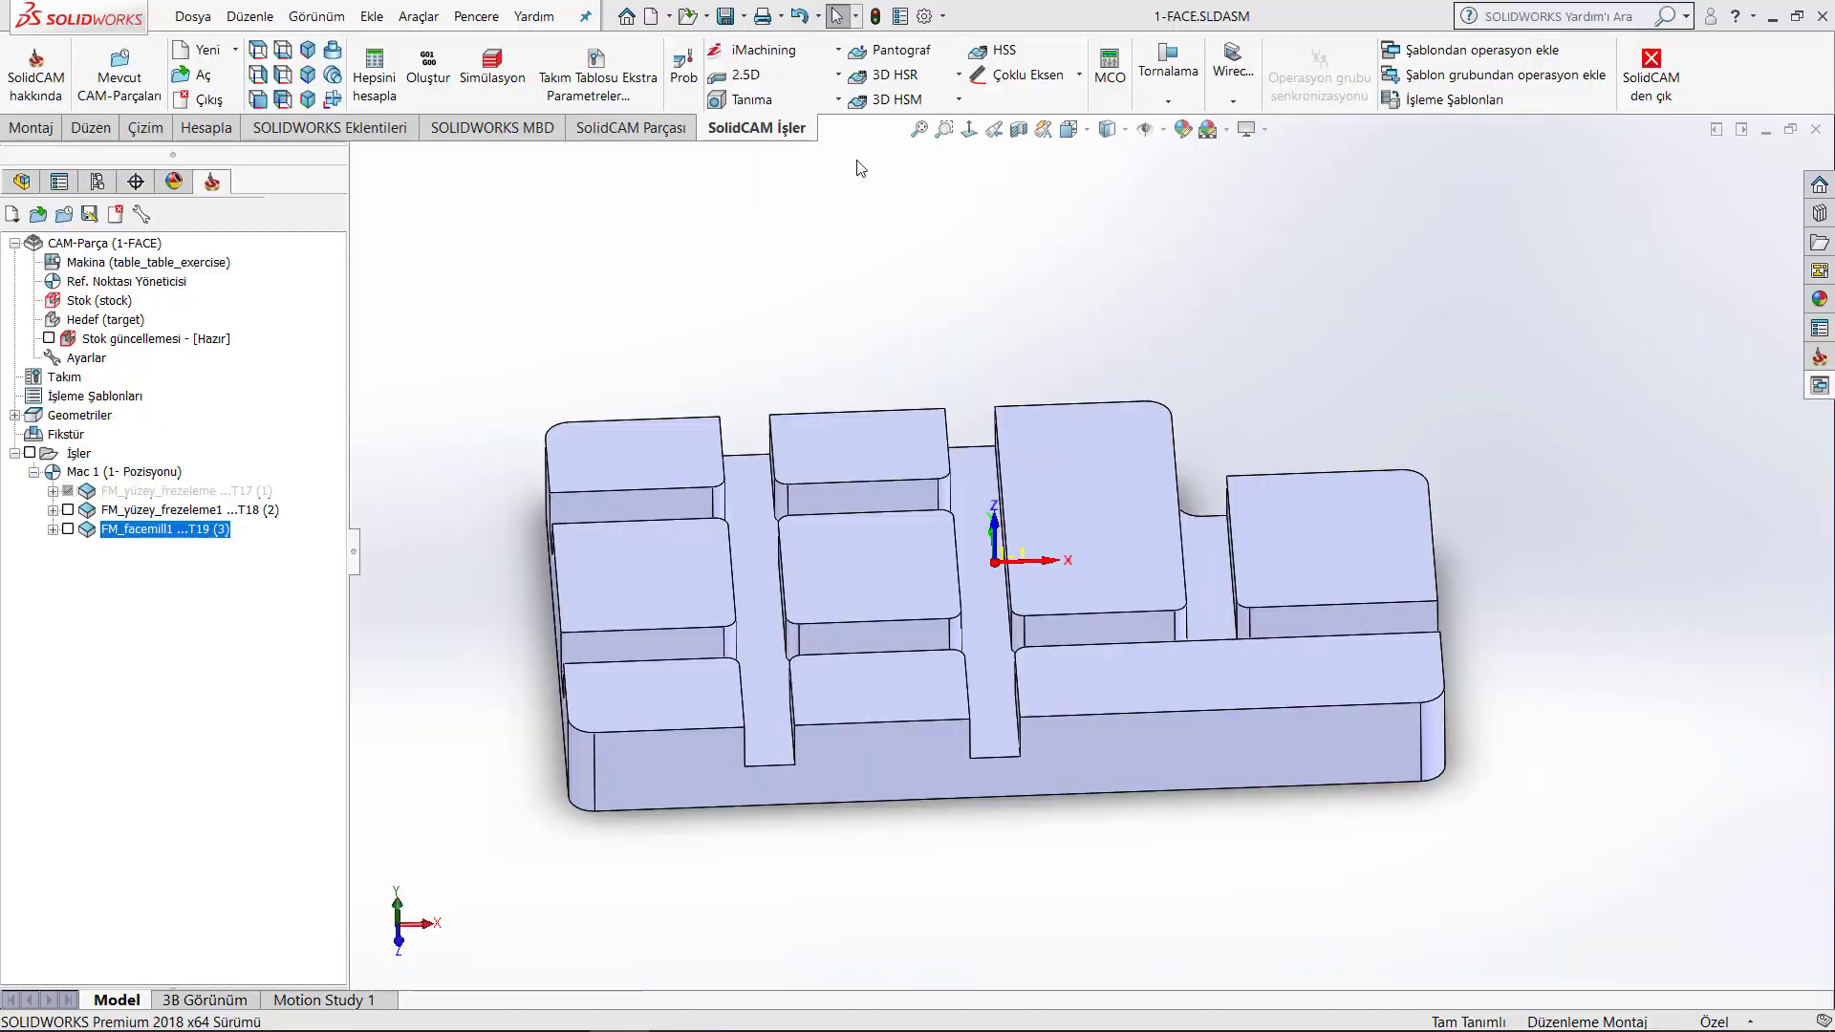
- Inspect the tool used by the existing FM_facemill1 face milling operation
{"action": "left_click", "coordinate": [793, 76]}
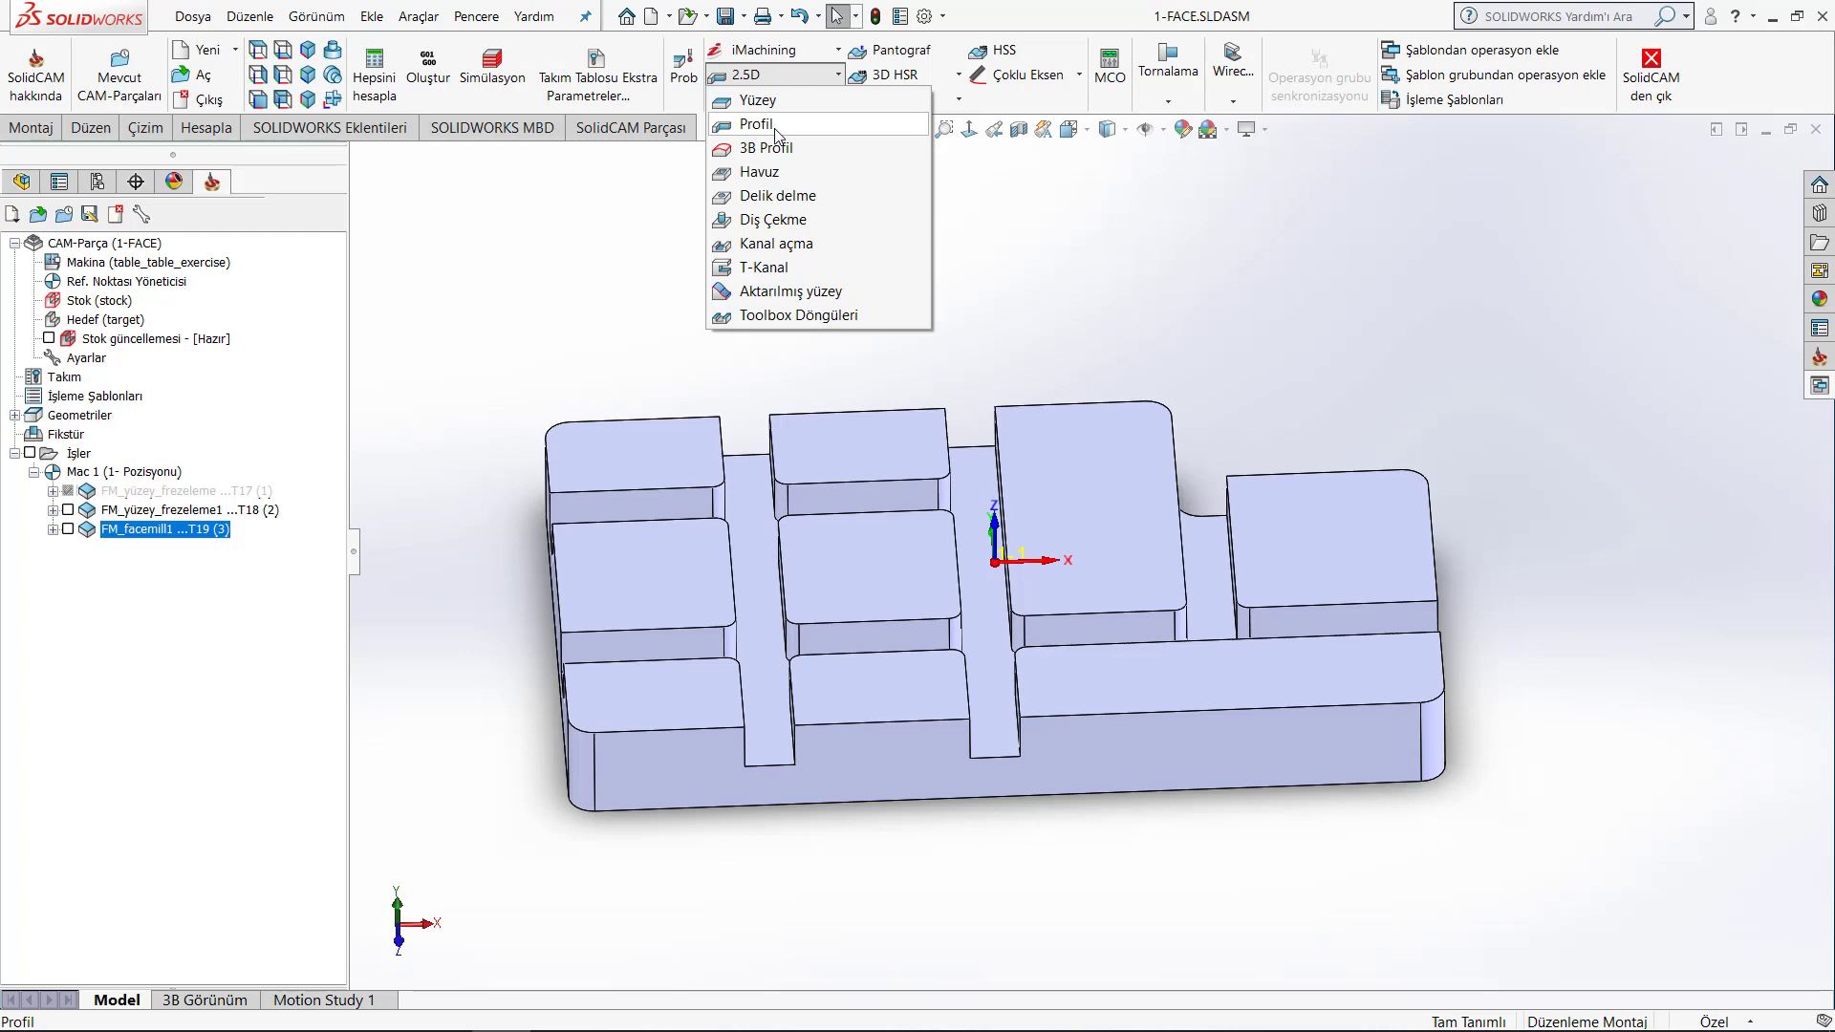
{"action": "left_click", "coordinate": [622, 288]}
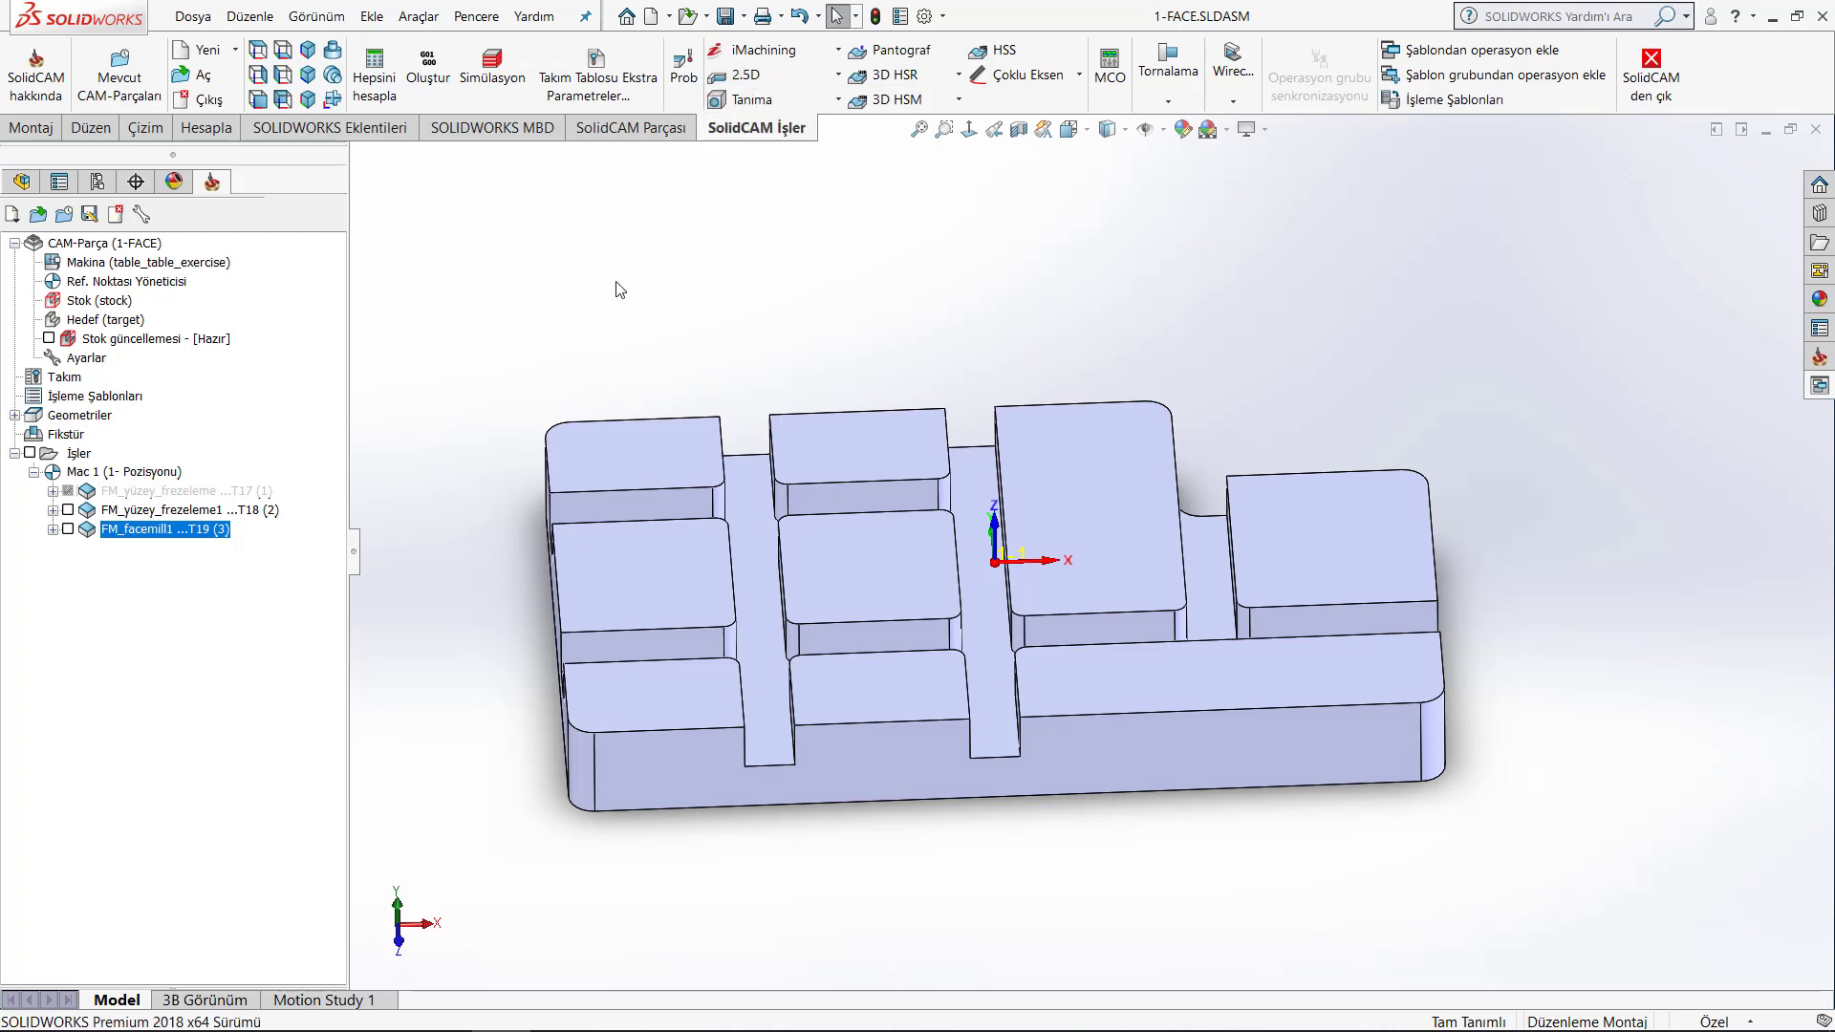
{"action": "double_click", "coordinate": [144, 531]}
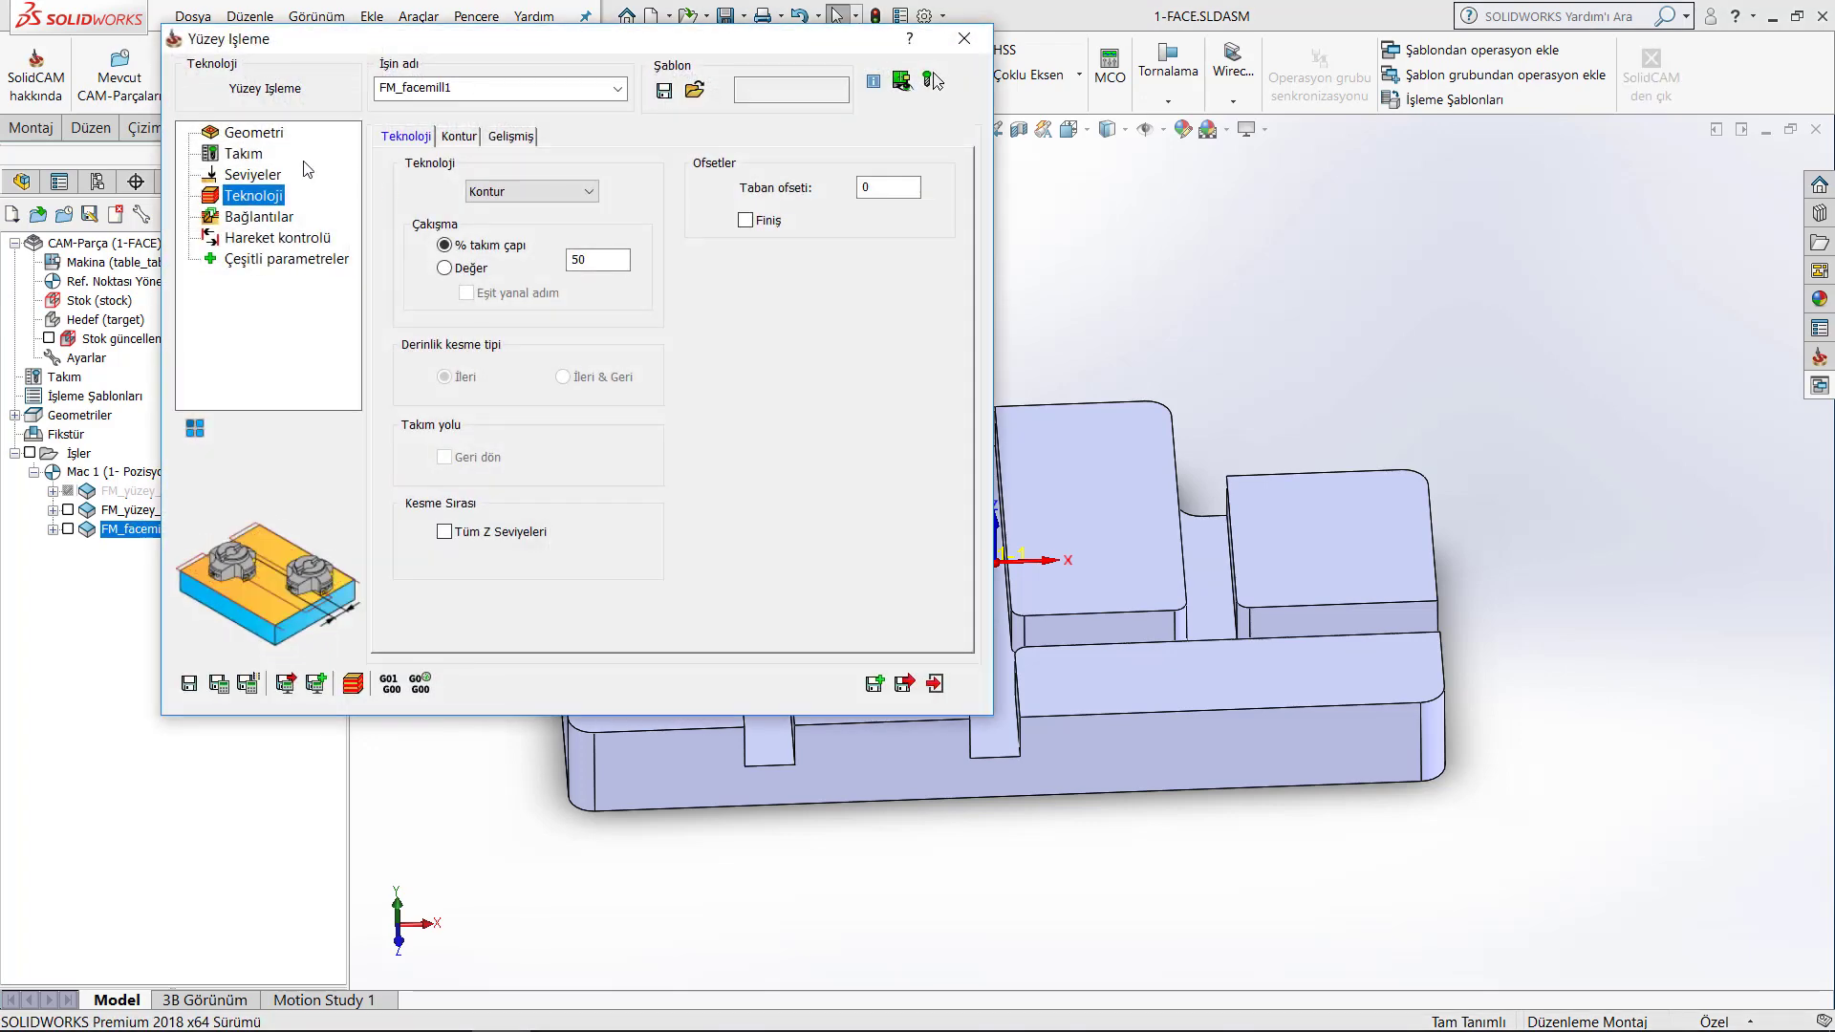
{"action": "left_click", "coordinate": [247, 154]}
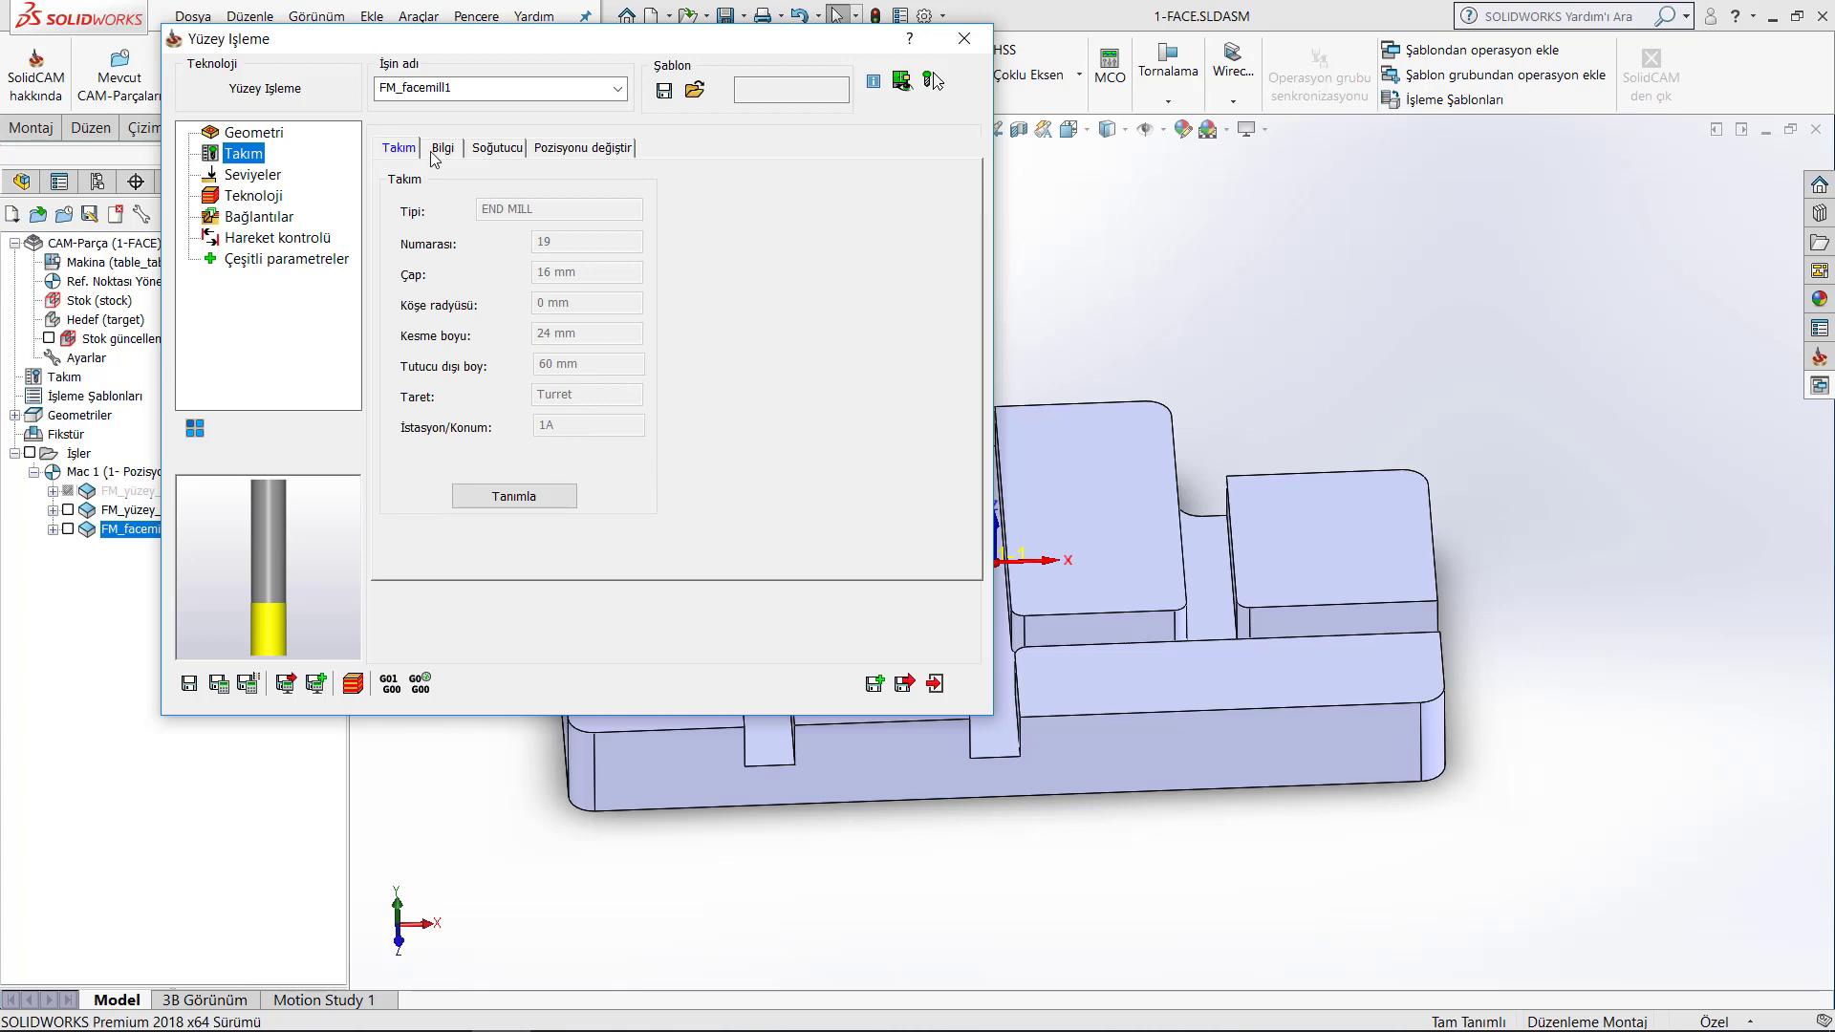
{"action": "left_click", "coordinate": [953, 43]}
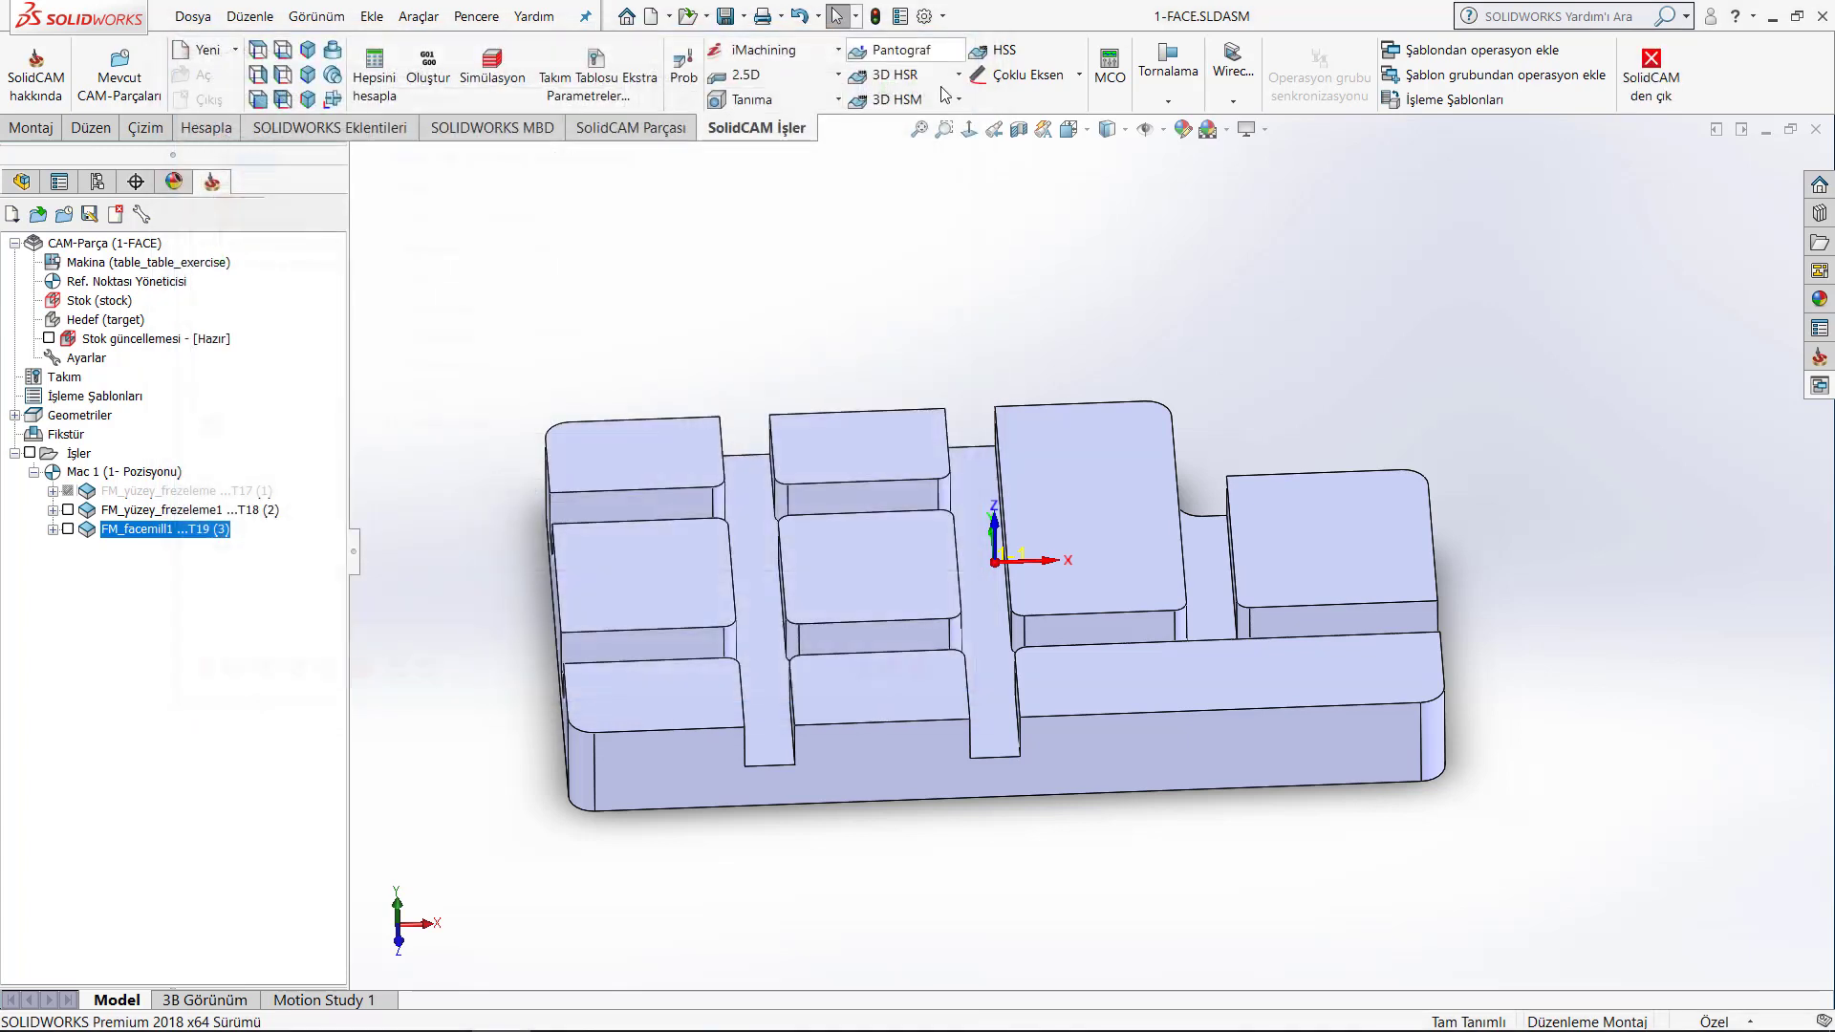
- Start a new 2.5D Profile operation and open its tool table from the Takım page
{"action": "left_click", "coordinate": [799, 79]}
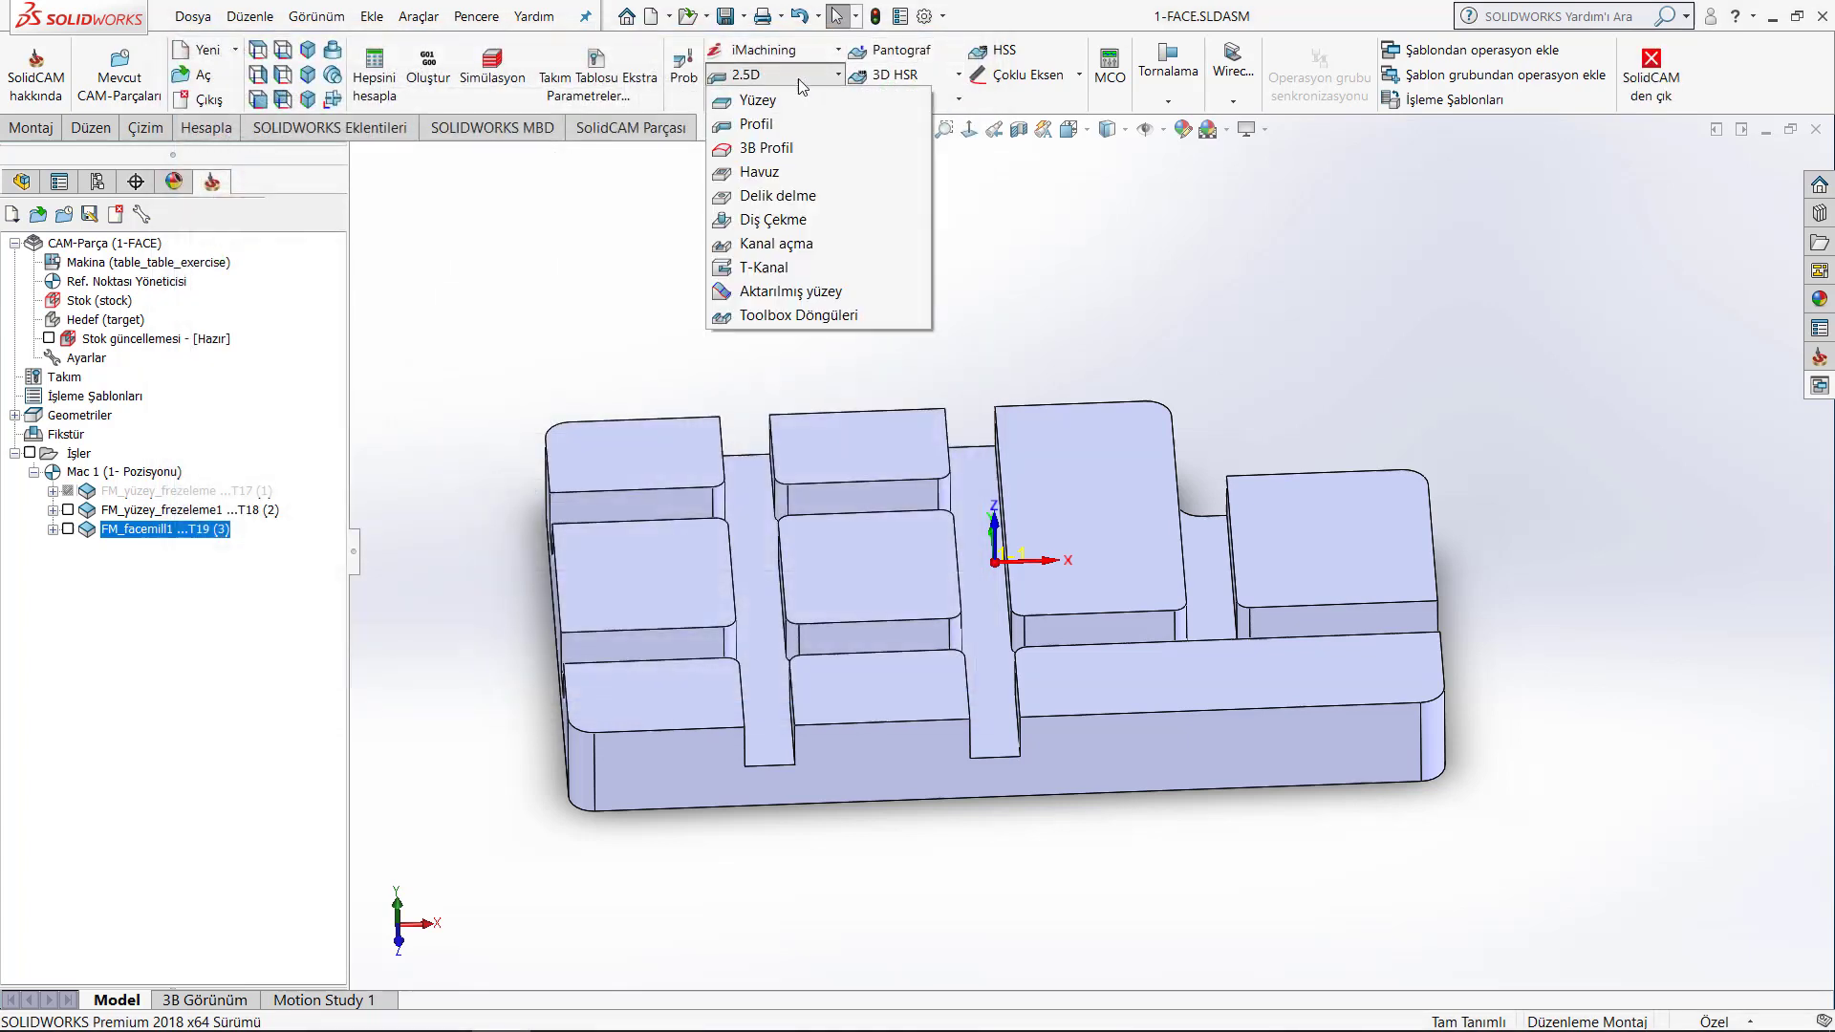
{"action": "left_click", "coordinate": [784, 124]}
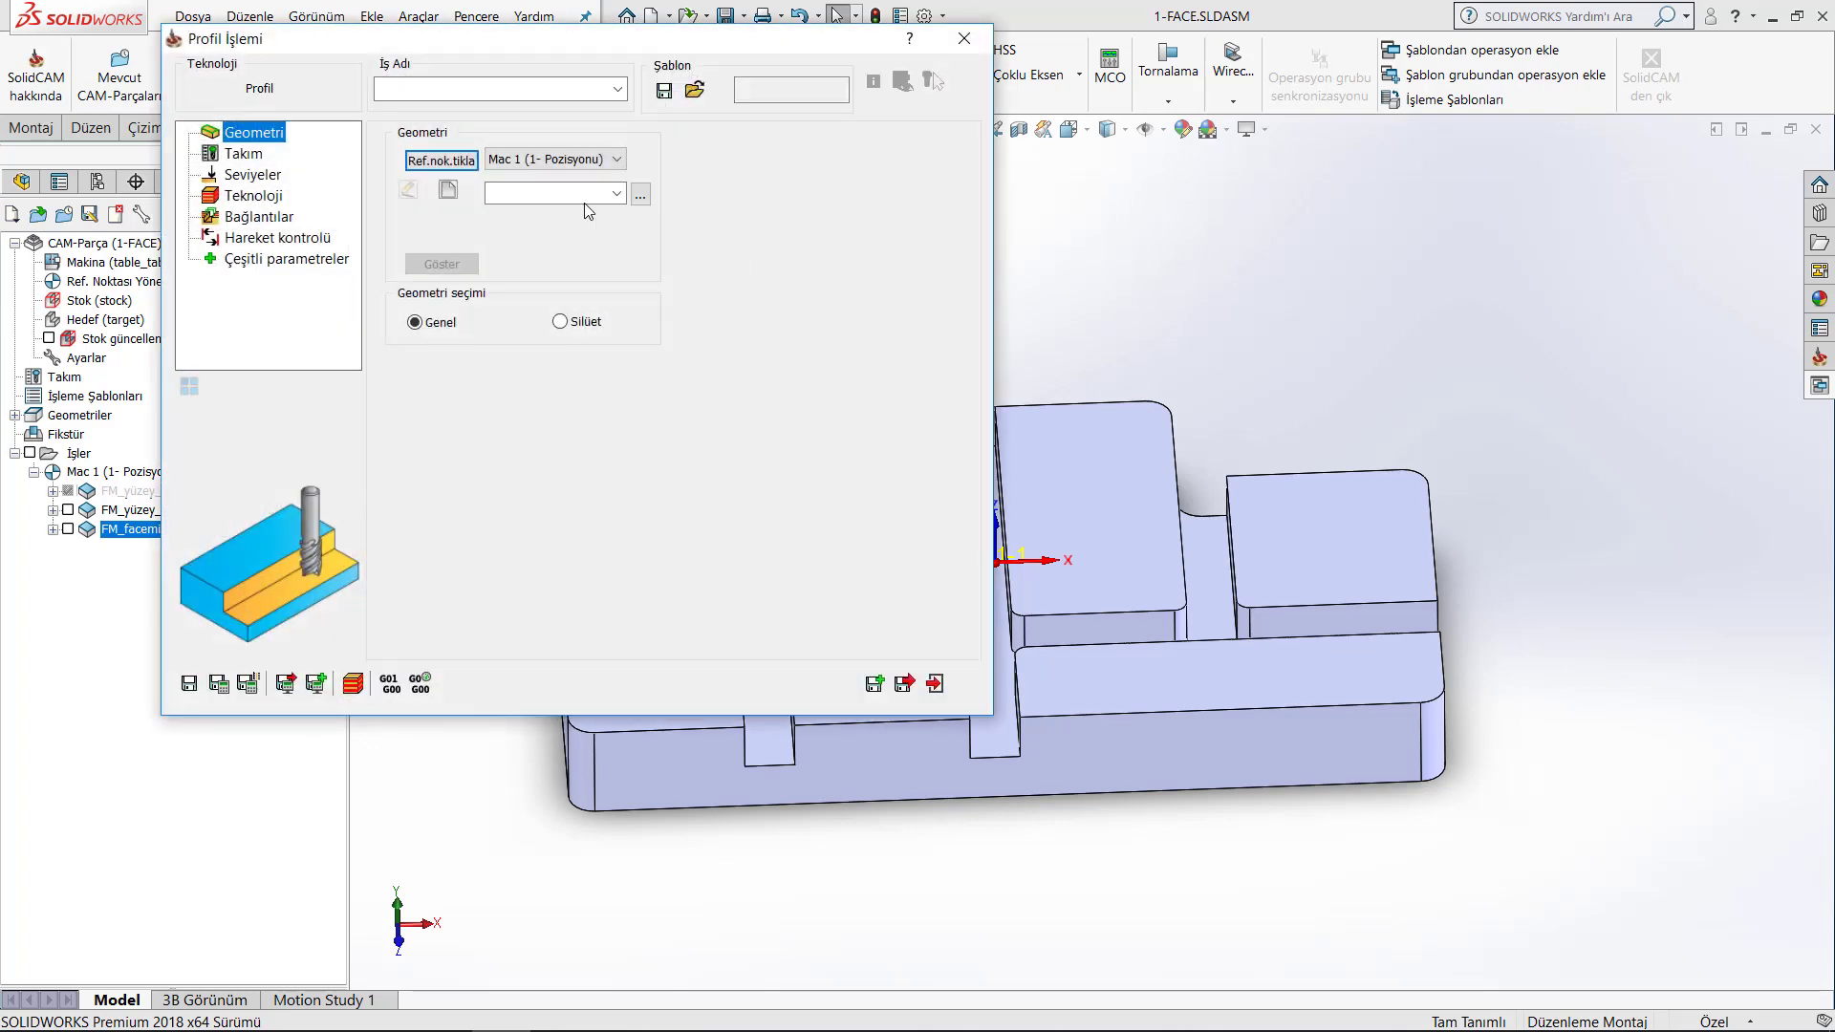
{"action": "left_click", "coordinate": [244, 154]}
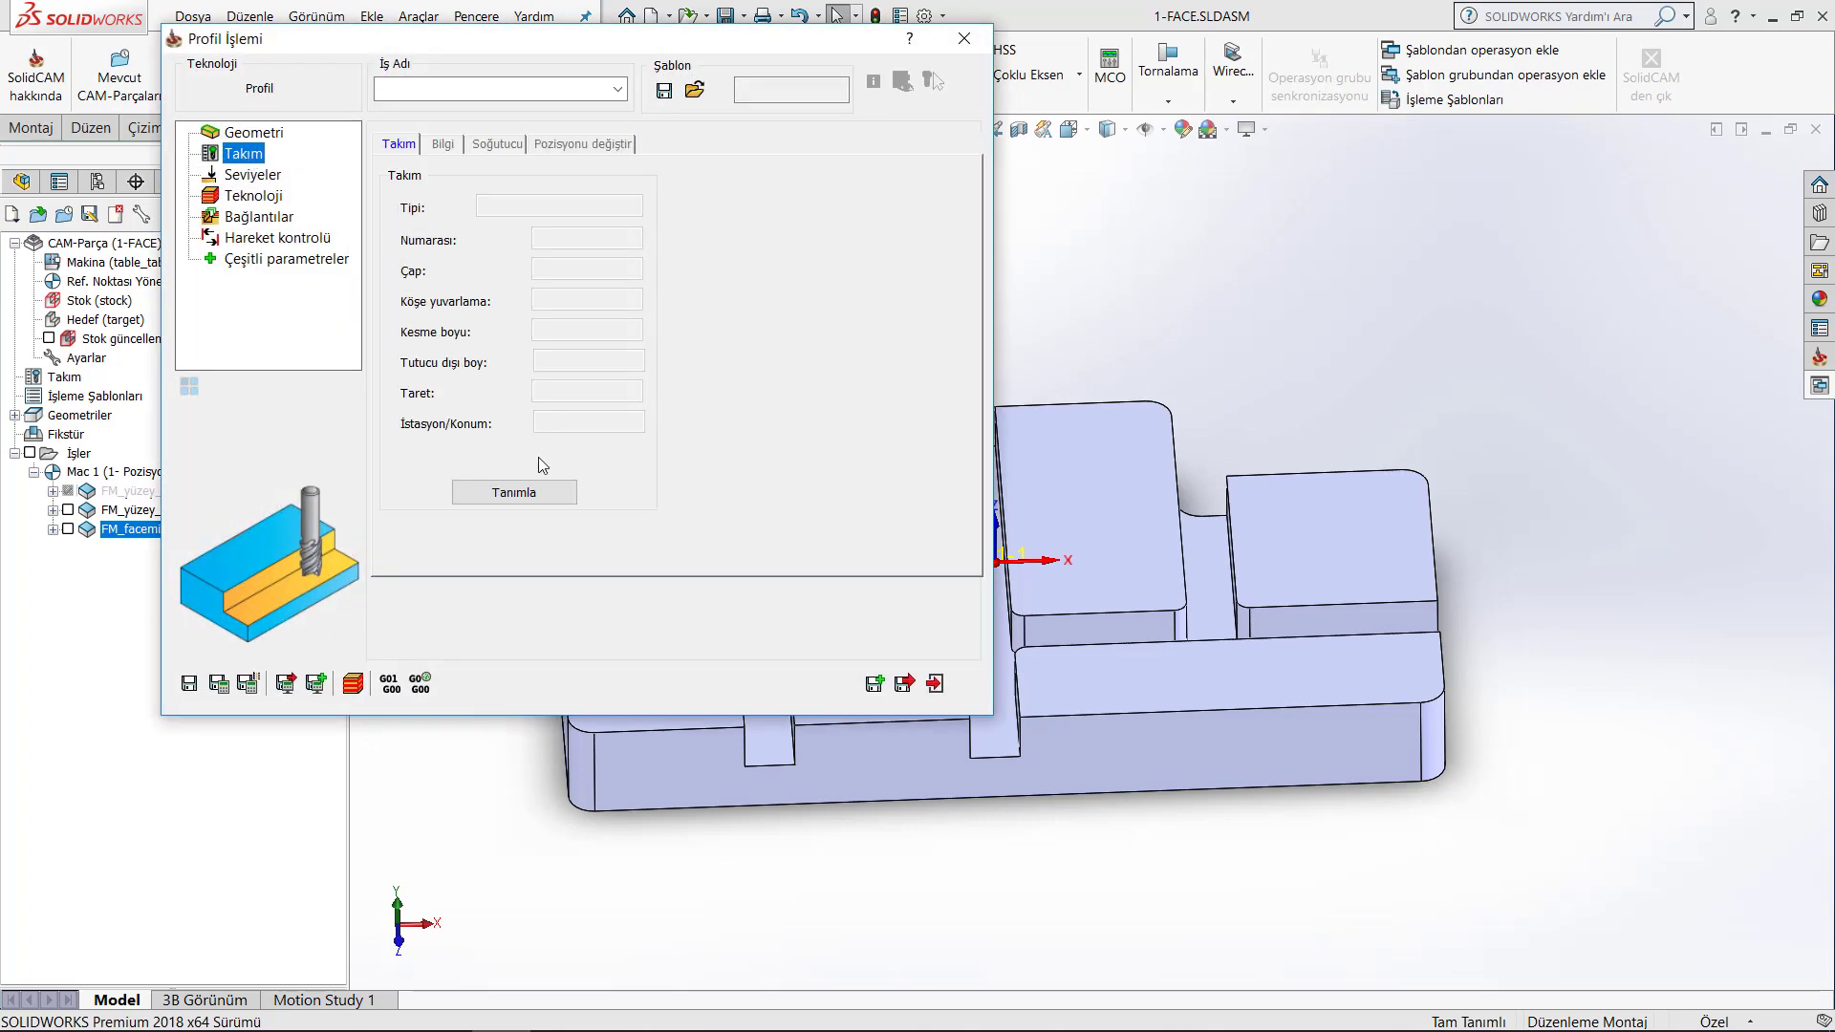
{"action": "left_click", "coordinate": [538, 492]}
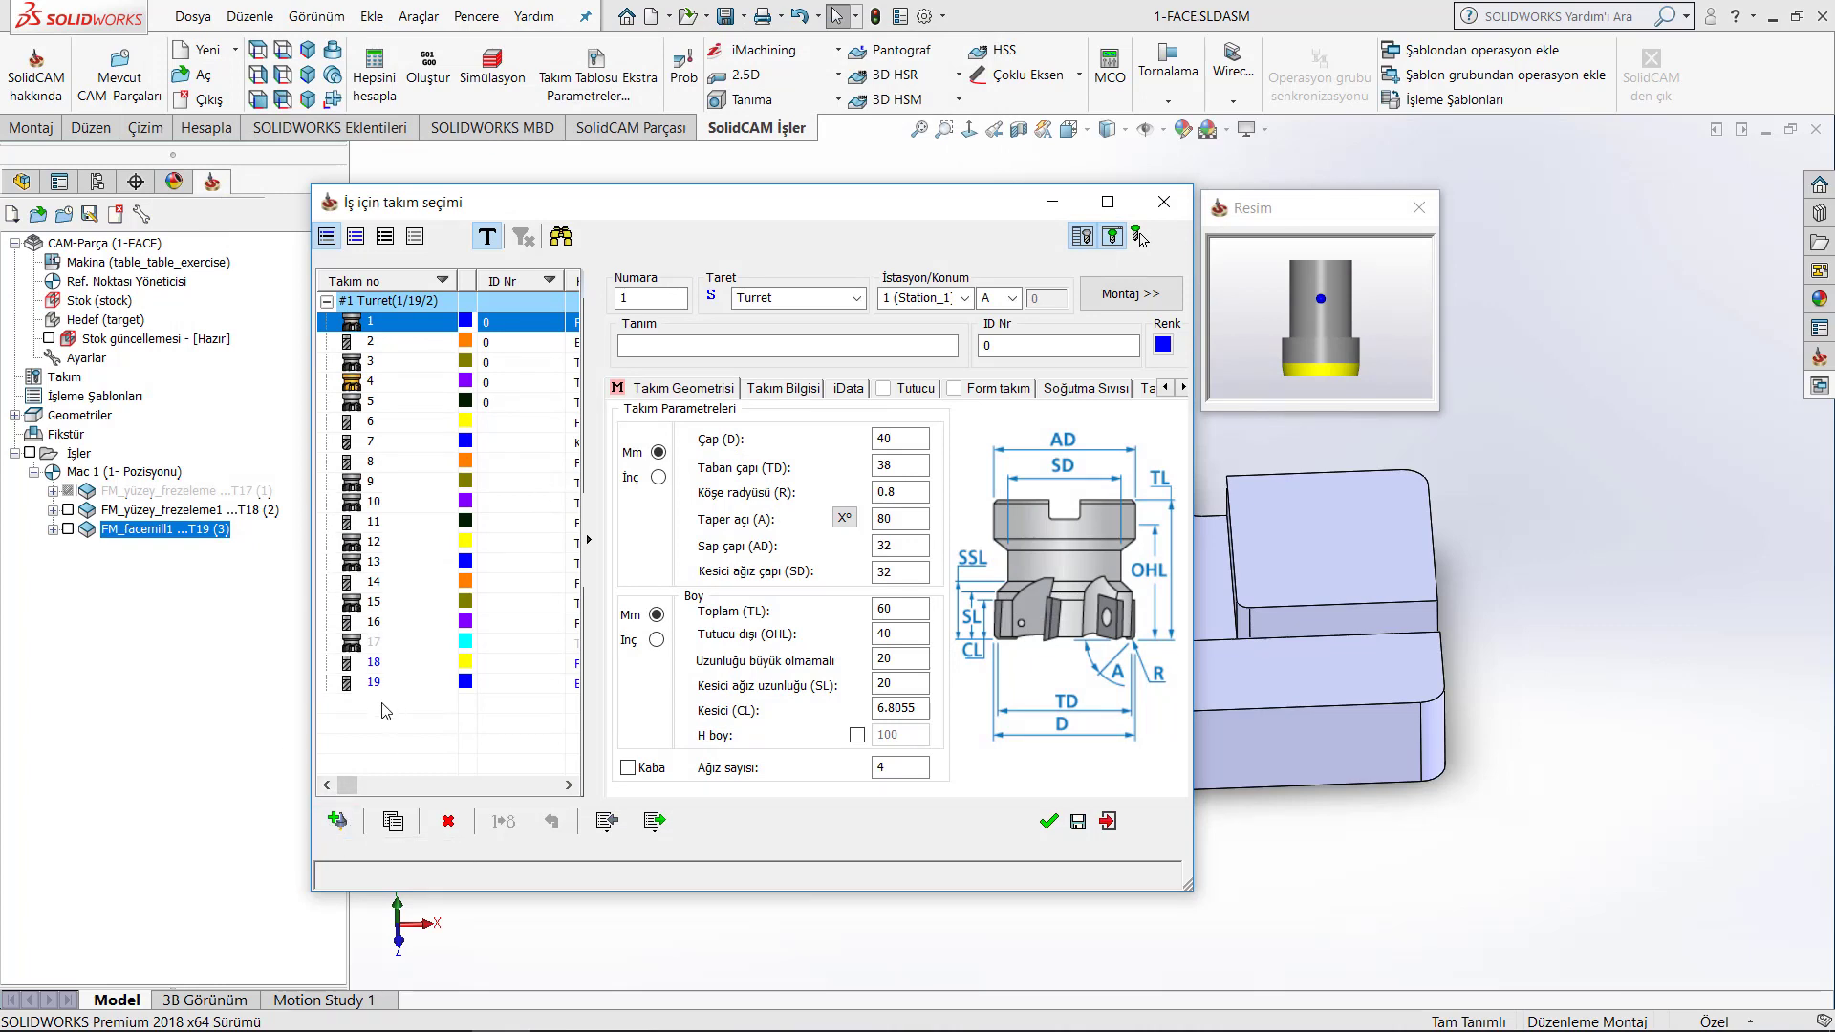
- Select tool 1 in the table and bring up the Freze takımı ekle tool-type gallery
{"action": "left_click_drag", "start_coordinate": [383, 707], "coordinate": [421, 328]}
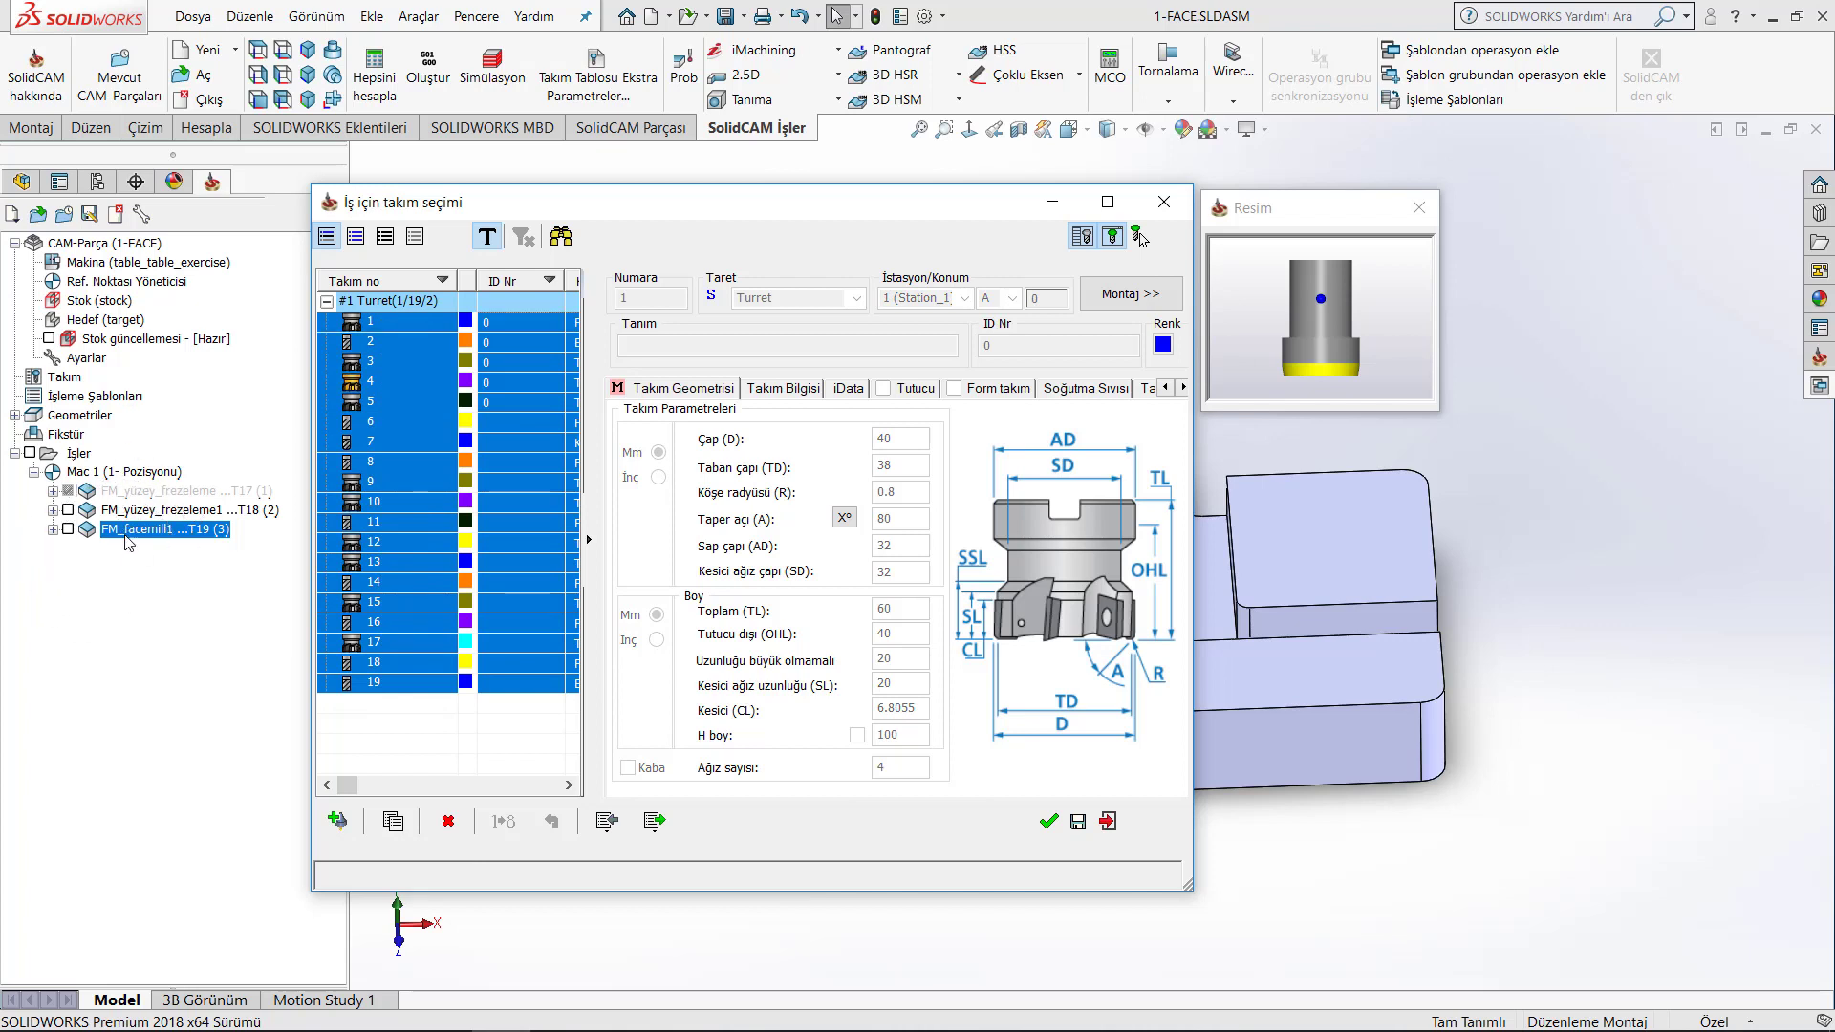
{"action": "left_click", "coordinate": [131, 490]}
{"action": "left_click", "coordinate": [437, 729]}
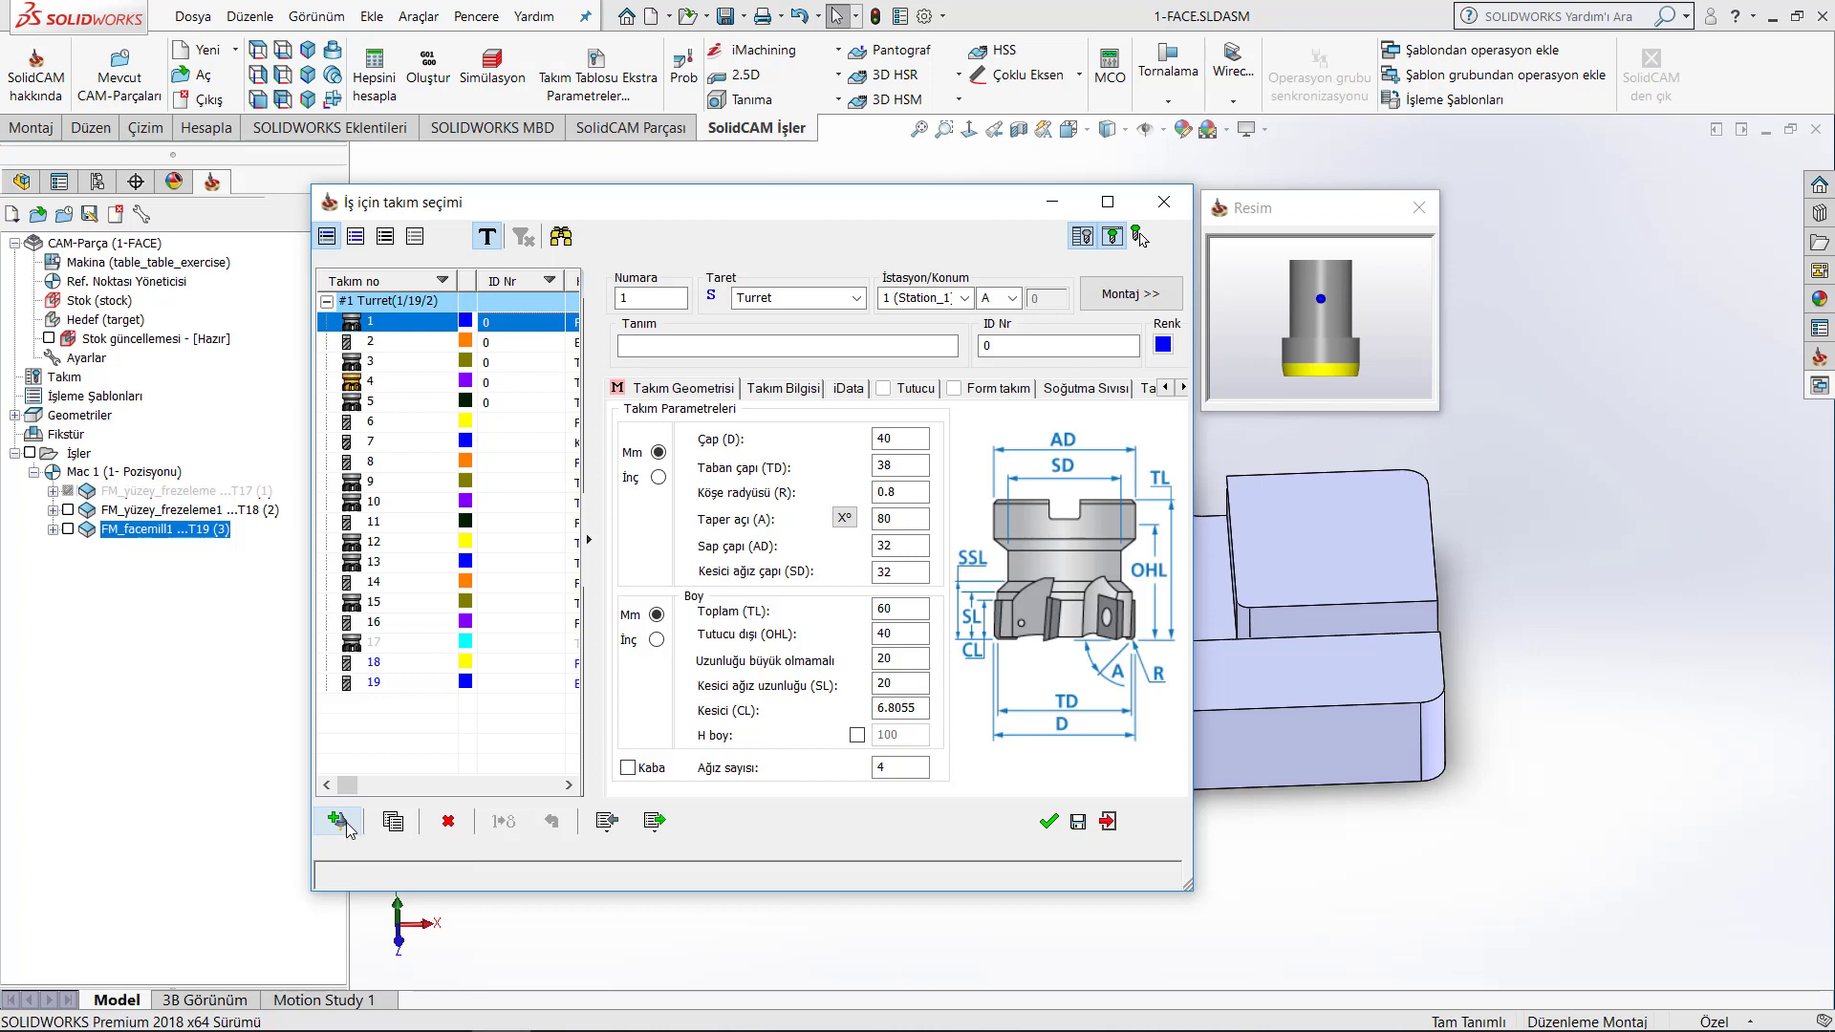
{"action": "left_click", "coordinate": [346, 822]}
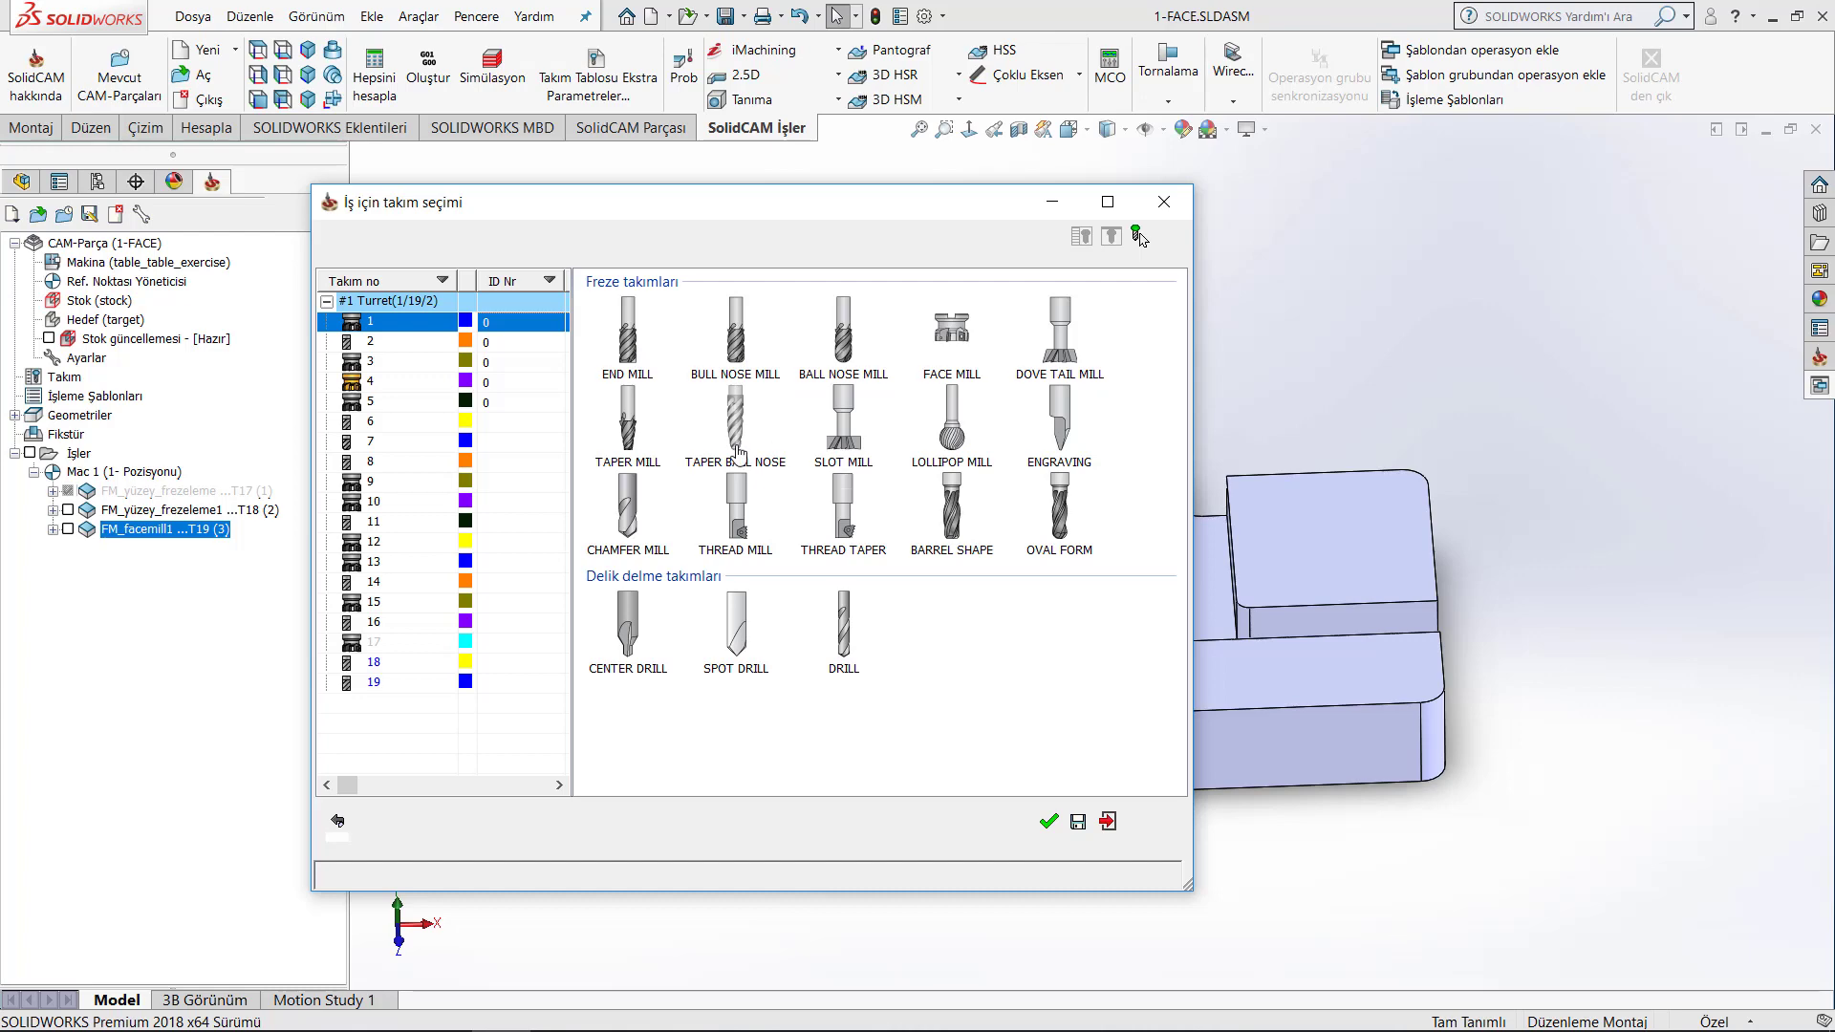
{"action": "left_click", "coordinate": [342, 822]}
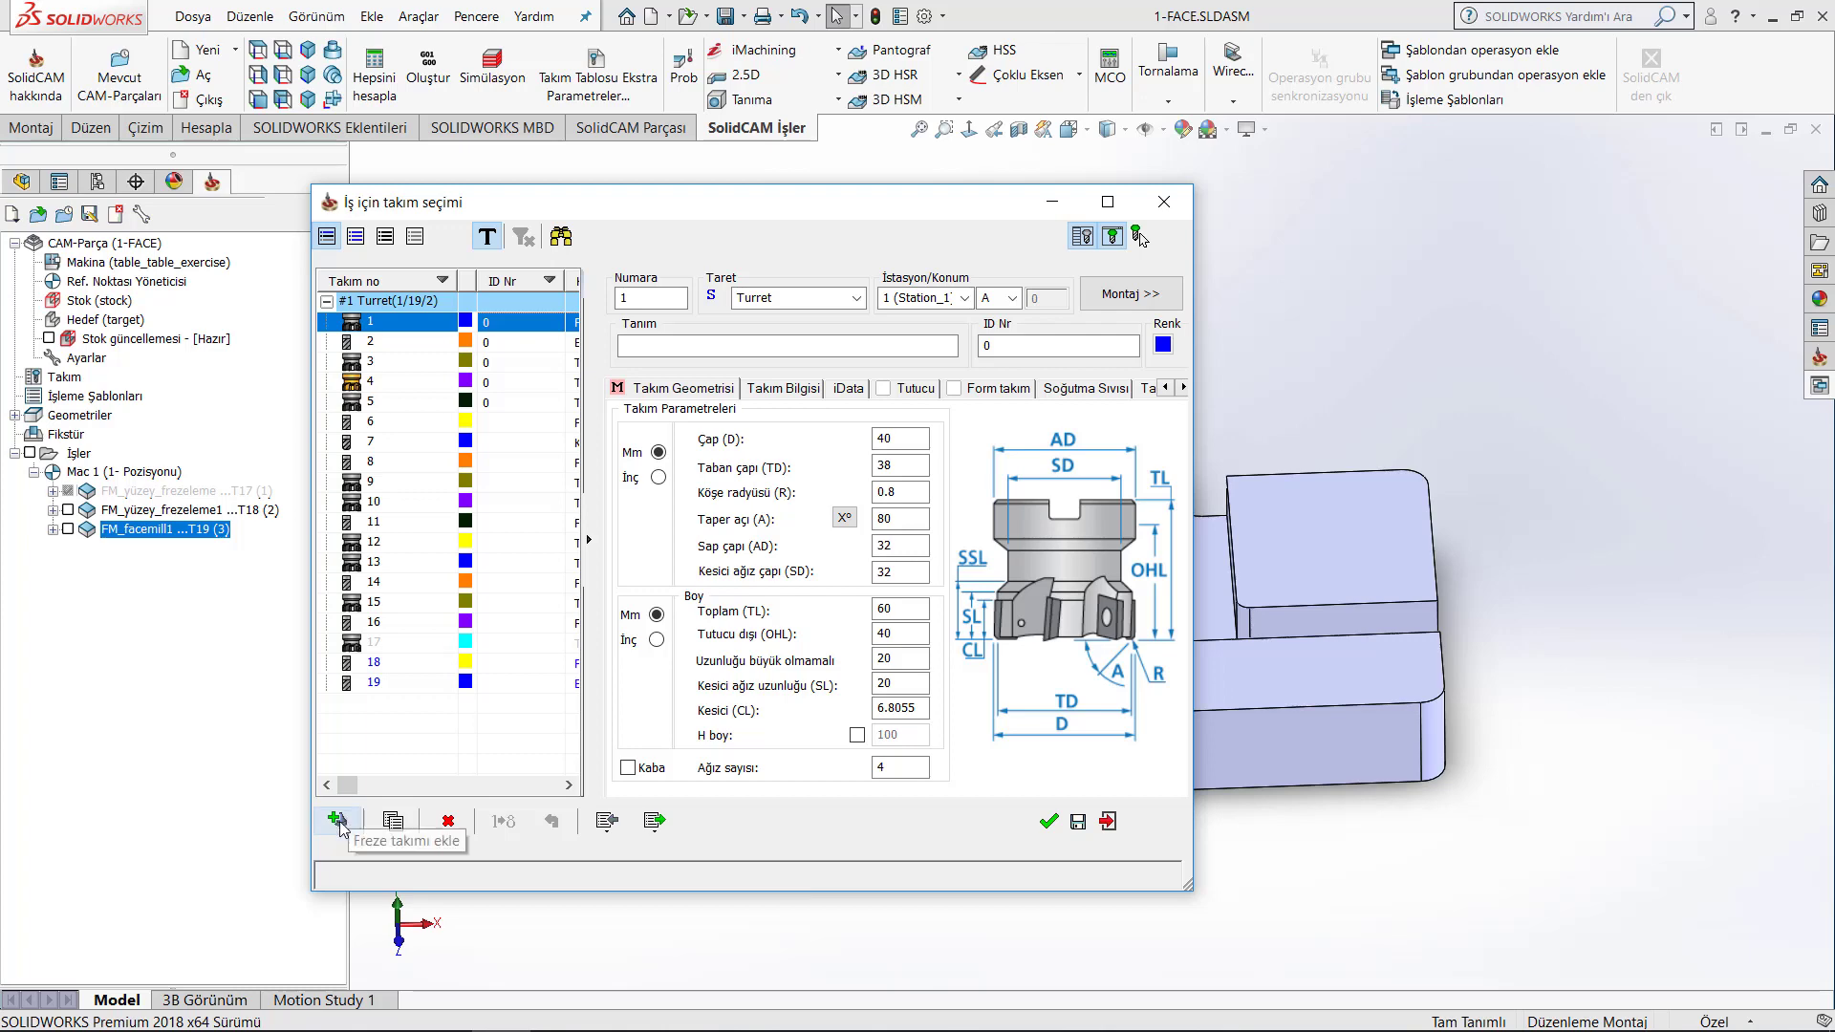
{"action": "left_click", "coordinate": [336, 820]}
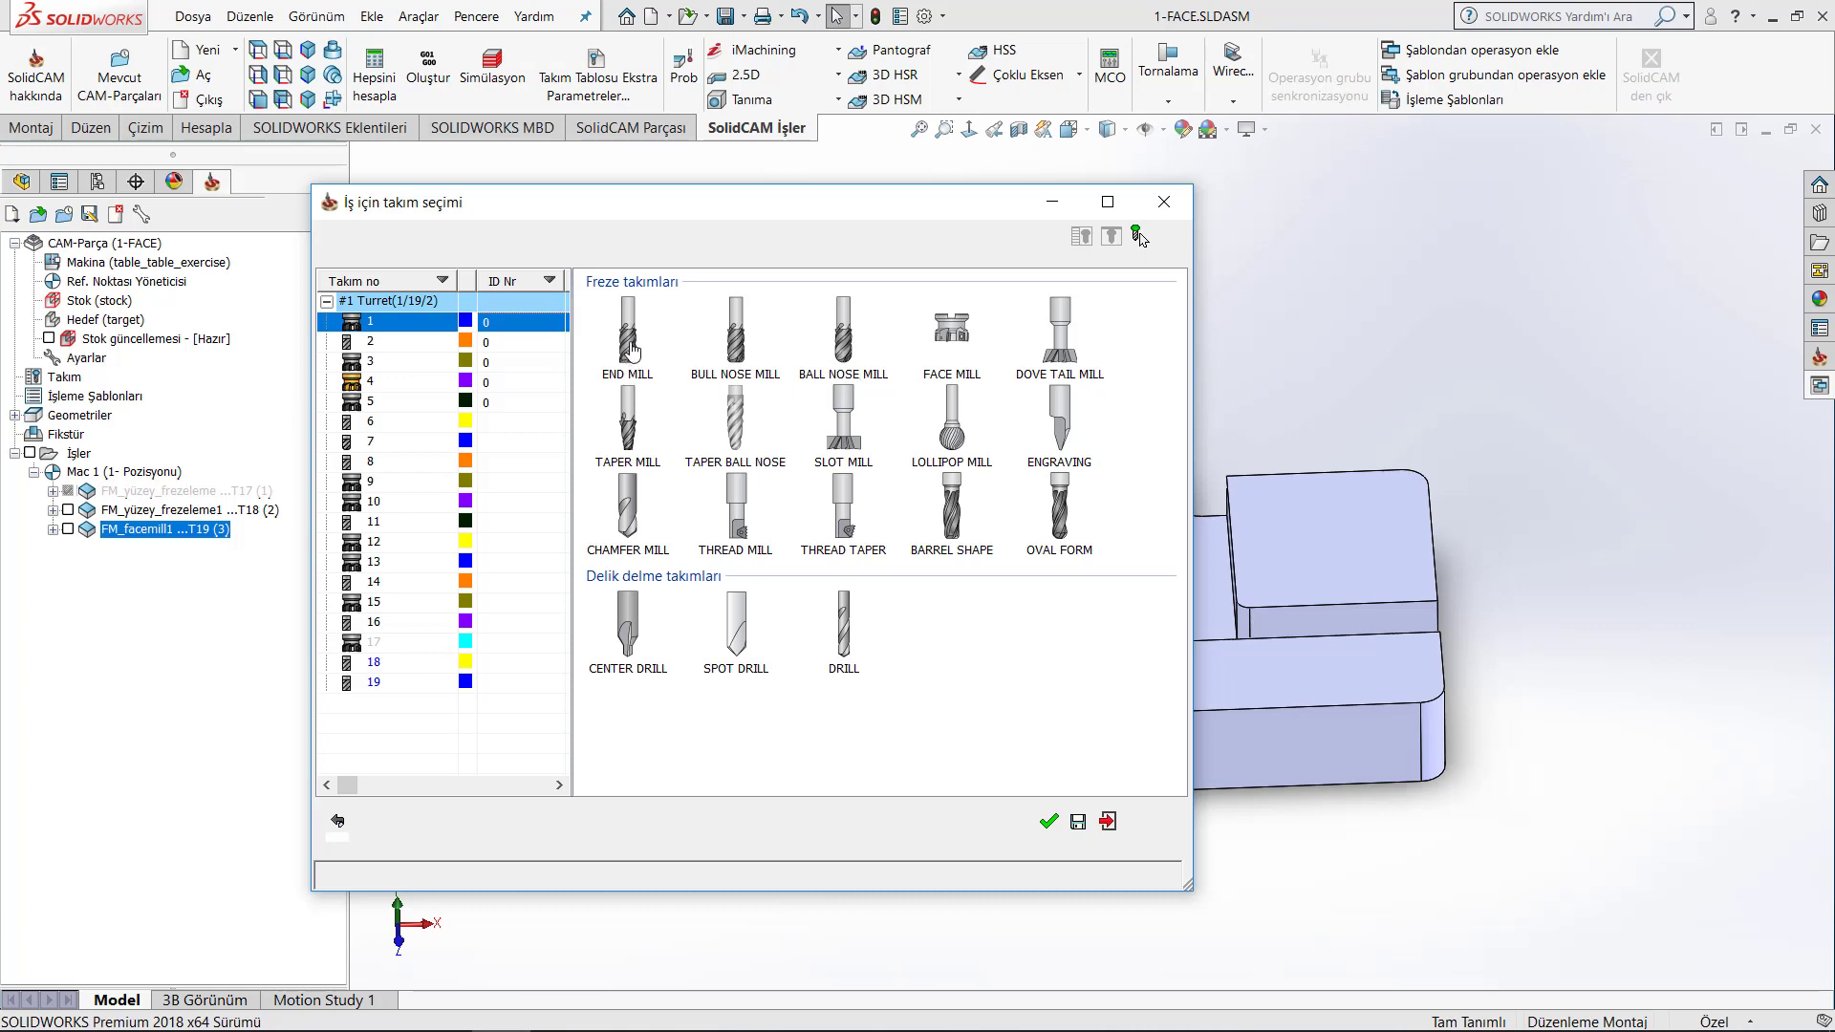
- Add an END MILL with diameter 8, cutting diameter 7.8, shank 10 and SA 90°
{"action": "left_click", "coordinate": [630, 349]}
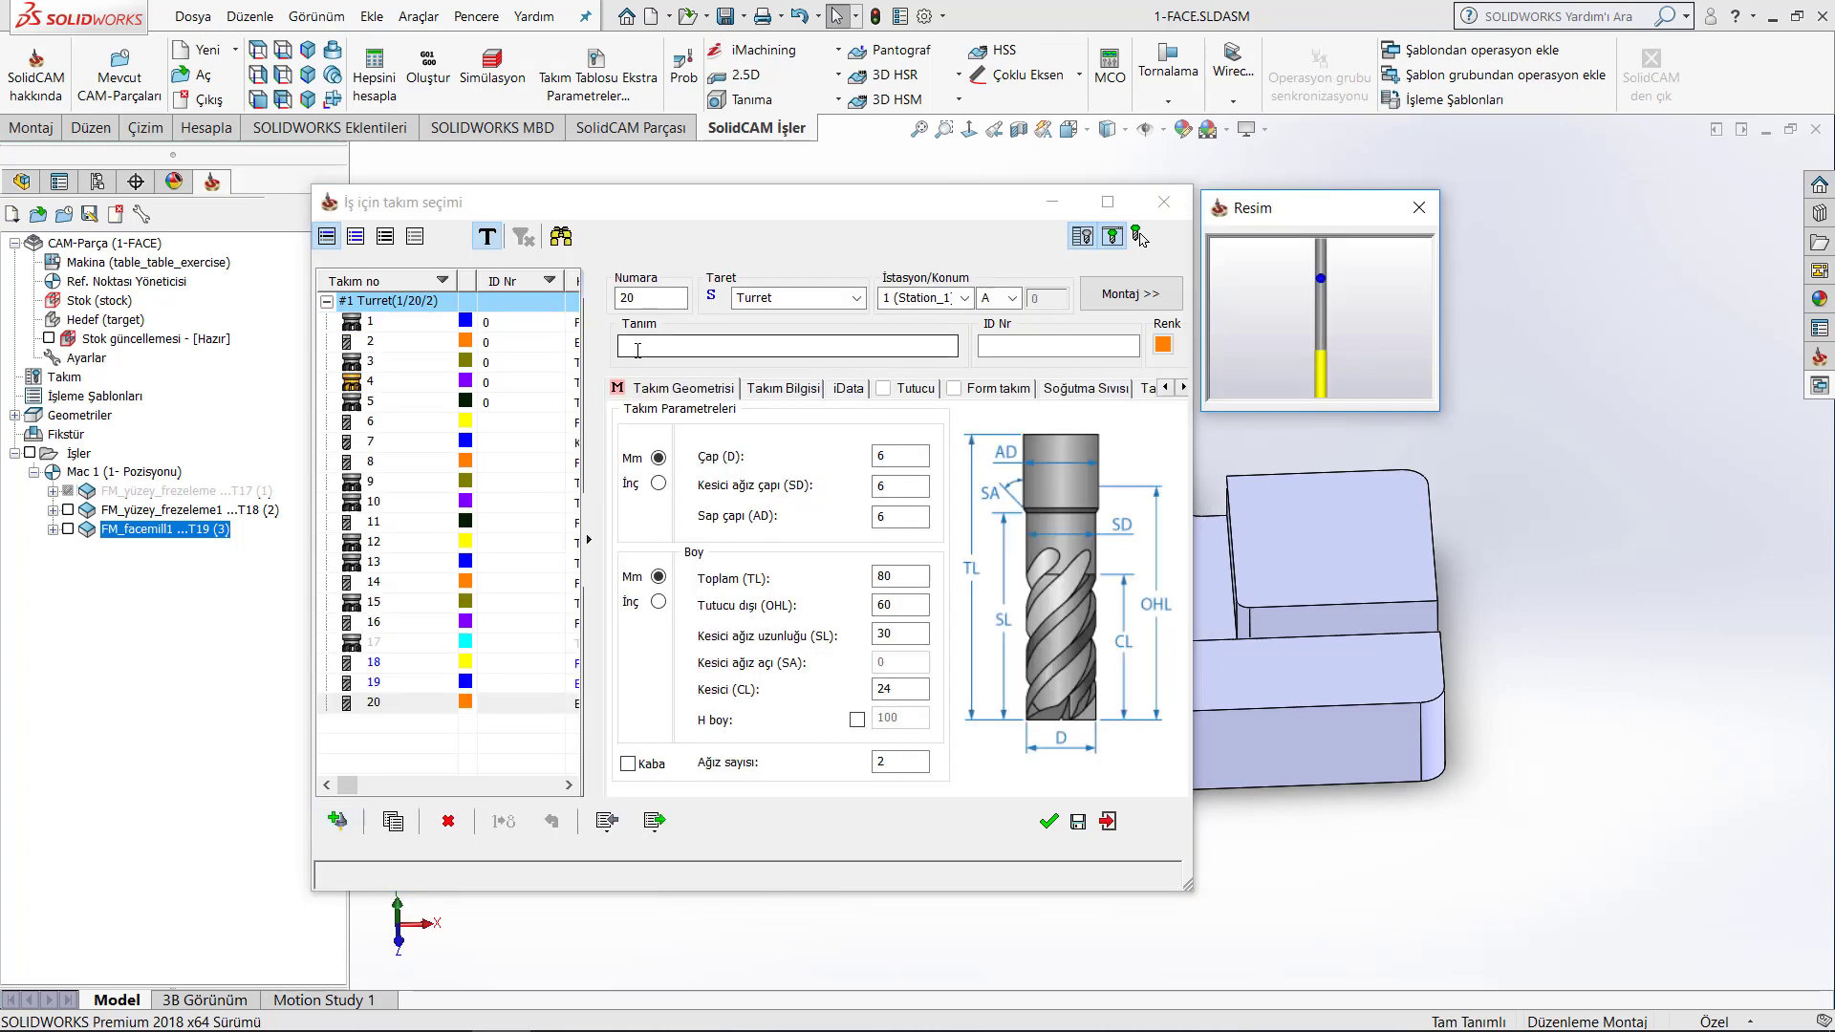
{"action": "left_click", "coordinate": [1062, 742]}
{"action": "type", "text": "8"}
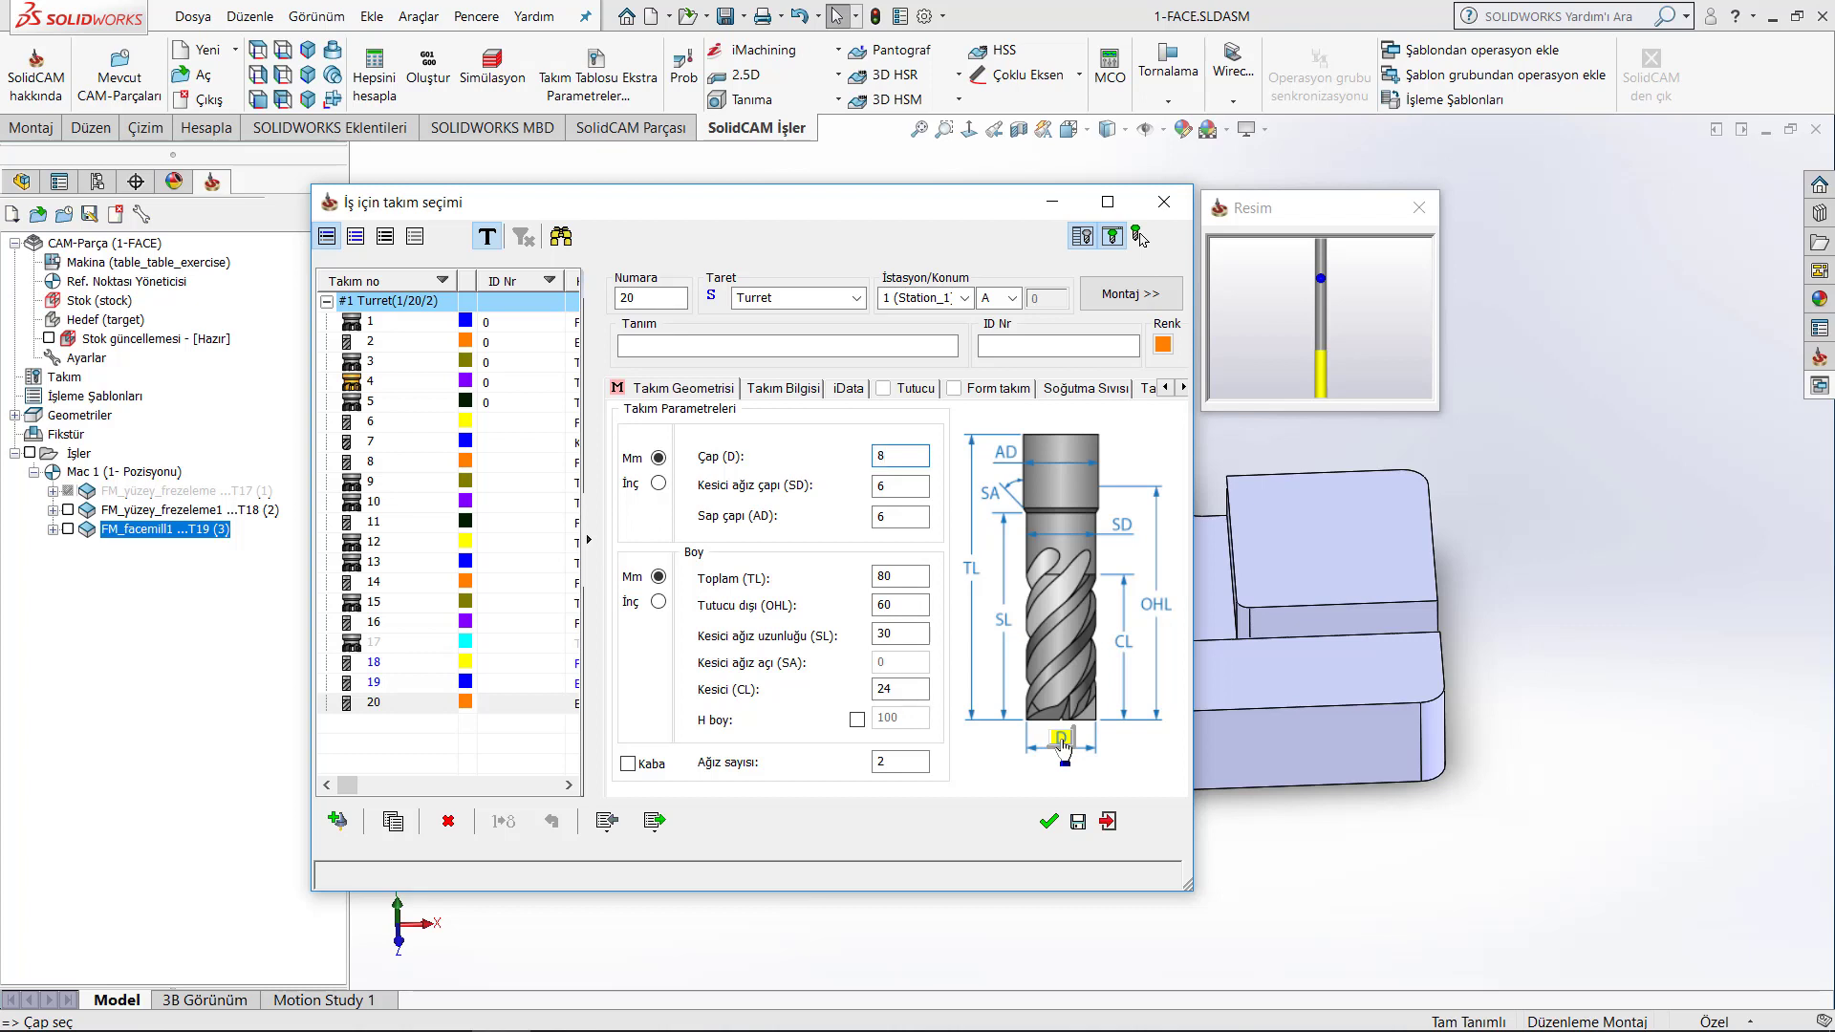
{"action": "left_click", "coordinate": [1126, 642]}
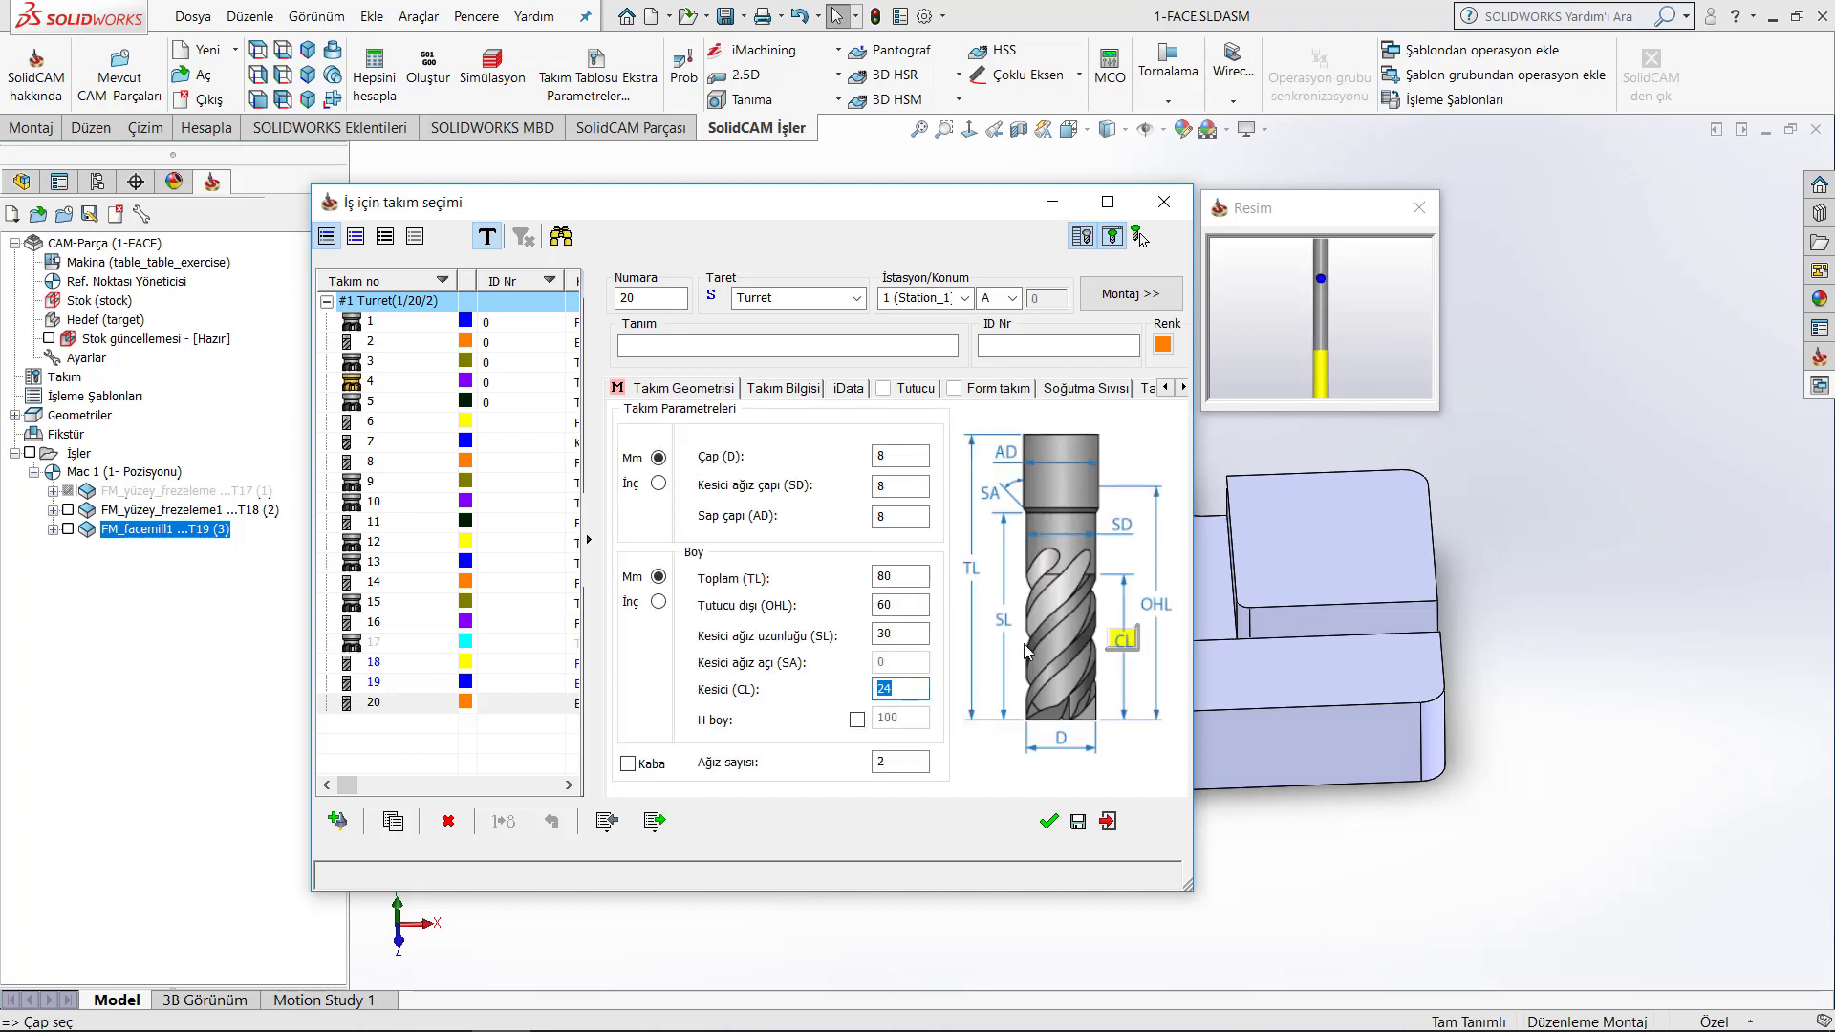
{"action": "left_click", "coordinate": [1001, 623]}
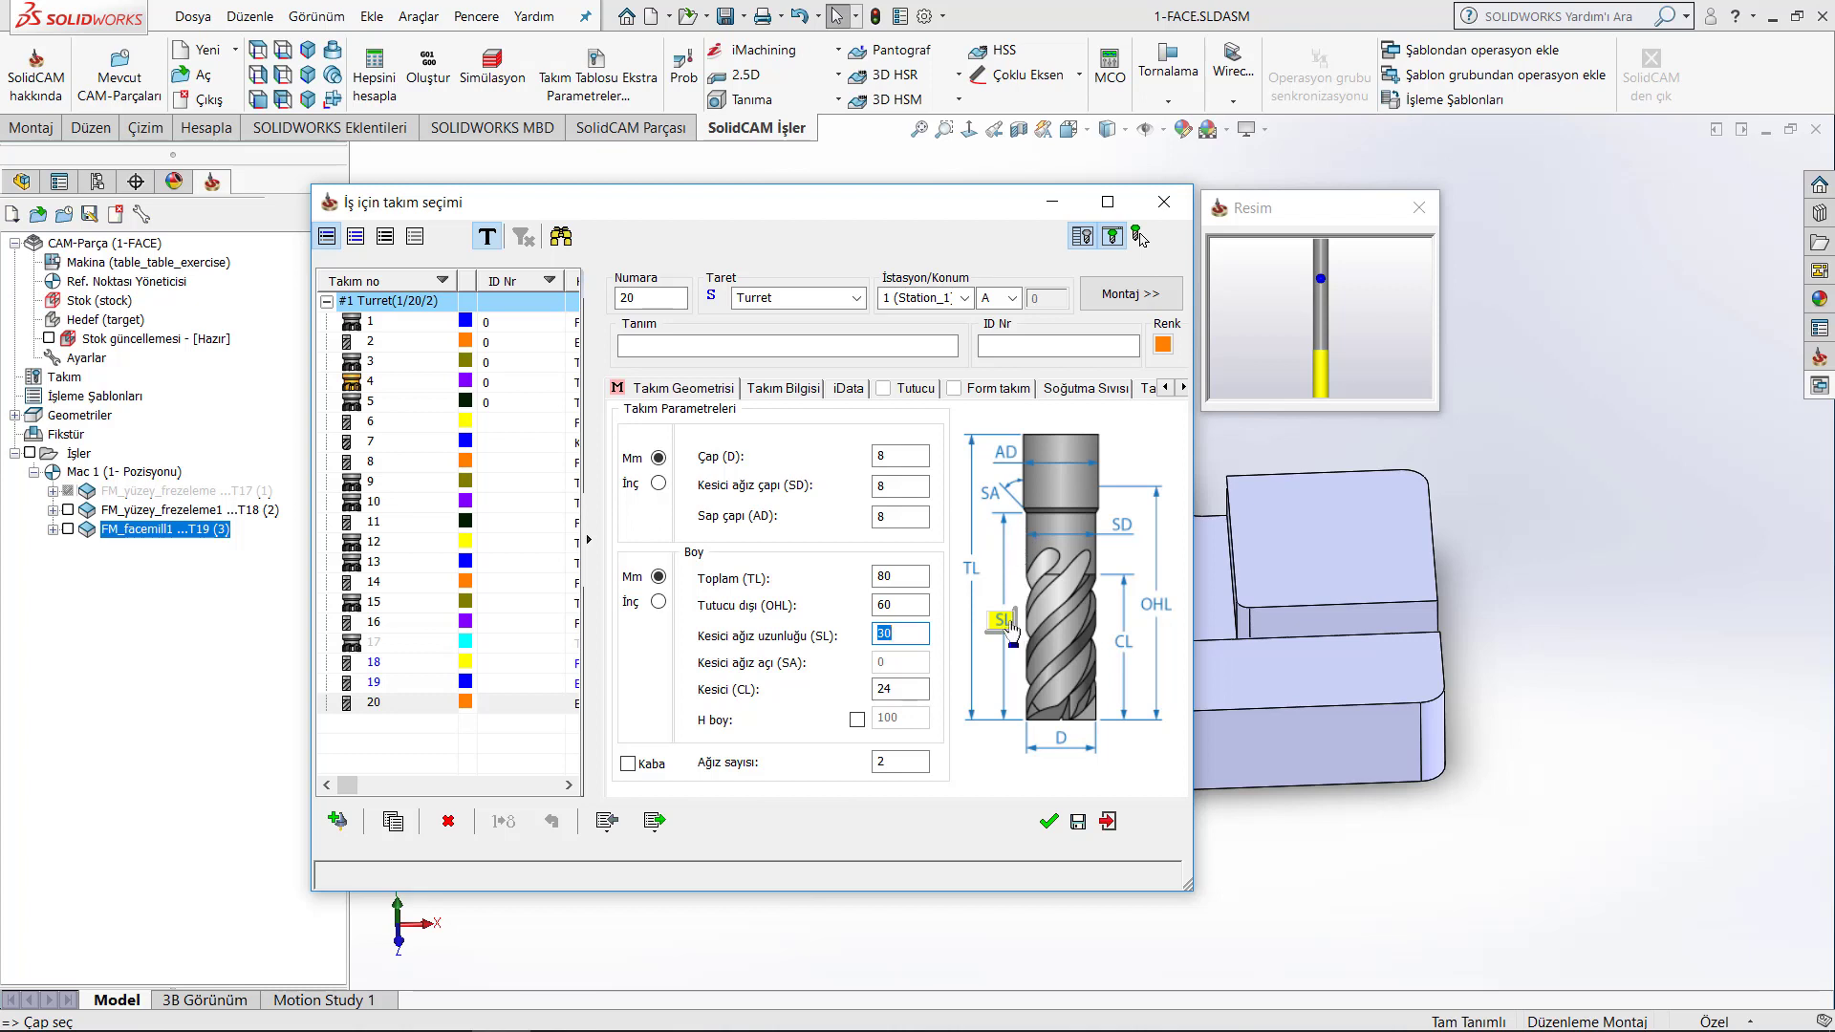
{"action": "left_click", "coordinate": [1006, 455]}
{"action": "type", "text": "10"}
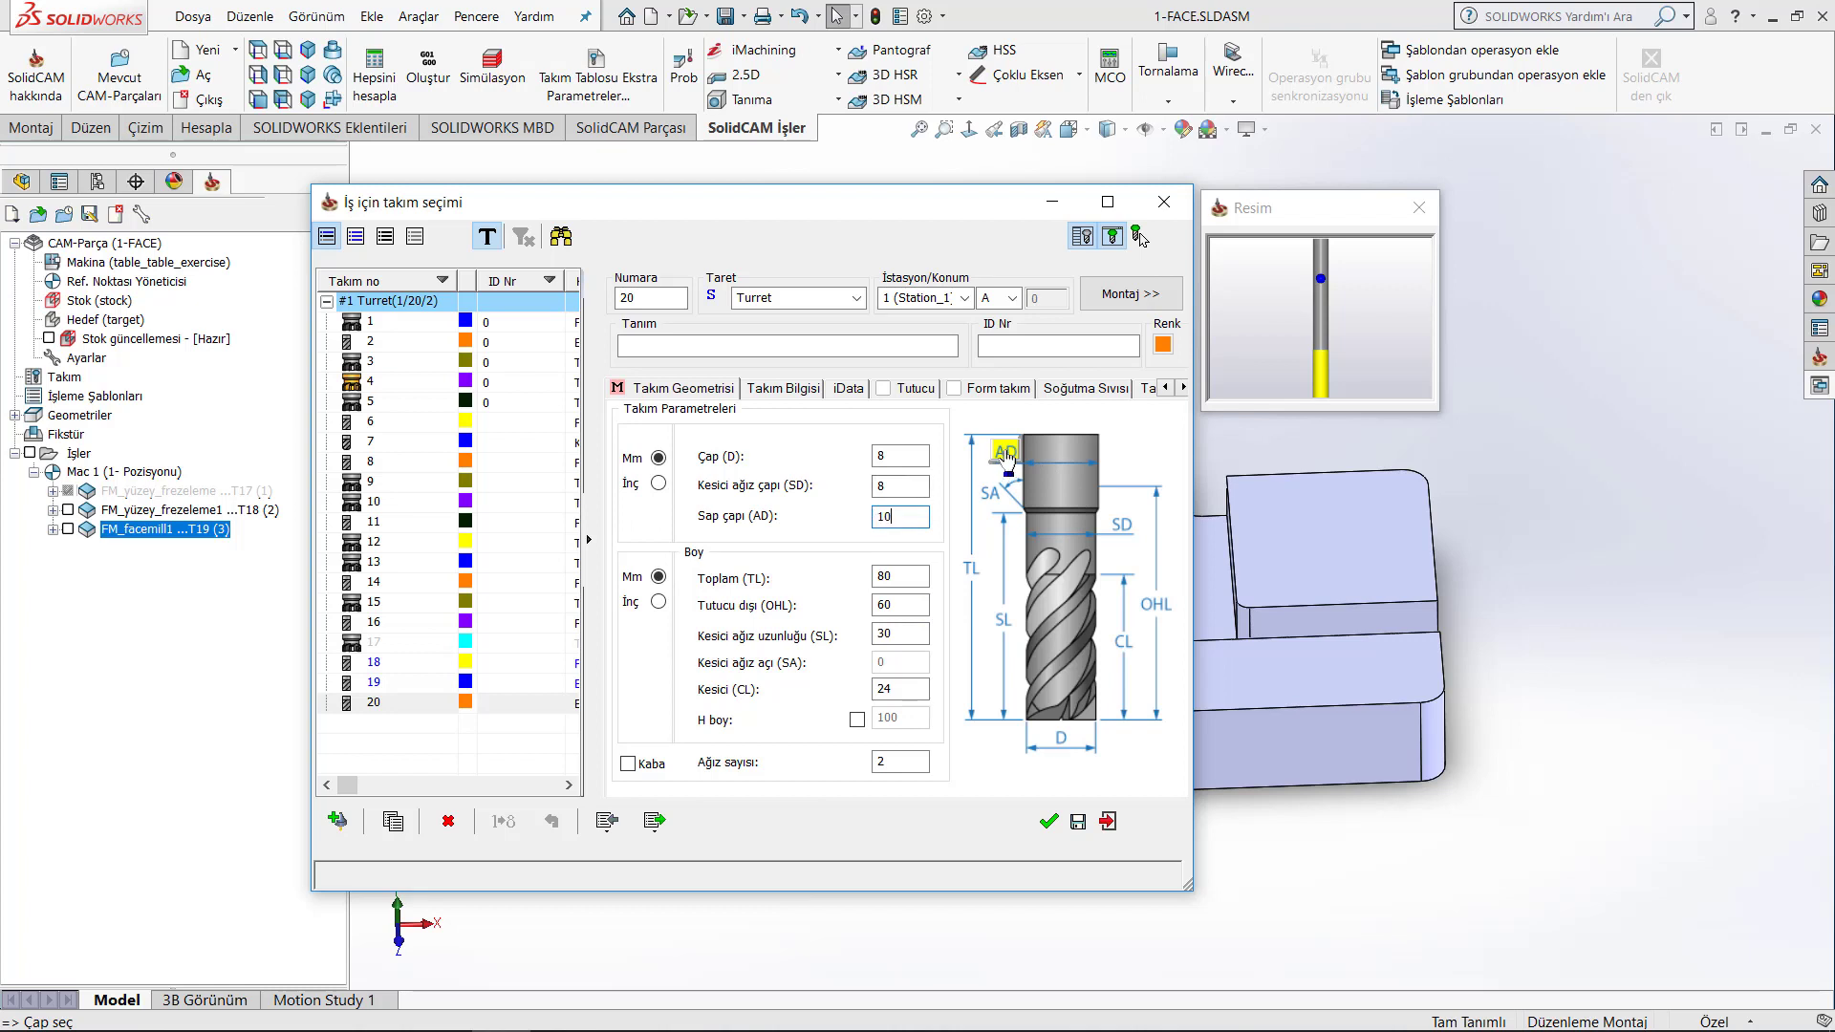
{"action": "left_click", "coordinate": [1121, 523]}
{"action": "type", "text": "7.8"}
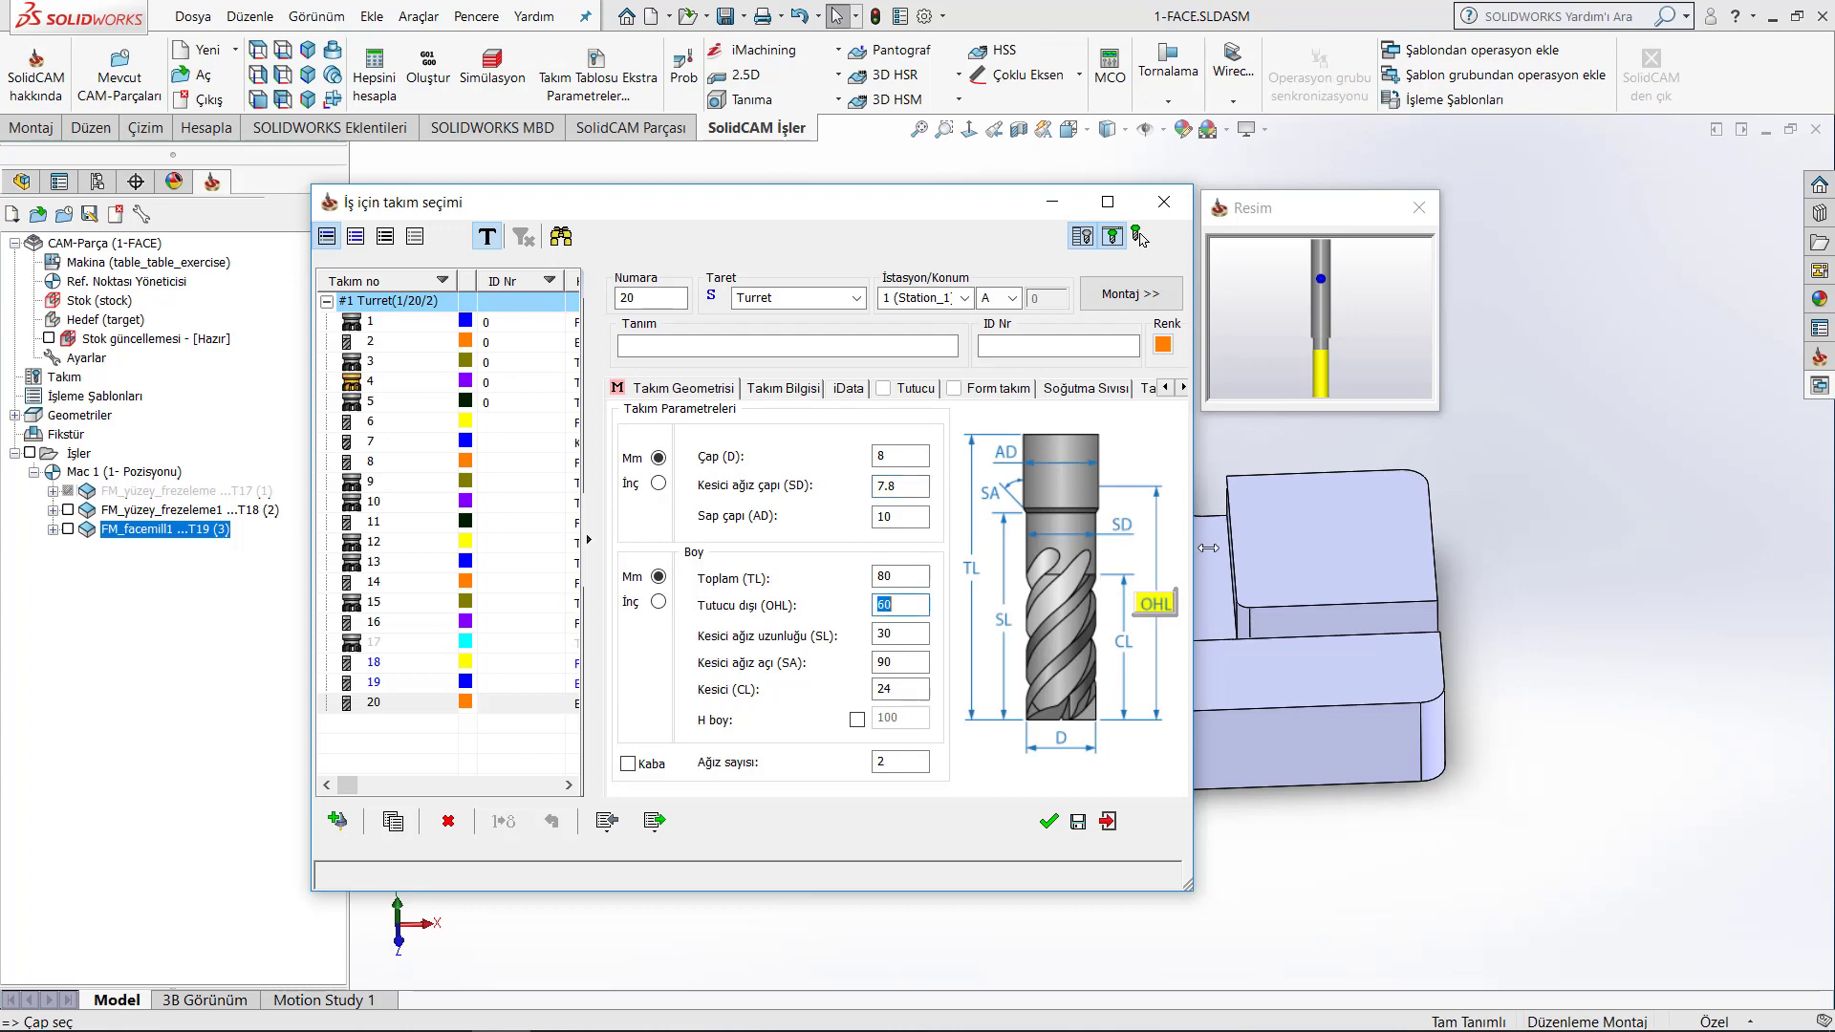
- Scroll and rotate the tool preview to a tilted 3D view
{"action": "left_click", "coordinate": [1332, 340]}
{"action": "scroll", "coordinate": [1332, 340], "scroll_direction": "up", "scroll_amount": 2}
{"action": "scroll", "coordinate": [1323, 341], "scroll_direction": "down", "scroll_amount": 2}
{"action": "scroll", "coordinate": [1321, 340], "scroll_direction": "down", "scroll_amount": 2}
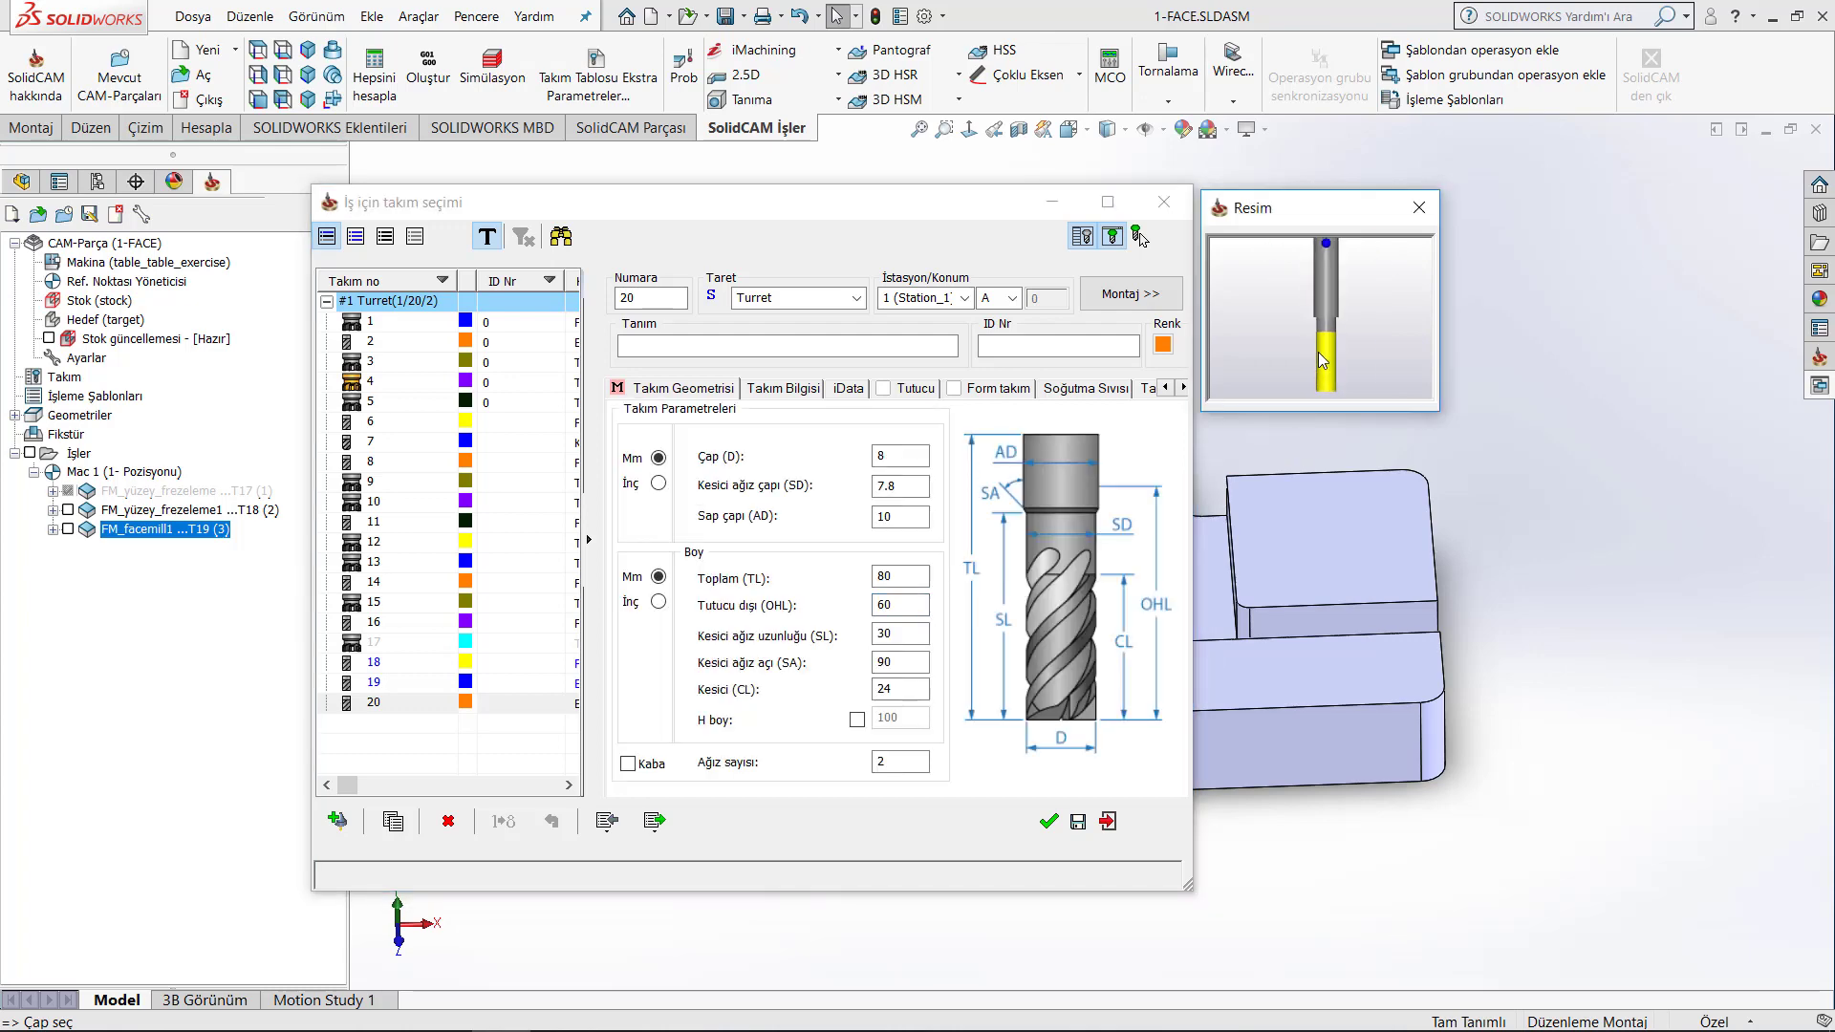
{"action": "scroll", "coordinate": [1319, 340], "scroll_direction": "down", "scroll_amount": 1}
{"action": "mouse_move", "coordinate": [1327, 330]}
{"action": "middle_mouse_down"}
{"action": "mouse_move", "coordinate": [1292, 289]}
{"action": "mouse_move", "coordinate": [1365, 365]}
{"action": "mouse_move", "coordinate": [1404, 224]}
{"action": "mouse_move", "coordinate": [1335, 335]}
{"action": "mouse_move", "coordinate": [1316, 439]}
{"action": "mouse_move", "coordinate": [1348, 300]}
{"action": "mouse_move", "coordinate": [1432, 362]}
{"action": "mouse_move", "coordinate": [1373, 411]}
{"action": "mouse_move", "coordinate": [1277, 260]}
{"action": "mouse_move", "coordinate": [1356, 342]}
{"action": "mouse_move", "coordinate": [1277, 301]}
{"action": "middle_mouse_up"}
- Fit, pan and rotate the end mill image via the preview's view options to an angled view
{"action": "right_click", "coordinate": [1336, 336]}
{"action": "right_click", "coordinate": [1281, 302]}
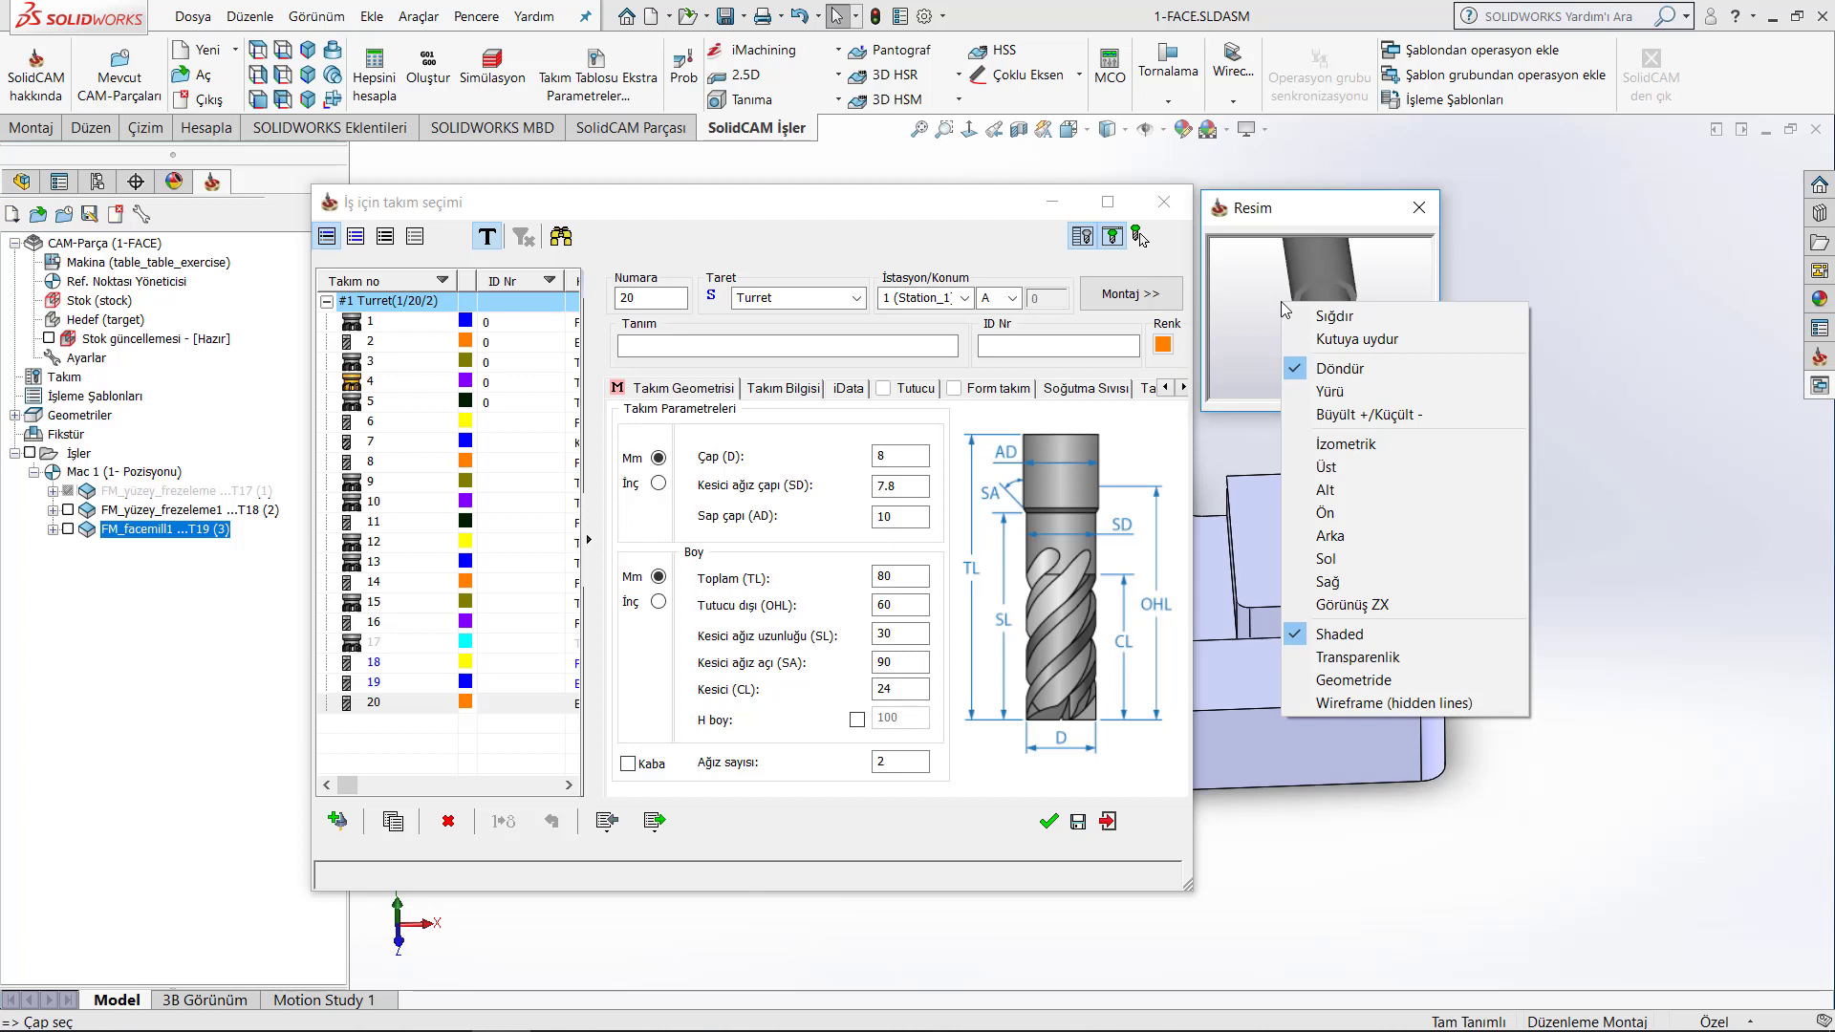
{"action": "left_click", "coordinate": [1334, 316]}
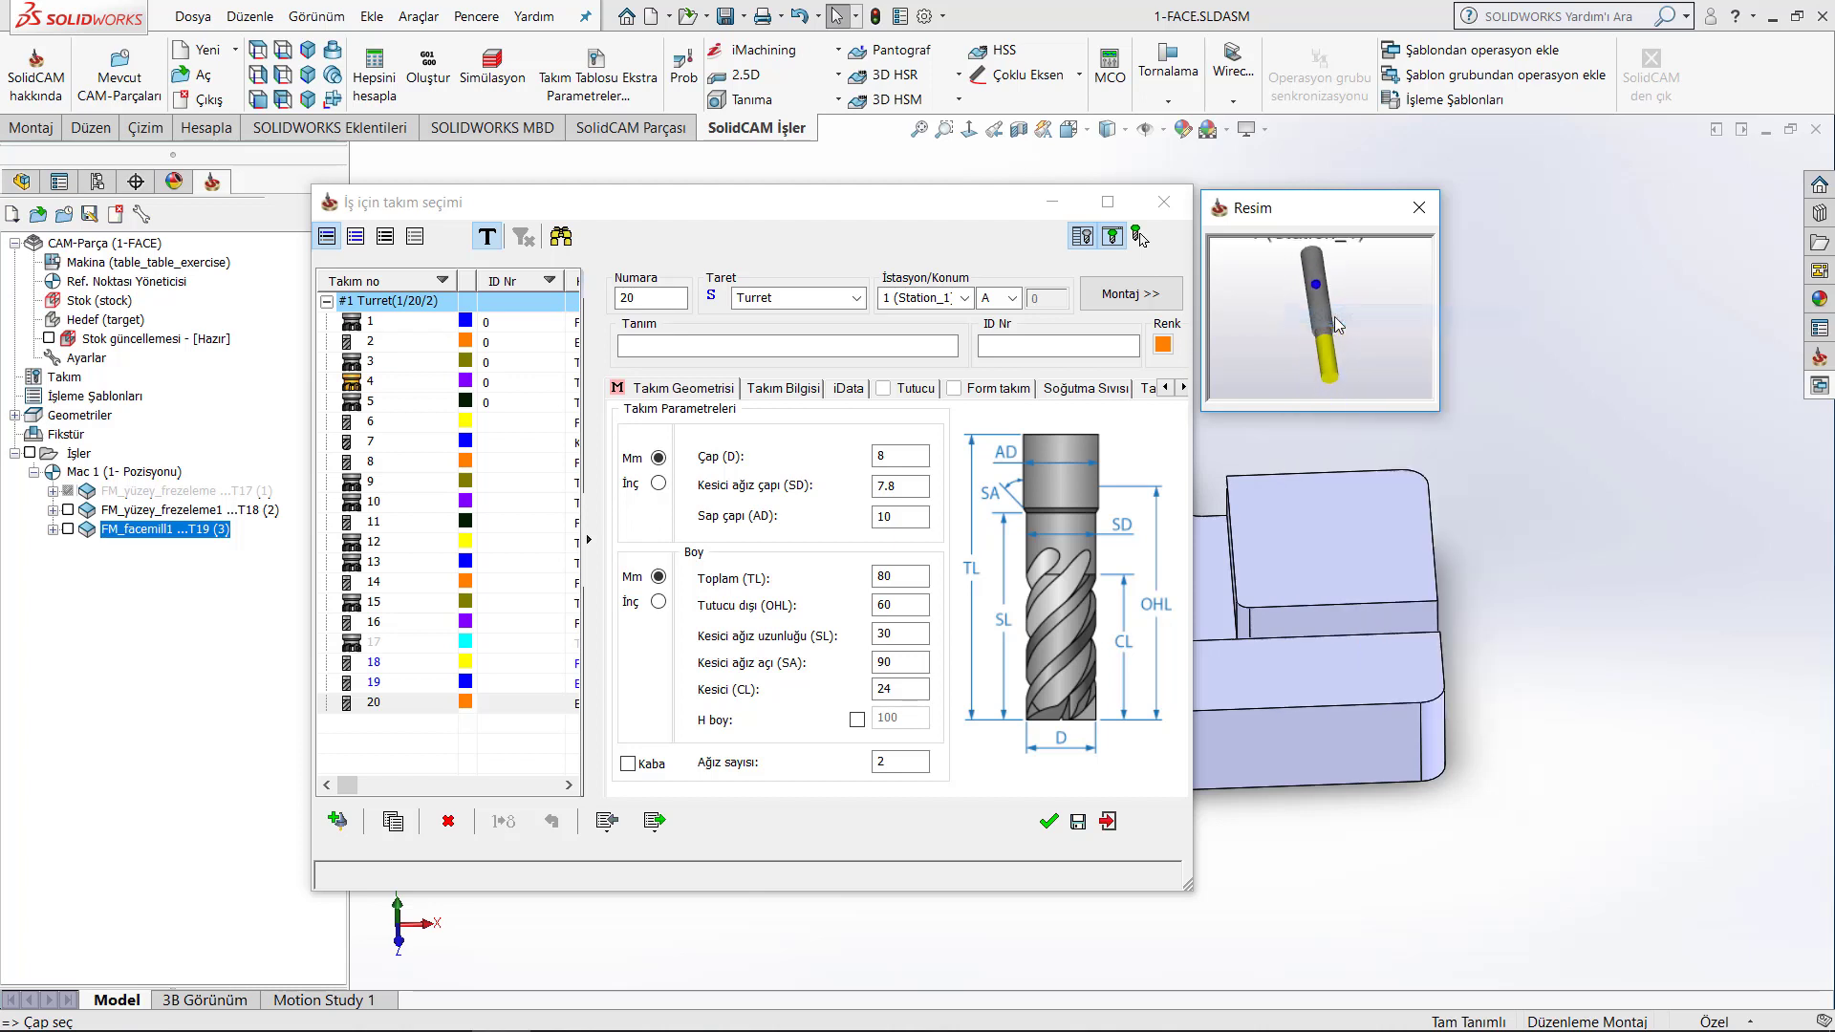
{"action": "right_click", "coordinate": [1275, 307]}
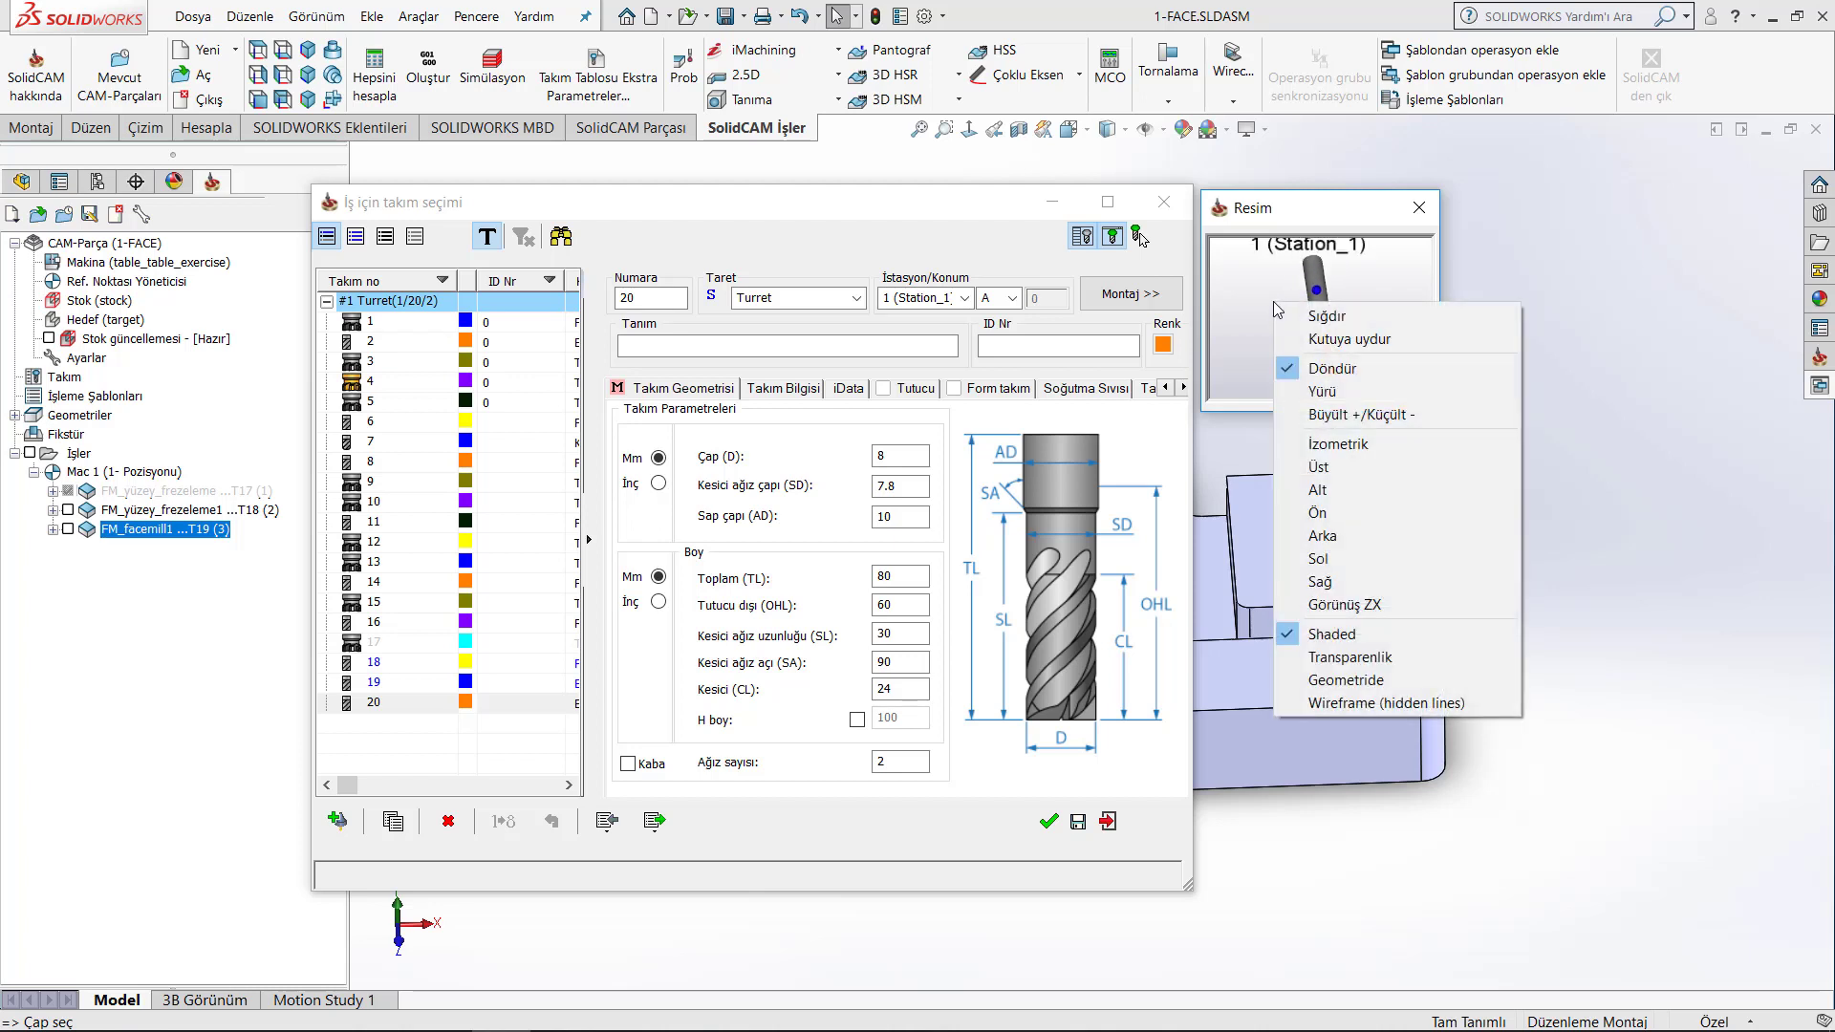
{"action": "left_click", "coordinate": [1337, 342]}
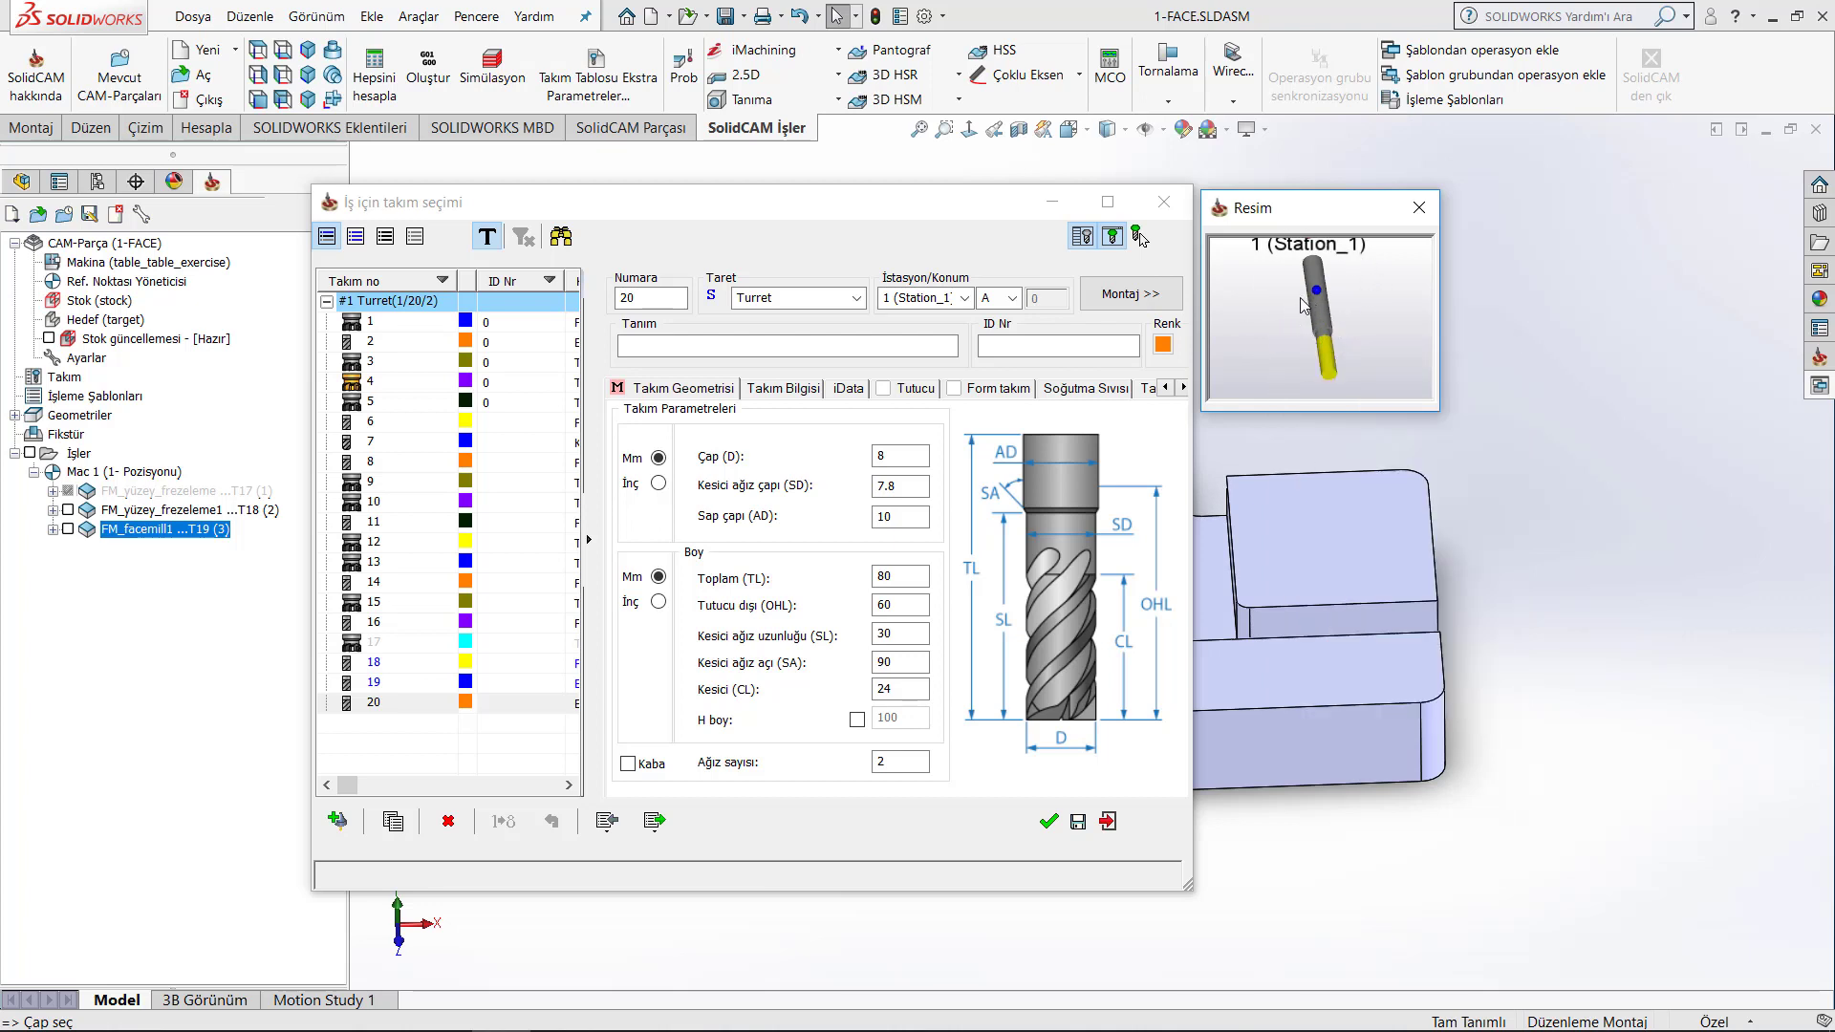
{"action": "right_click", "coordinate": [1302, 304]}
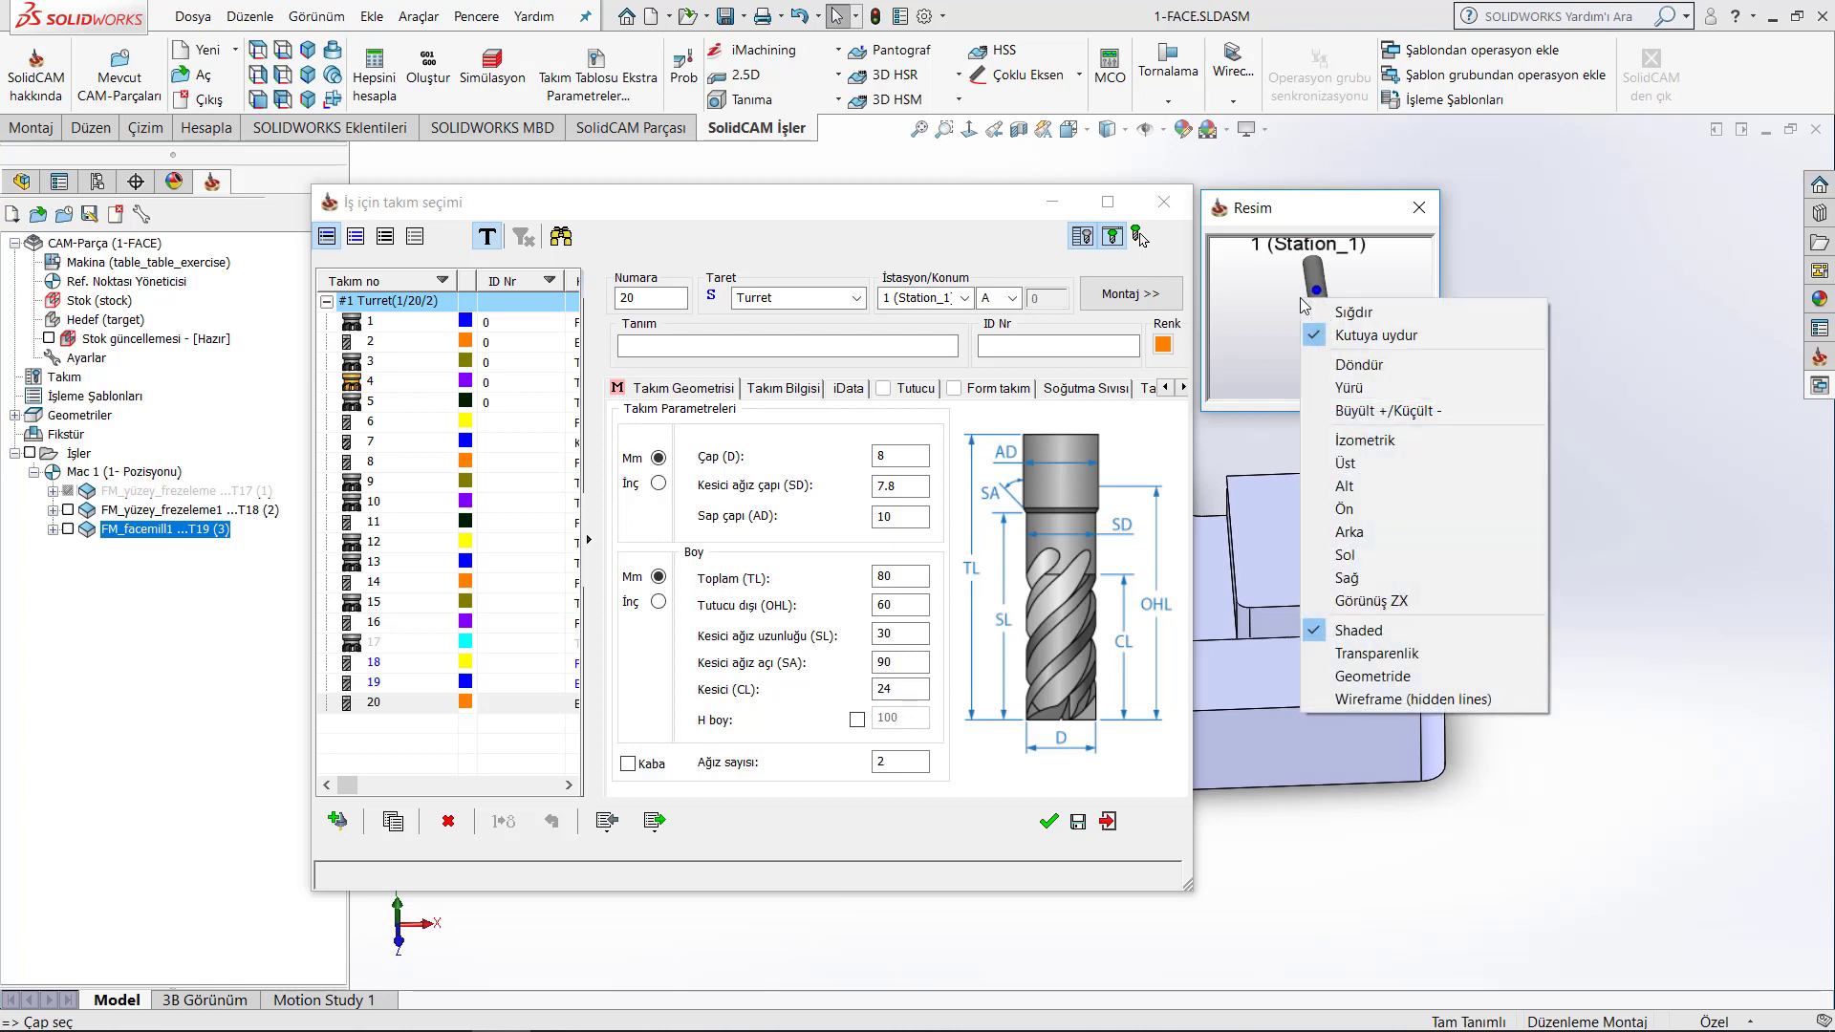
{"action": "left_click", "coordinate": [1356, 400]}
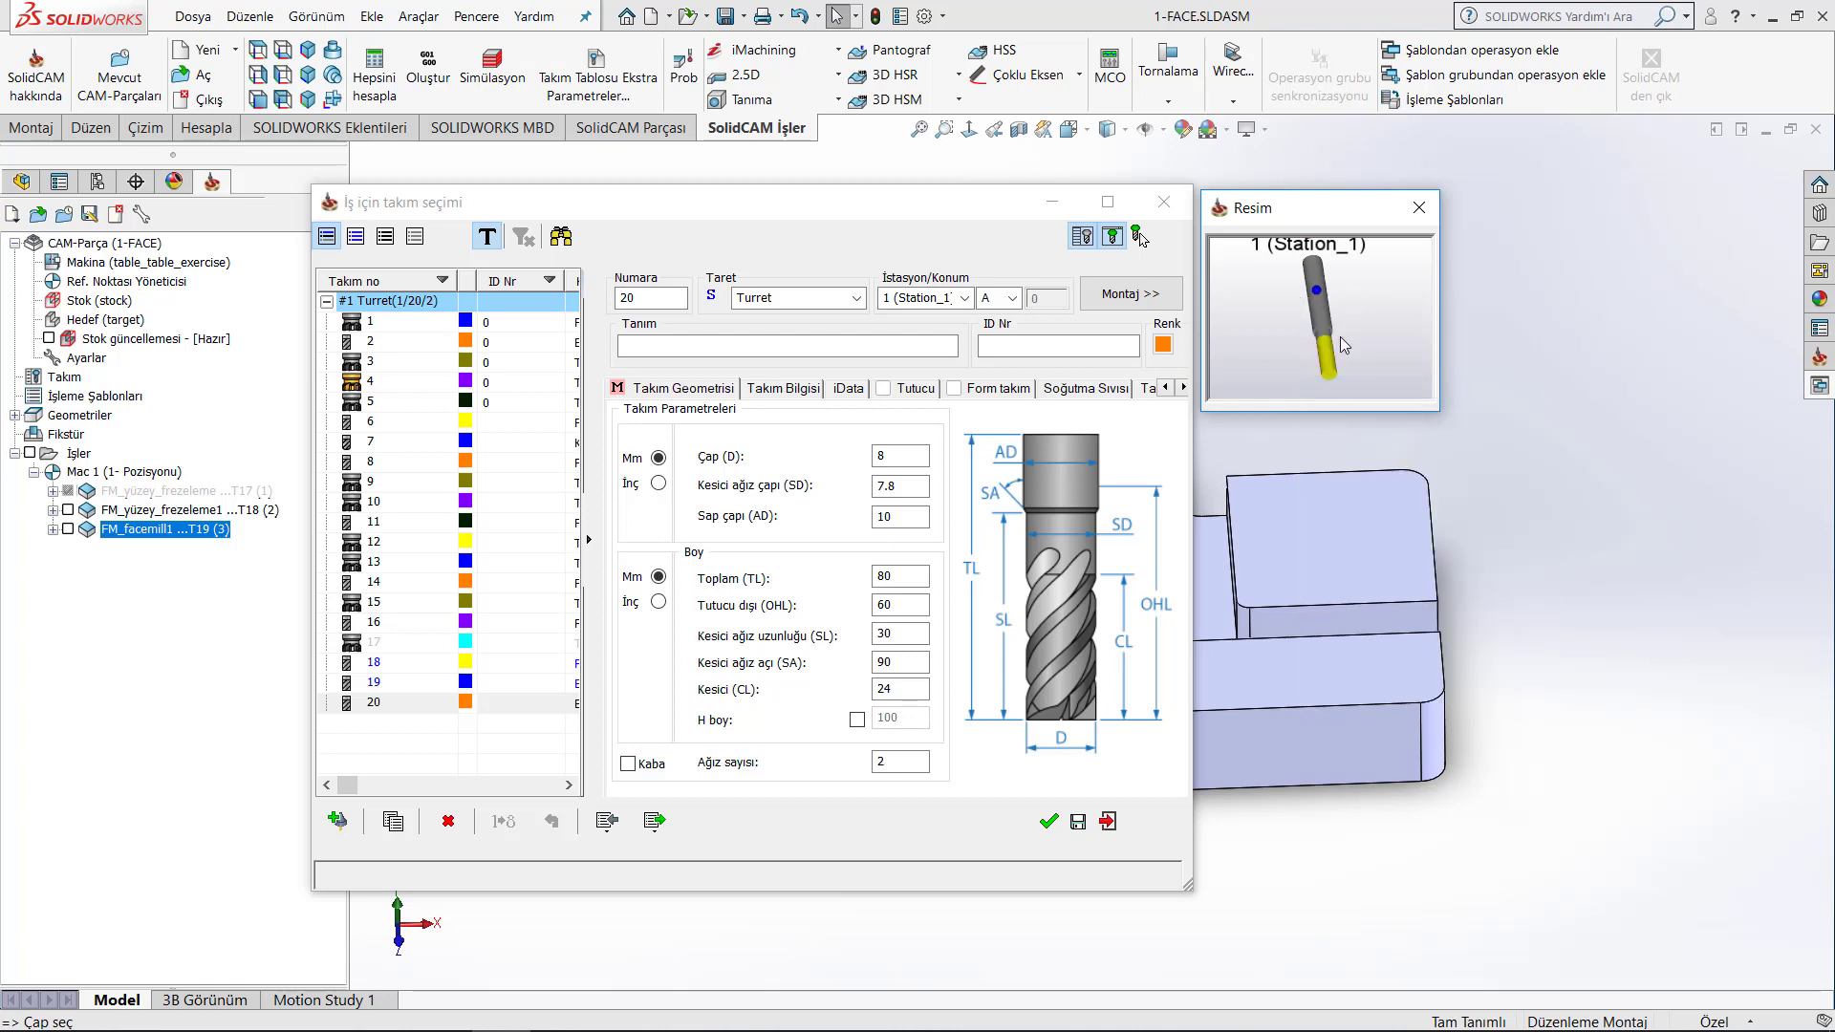
{"action": "mouse_move", "coordinate": [1340, 337]}
{"action": "left_mouse_down"}
{"action": "mouse_move", "coordinate": [1254, 304]}
{"action": "mouse_move", "coordinate": [1325, 315]}
{"action": "left_mouse_up"}
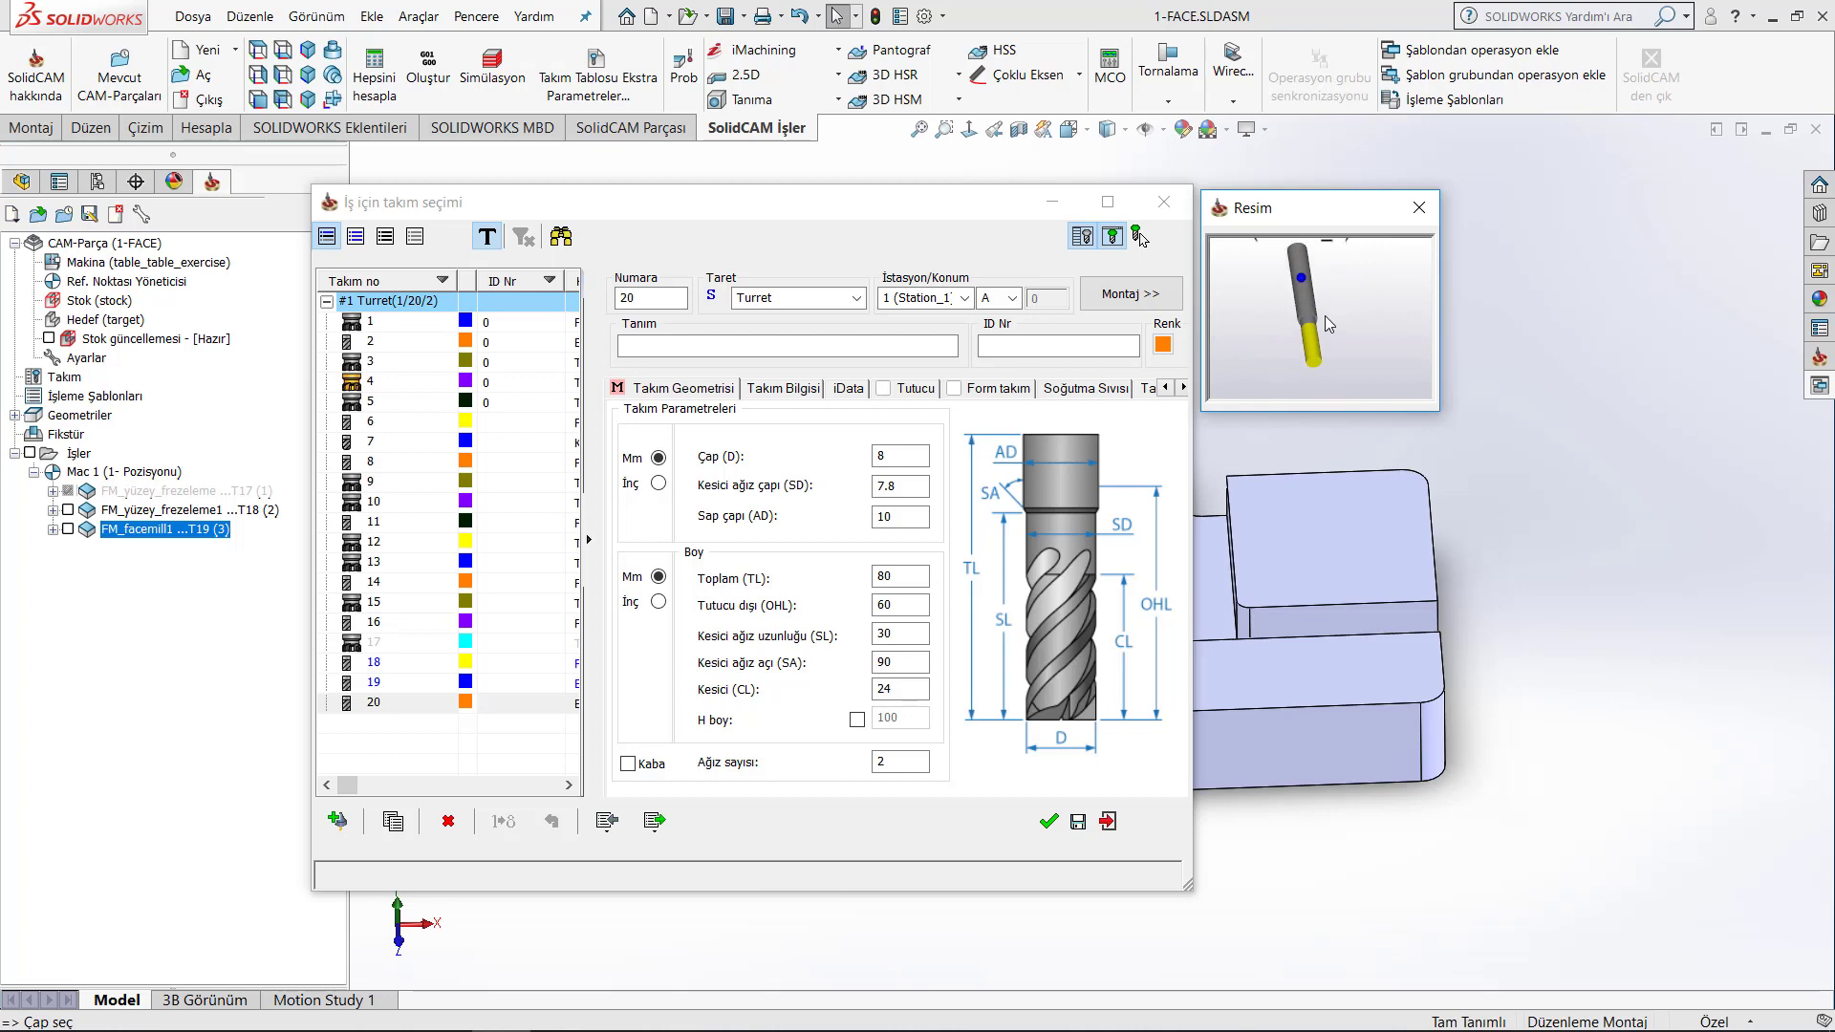
{"action": "right_click", "coordinate": [1325, 299]}
{"action": "left_click", "coordinate": [1376, 366]}
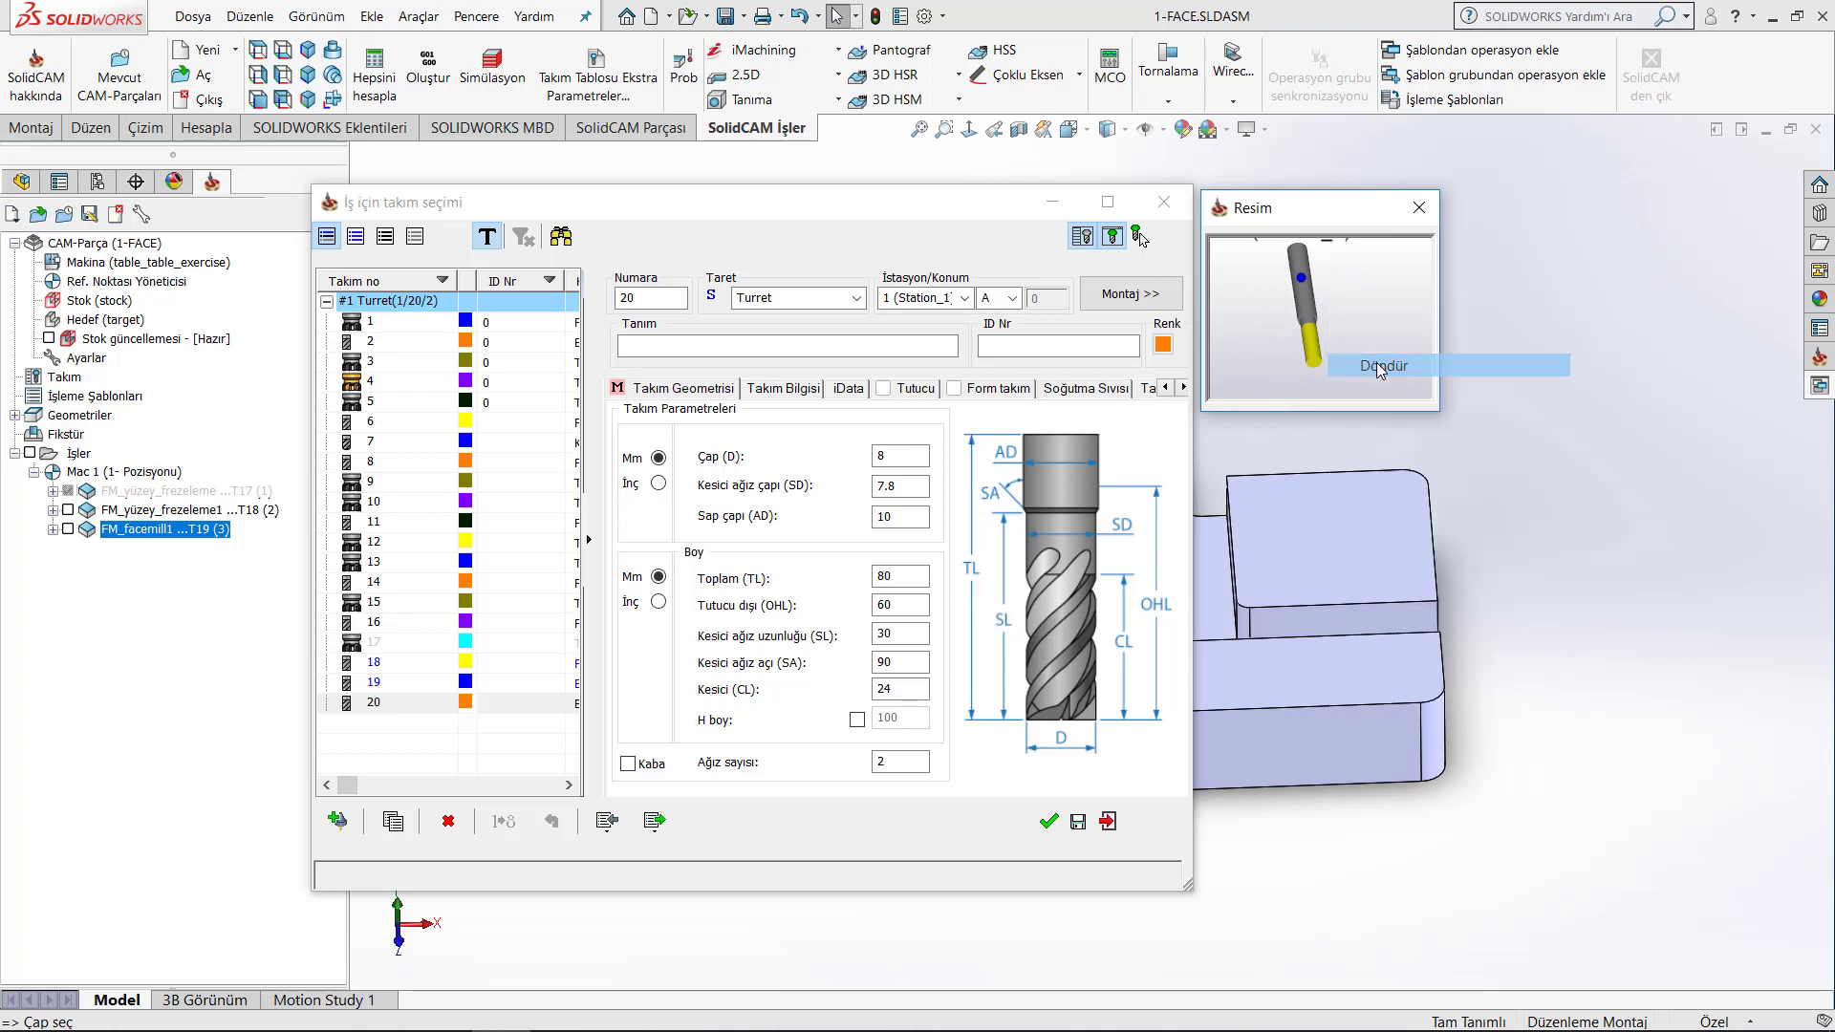
{"action": "mouse_move", "coordinate": [1316, 307]}
{"action": "left_mouse_down"}
{"action": "mouse_move", "coordinate": [1315, 386]}
{"action": "mouse_move", "coordinate": [1399, 364]}
{"action": "mouse_move", "coordinate": [1328, 310]}
{"action": "mouse_move", "coordinate": [1260, 298]}
{"action": "mouse_move", "coordinate": [1419, 310]}
{"action": "mouse_move", "coordinate": [1267, 329]}
{"action": "mouse_move", "coordinate": [1296, 424]}
{"action": "mouse_move", "coordinate": [1245, 317]}
{"action": "mouse_move", "coordinate": [1322, 348]}
{"action": "mouse_move", "coordinate": [1328, 306]}
{"action": "left_mouse_up"}
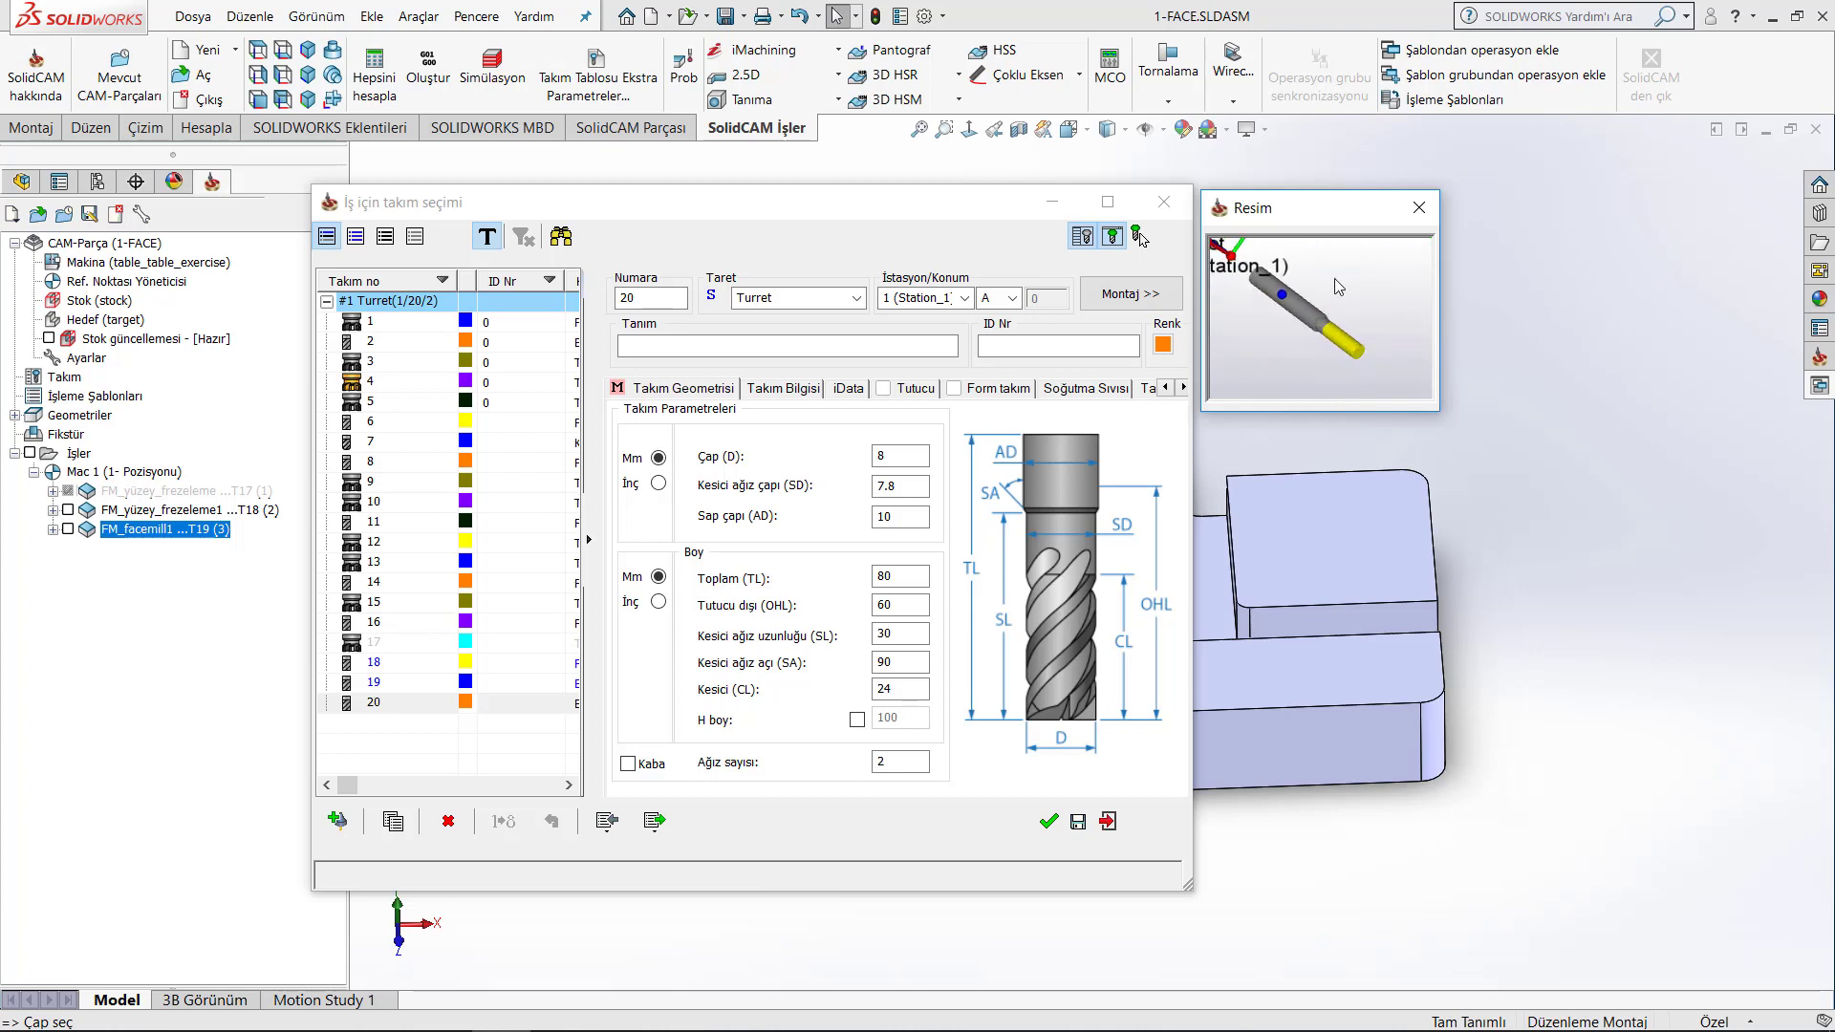
{"action": "left_click", "coordinate": [1109, 238]}
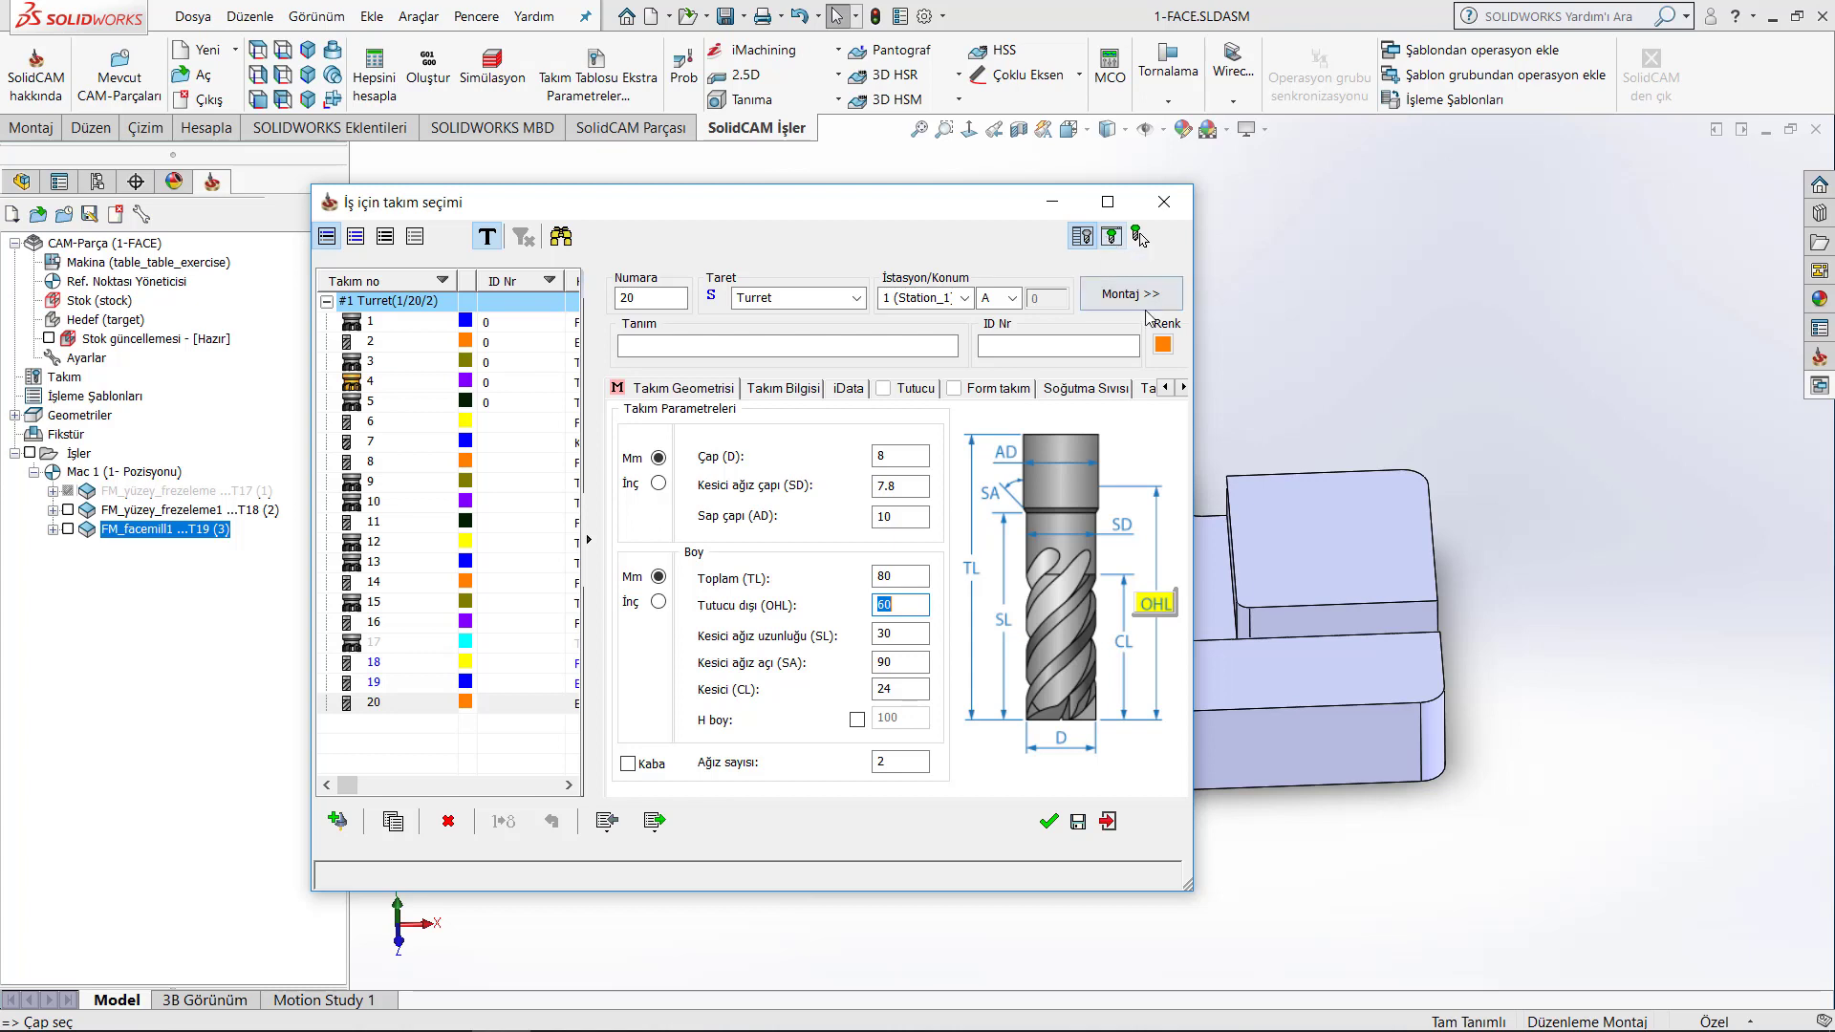
{"action": "left_click", "coordinate": [1113, 238]}
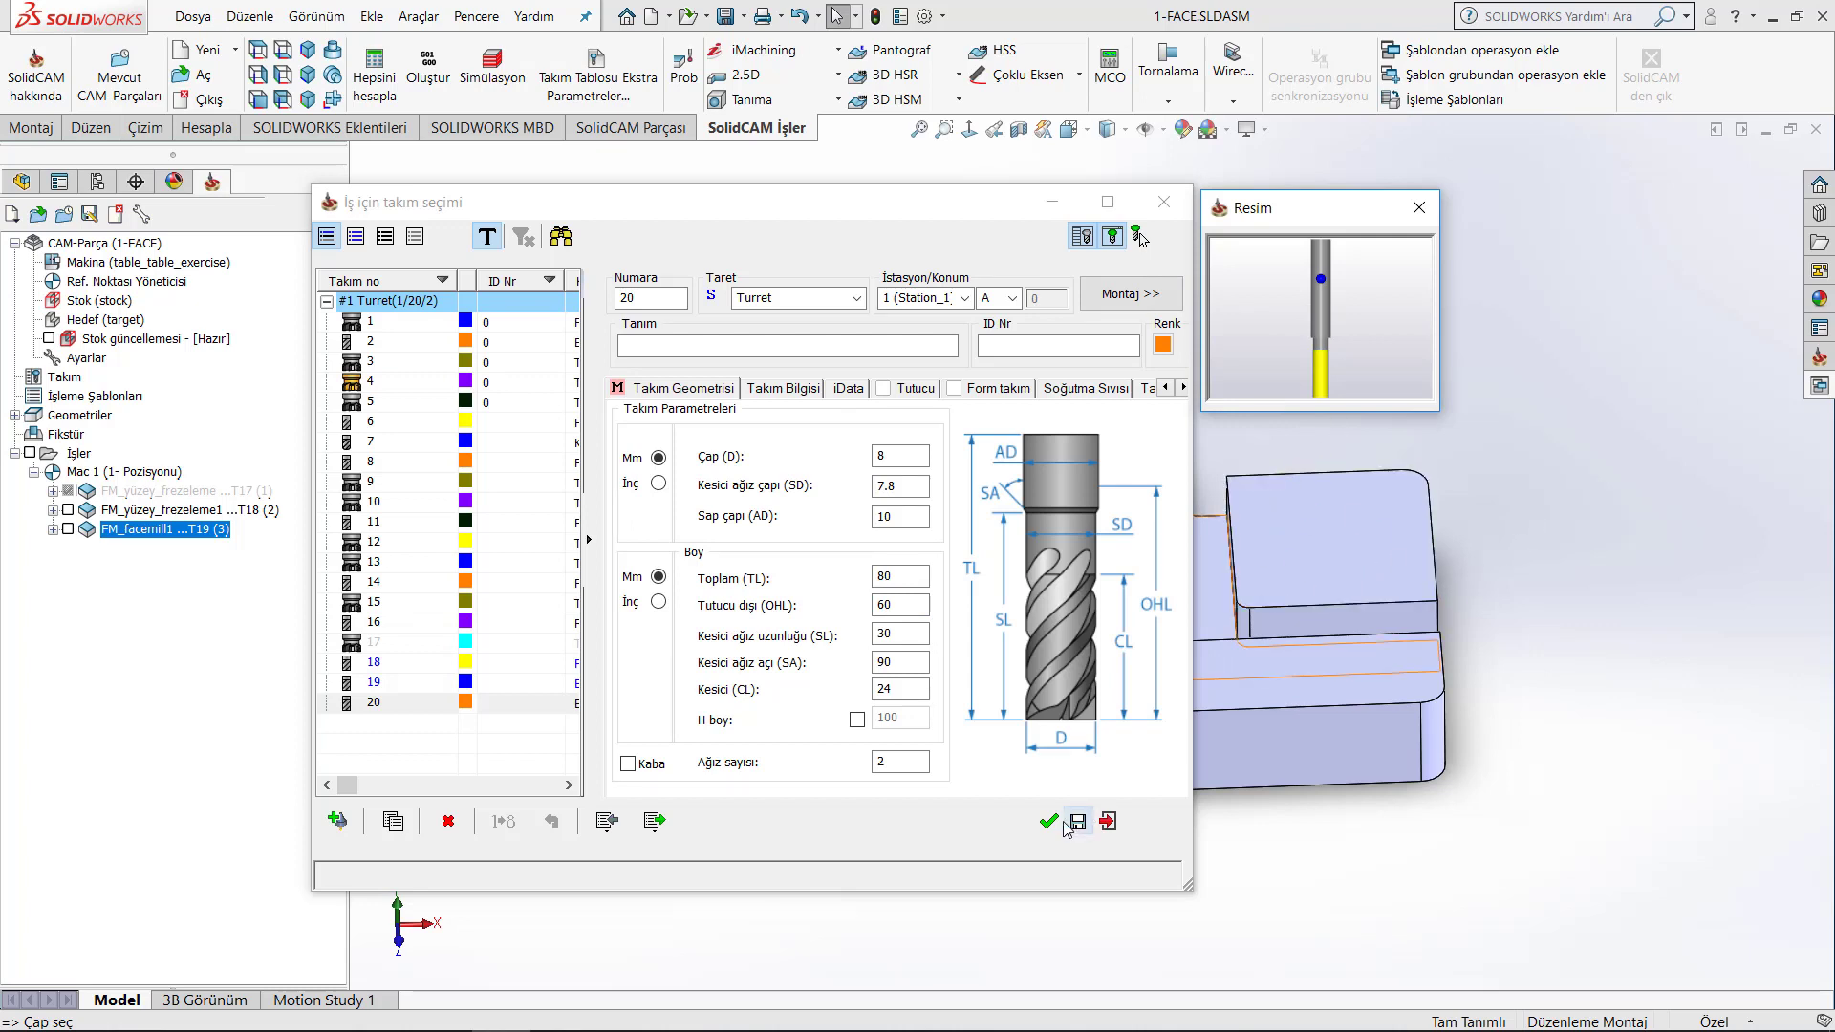
{"action": "left_click", "coordinate": [1535, 514]}
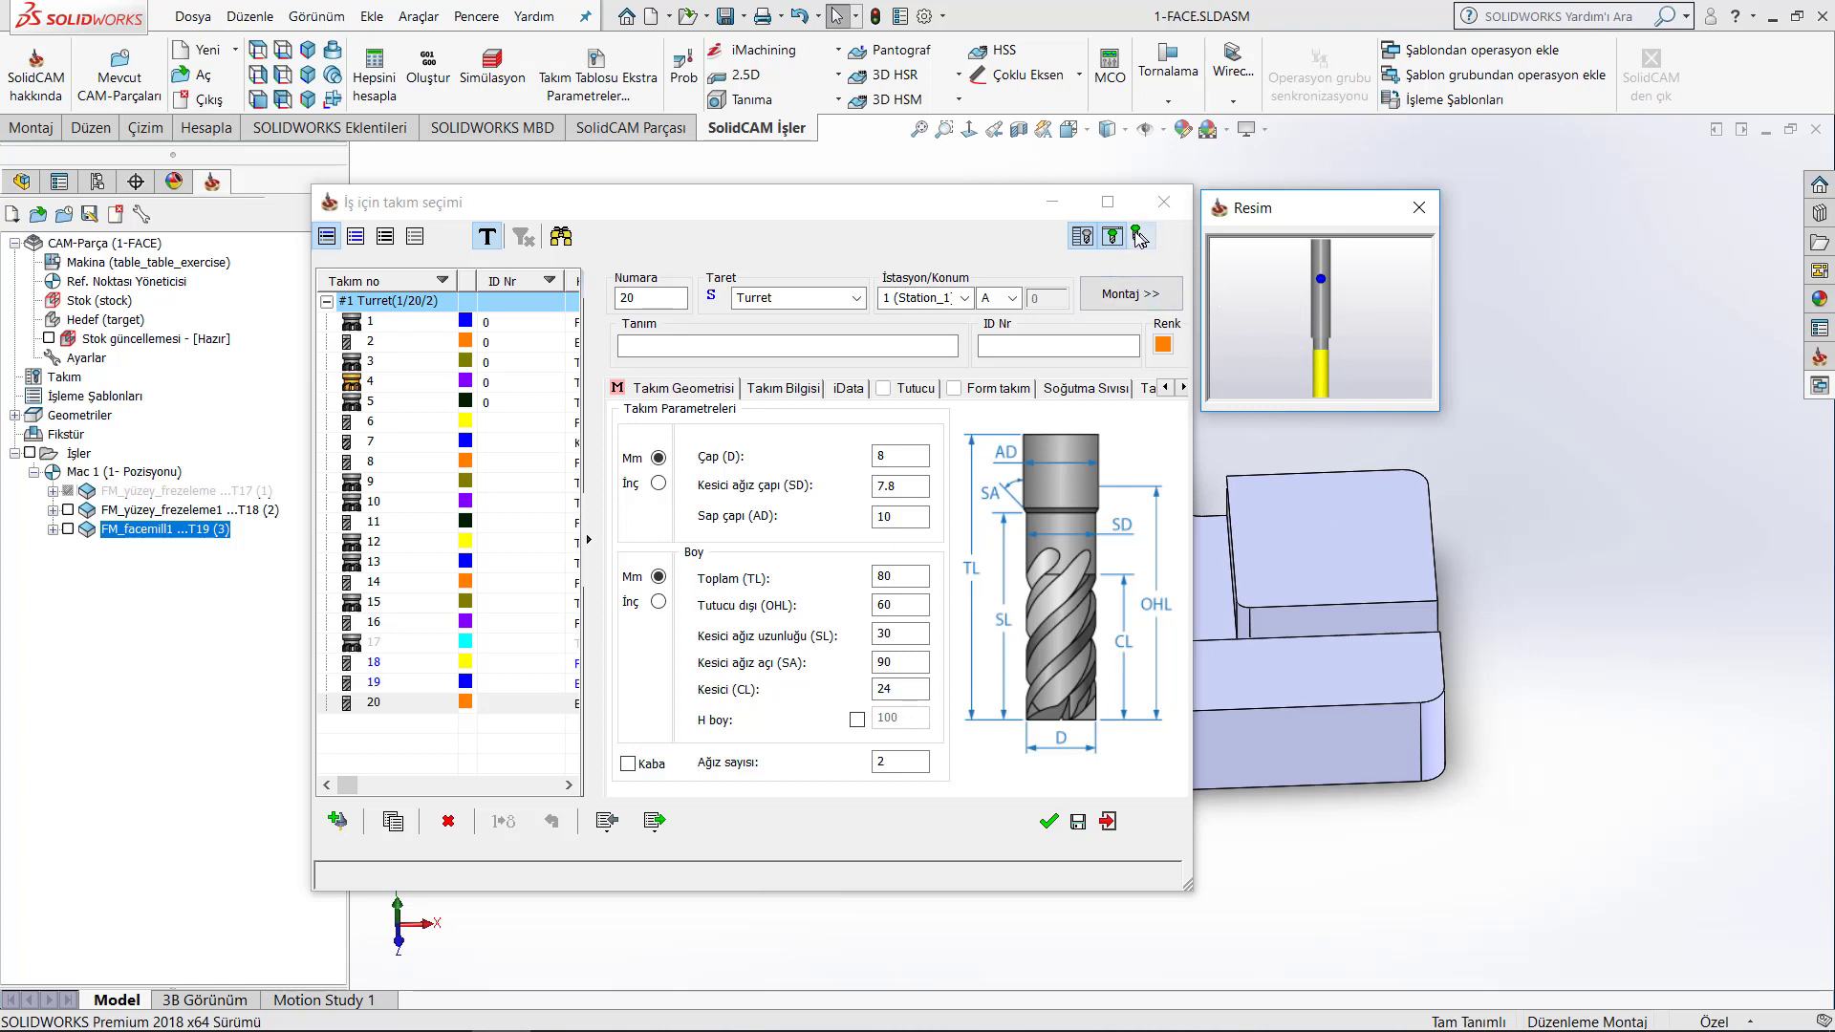
{"action": "left_click", "coordinate": [1139, 239]}
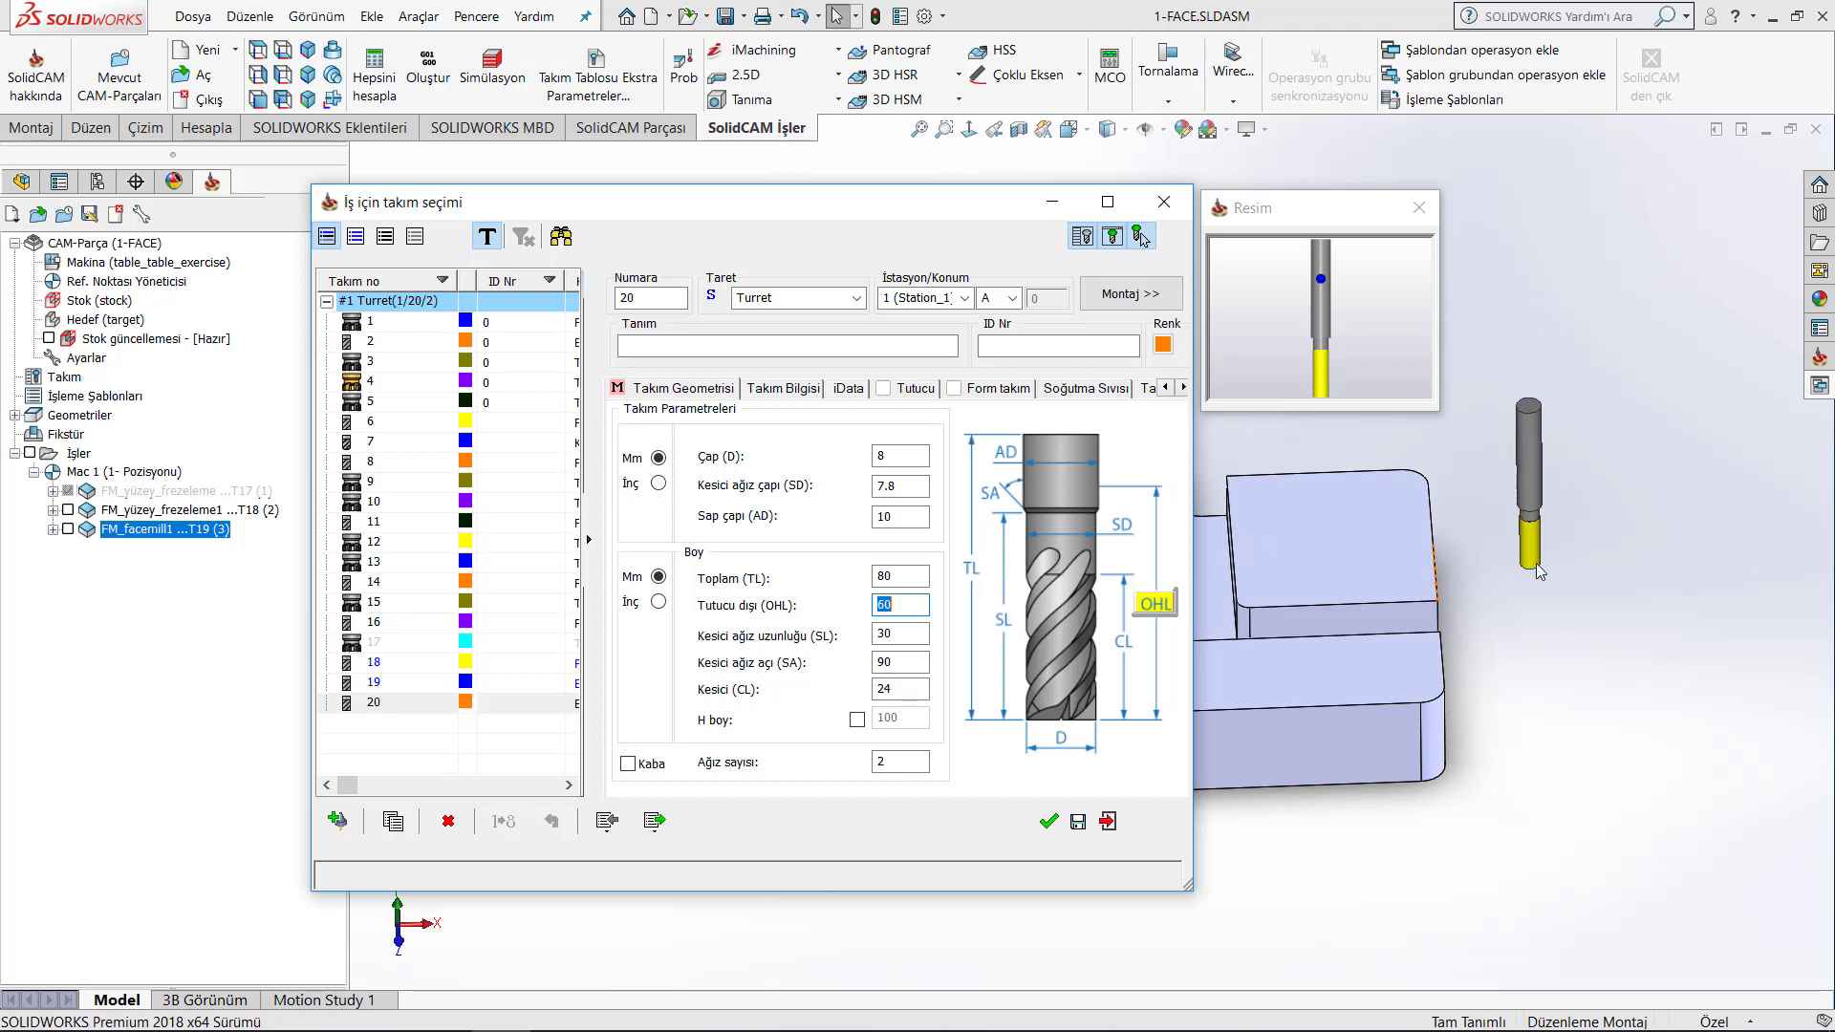
{"action": "middle_click_drag", "start_coordinate": [1538, 516], "coordinate": [1539, 486]}
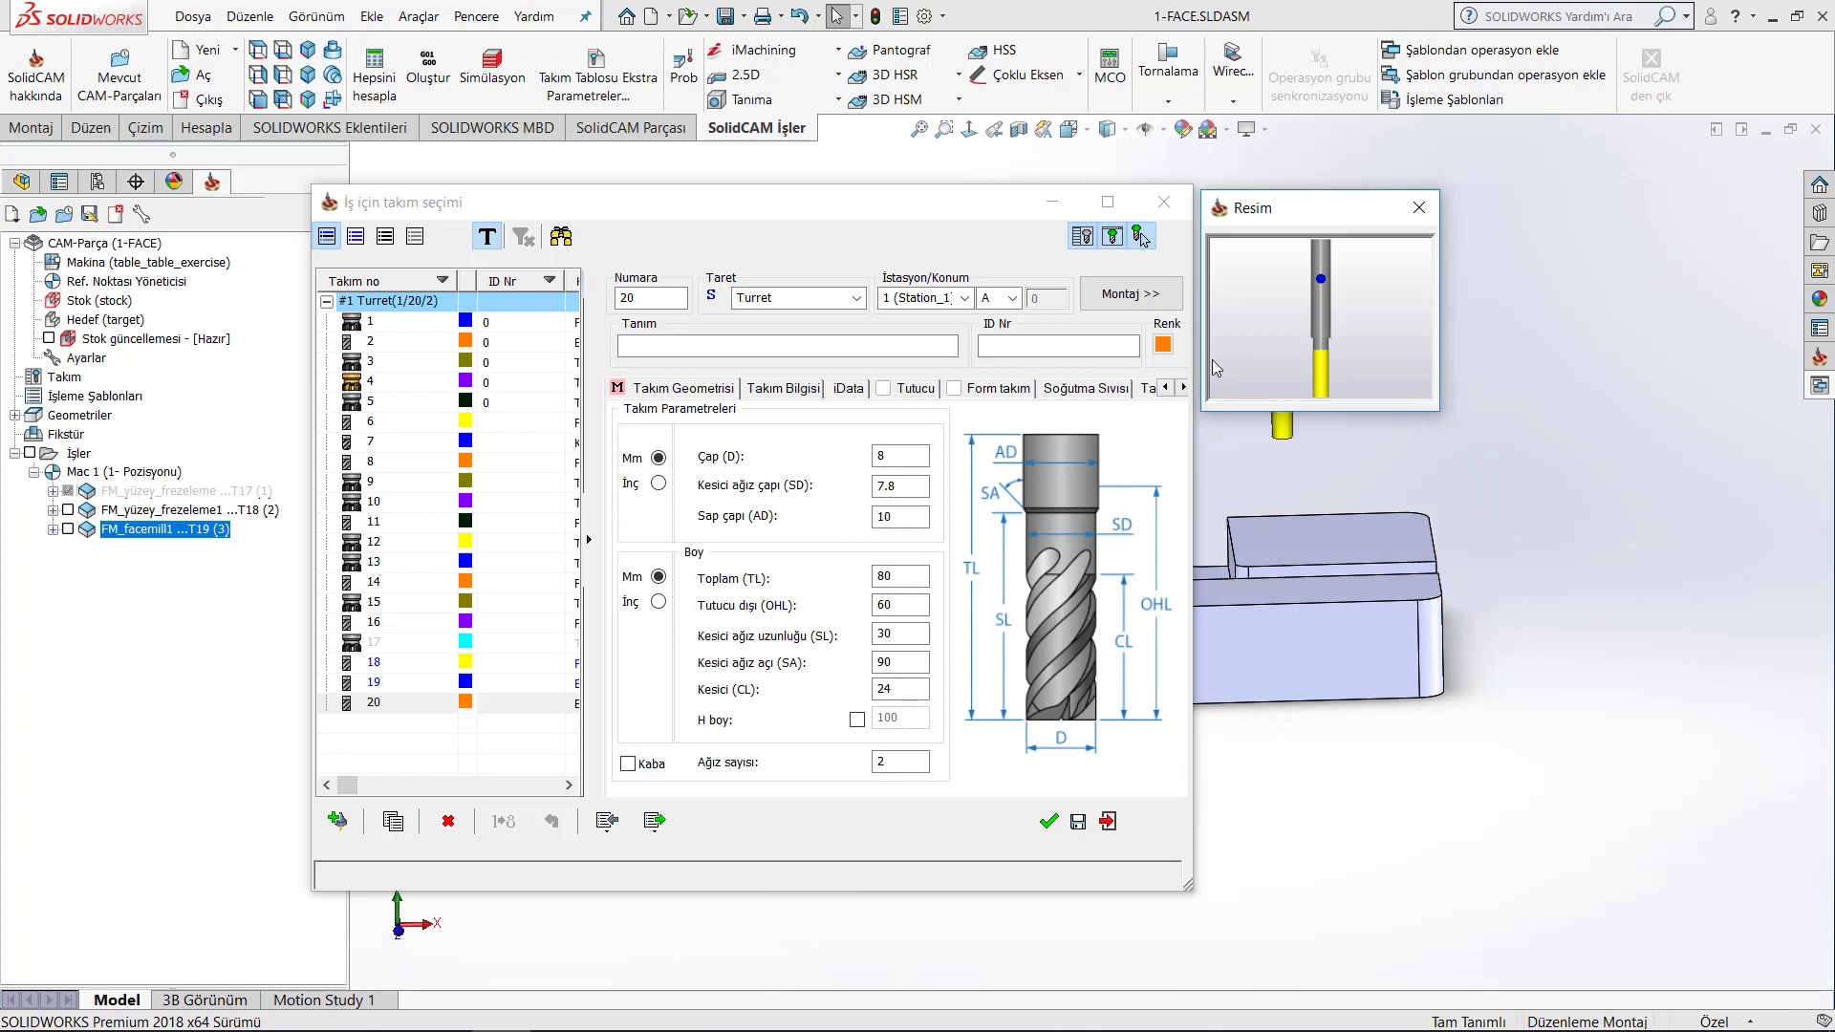
{"action": "left_click", "coordinate": [1163, 265]}
{"action": "left_click", "coordinate": [1082, 237]}
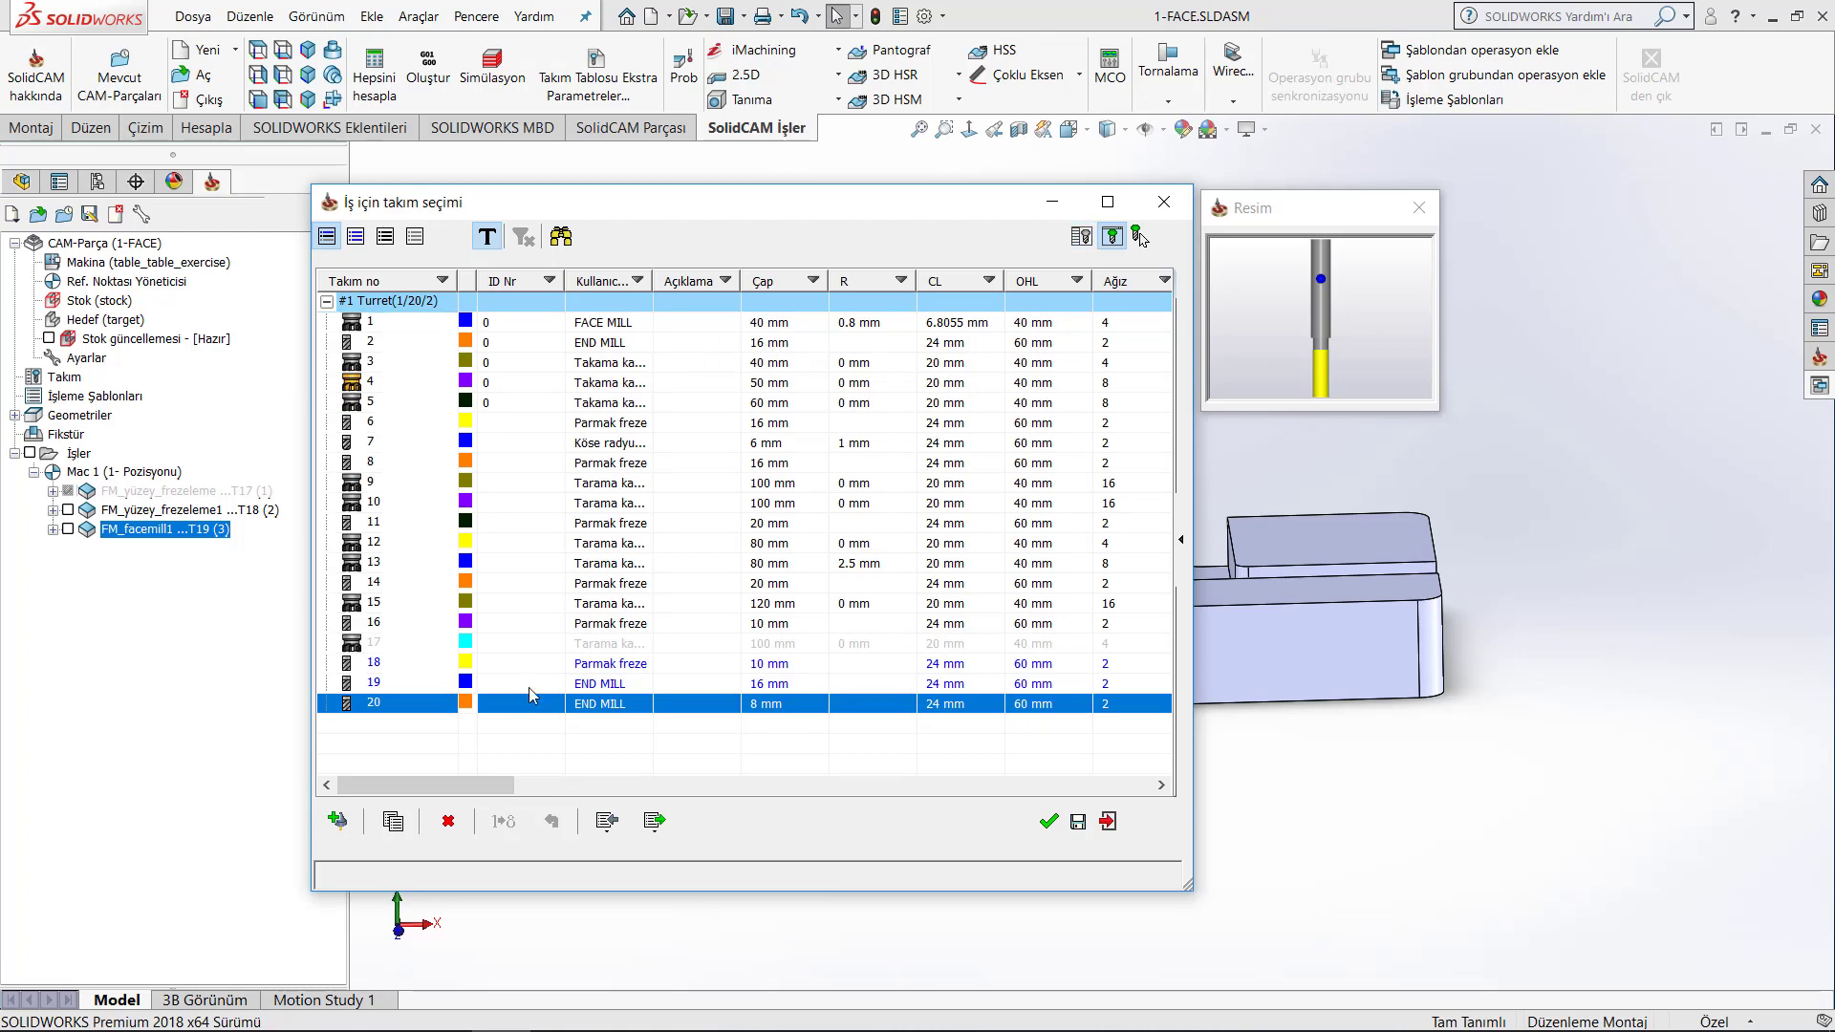
{"action": "left_click", "coordinate": [1082, 237]}
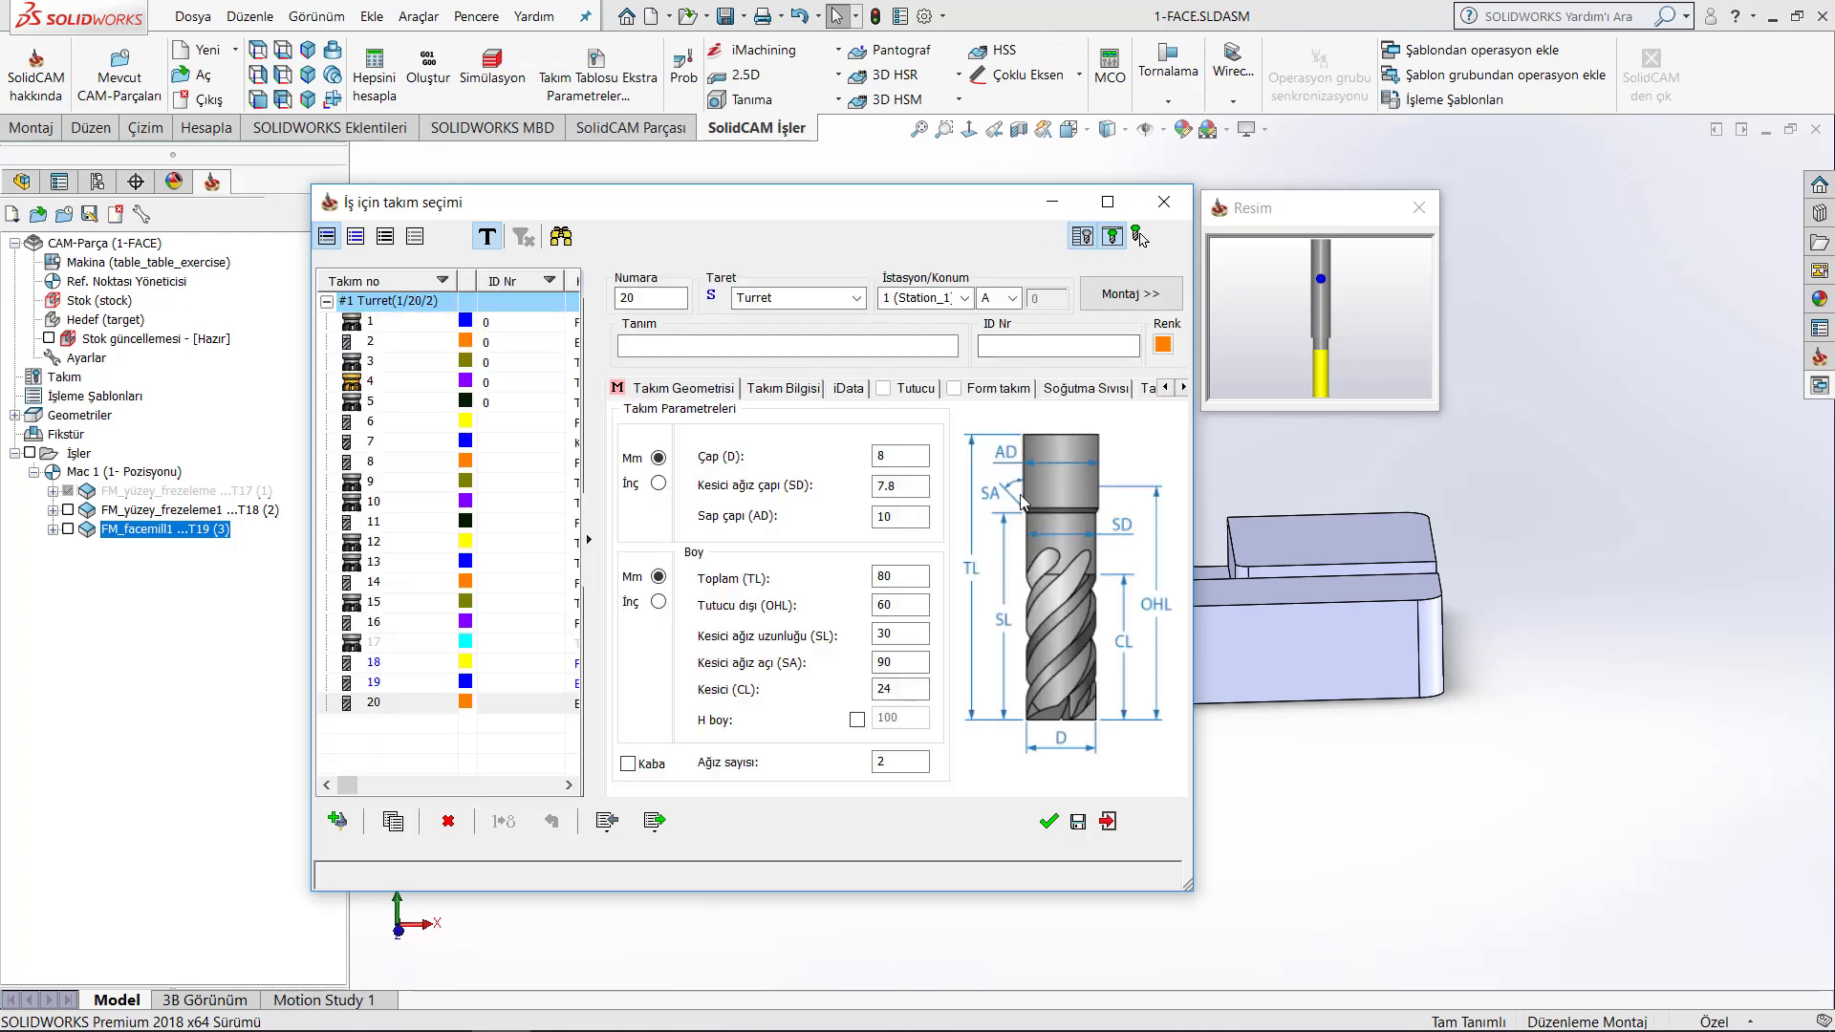
{"action": "left_click", "coordinate": [1263, 325]}
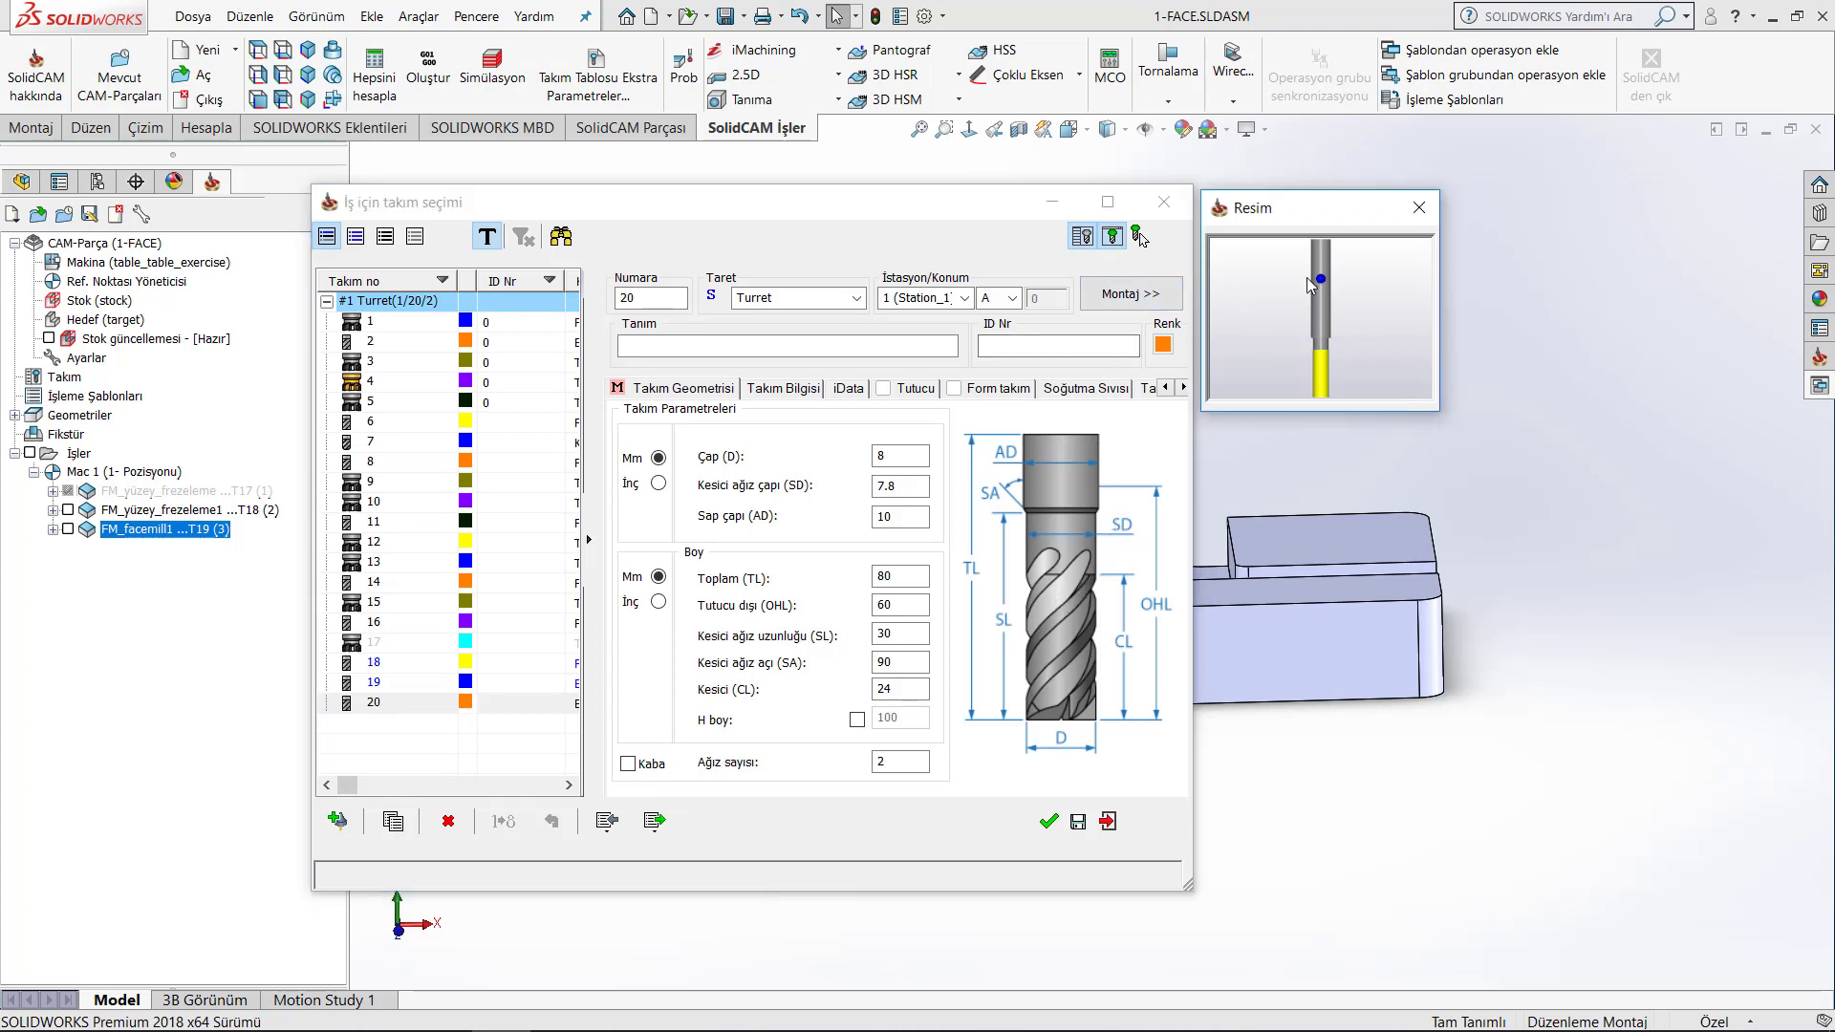
- Close the Resim preview and change the flute count from 2 to 4
{"action": "left_click", "coordinate": [1114, 239]}
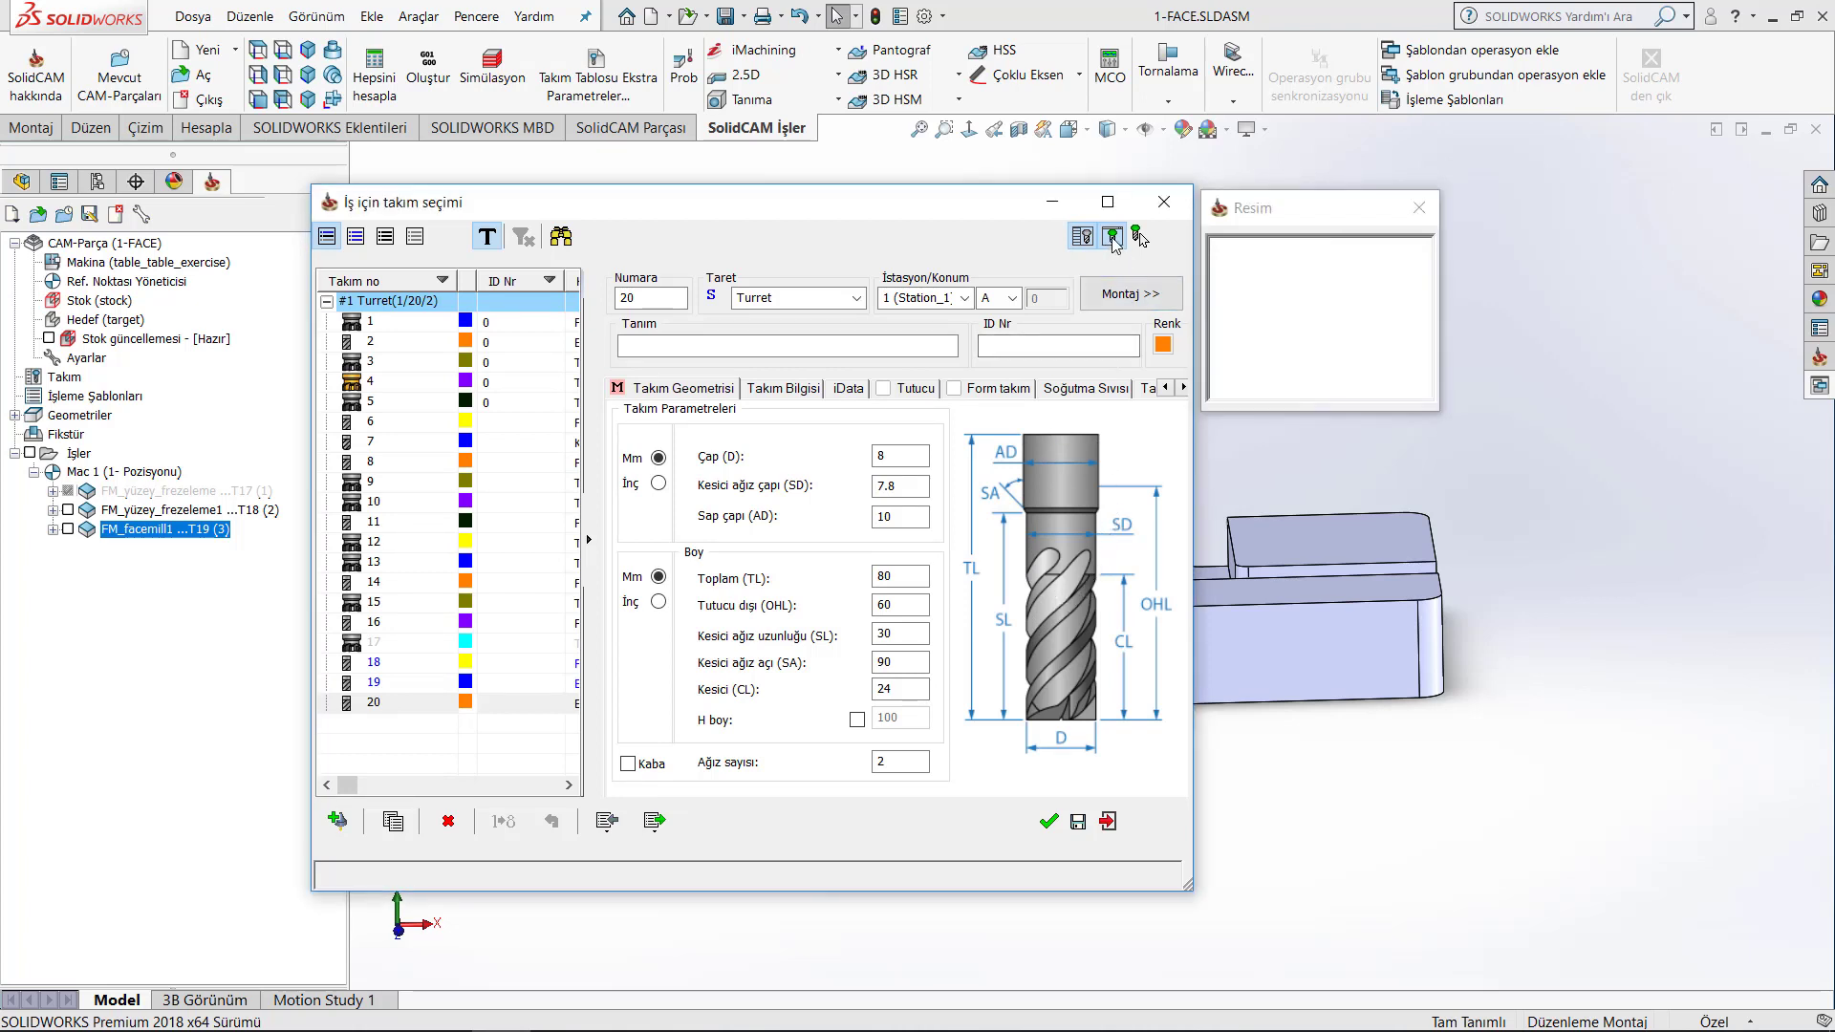
{"action": "left_click", "coordinate": [1165, 606]}
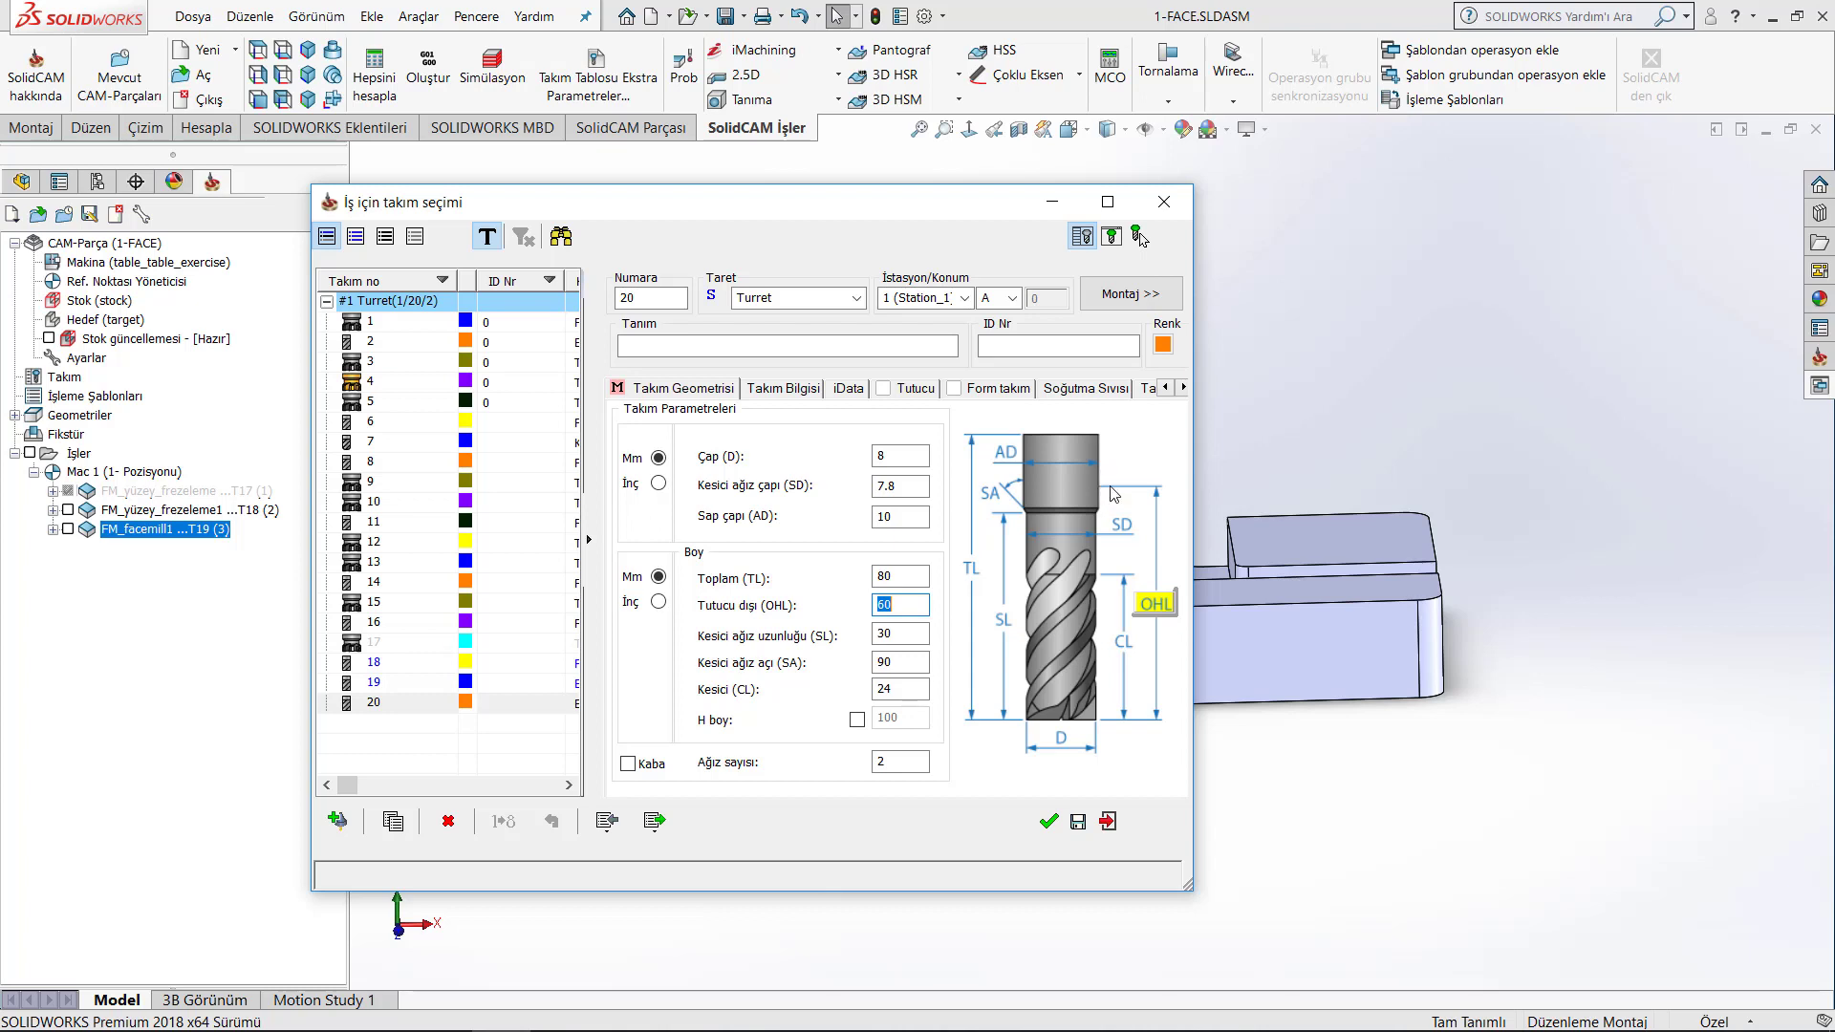
{"action": "left_click", "coordinate": [916, 763]}
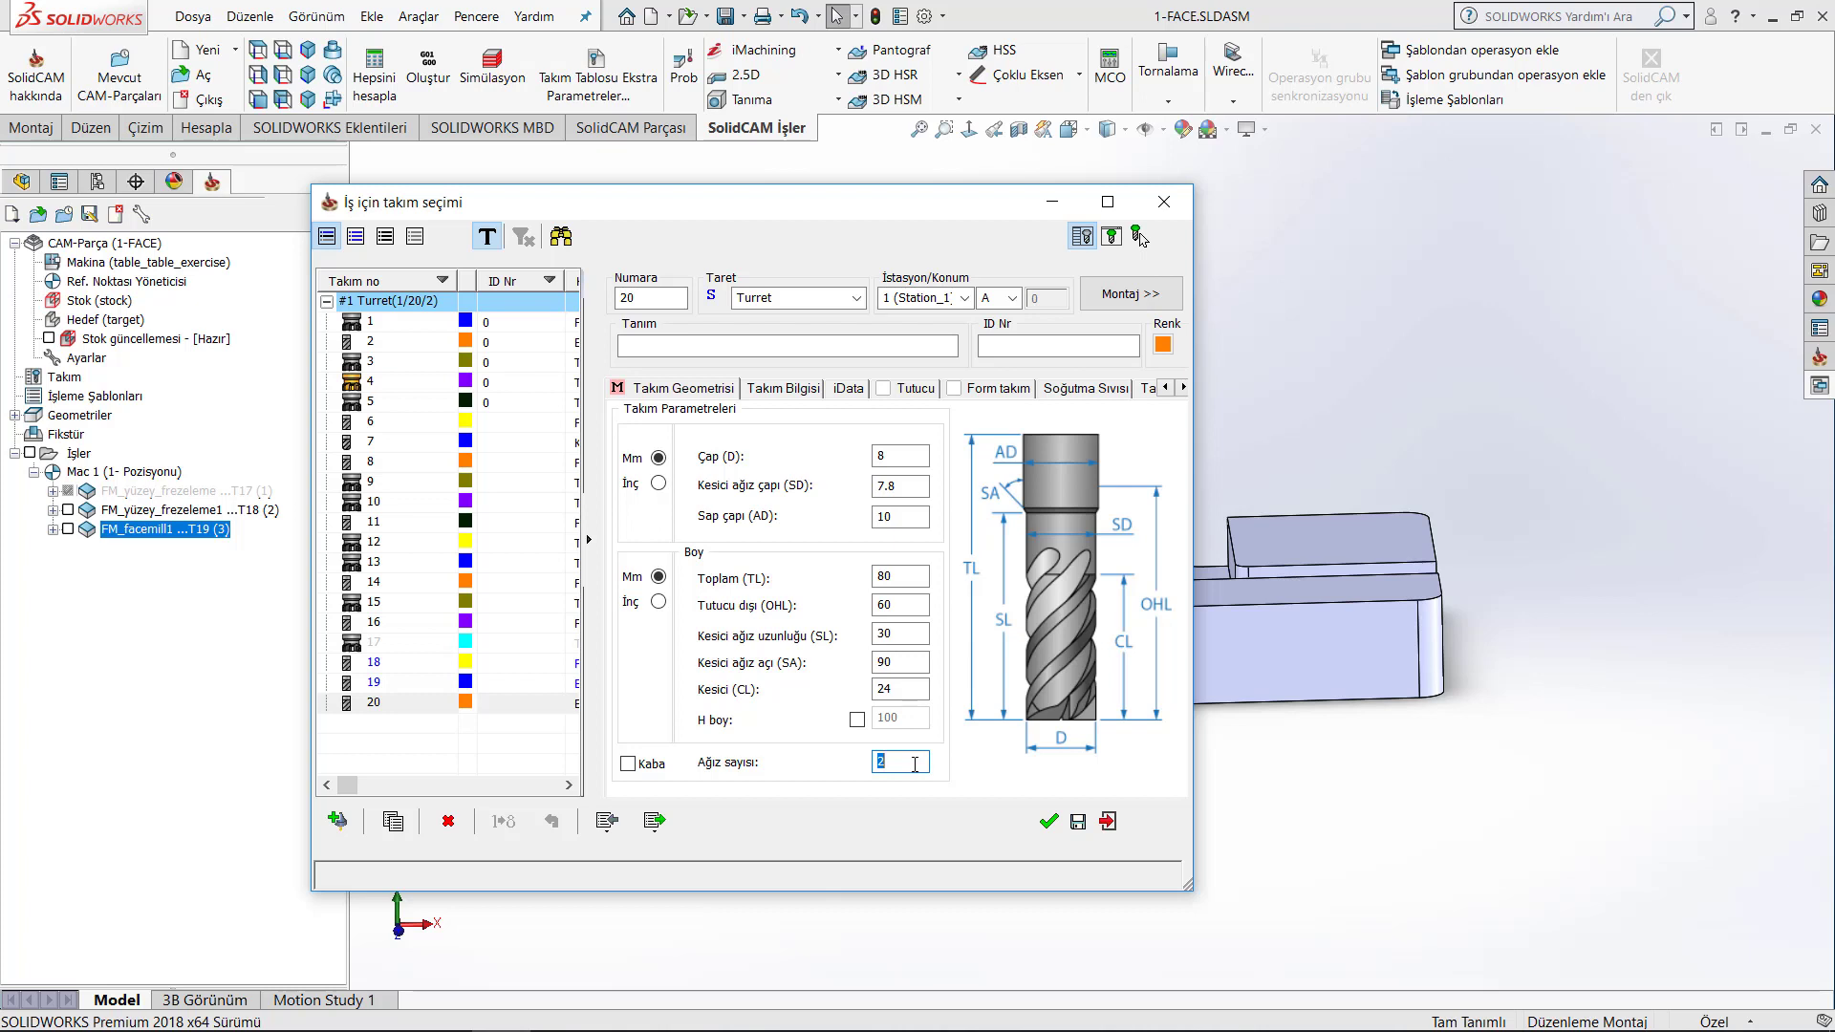
{"action": "type", "text": "4"}
- Enter a Tanım description naming the tool's owner and noting clamping shorter than 60 length
{"action": "left_click", "coordinate": [654, 348]}
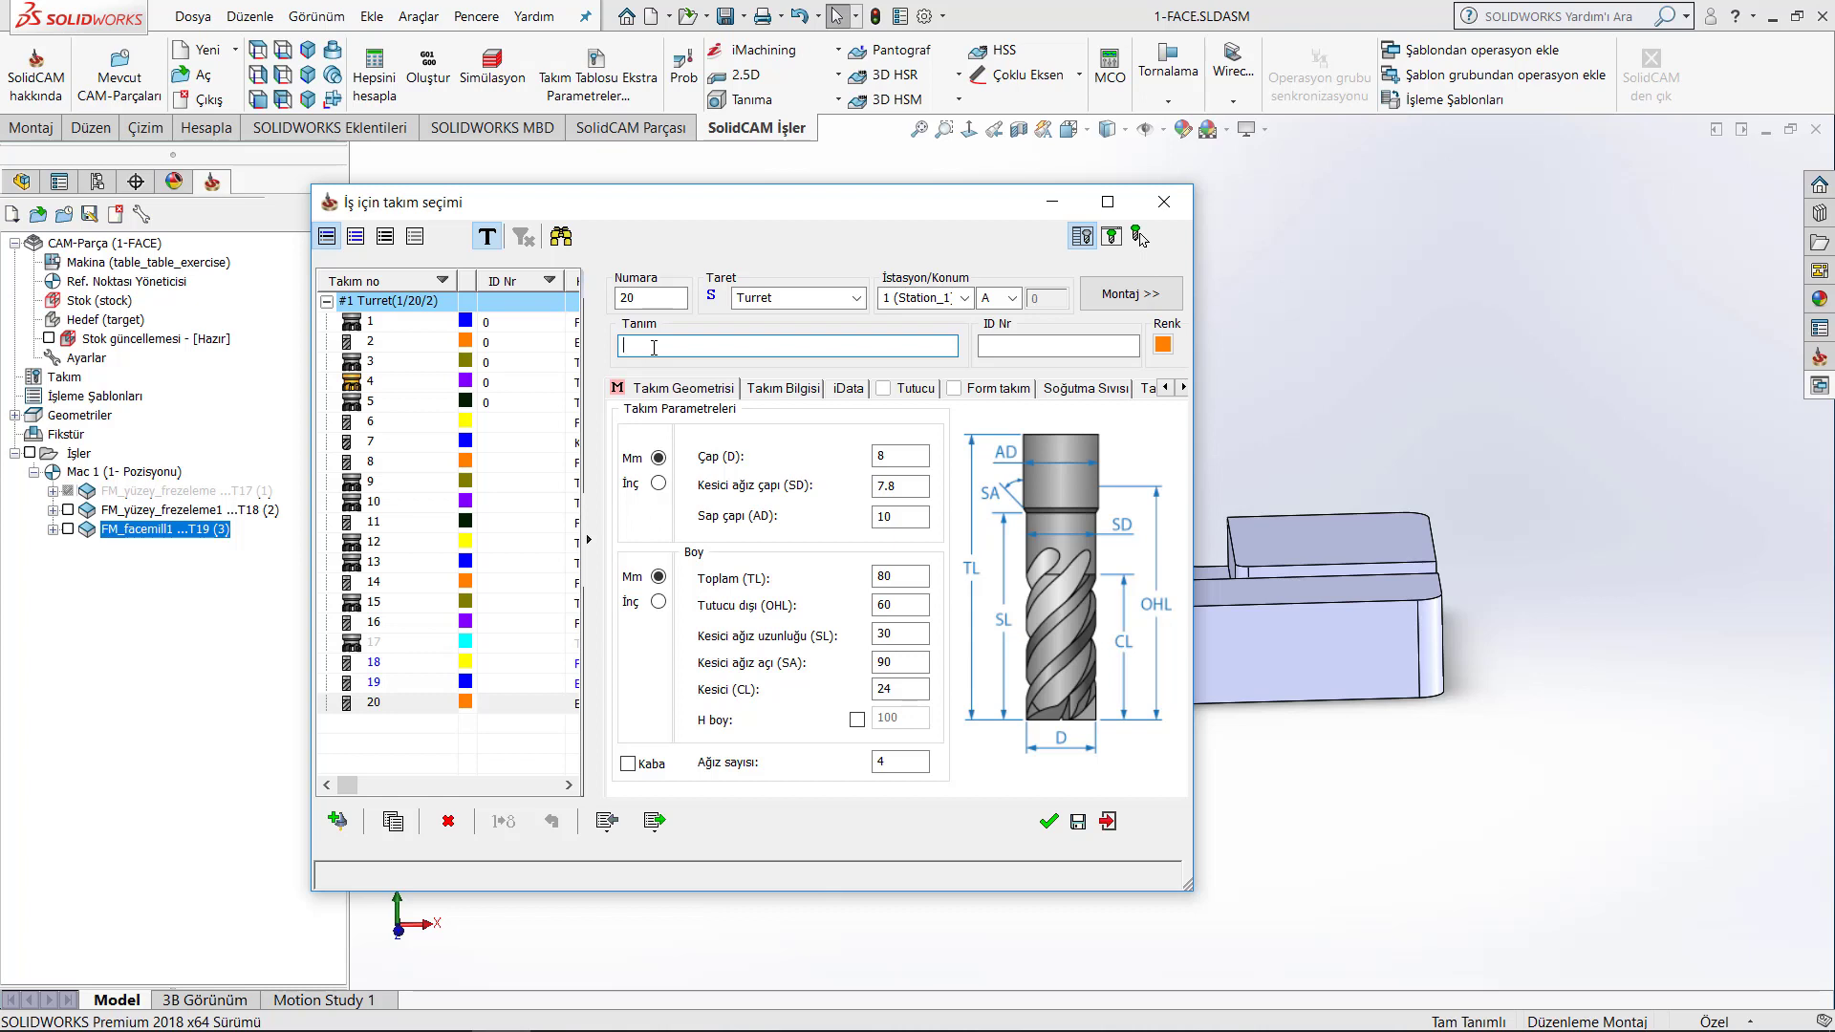
{"action": "type", "text": "A"}
{"action": "type", "text": "HMET T"}
{"action": "type", "text": "AKIMI "}
{"action": "type", "text": "60 "}
{"action": "type", "text": "BOYUNDAN K"}
{"action": "type", "text": "ISA BAG"}
{"action": "type", "text": "LAMA"}
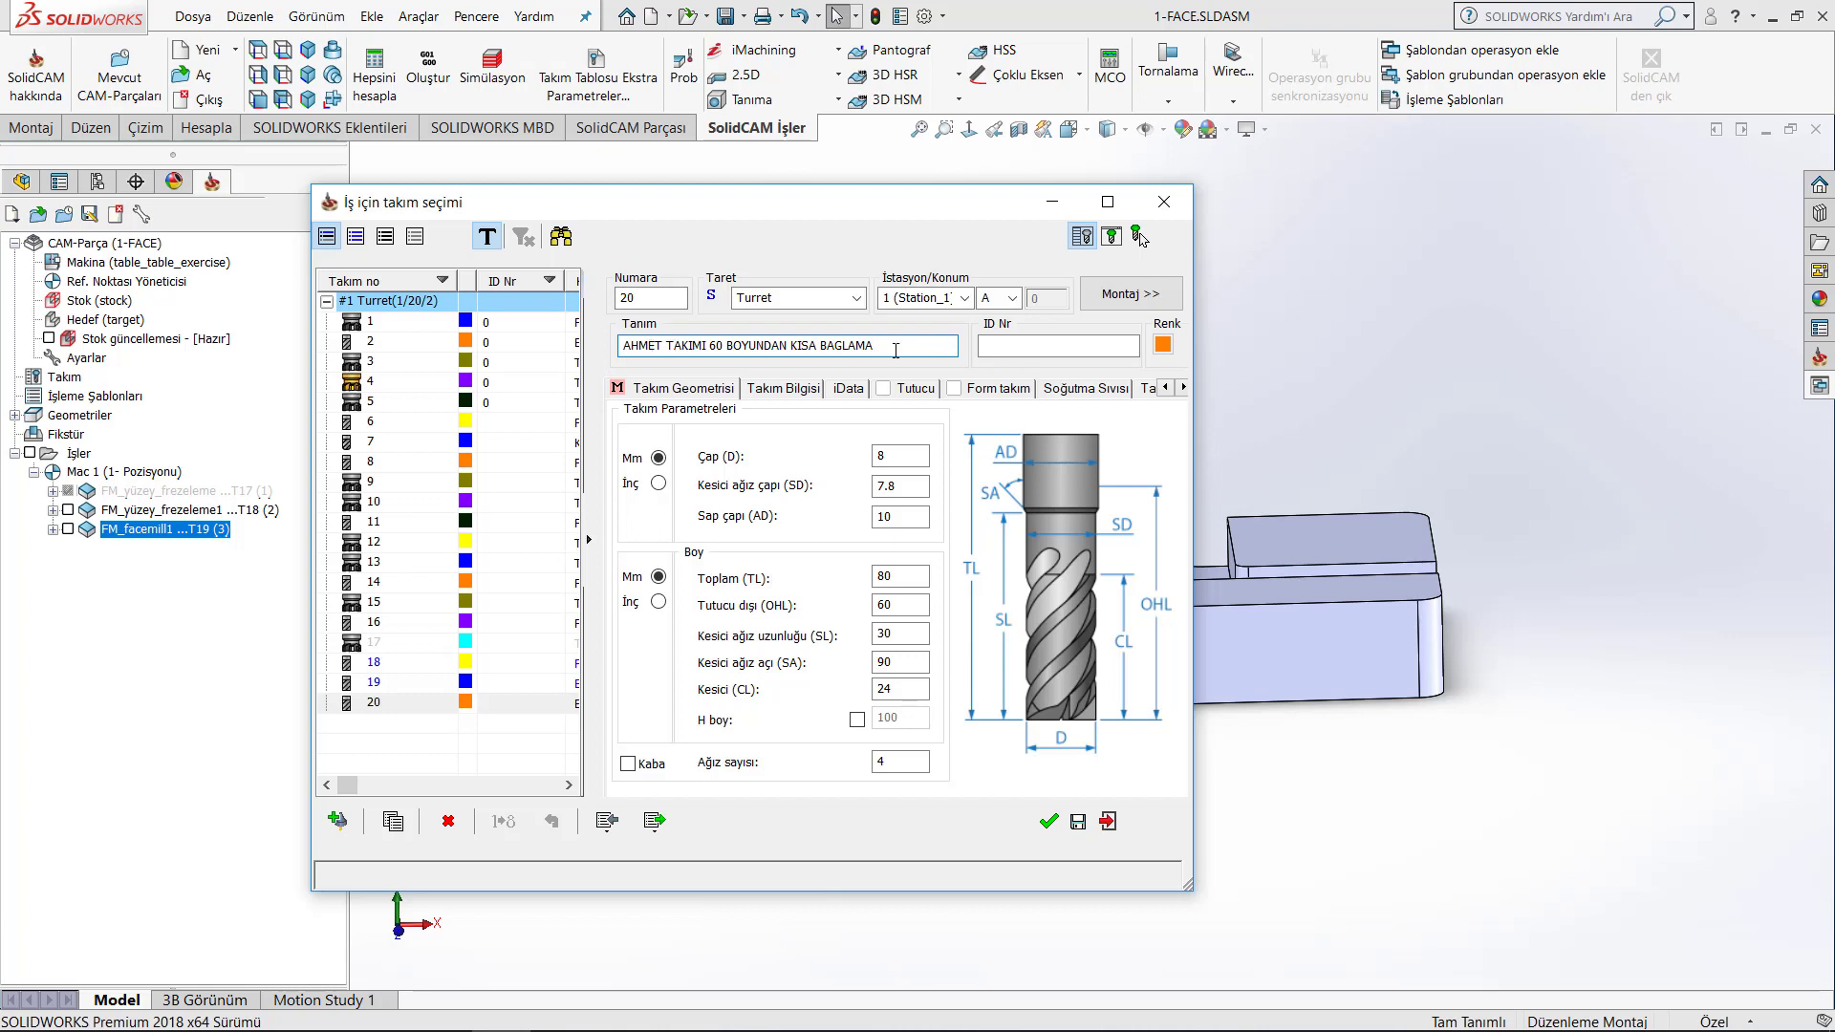
{"action": "left_click", "coordinate": [653, 301]}
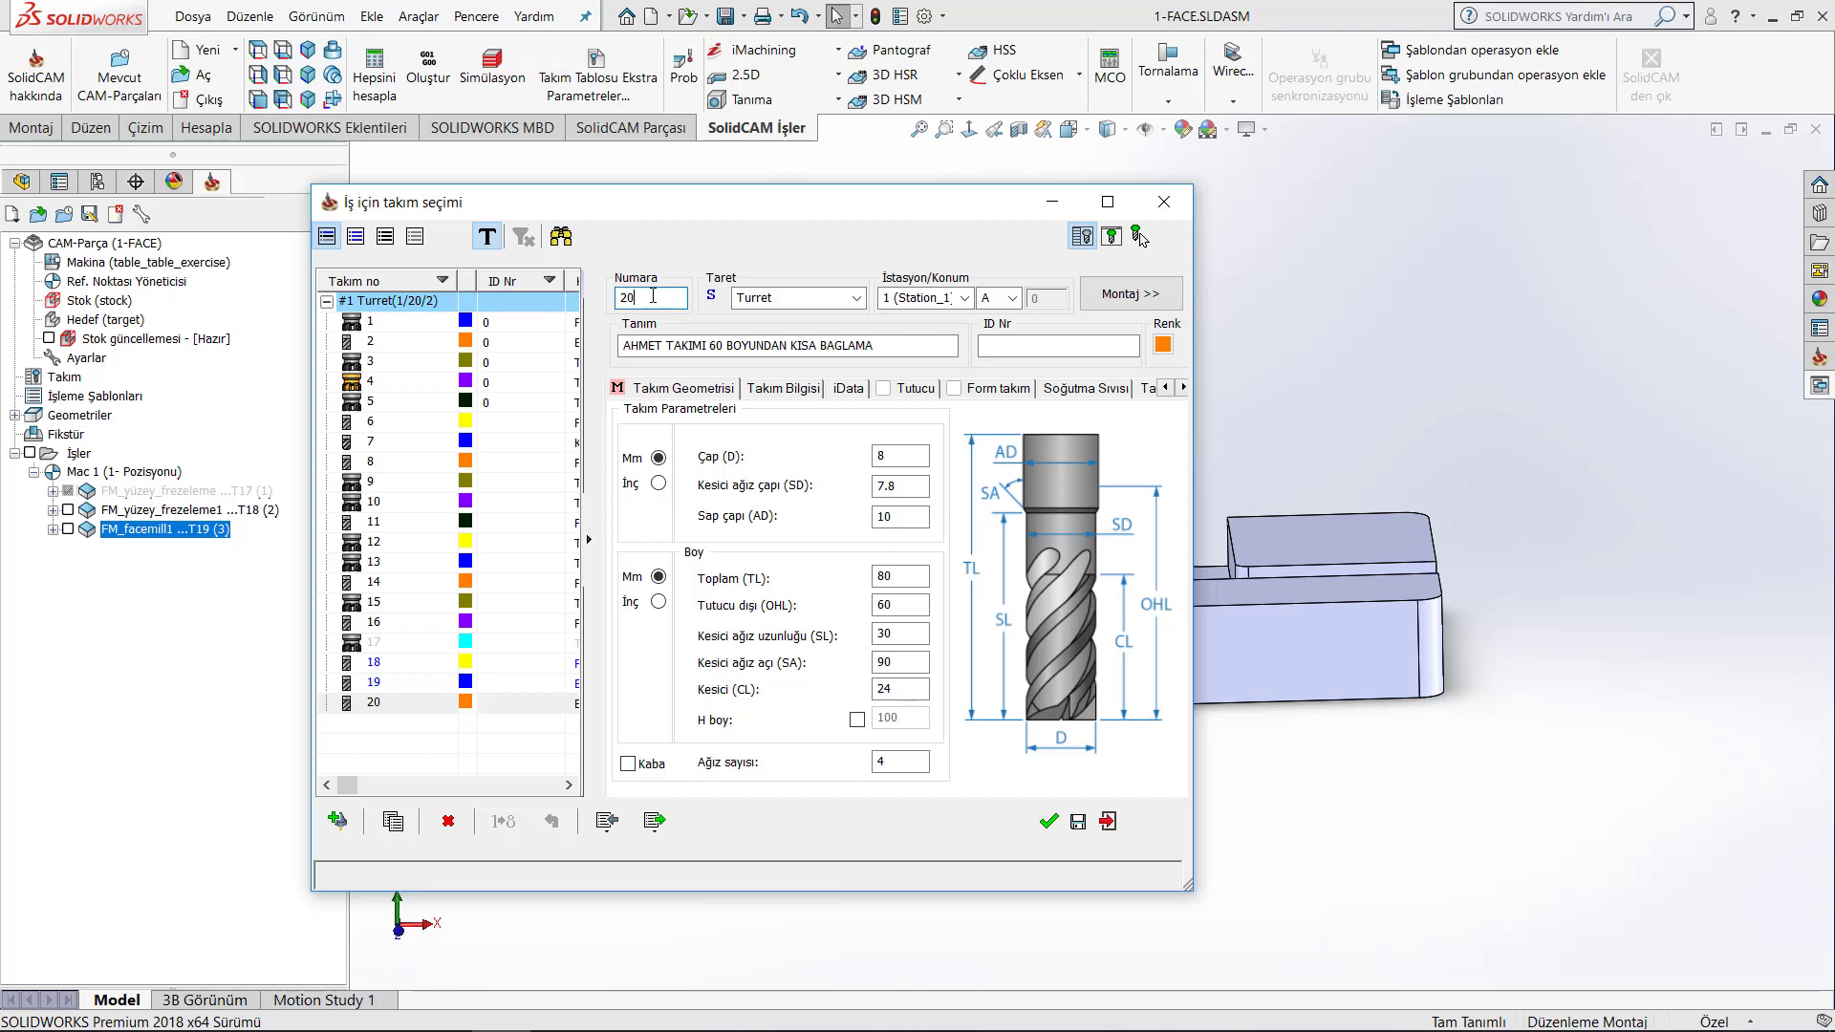
{"action": "double_click", "coordinate": [653, 295]}
{"action": "left_click", "coordinate": [655, 298]}
{"action": "left_click", "coordinate": [634, 770]}
{"action": "left_click", "coordinate": [634, 771]}
- Show the Takım Bilgisi feed settings and compute 90000 ÷ 3,14 ÷ 8 in Calculator
{"action": "left_click", "coordinate": [790, 392]}
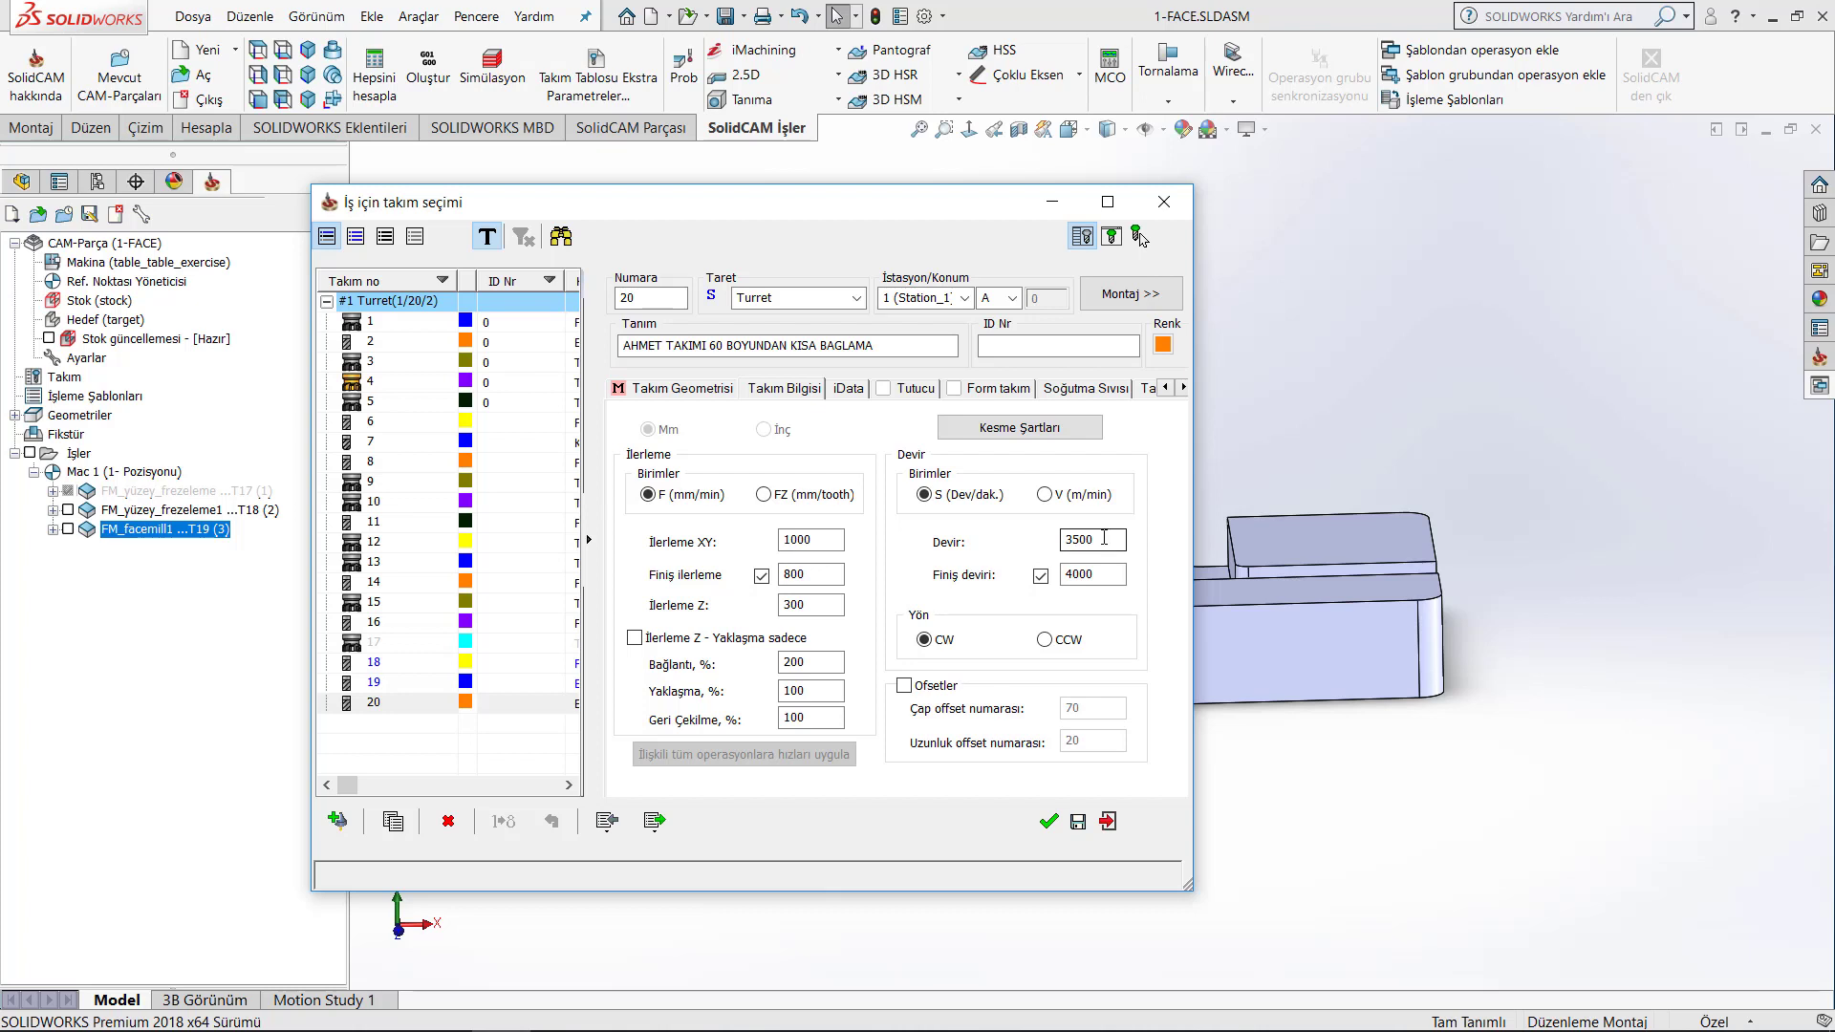
{"action": "key", "text": "XF86Calculator"}
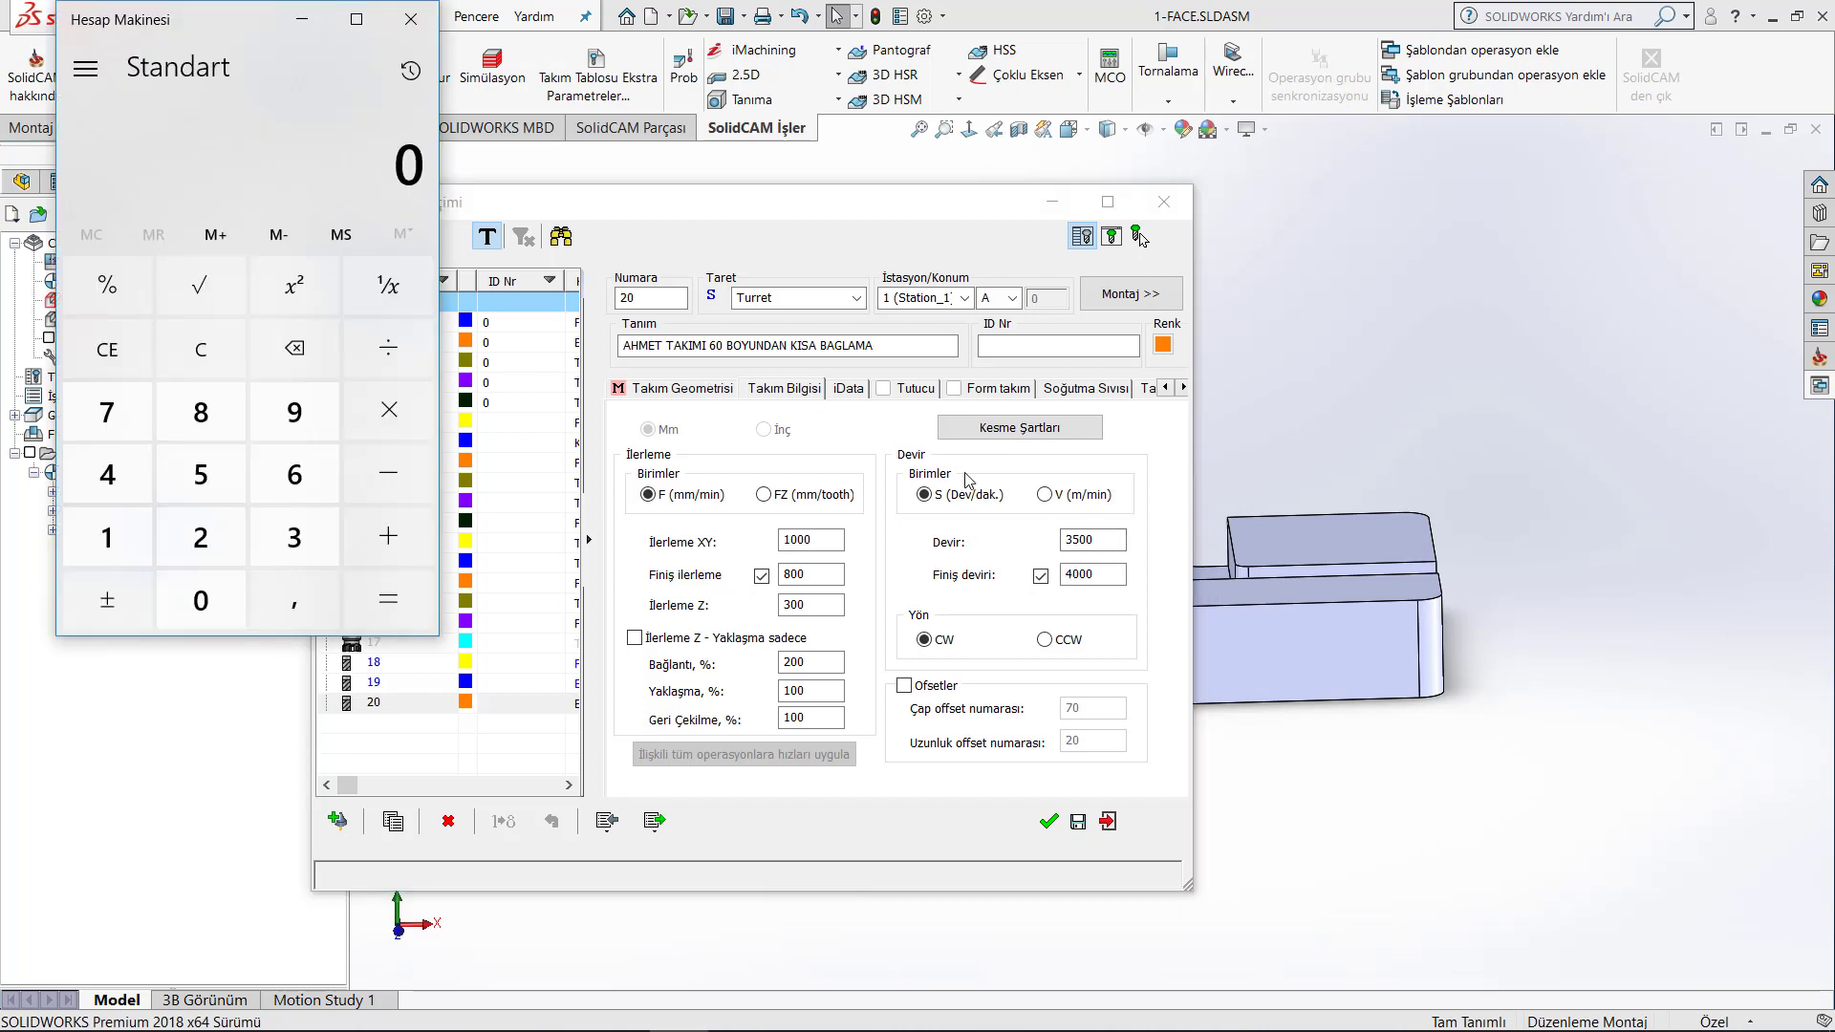
{"action": "key", "text": "Escape"}
{"action": "type", "text": "9000"}
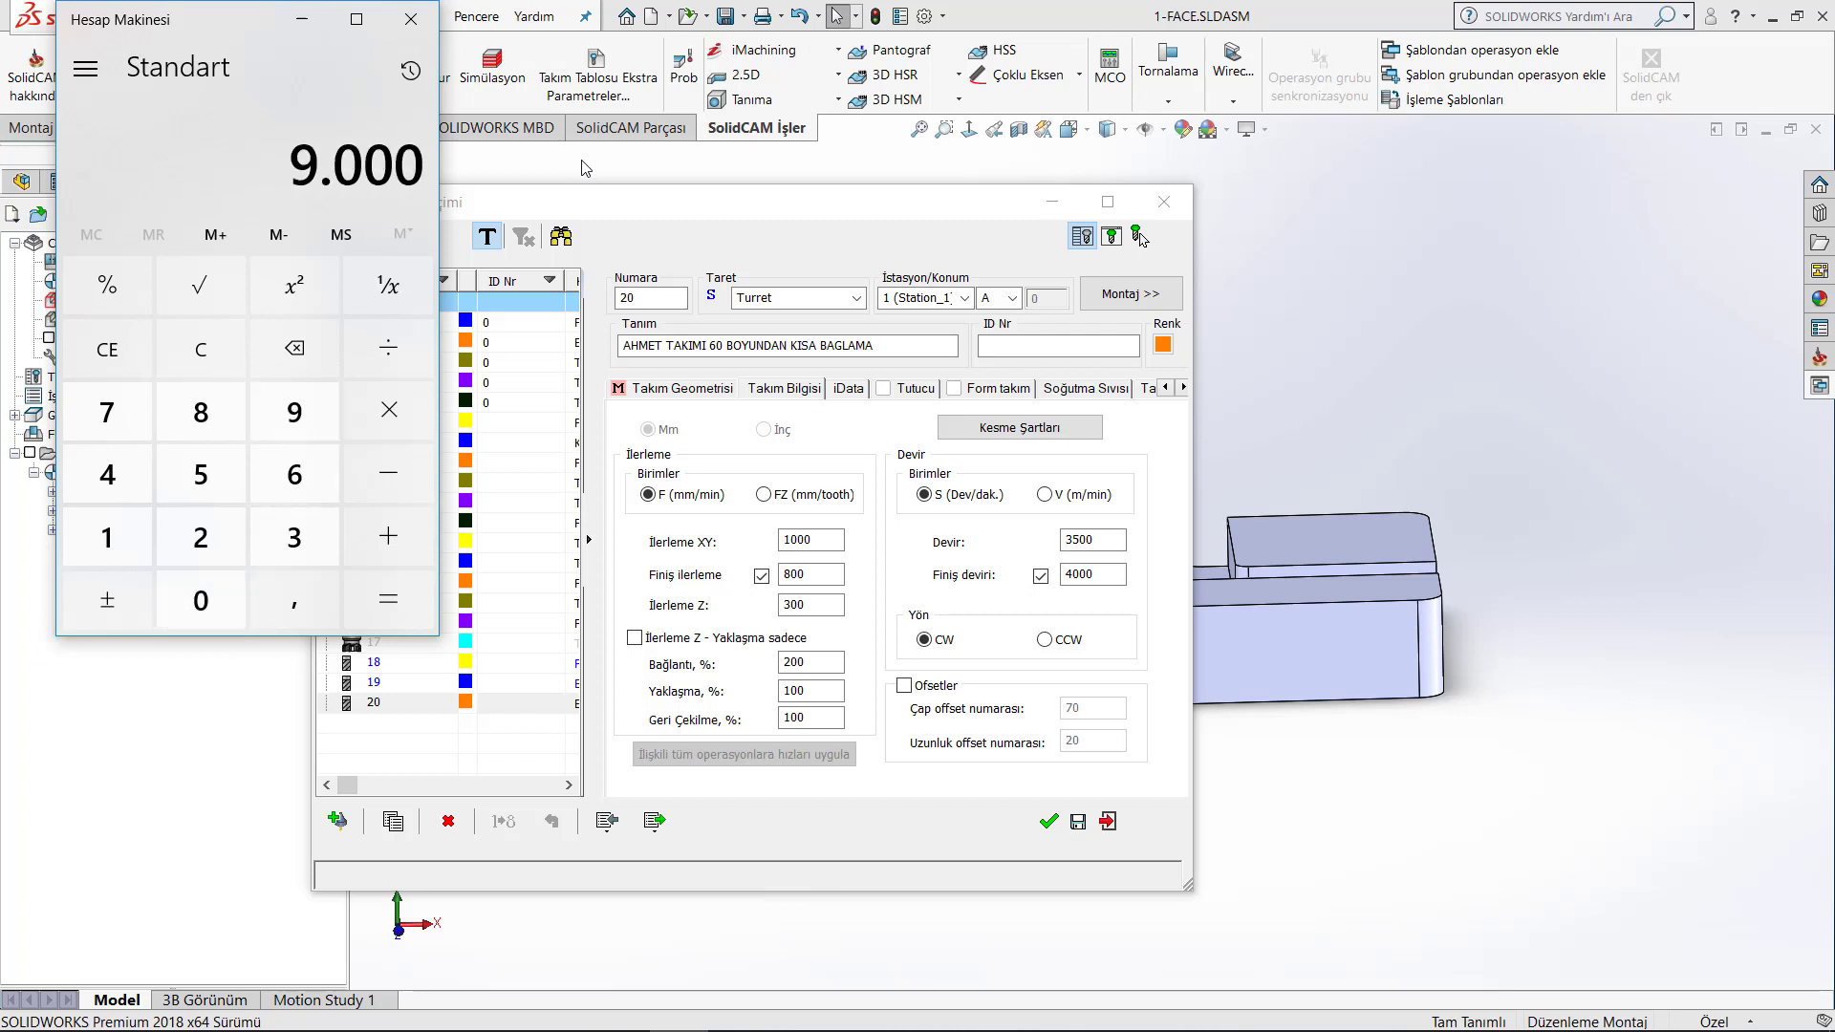
{"action": "type", "text": "0"}
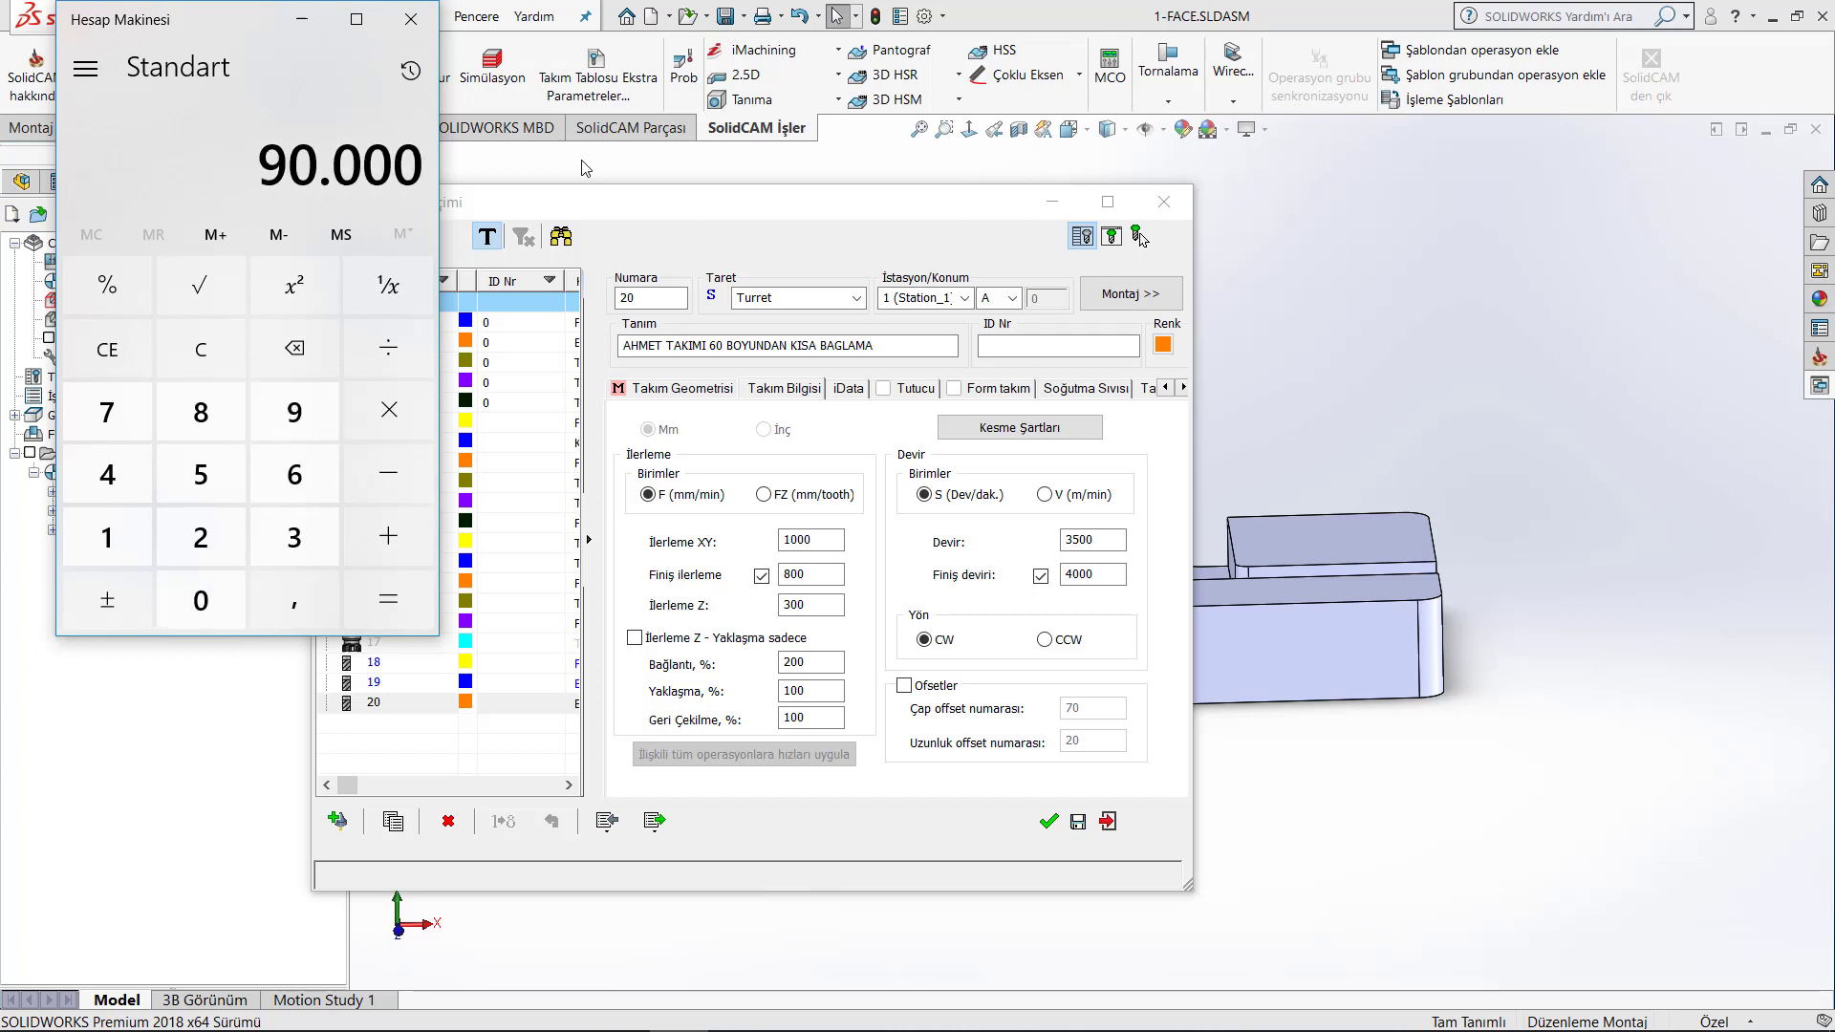
{"action": "type", "text": "/3,"}
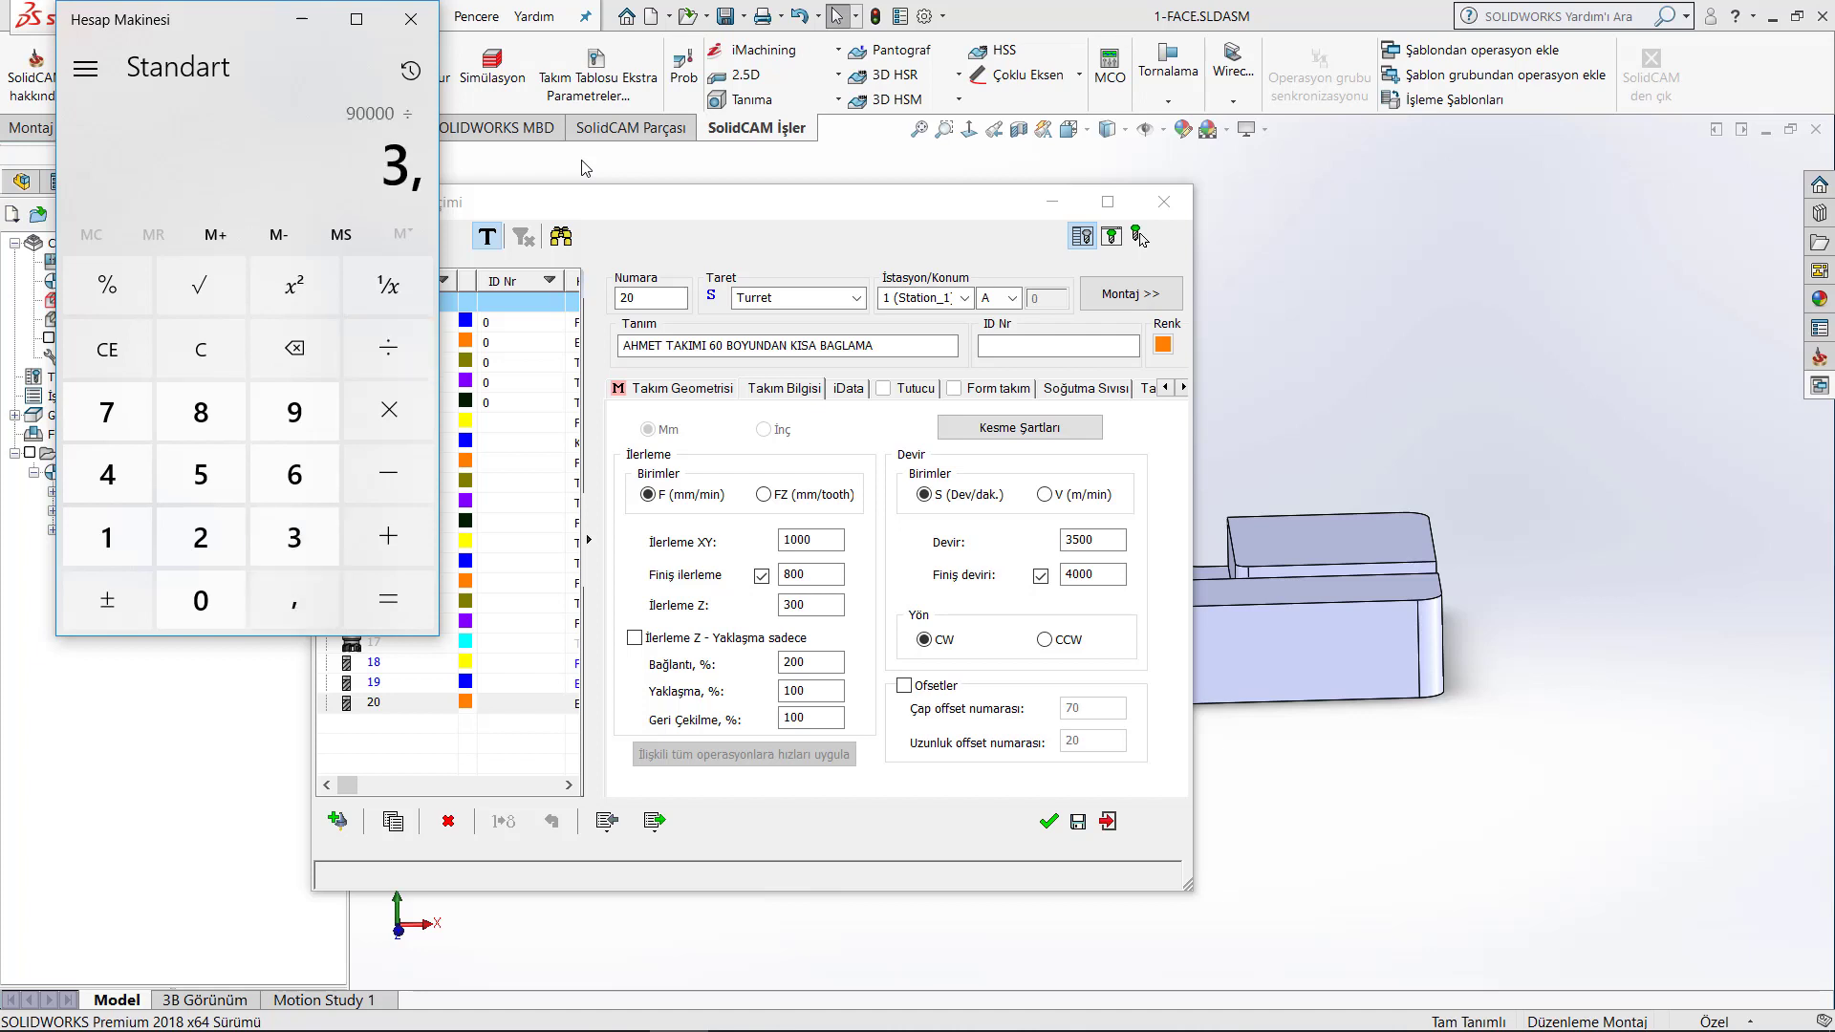
{"action": "type", "text": "1"}
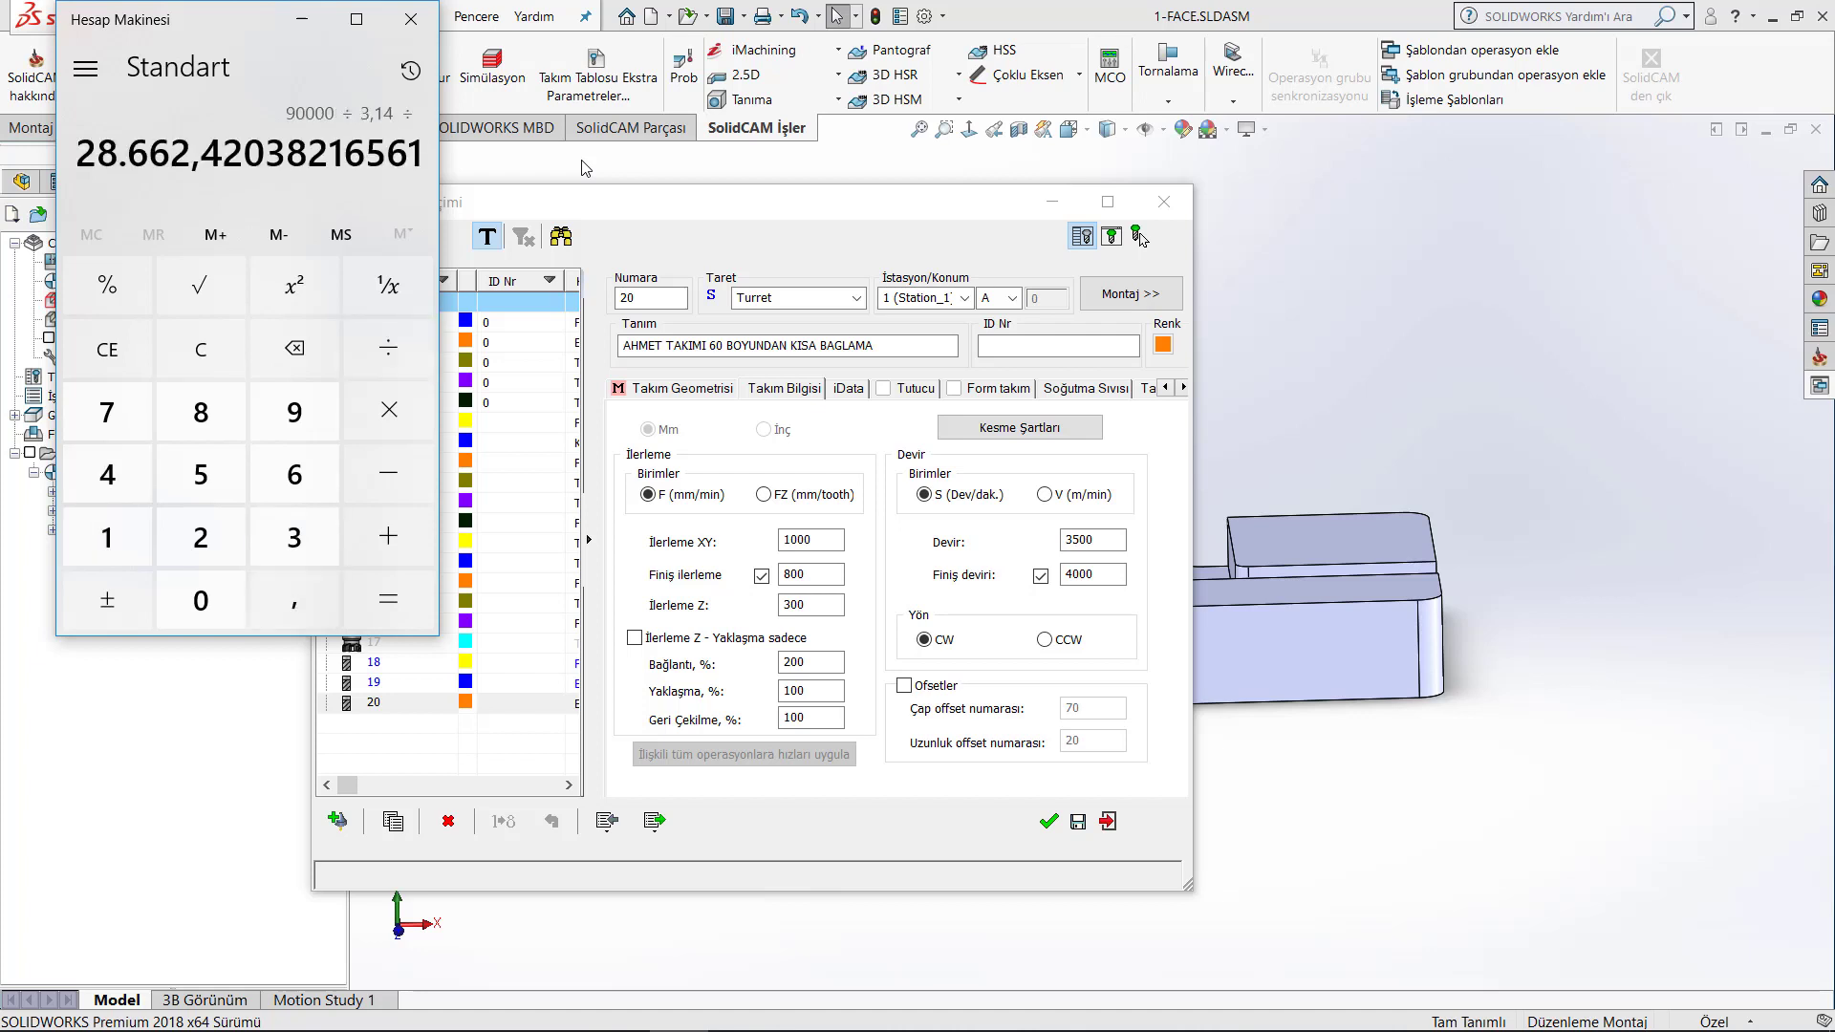
{"action": "type", "text": "4/8"}
{"action": "key", "text": "Return"}
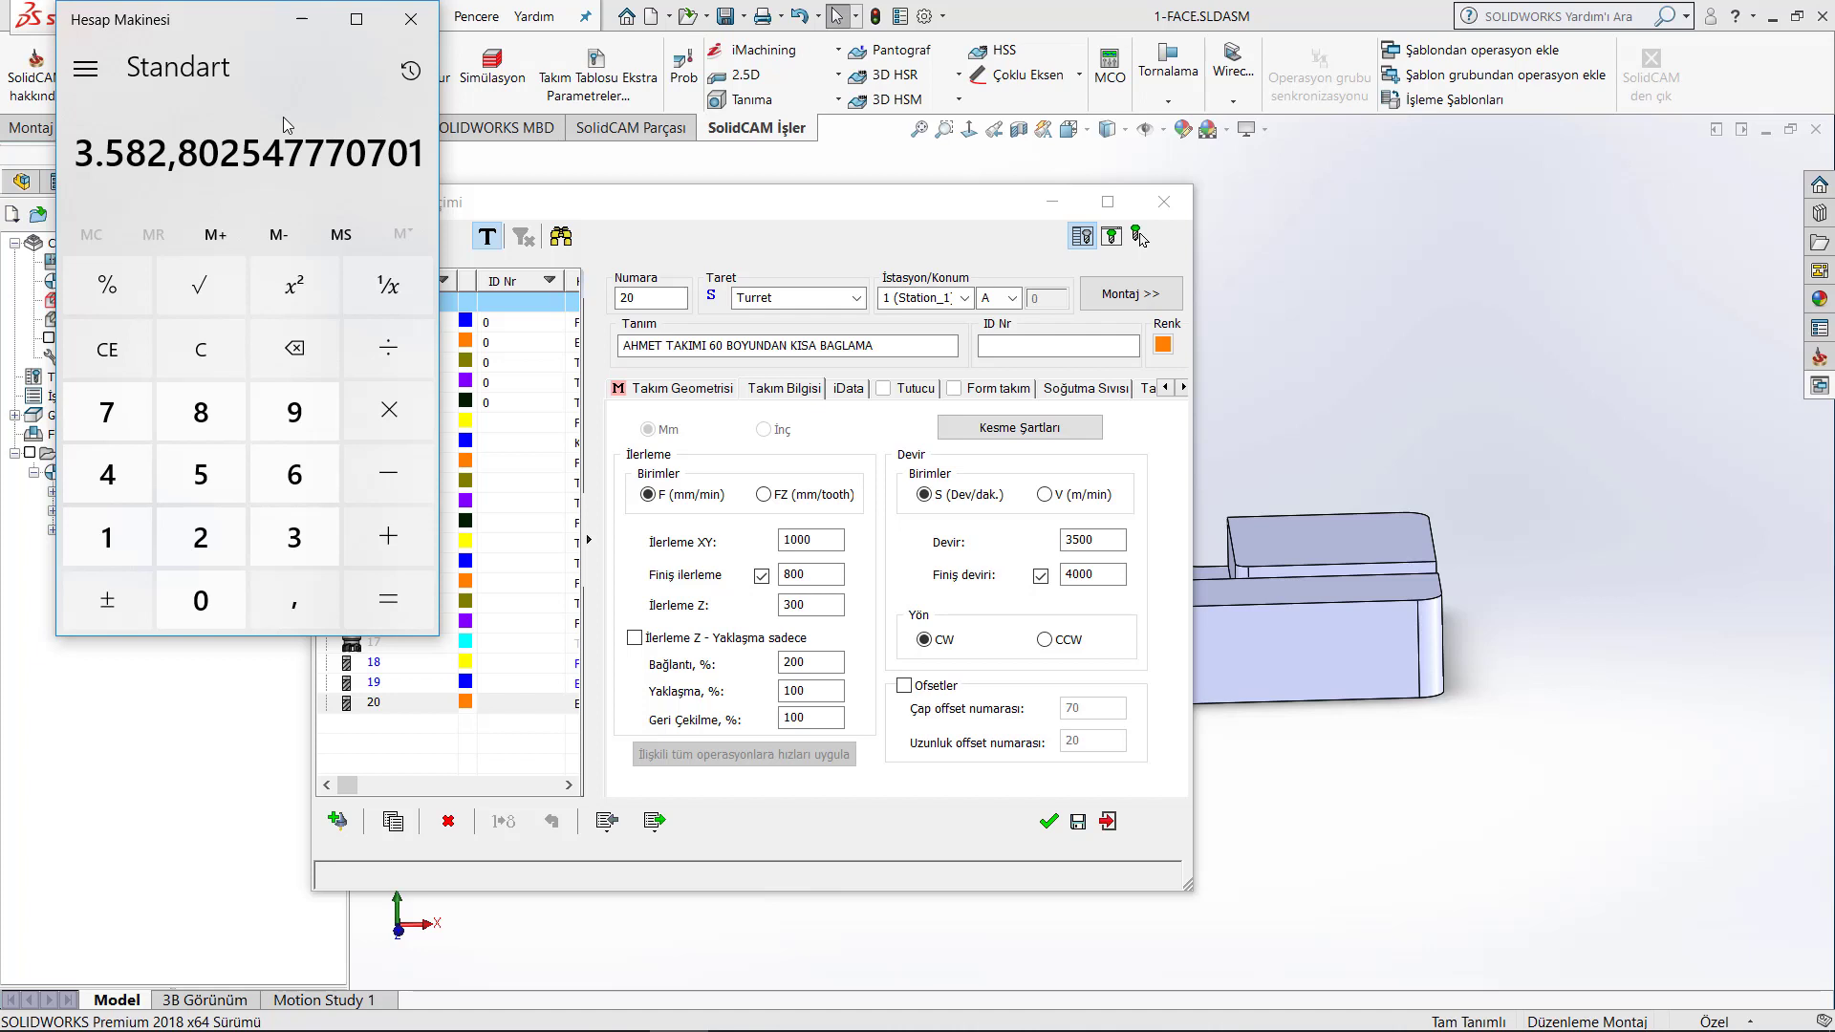
- Multiply the result by 0,2 and by 4 to get a feed of 2.866,24
{"action": "key", "text": "asterisk"}
{"action": "type", "text": "0"}
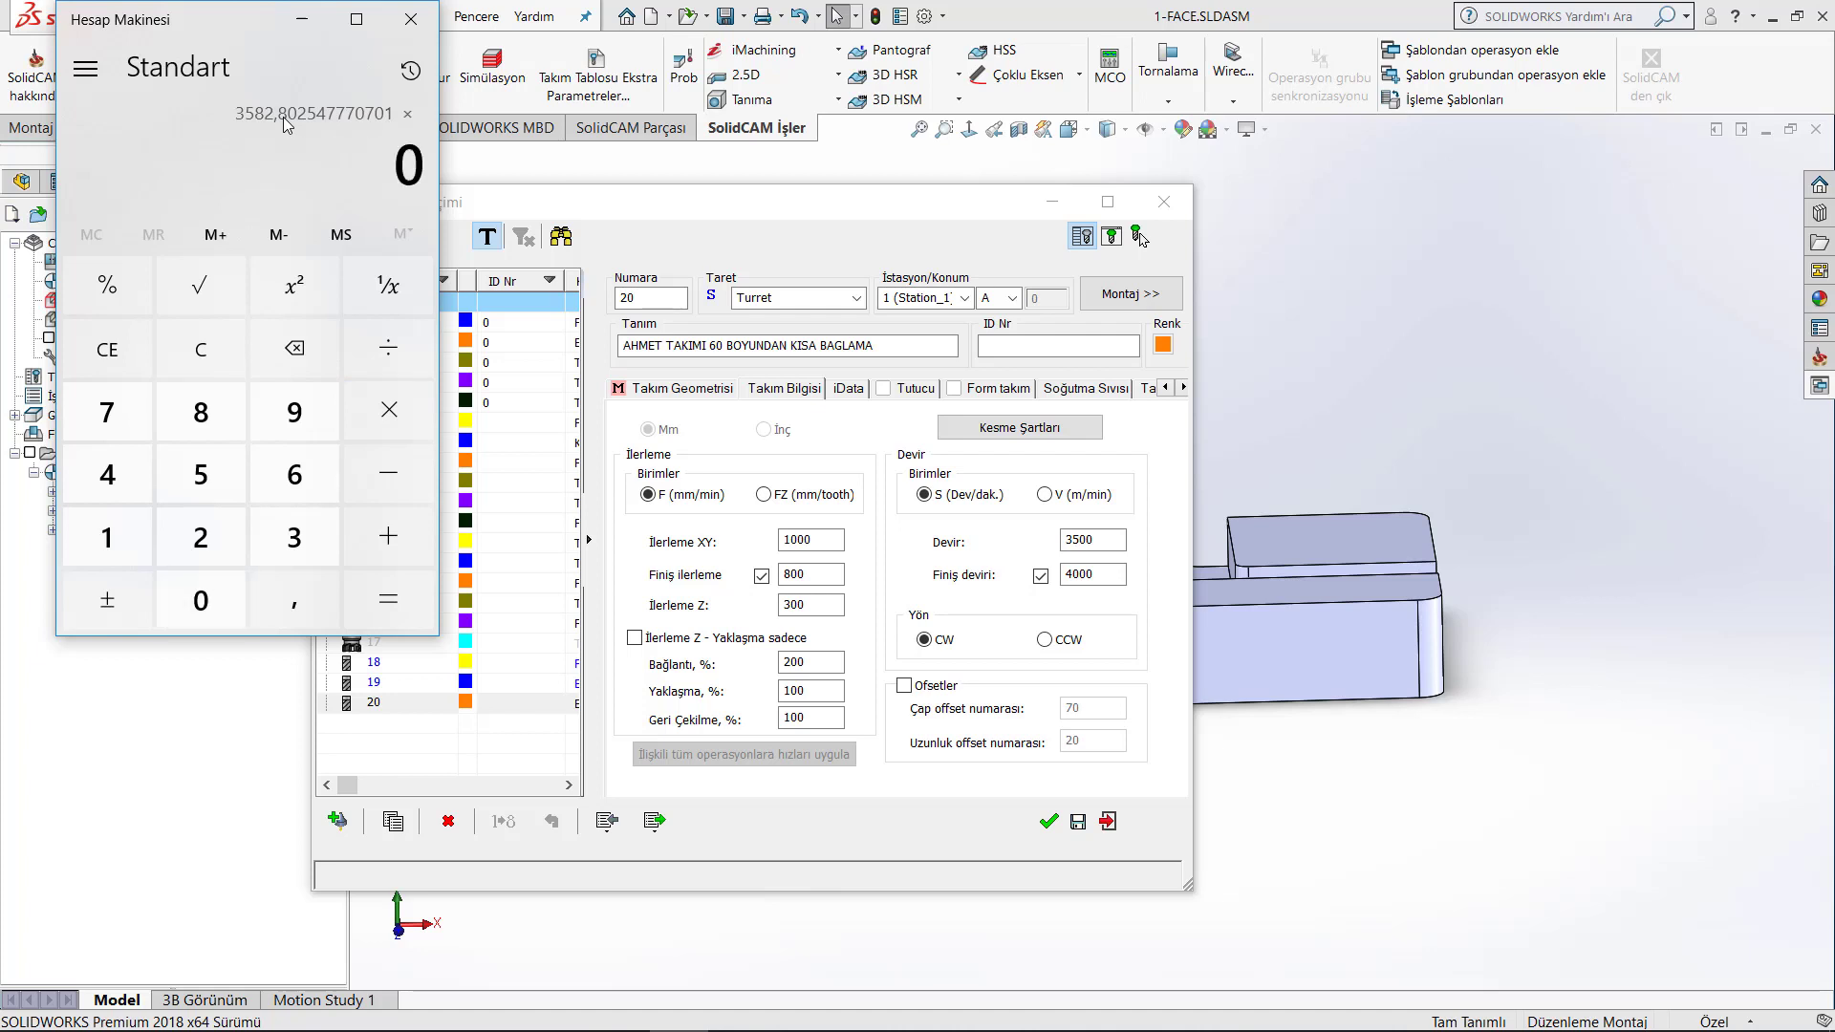
{"action": "type", "text": ",2"}
{"action": "key", "text": "Return"}
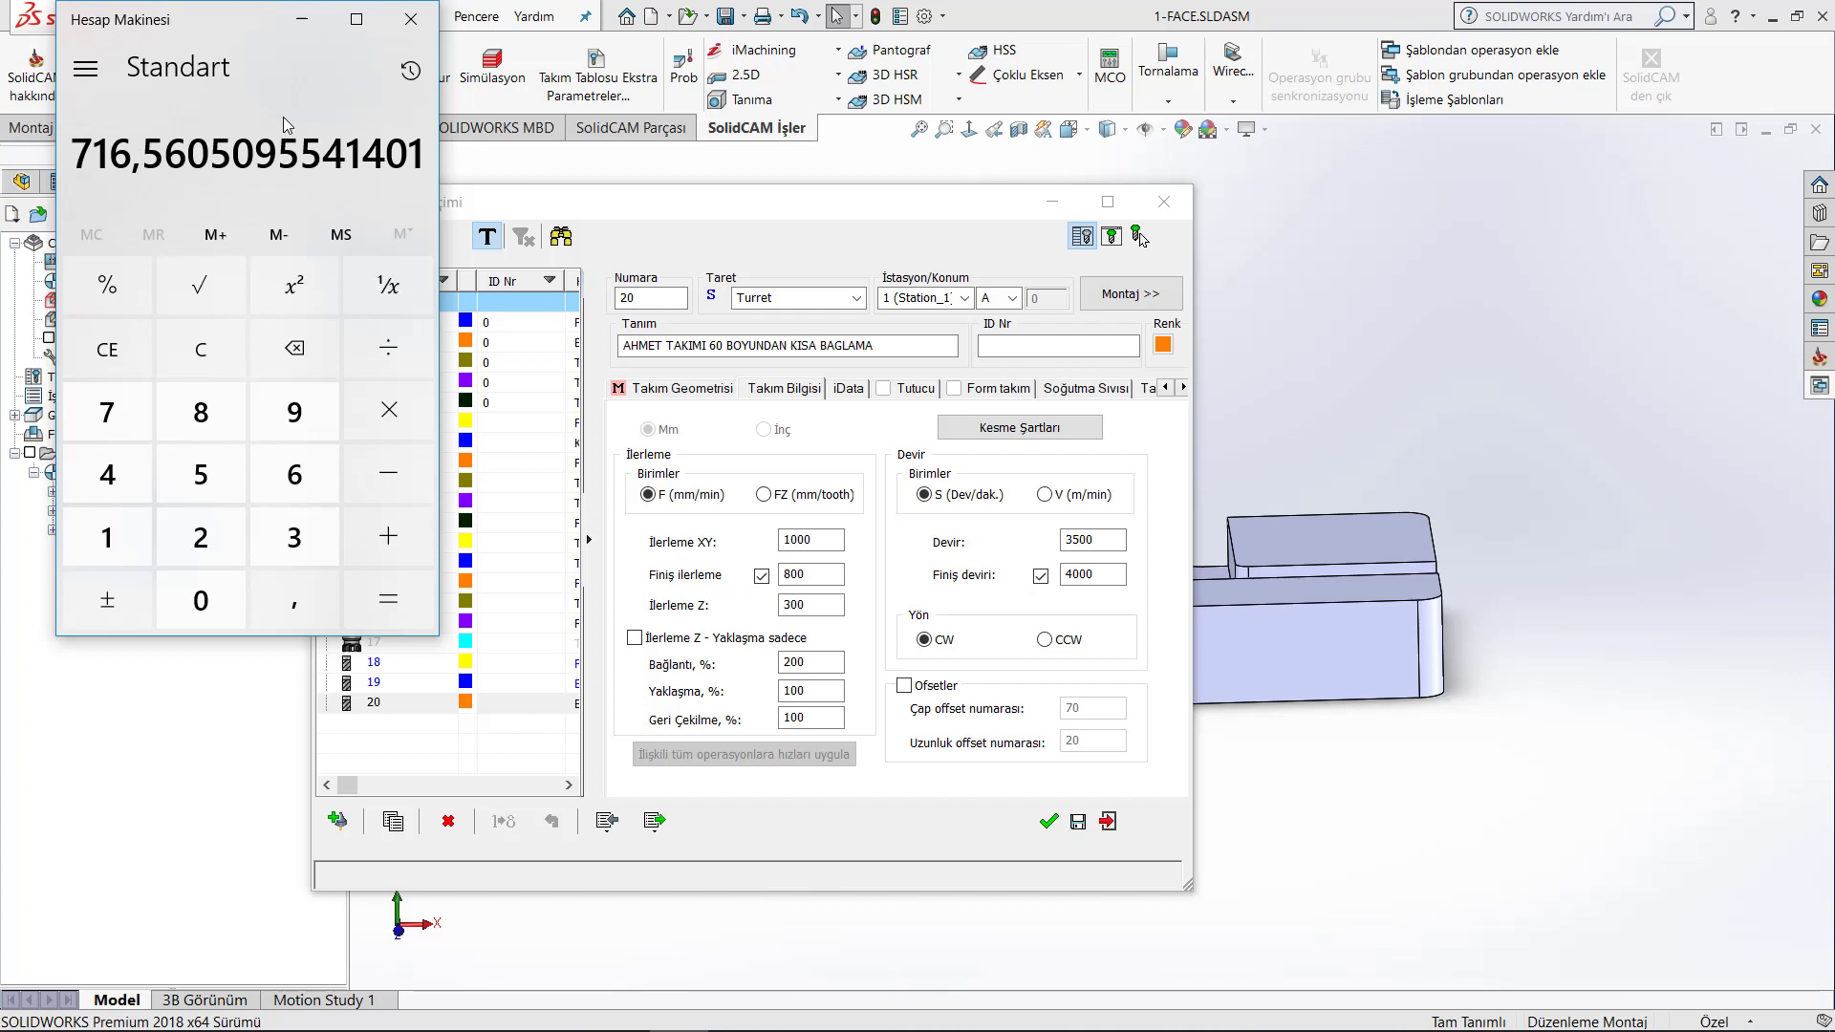
{"action": "type", "text": "*"}
{"action": "type", "text": "4"}
{"action": "key", "text": "Return"}
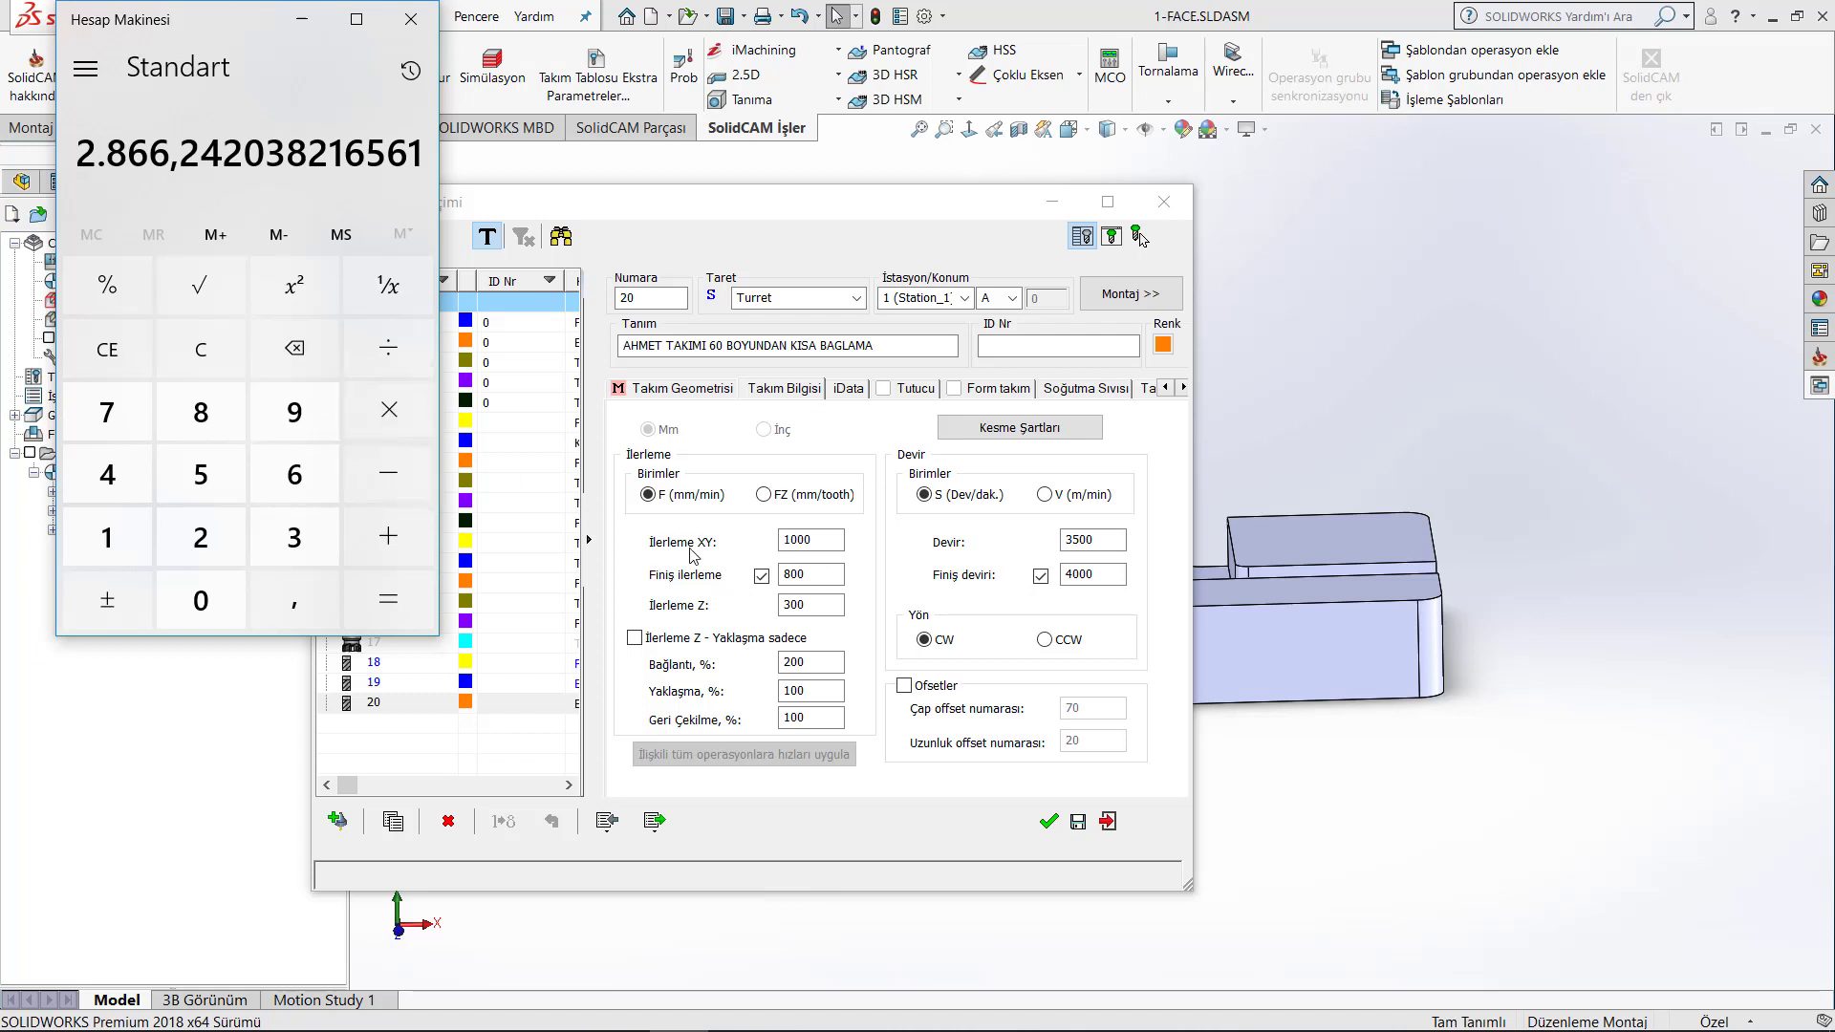
{"action": "double_click", "coordinate": [840, 540]}
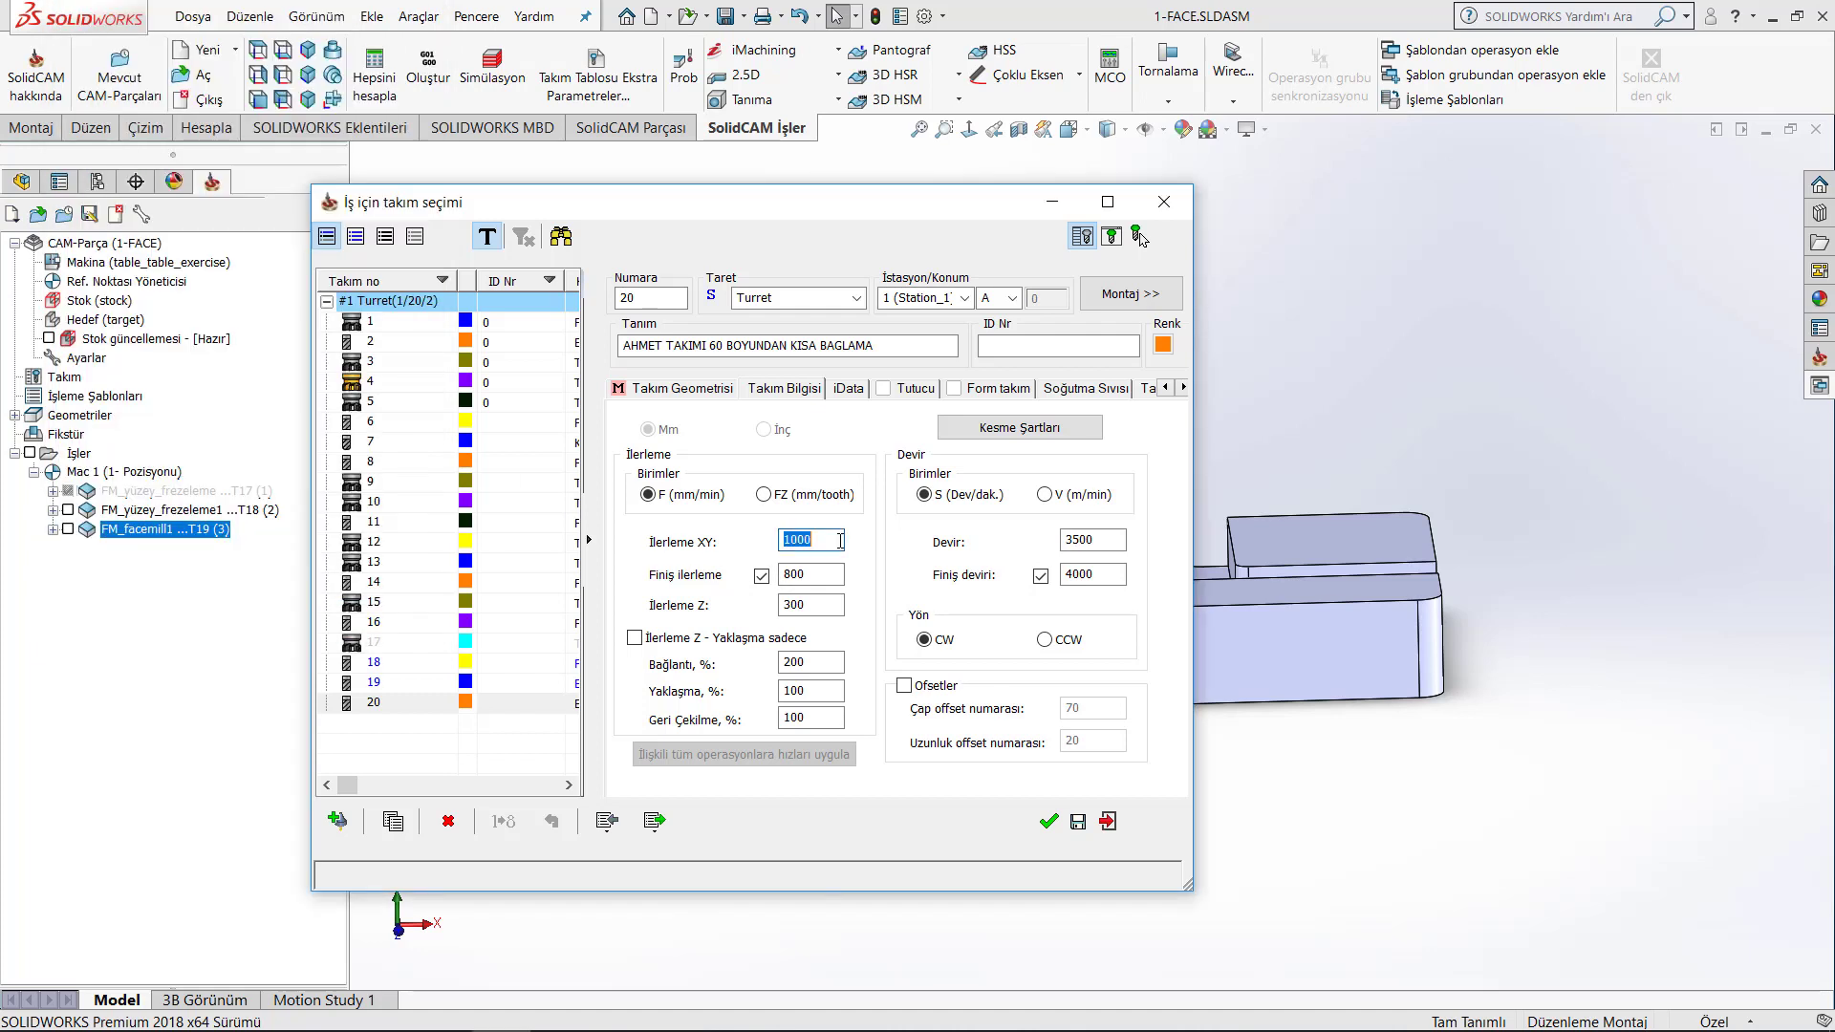
- Set İlerleme XY to 2866 and turn off the separate finishing feed
{"action": "type", "text": "286"}
{"action": "type", "text": "6"}
{"action": "left_click", "coordinate": [833, 577]}
{"action": "left_click", "coordinate": [828, 548]}
{"action": "key", "text": "Tab"}
{"action": "type", "text": "1000"}
{"action": "left_click", "coordinate": [761, 576]}
- Set İlerleme Z to 250, turn off finishing spin speed, and keep direction CW
{"action": "double_click", "coordinate": [830, 608]}
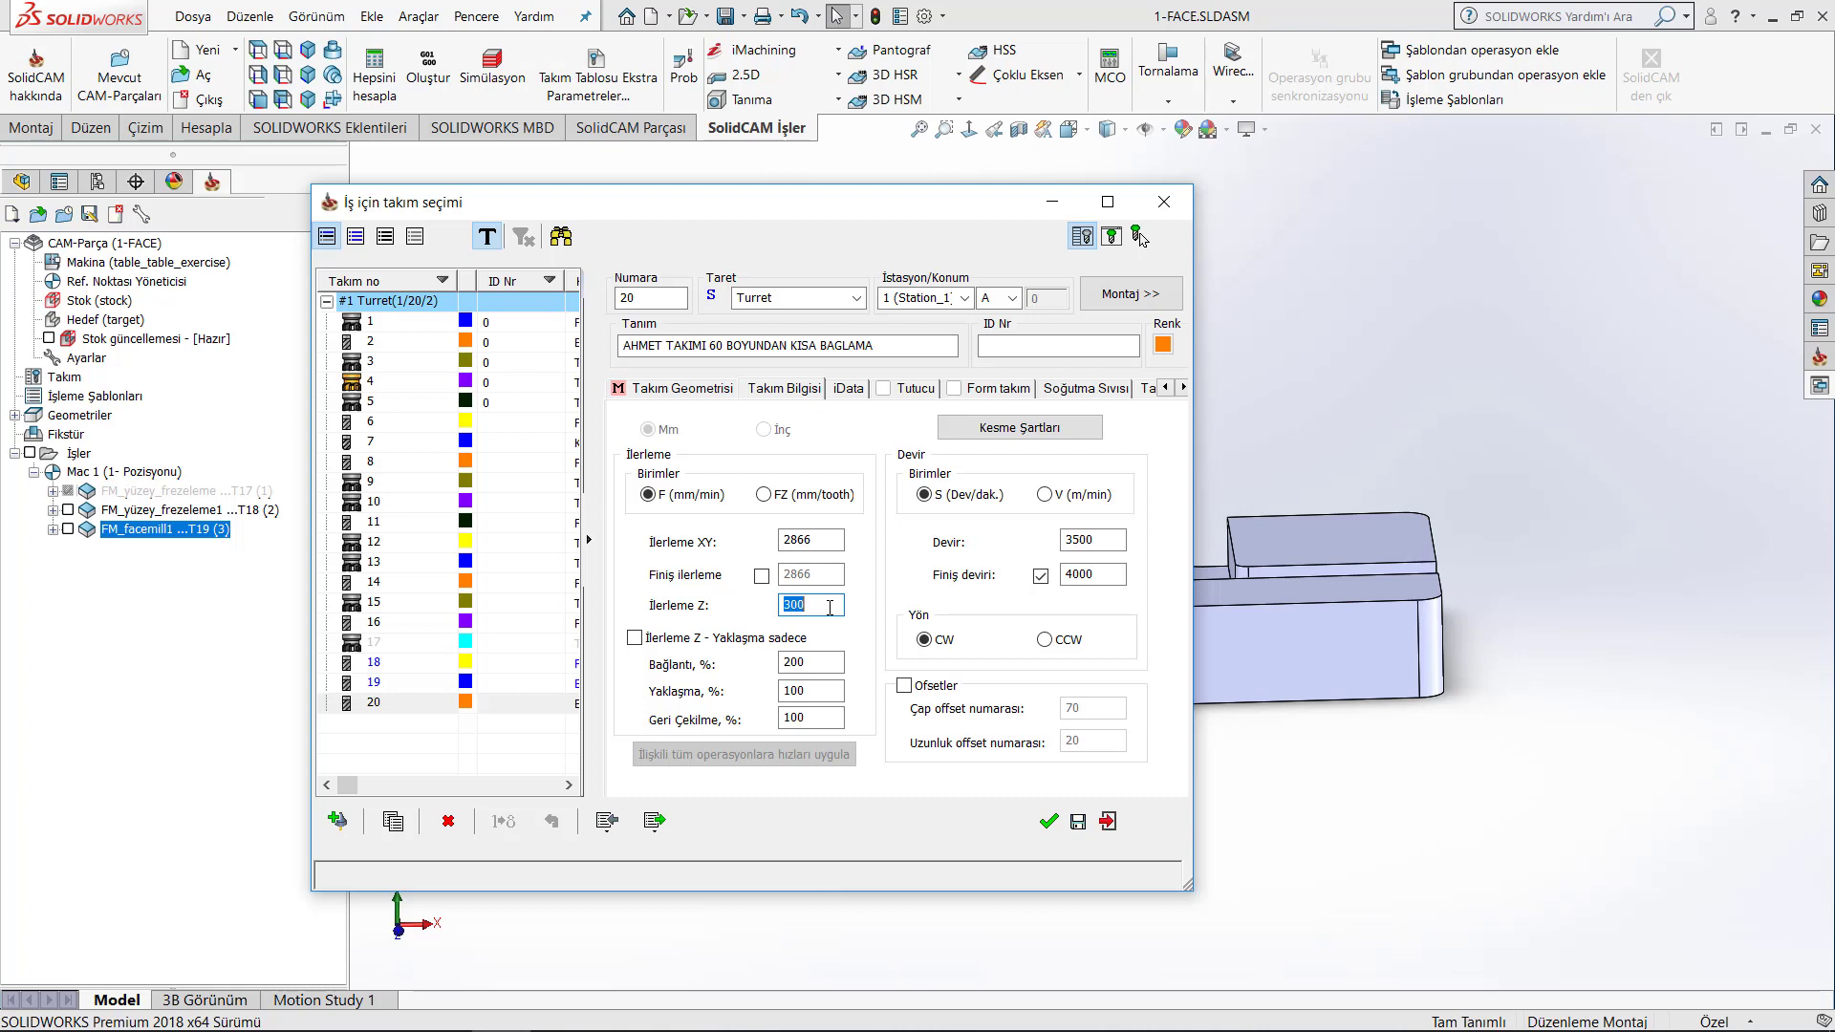
{"action": "type", "text": "250"}
{"action": "left_click", "coordinate": [1041, 576]}
{"action": "left_click", "coordinate": [1046, 641]}
{"action": "left_click", "coordinate": [936, 647]}
- Enable offsets and enter diameter offset number 32 and length offset number 5
{"action": "left_click", "coordinate": [905, 687]}
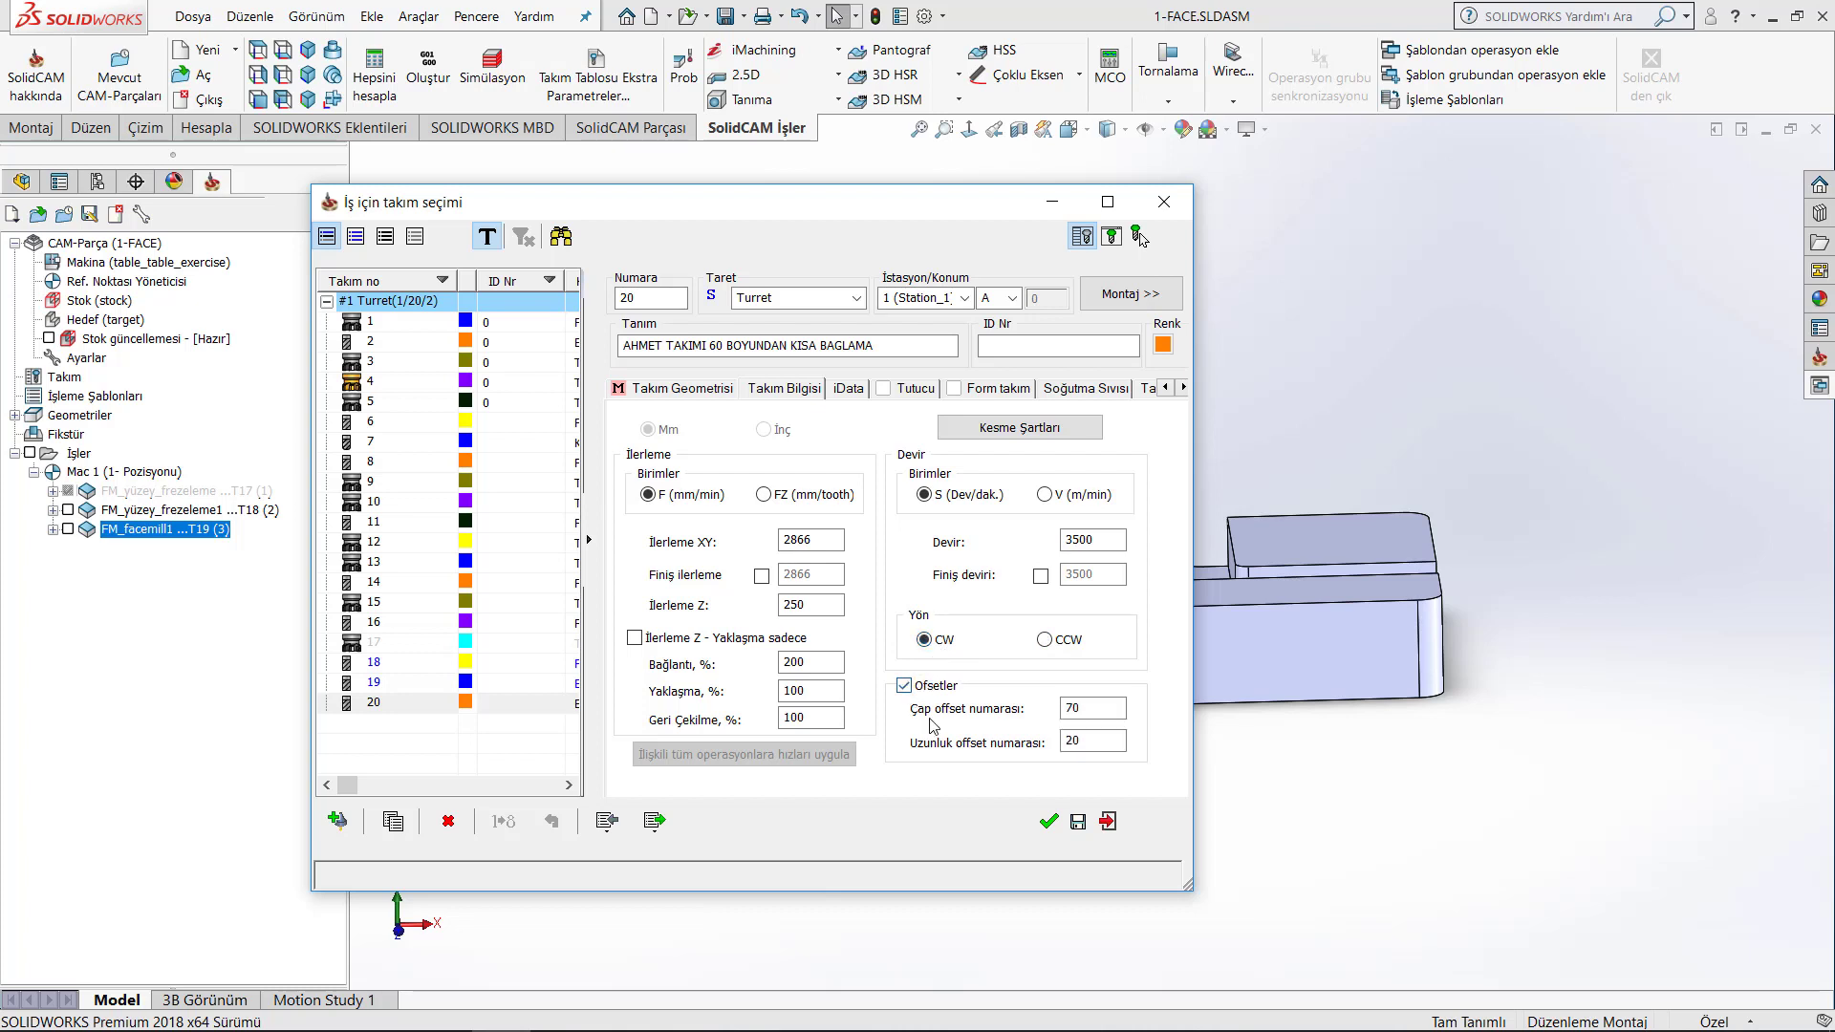
{"action": "left_click", "coordinate": [1100, 712]}
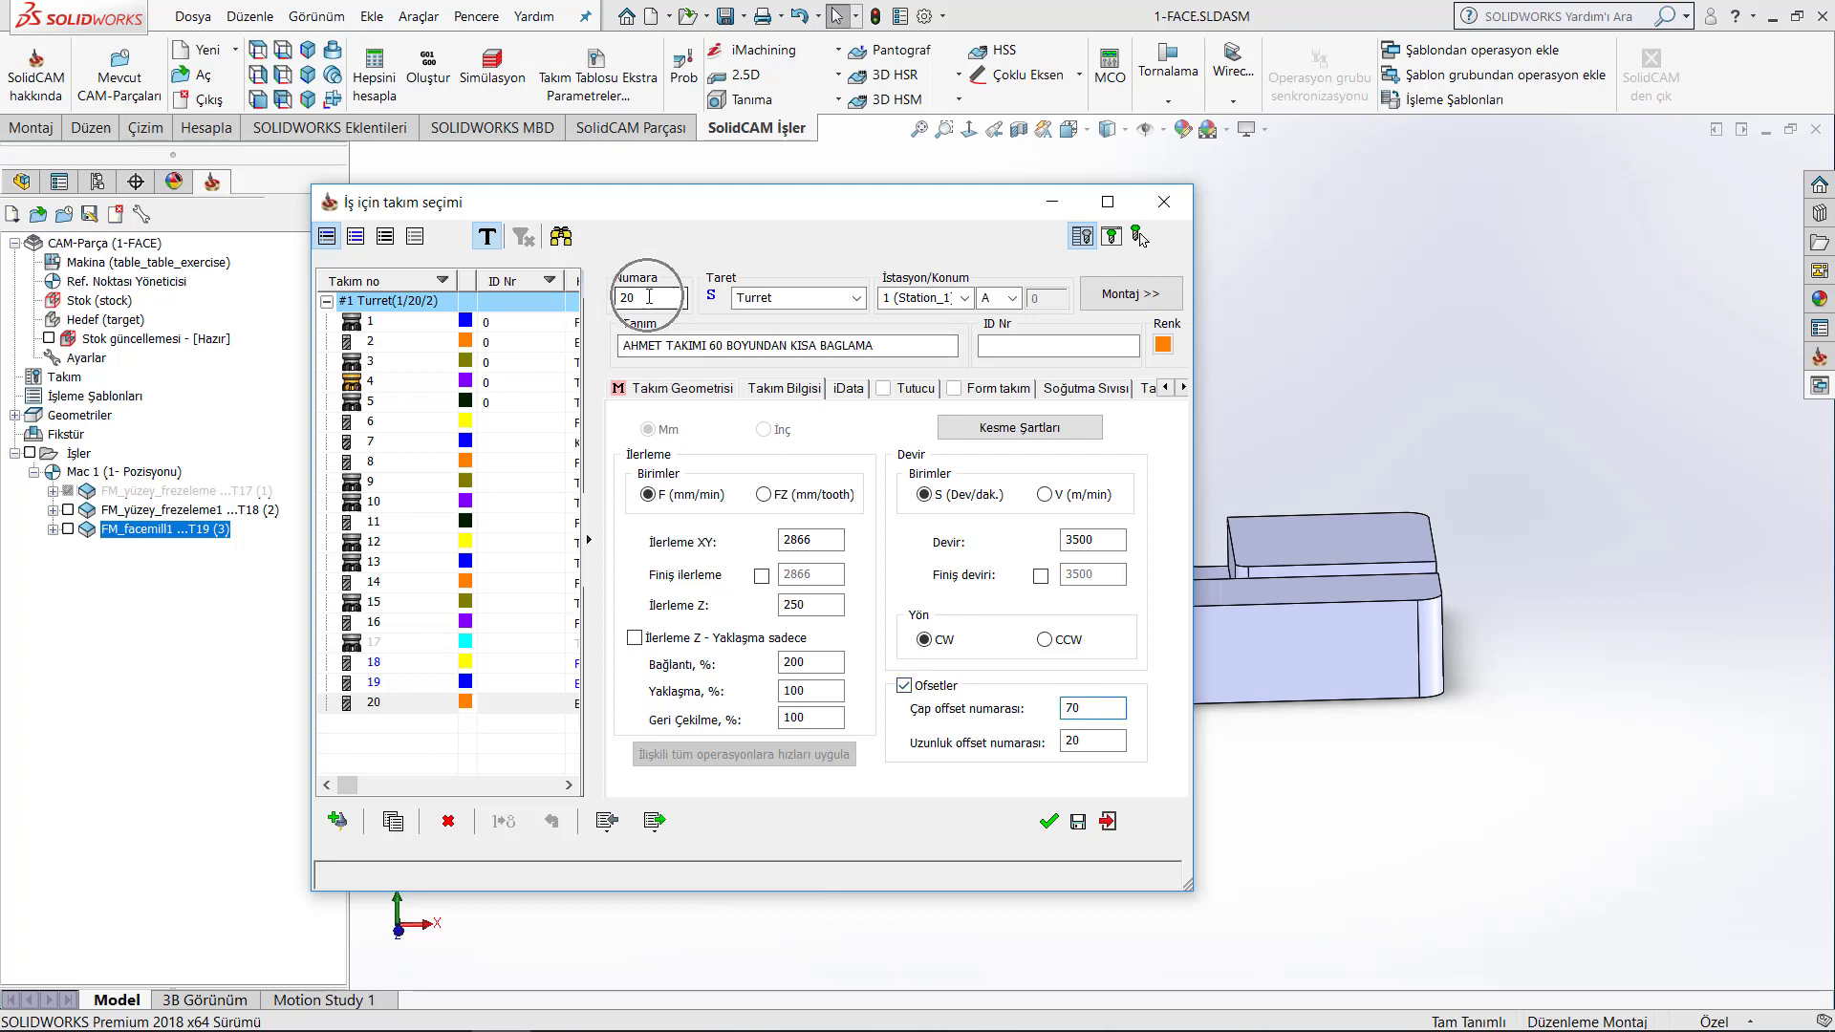
{"action": "double_click", "coordinate": [1091, 710]}
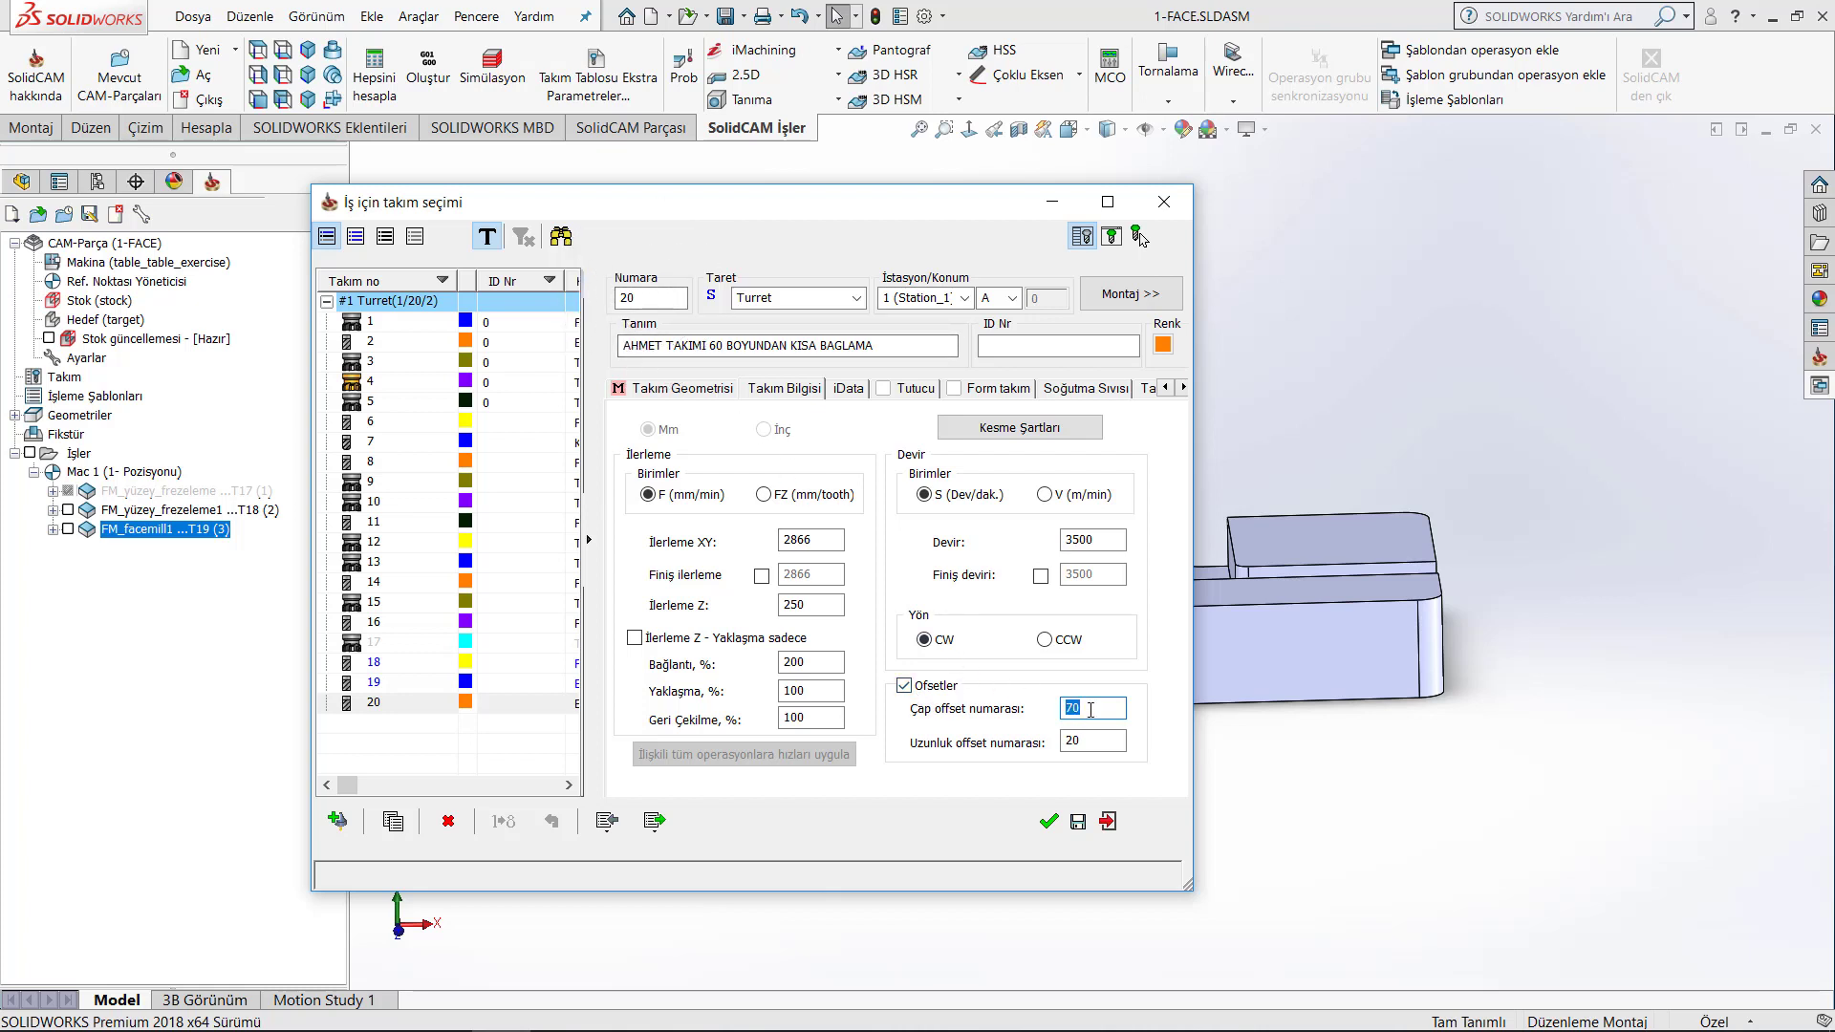
{"action": "type", "text": "32"}
{"action": "double_click", "coordinate": [1109, 738]}
{"action": "type", "text": "5"}
{"action": "double_click", "coordinate": [935, 691]}
- Uncheck Ofsetler and change the Bağlantı feed percentage from 200 to 50
{"action": "left_click", "coordinate": [904, 686]}
{"action": "left_click", "coordinate": [826, 664]}
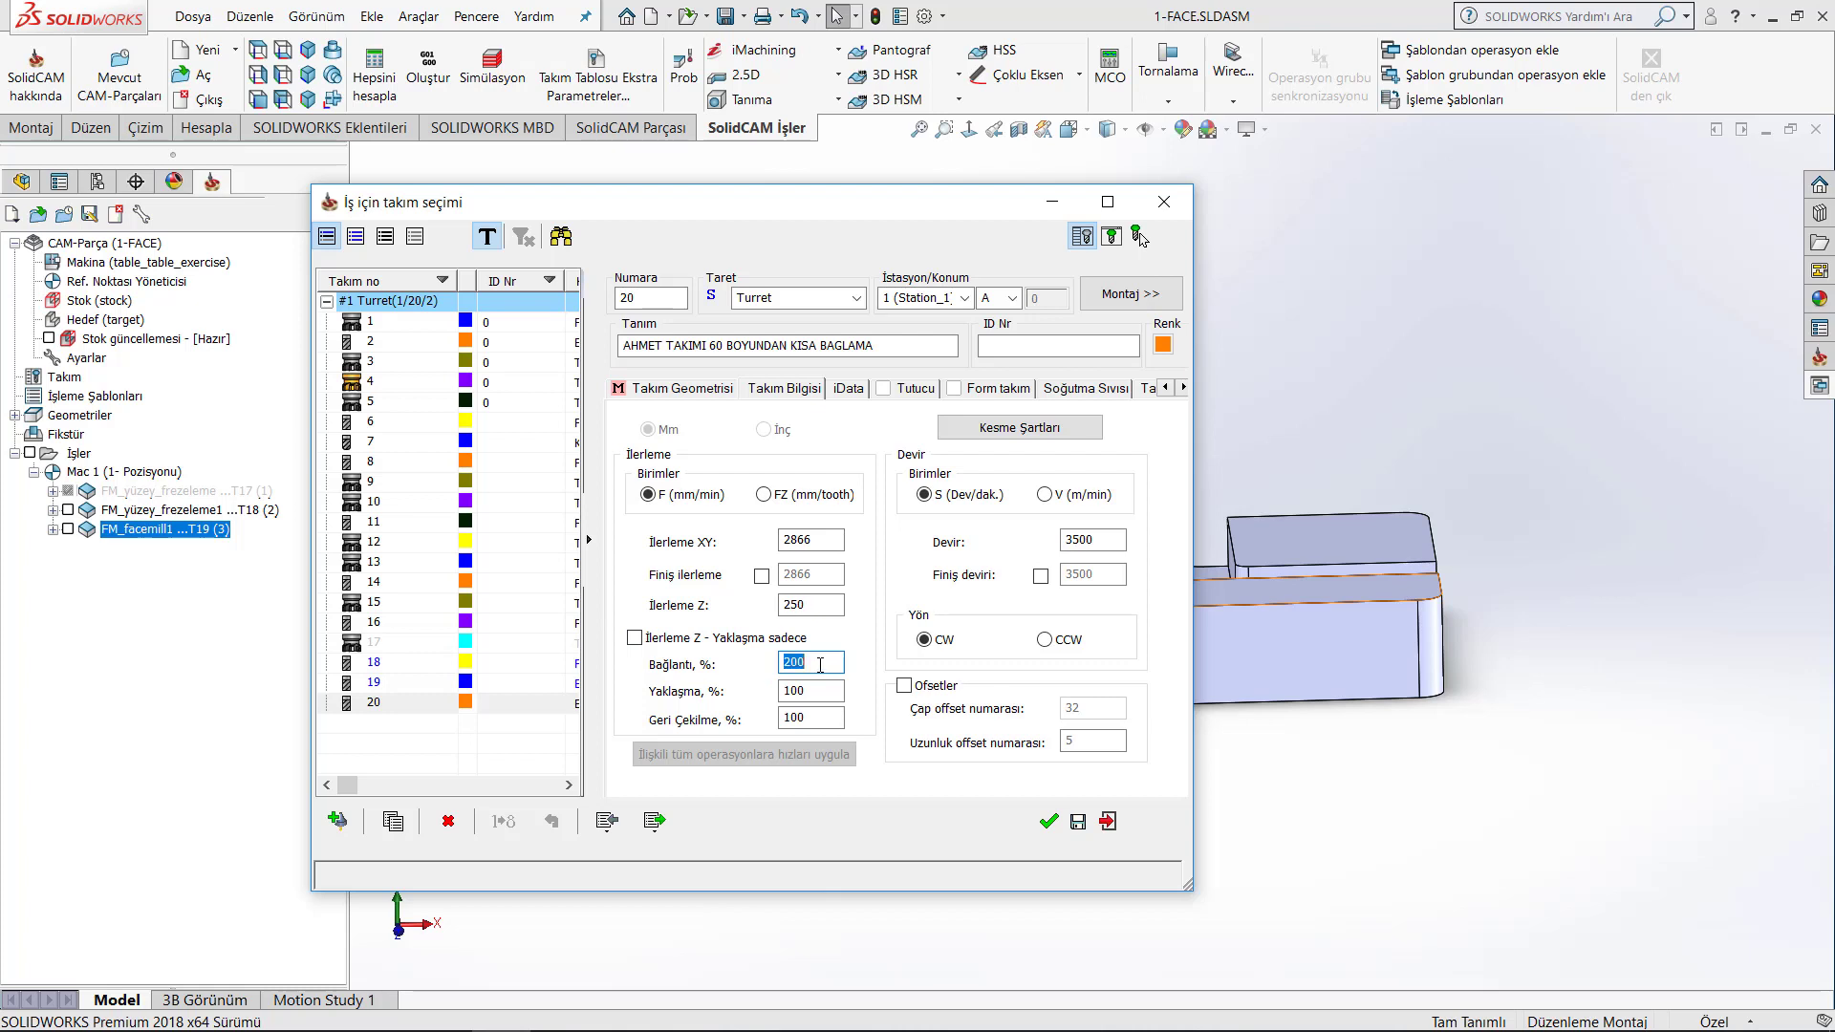
{"action": "type", "text": "100"}
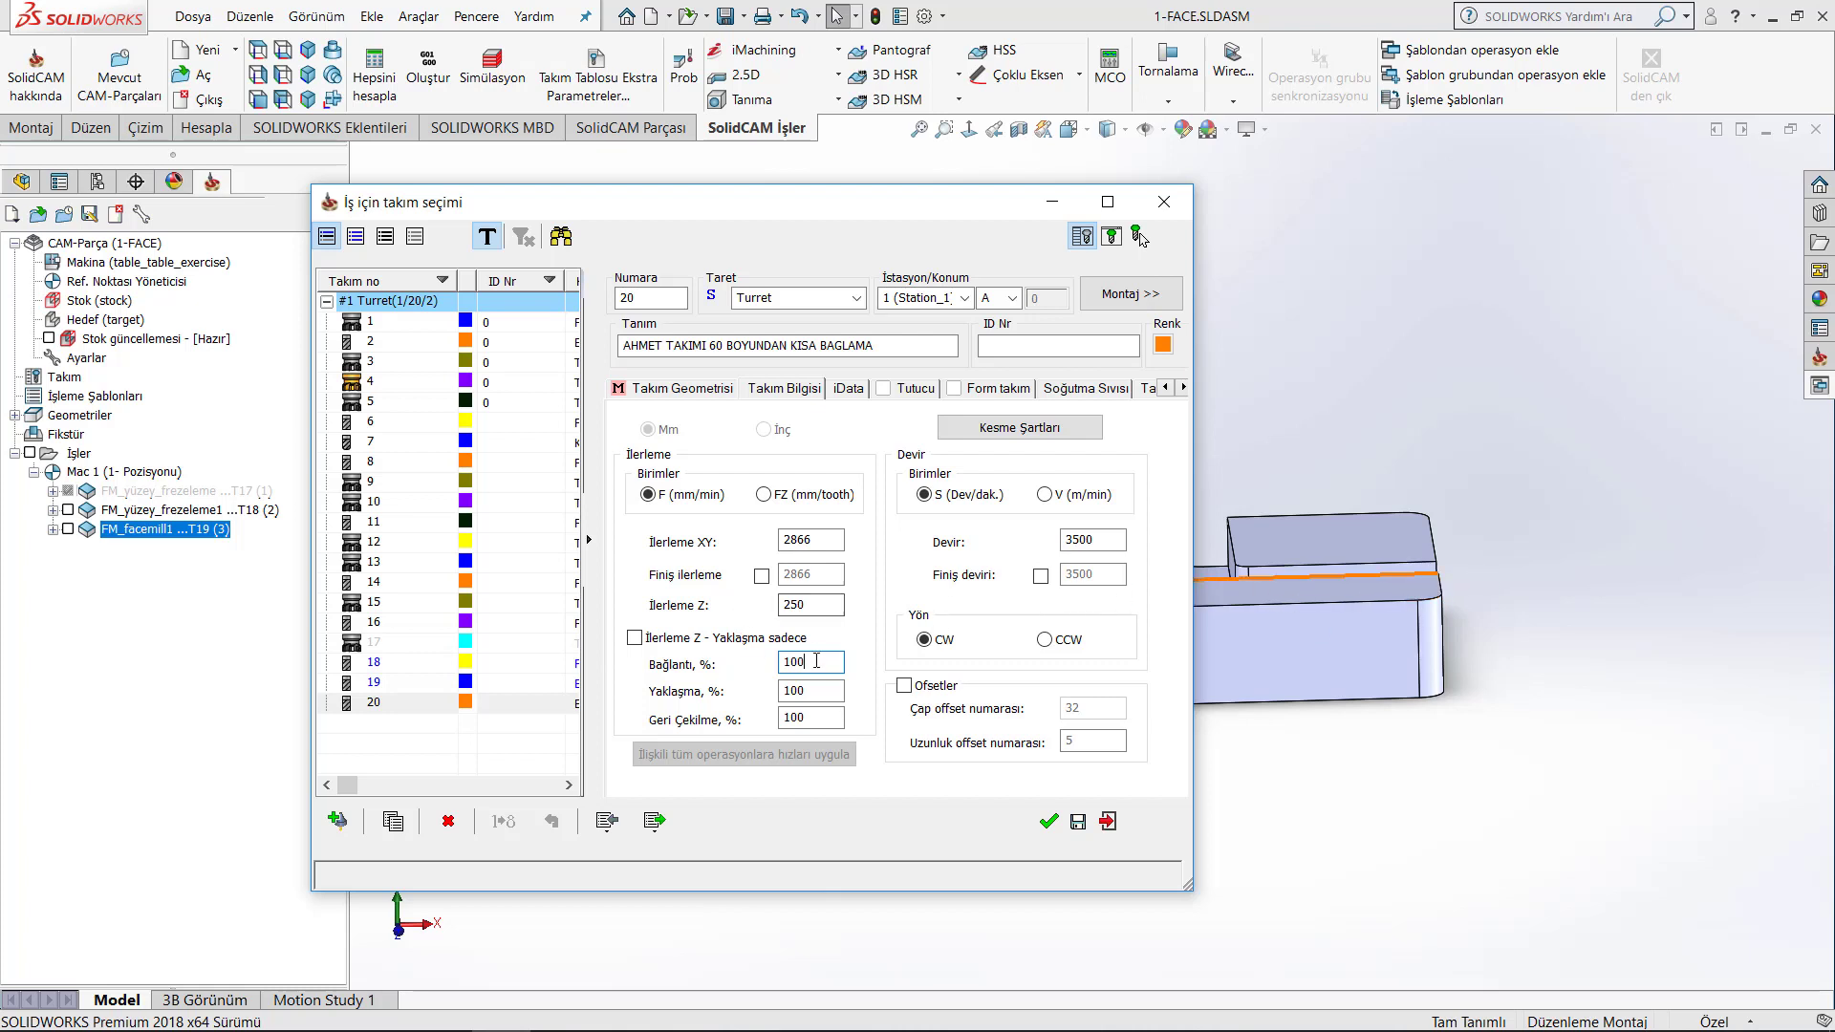
{"action": "double_click", "coordinate": [816, 661]}
{"action": "type", "text": "50"}
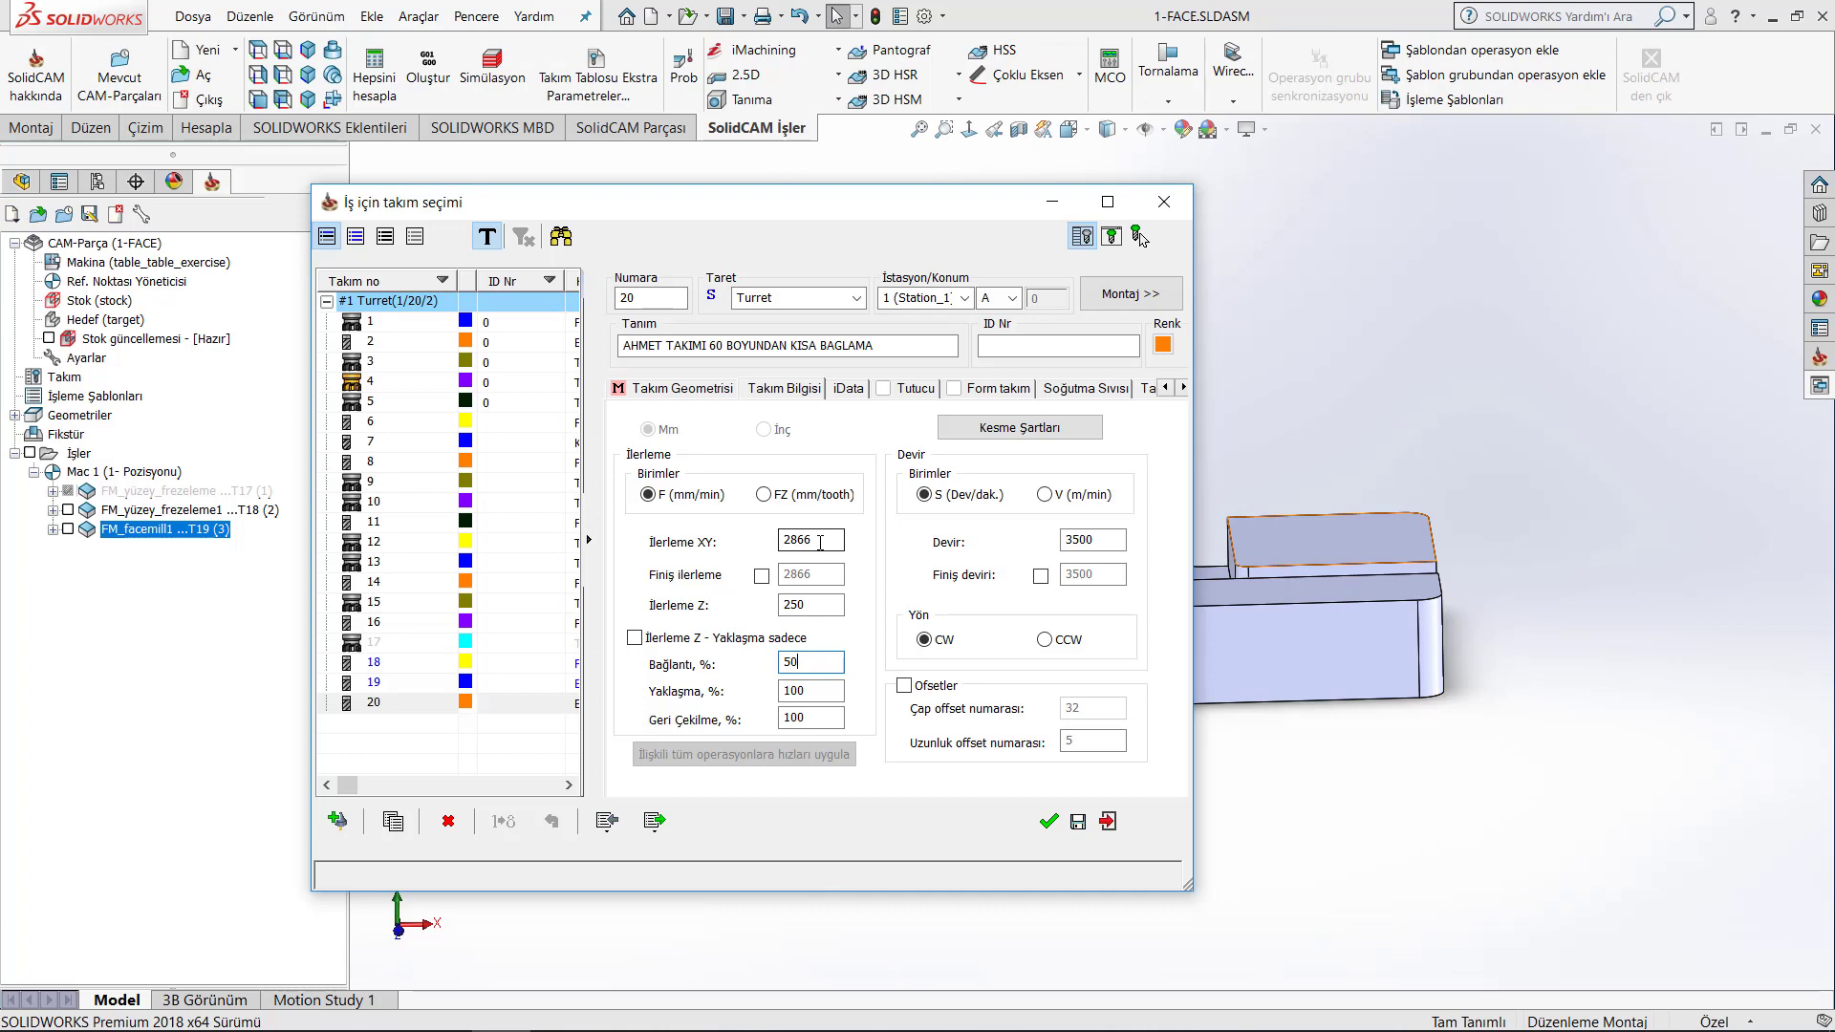
- Compute 2866/2 = 1.433 in Windows Calculator, then return to tool 20's settings
{"action": "key", "text": "alt+Tab"}
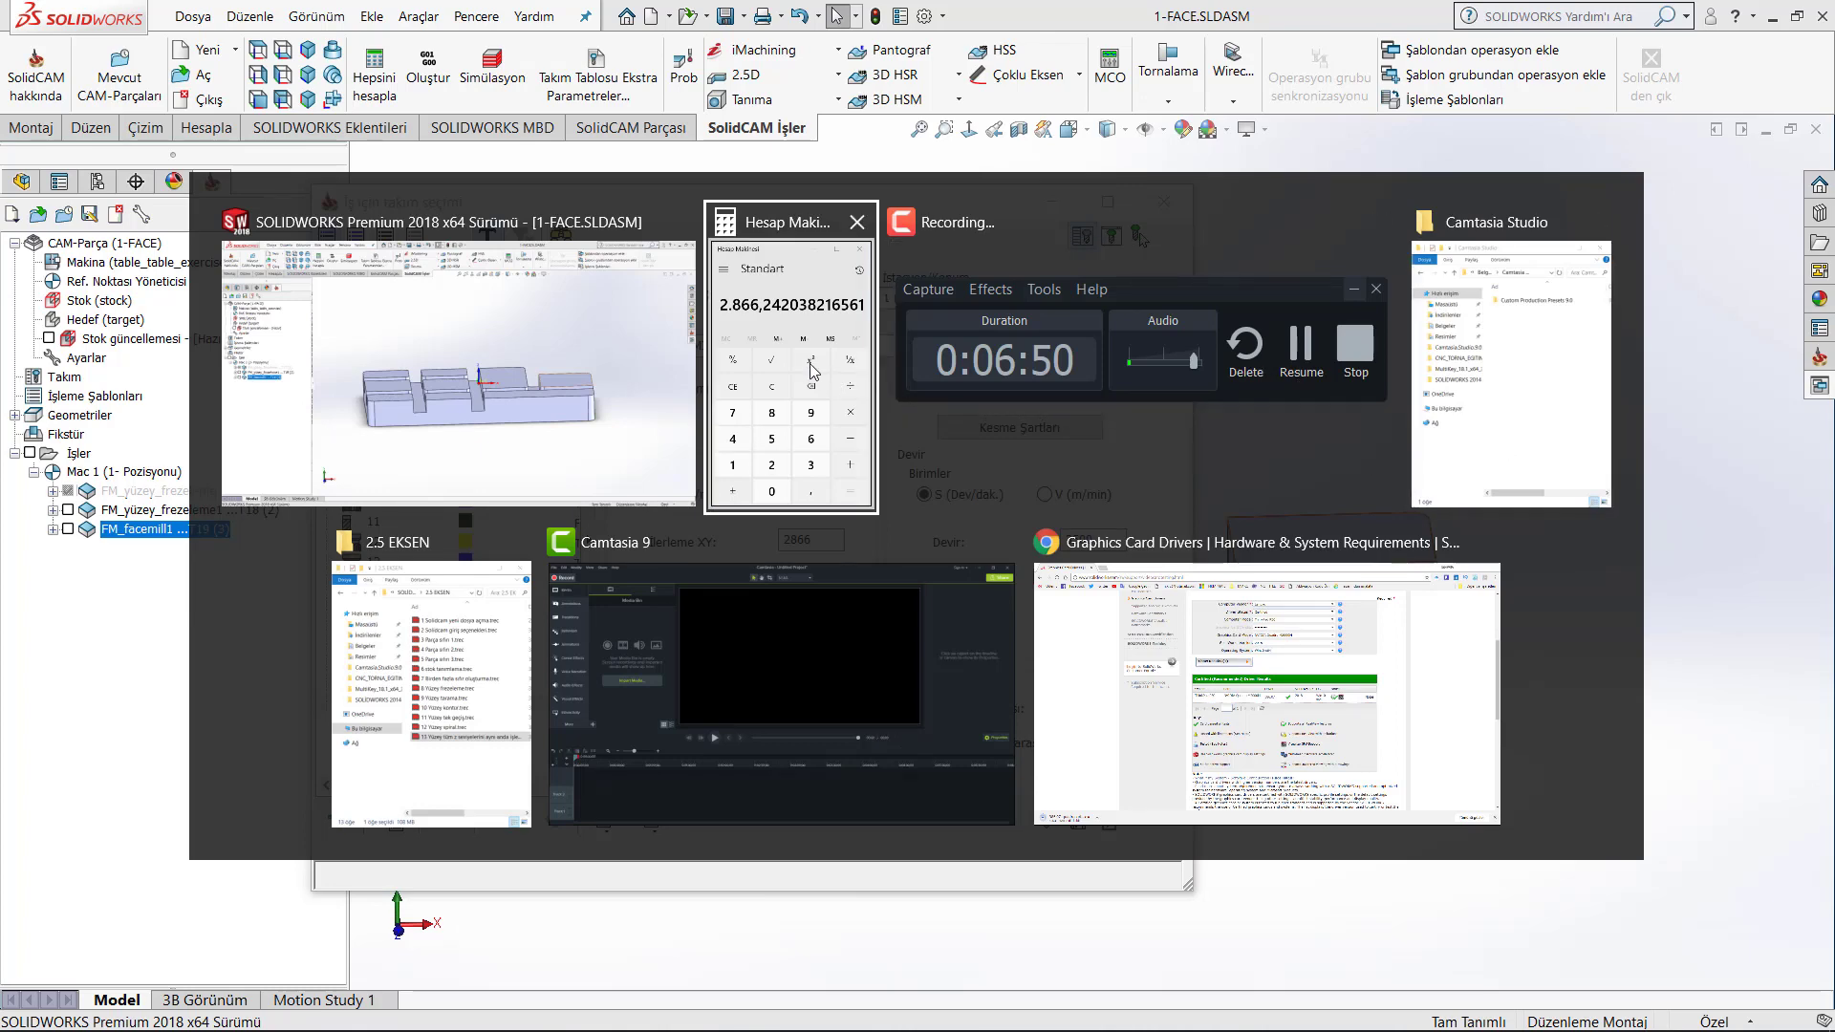
{"action": "left_click", "coordinate": [815, 396]}
{"action": "key", "text": "Escape"}
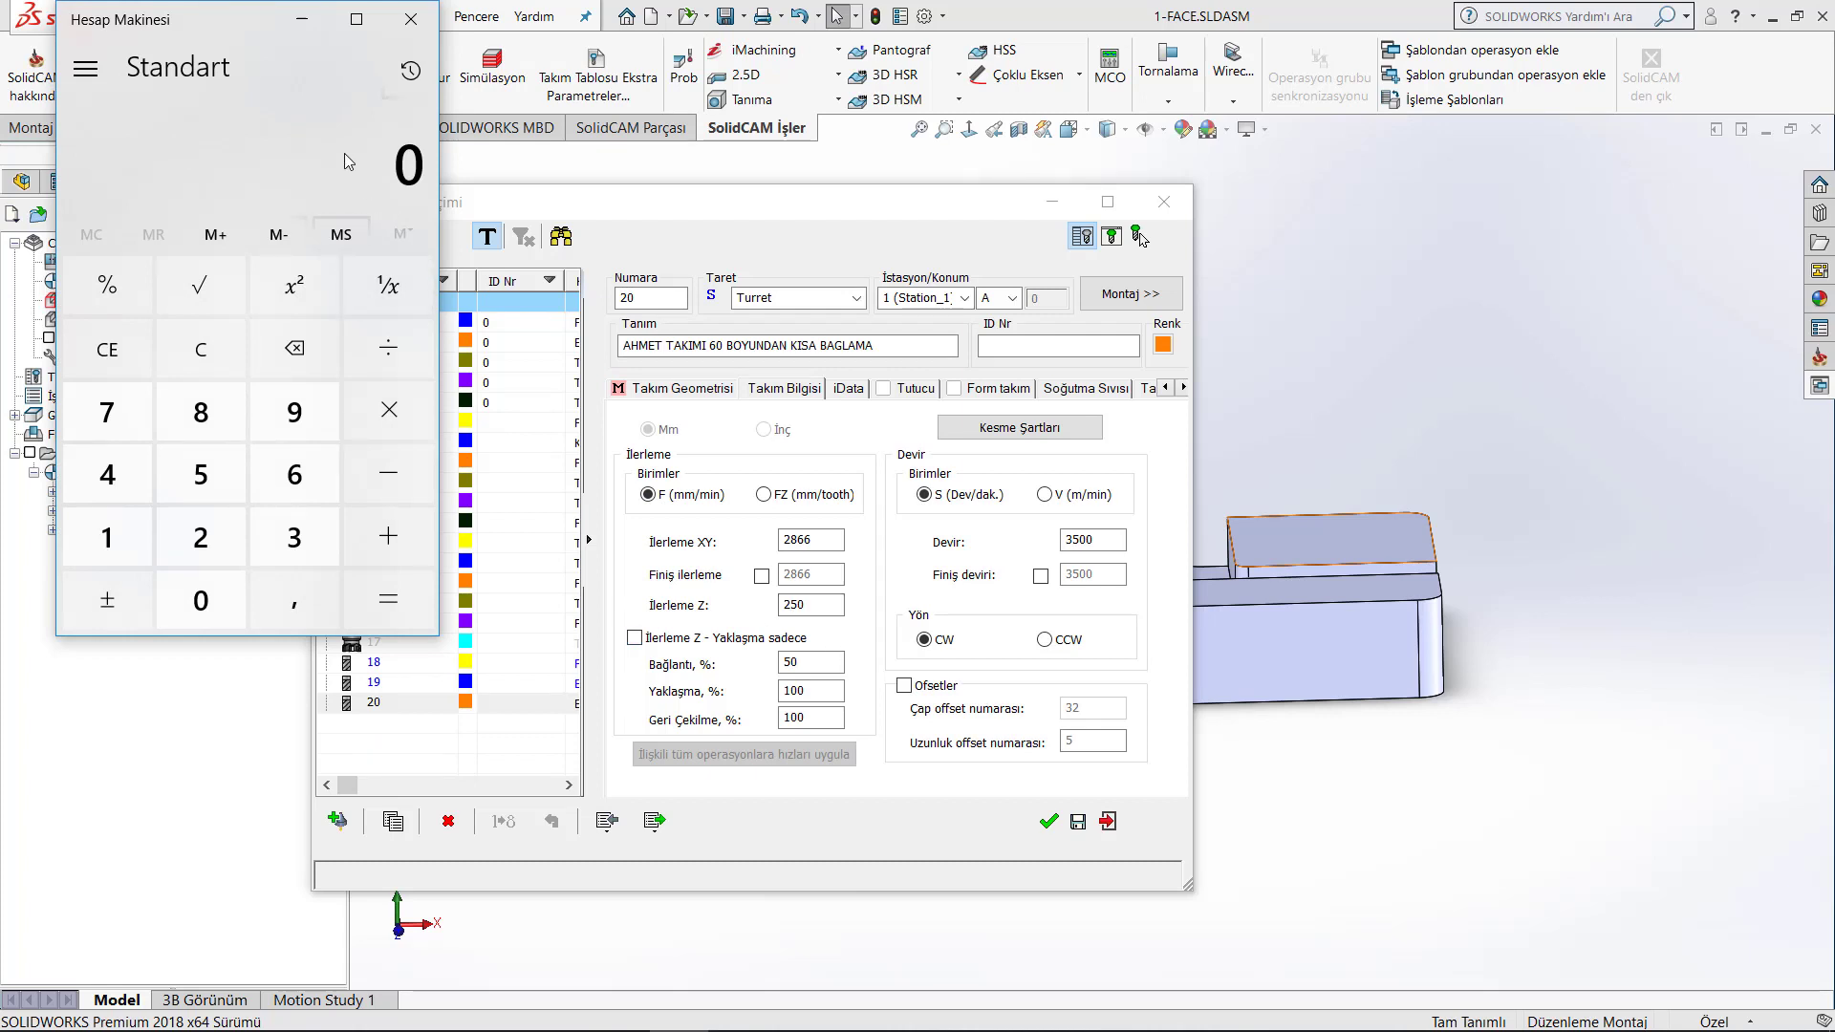
{"action": "type", "text": "28"}
{"action": "type", "text": "66/2"}
{"action": "key", "text": "Return"}
{"action": "left_click", "coordinate": [302, 19]}
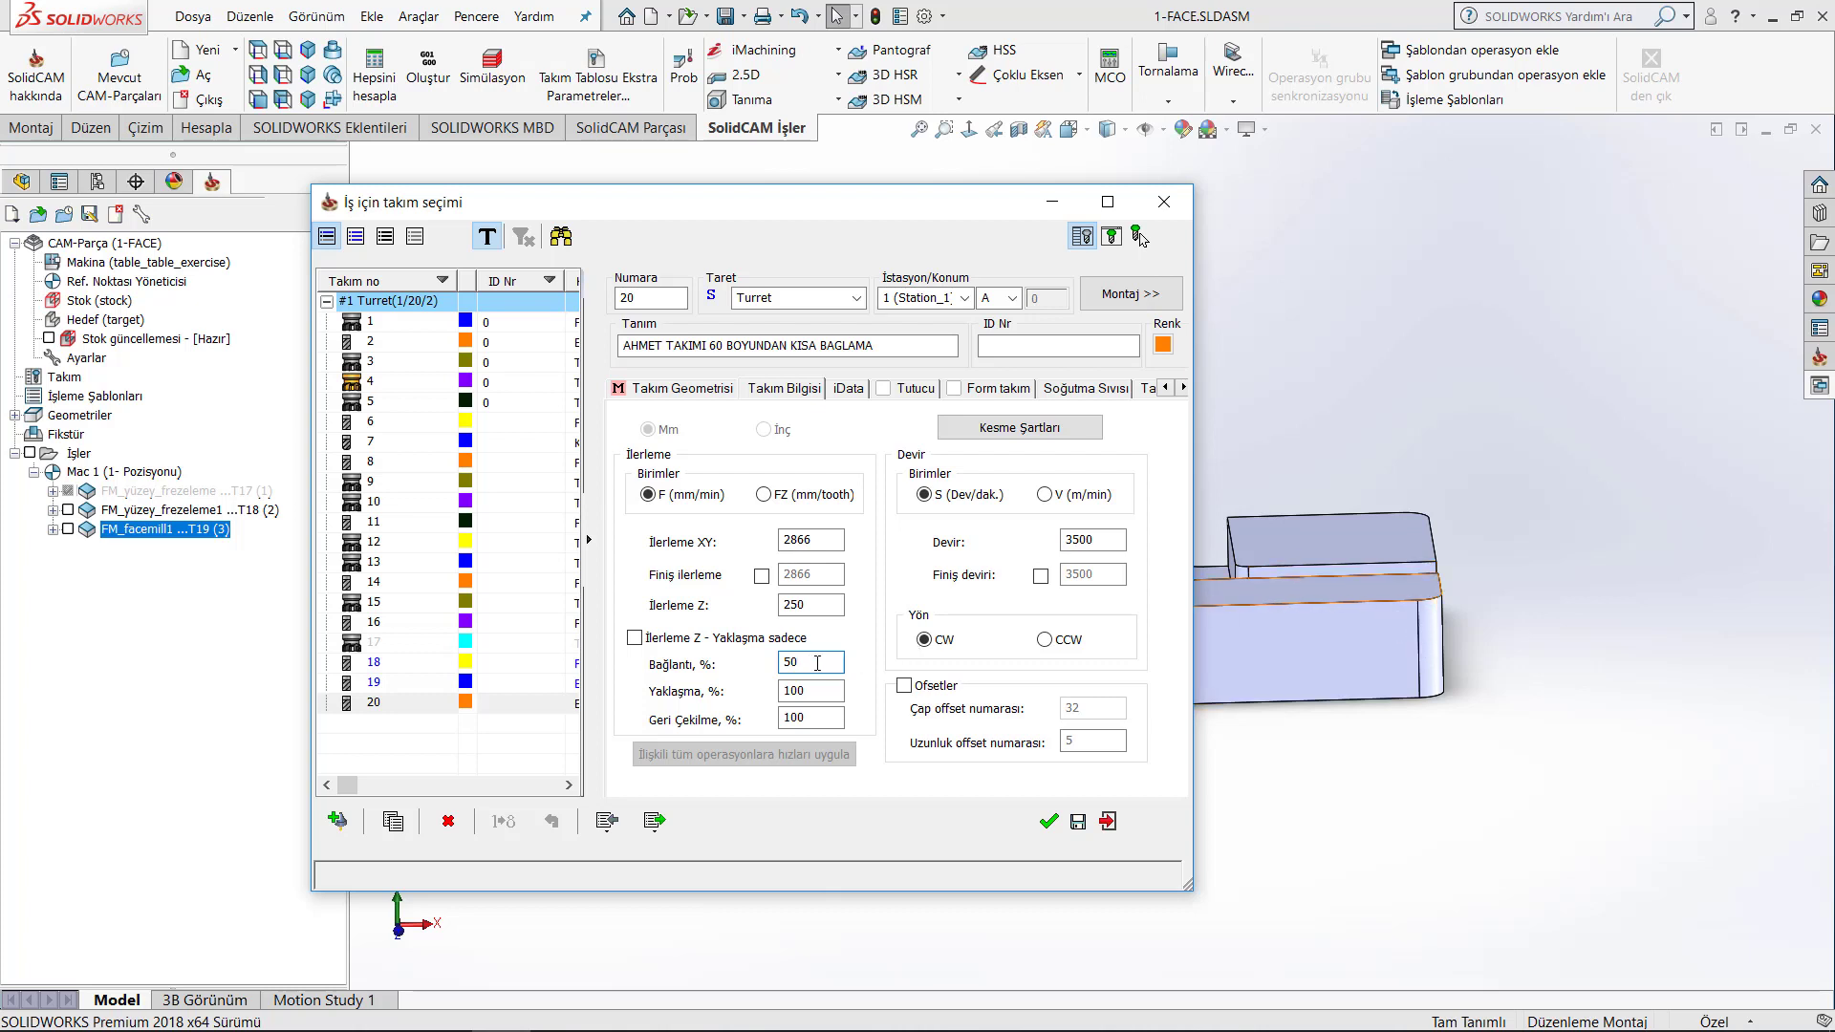
- Set tool 20's Yaklaşma feed percentage to 50 and bring up its iData settings page
{"action": "double_click", "coordinate": [827, 691]}
{"action": "type", "text": "50"}
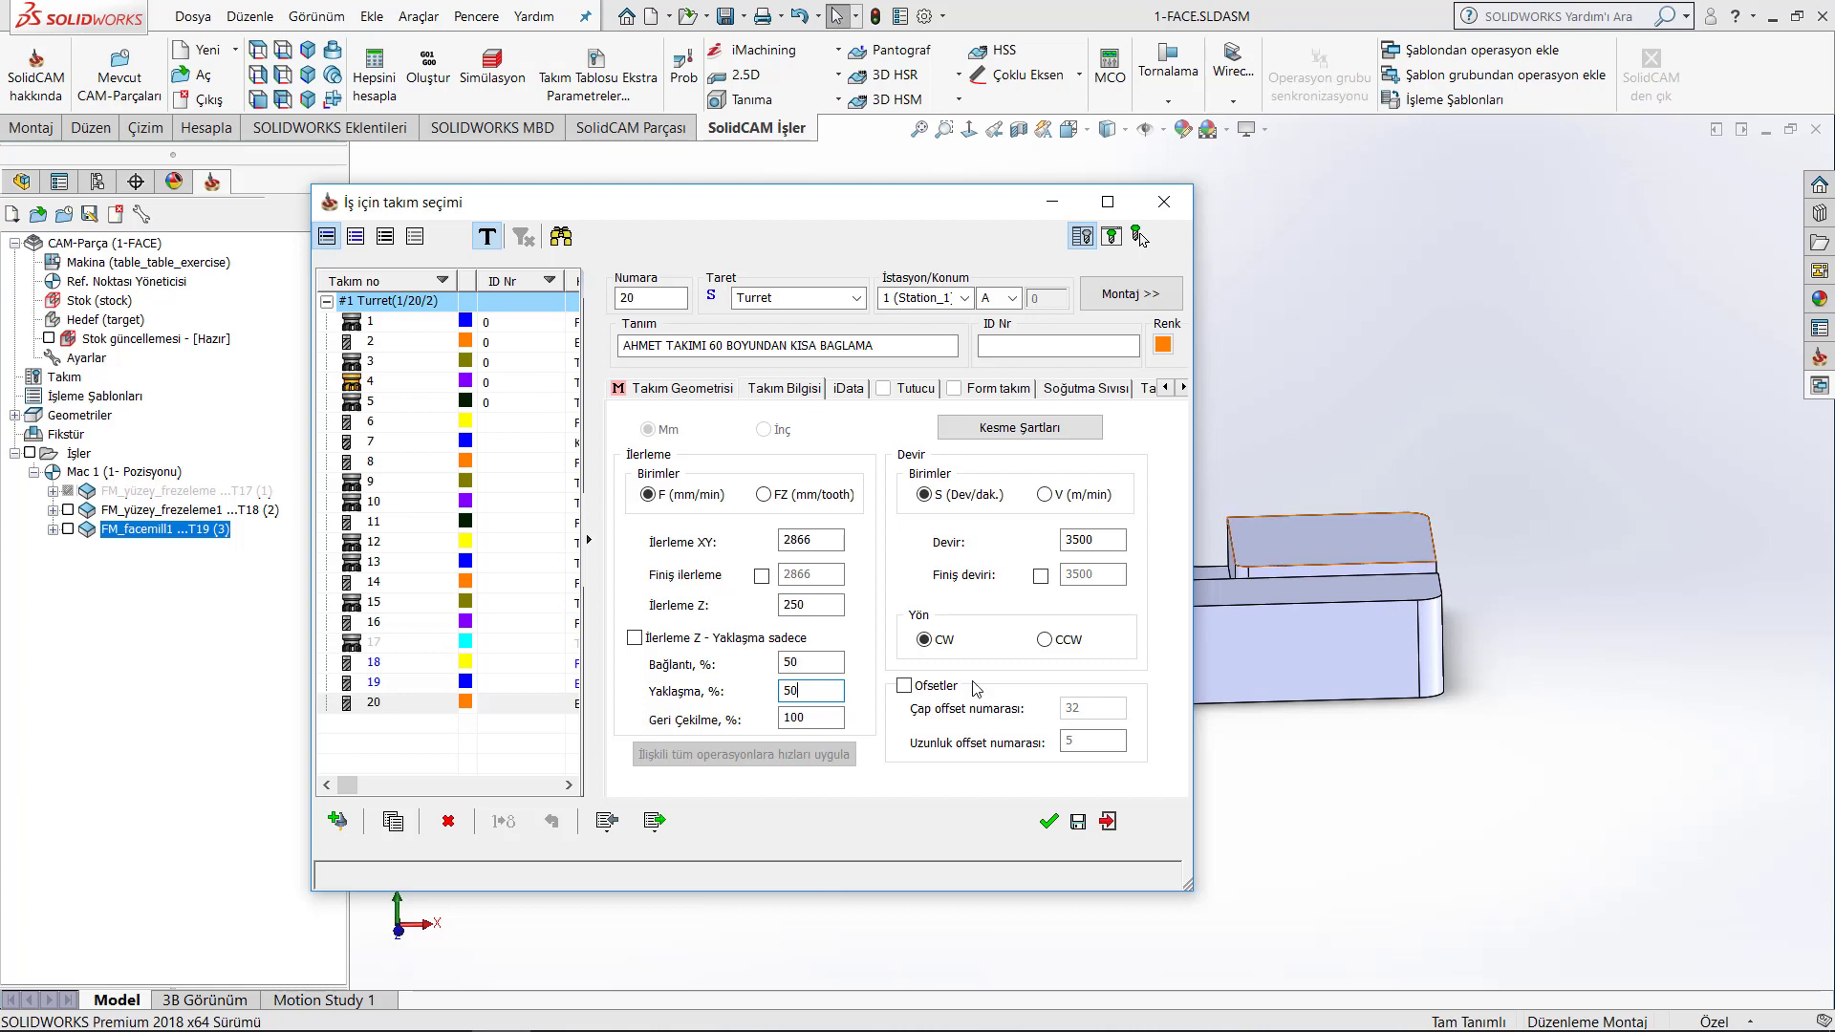
{"action": "left_click", "coordinate": [816, 719]}
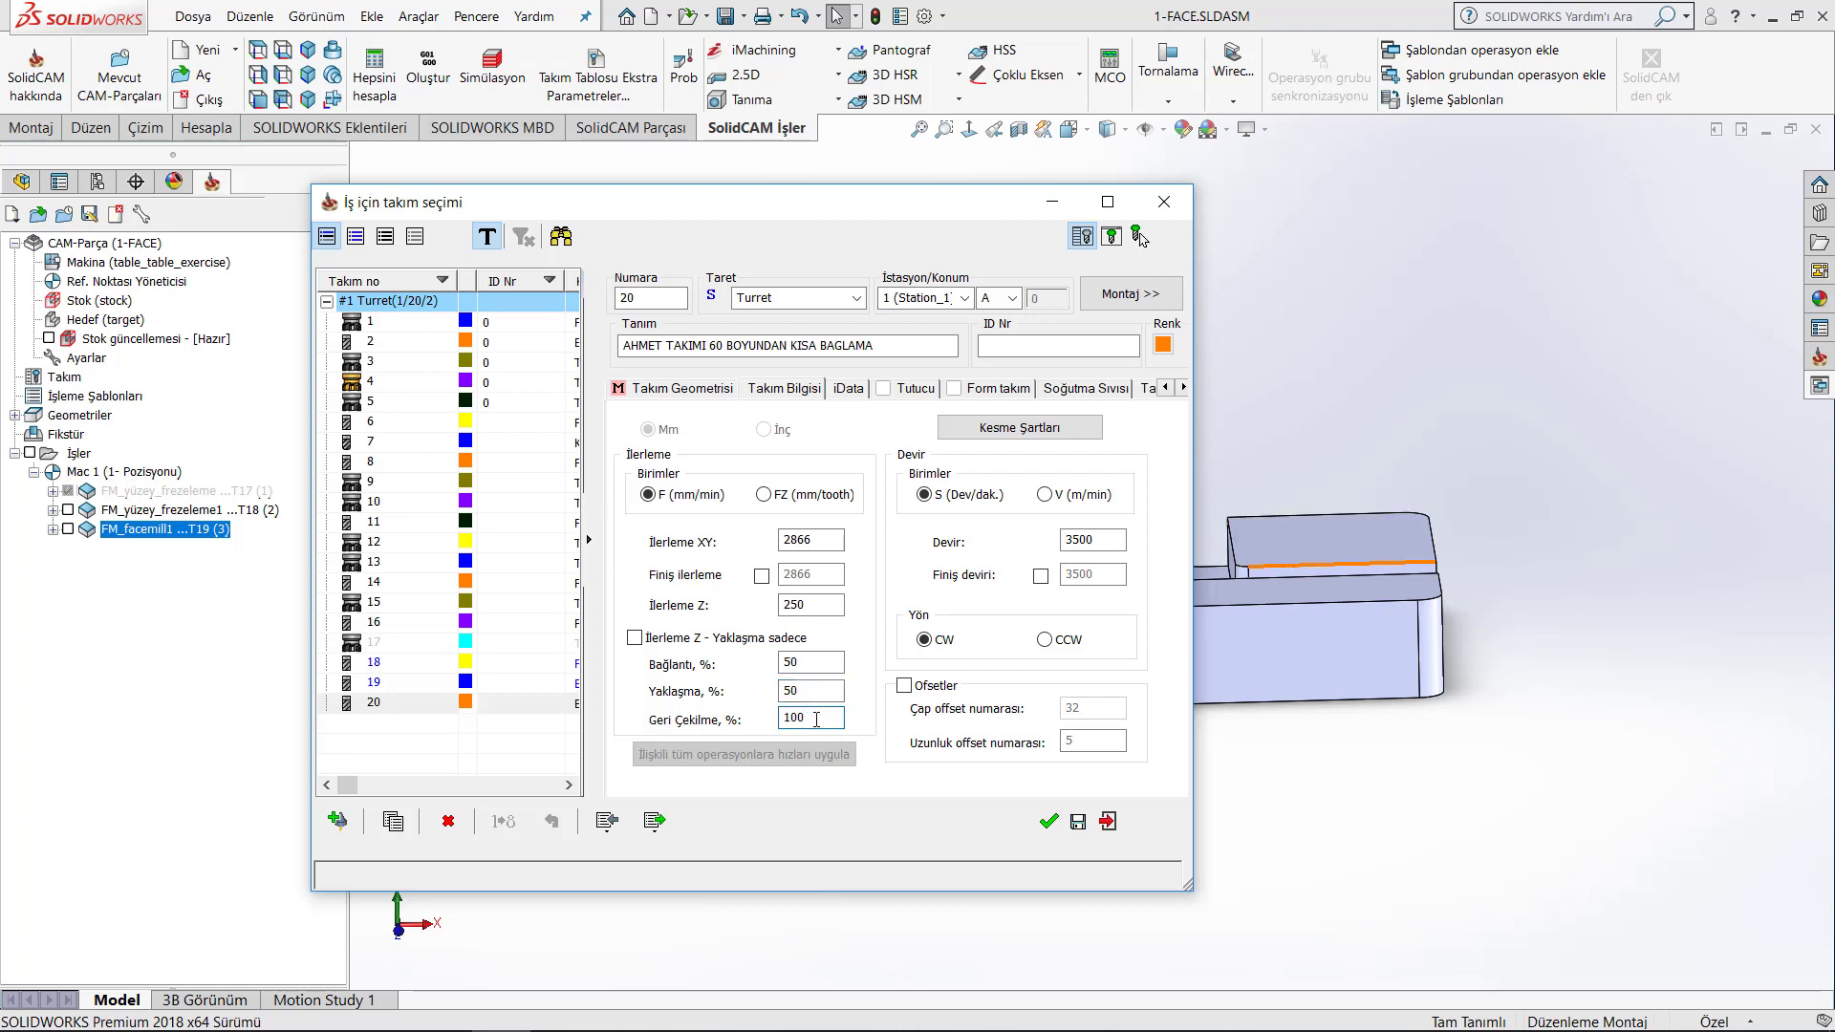
{"action": "left_click", "coordinate": [848, 394]}
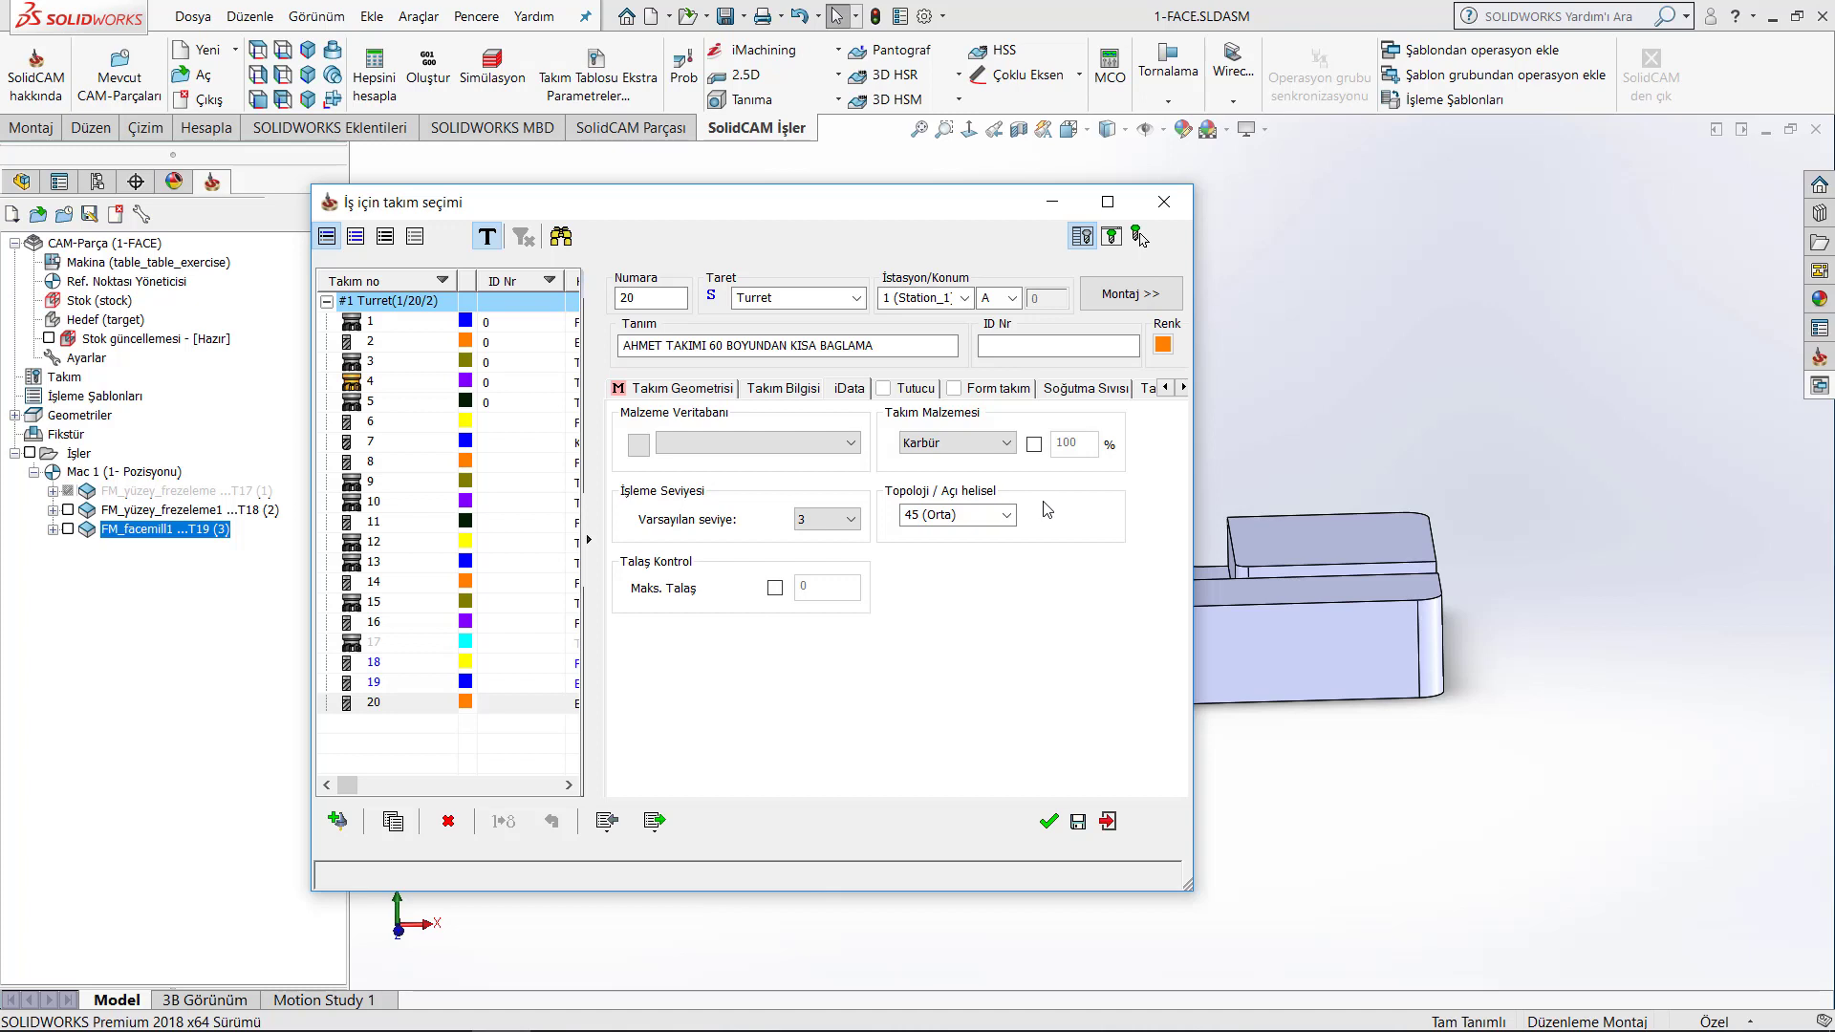
- Choose Aluminum_120BHN-69HRB as tool 20's material database, keeping Karbür as tool material
{"action": "left_click", "coordinate": [842, 445]}
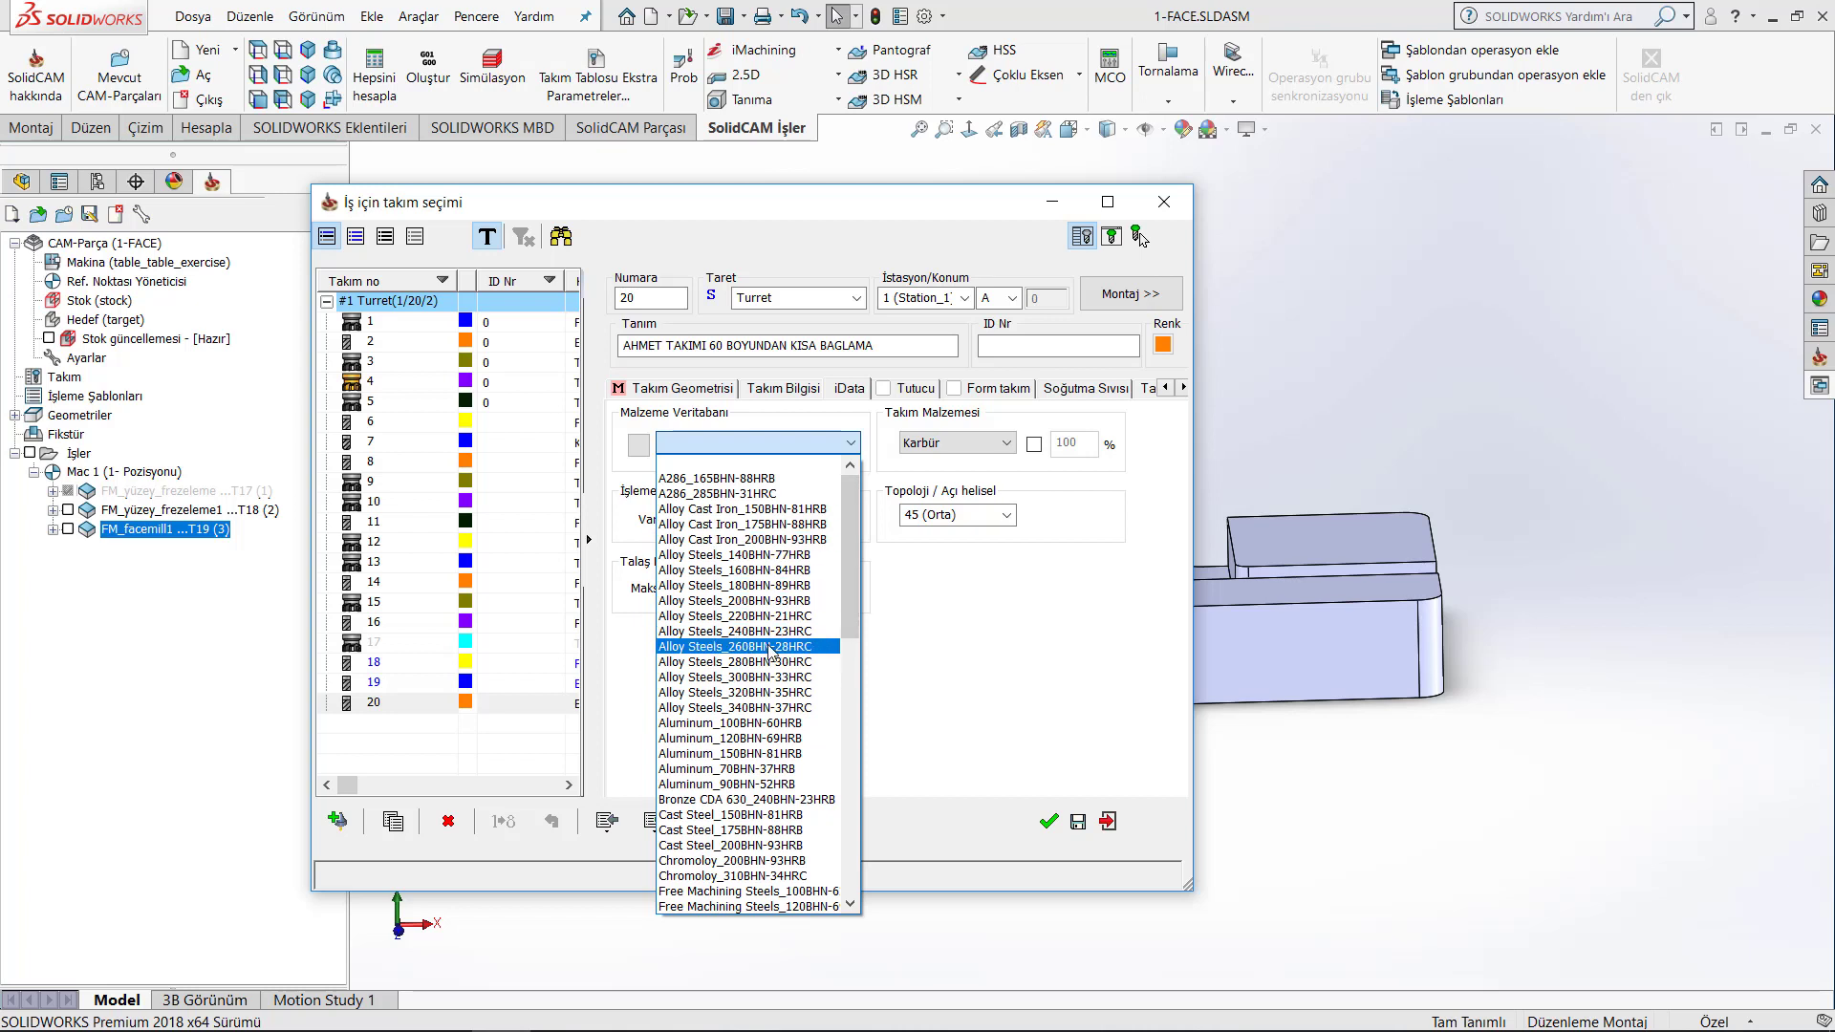
{"action": "left_click", "coordinate": [734, 739]}
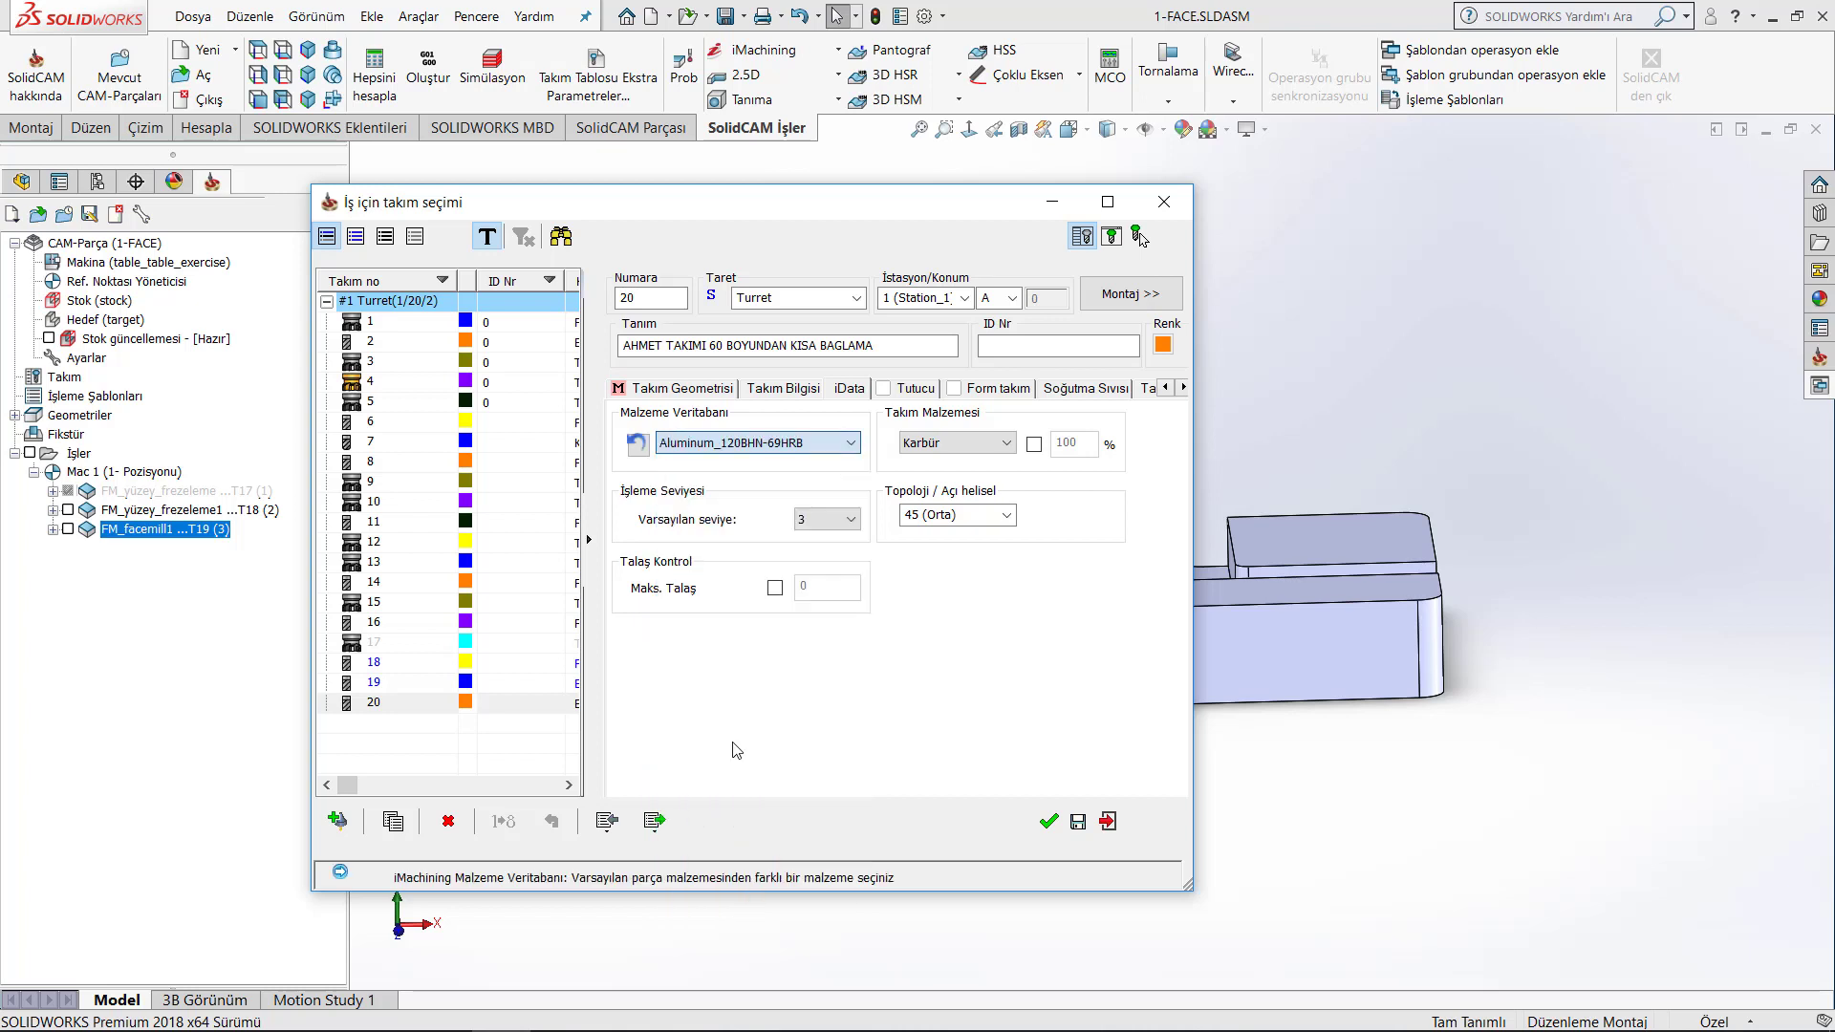
{"action": "left_click", "coordinate": [950, 453]}
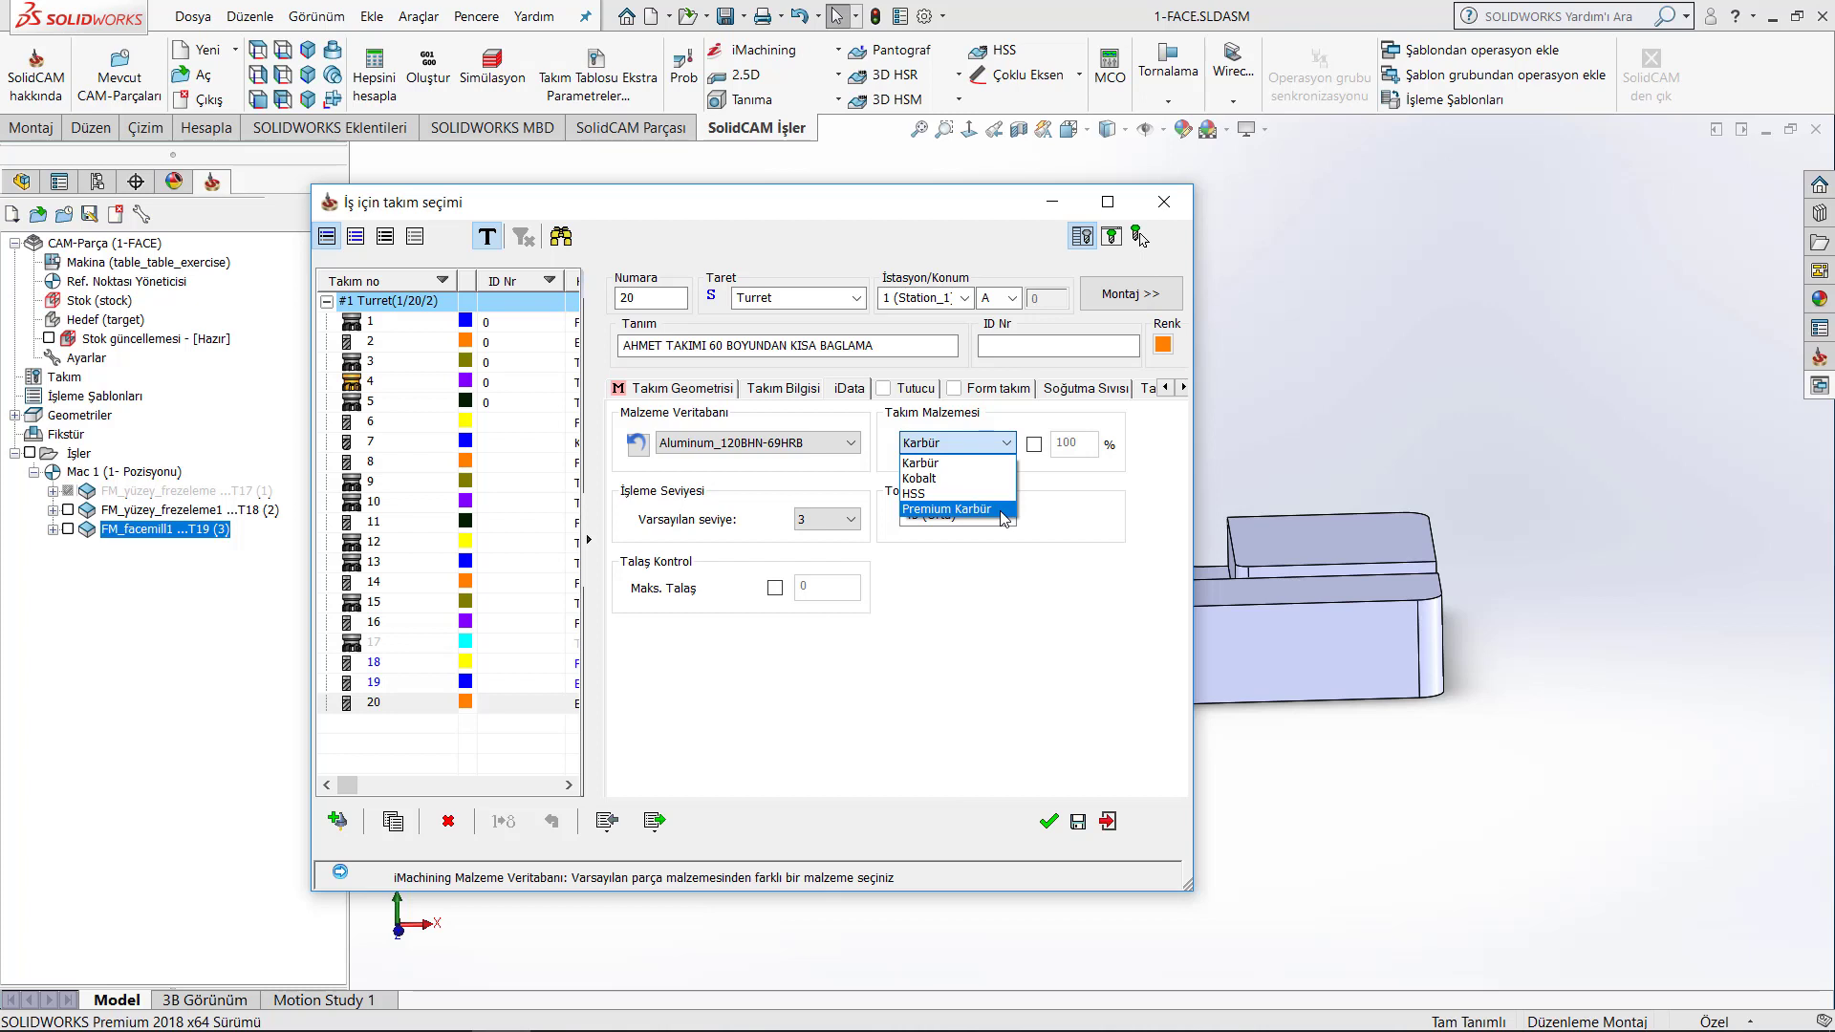
{"action": "left_click", "coordinate": [1023, 578]}
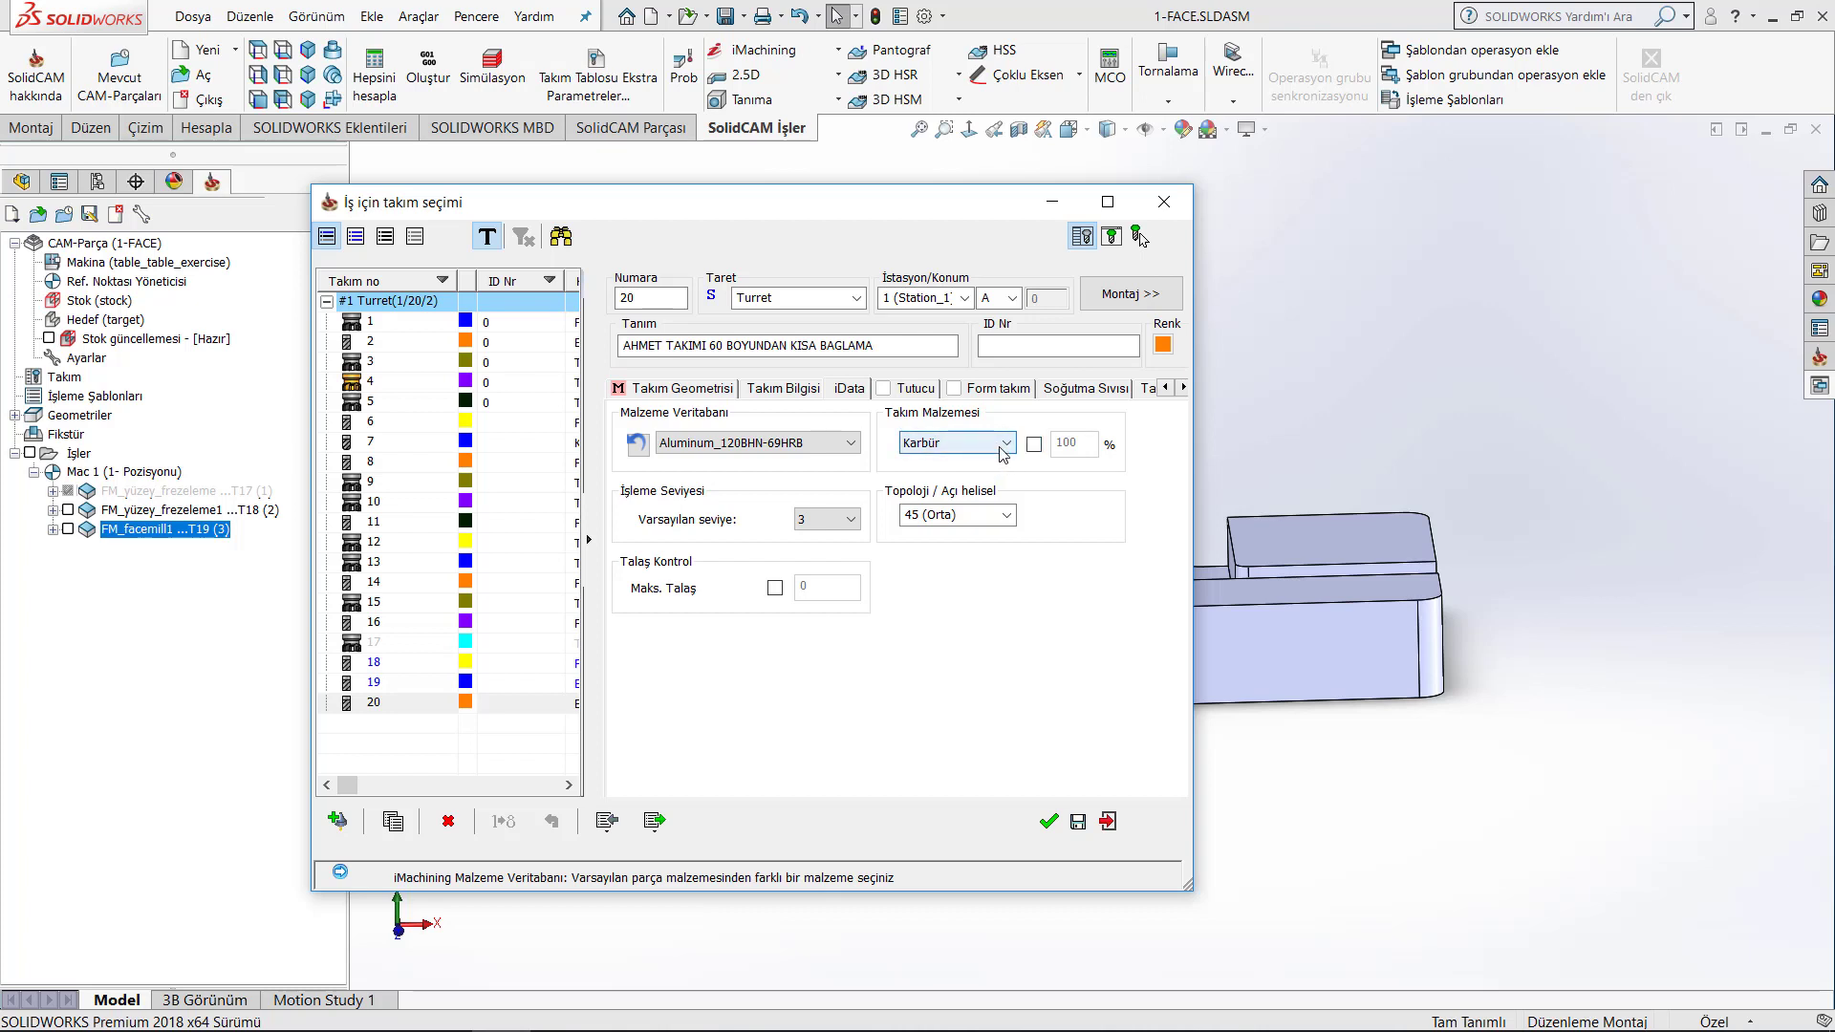
{"action": "left_click", "coordinate": [1037, 447]}
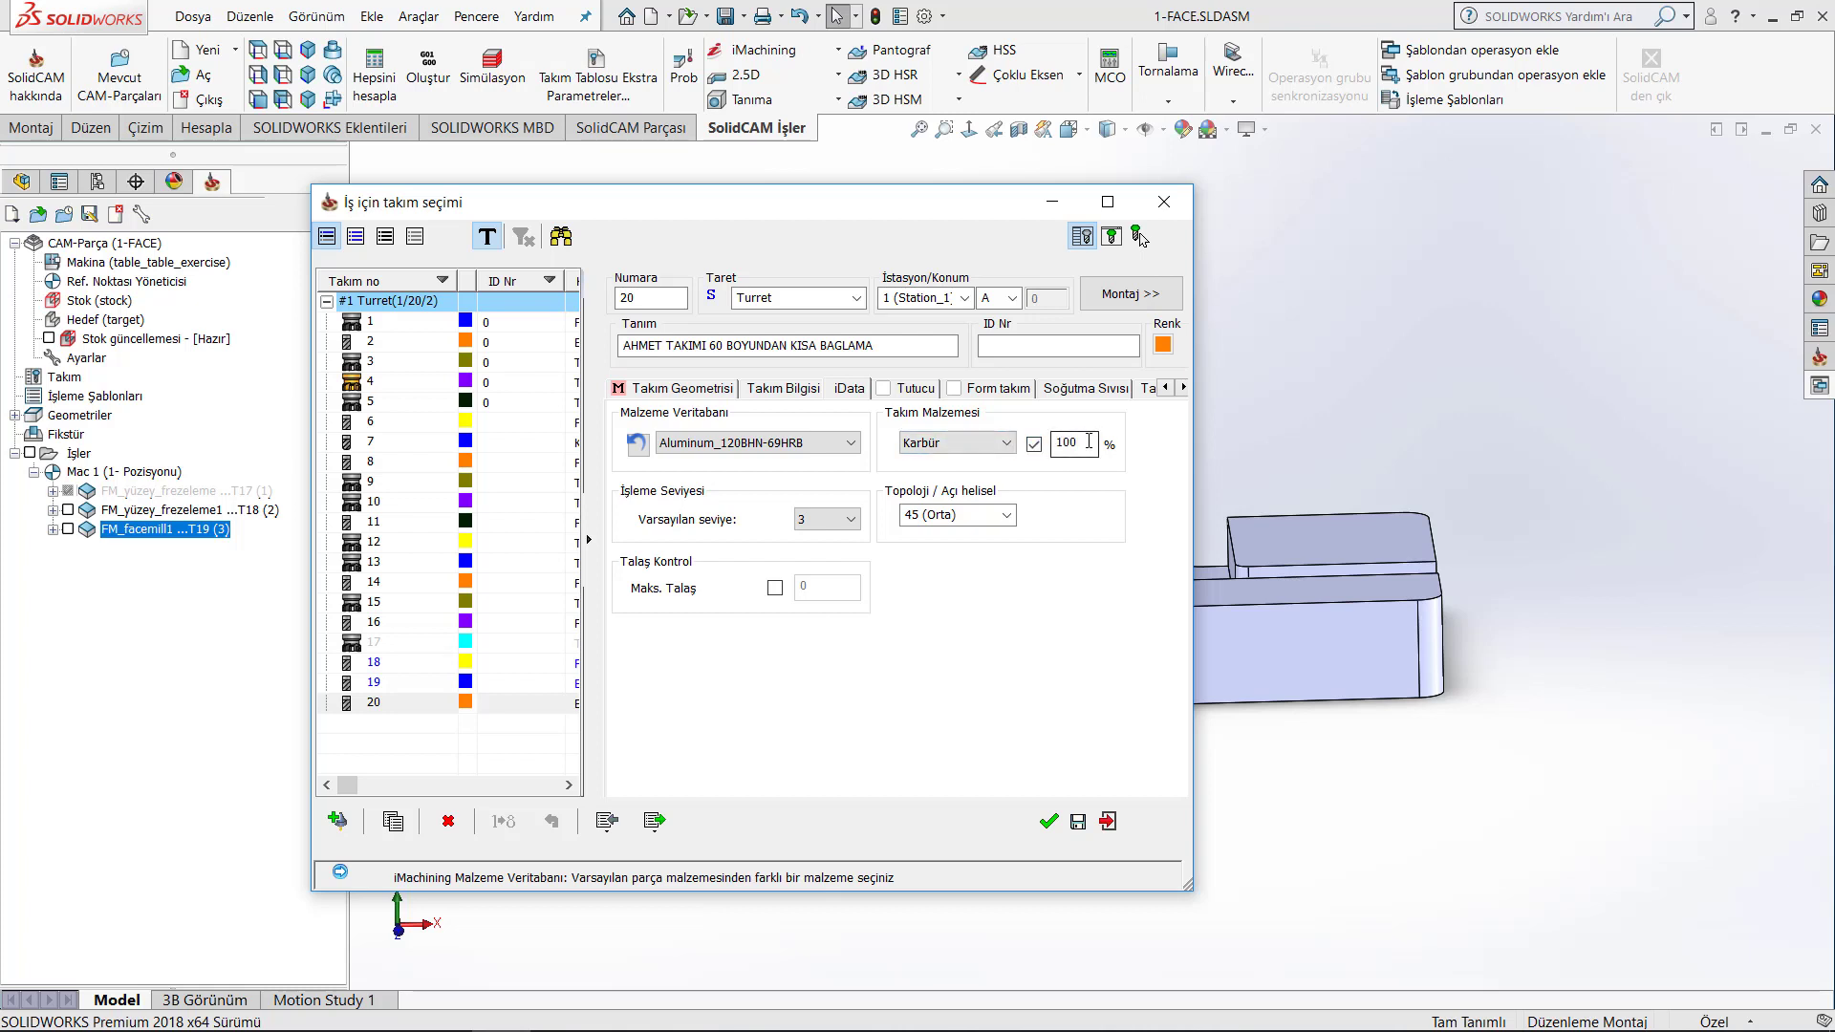
{"action": "left_click", "coordinate": [1033, 445]}
{"action": "left_click", "coordinate": [1006, 517]}
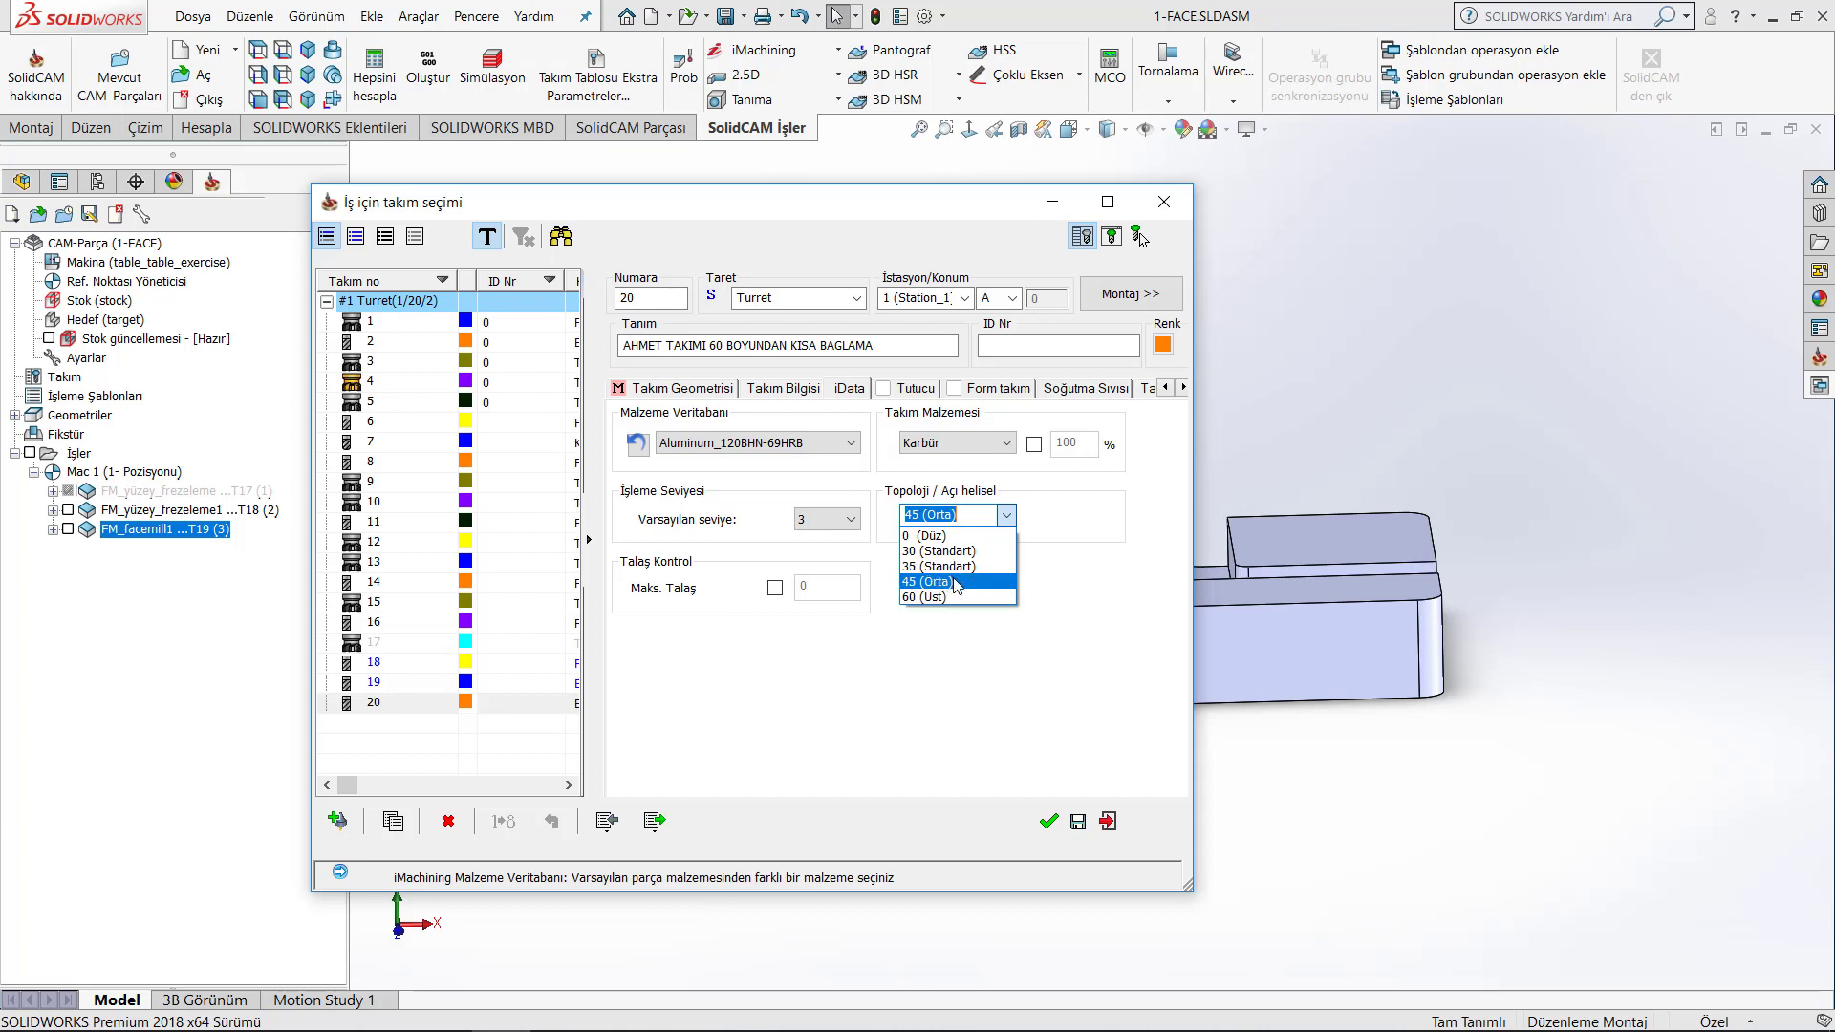
{"action": "key", "text": "Up"}
{"action": "left_click", "coordinate": [987, 686]}
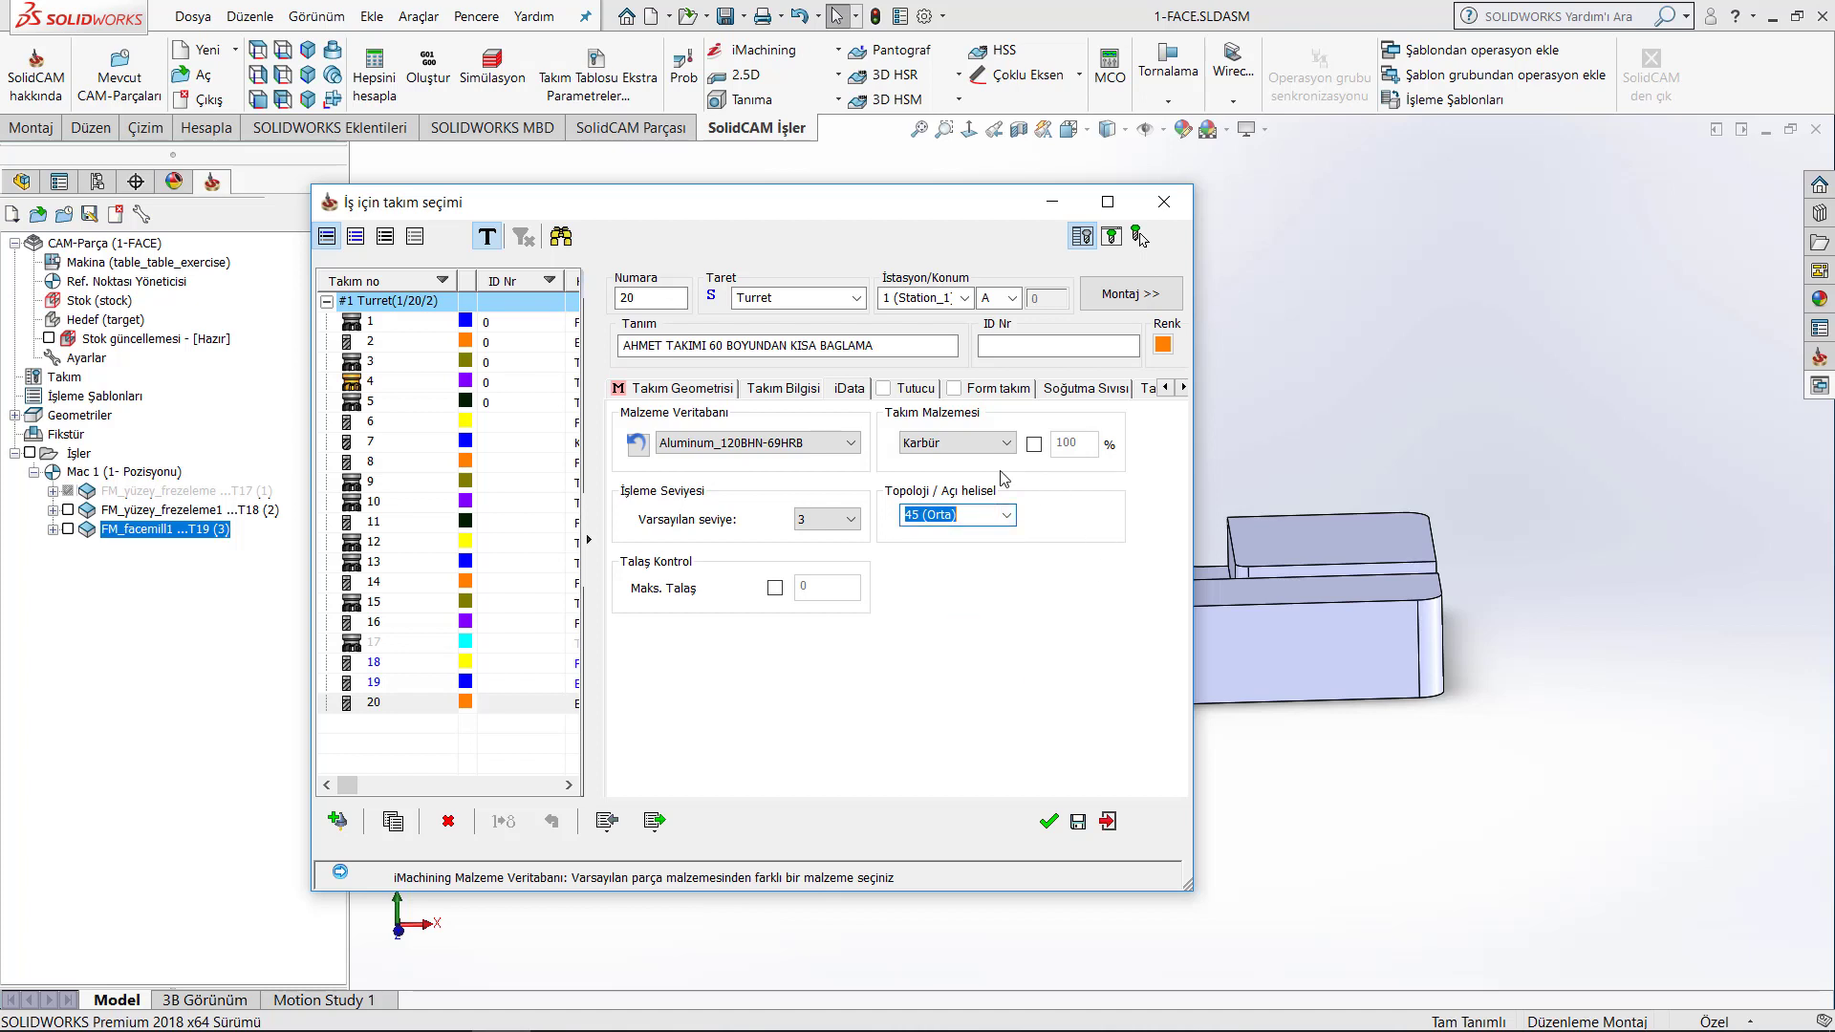
{"action": "left_click", "coordinate": [851, 521]}
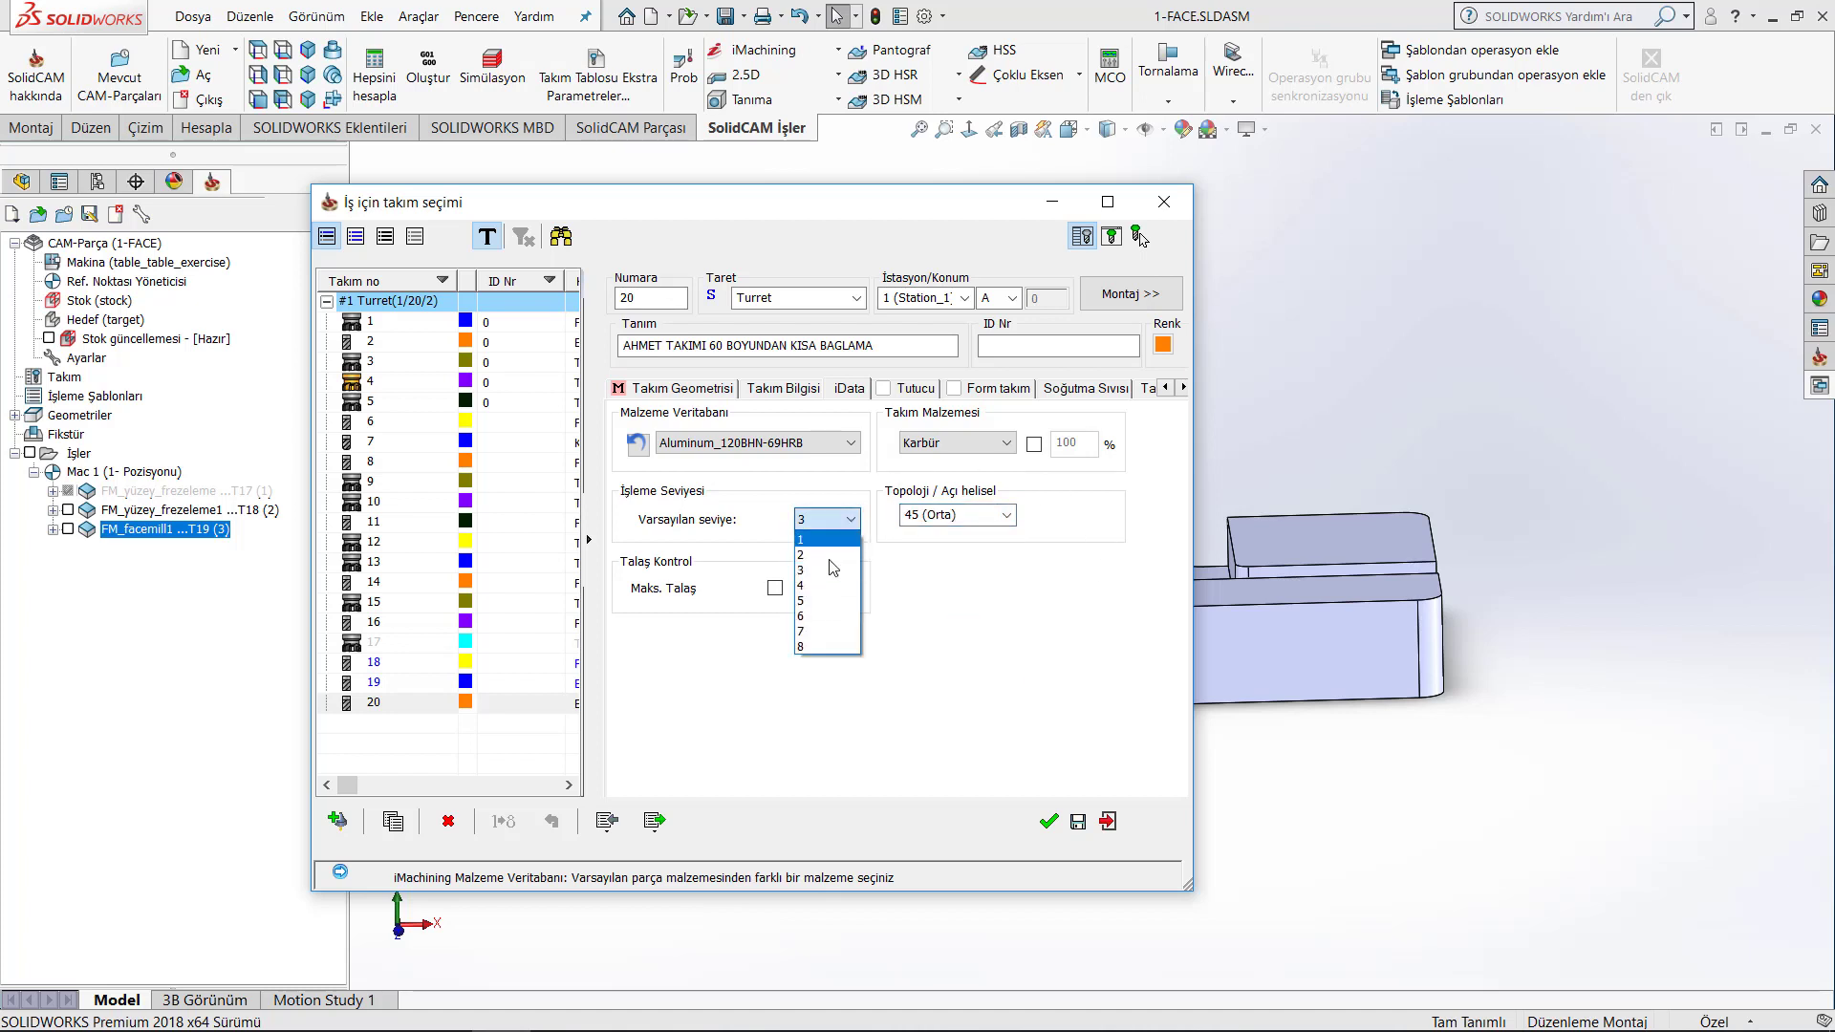
{"action": "left_click", "coordinate": [1039, 626]}
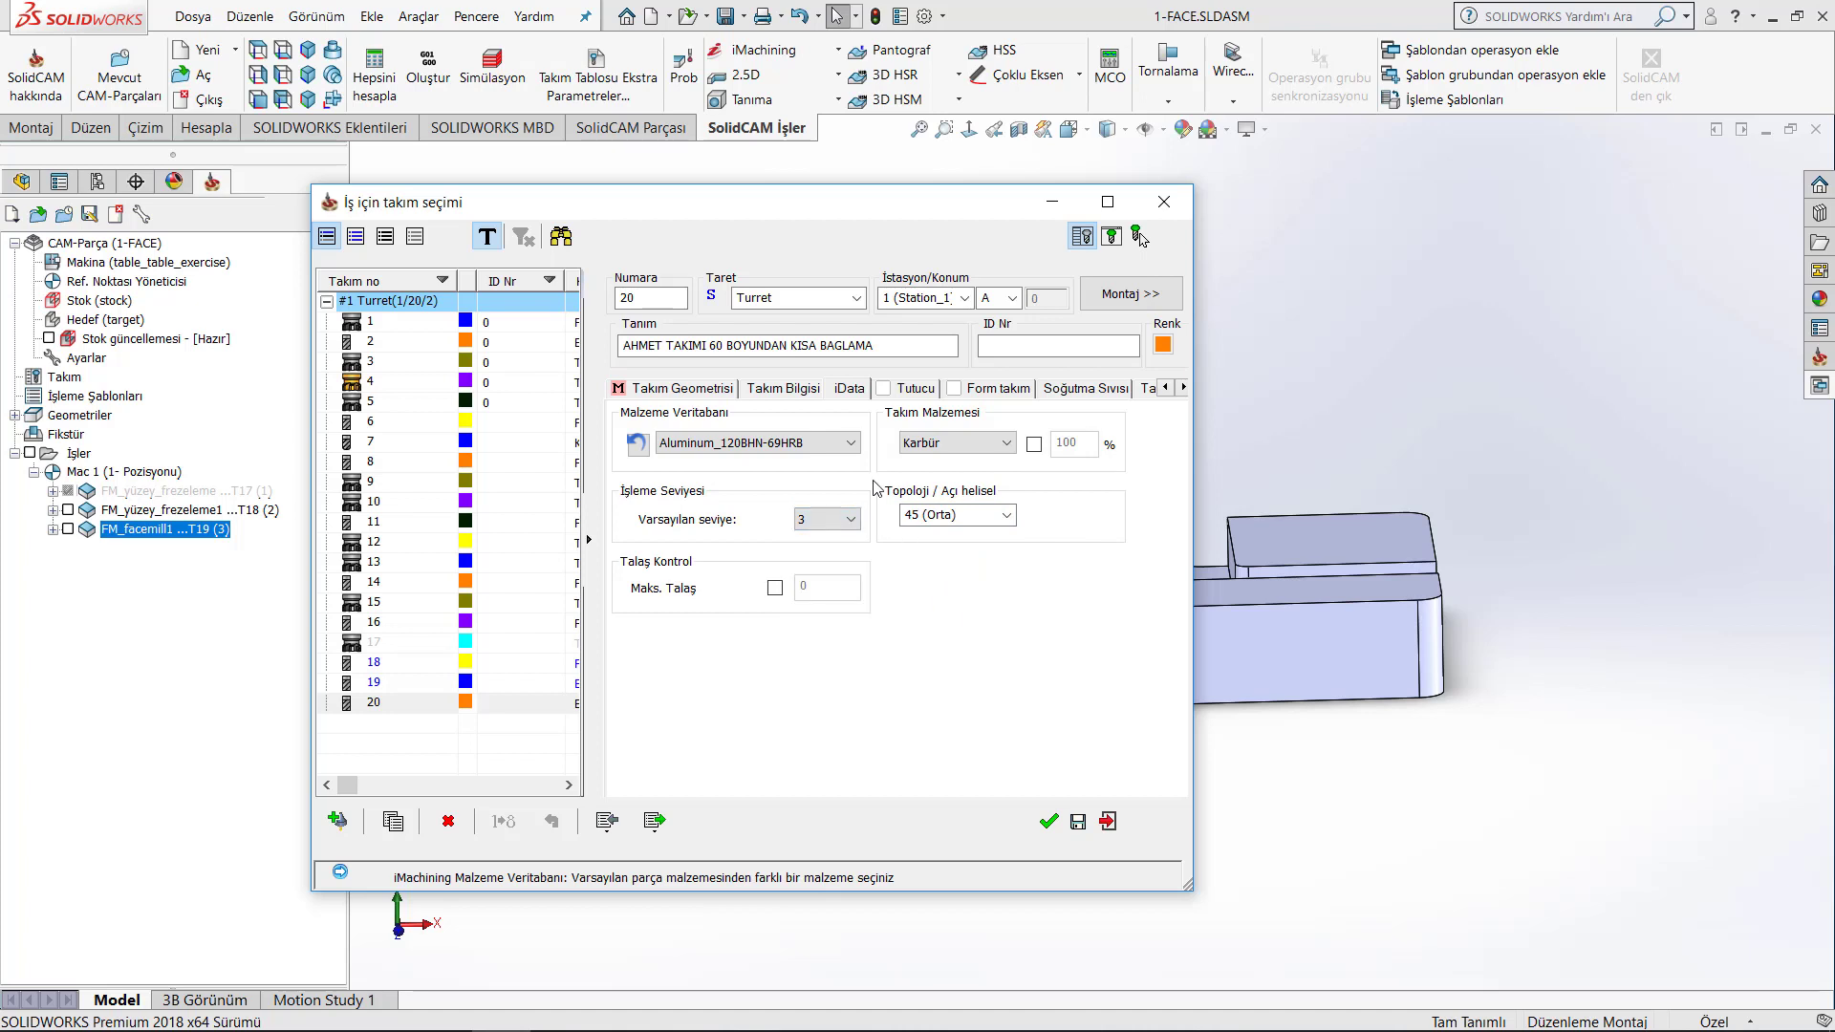
{"action": "left_click", "coordinate": [890, 392]}
- Pick BT50 ER 16x100 from the BT50 family in the Tutucu holder library
{"action": "left_click", "coordinate": [914, 388]}
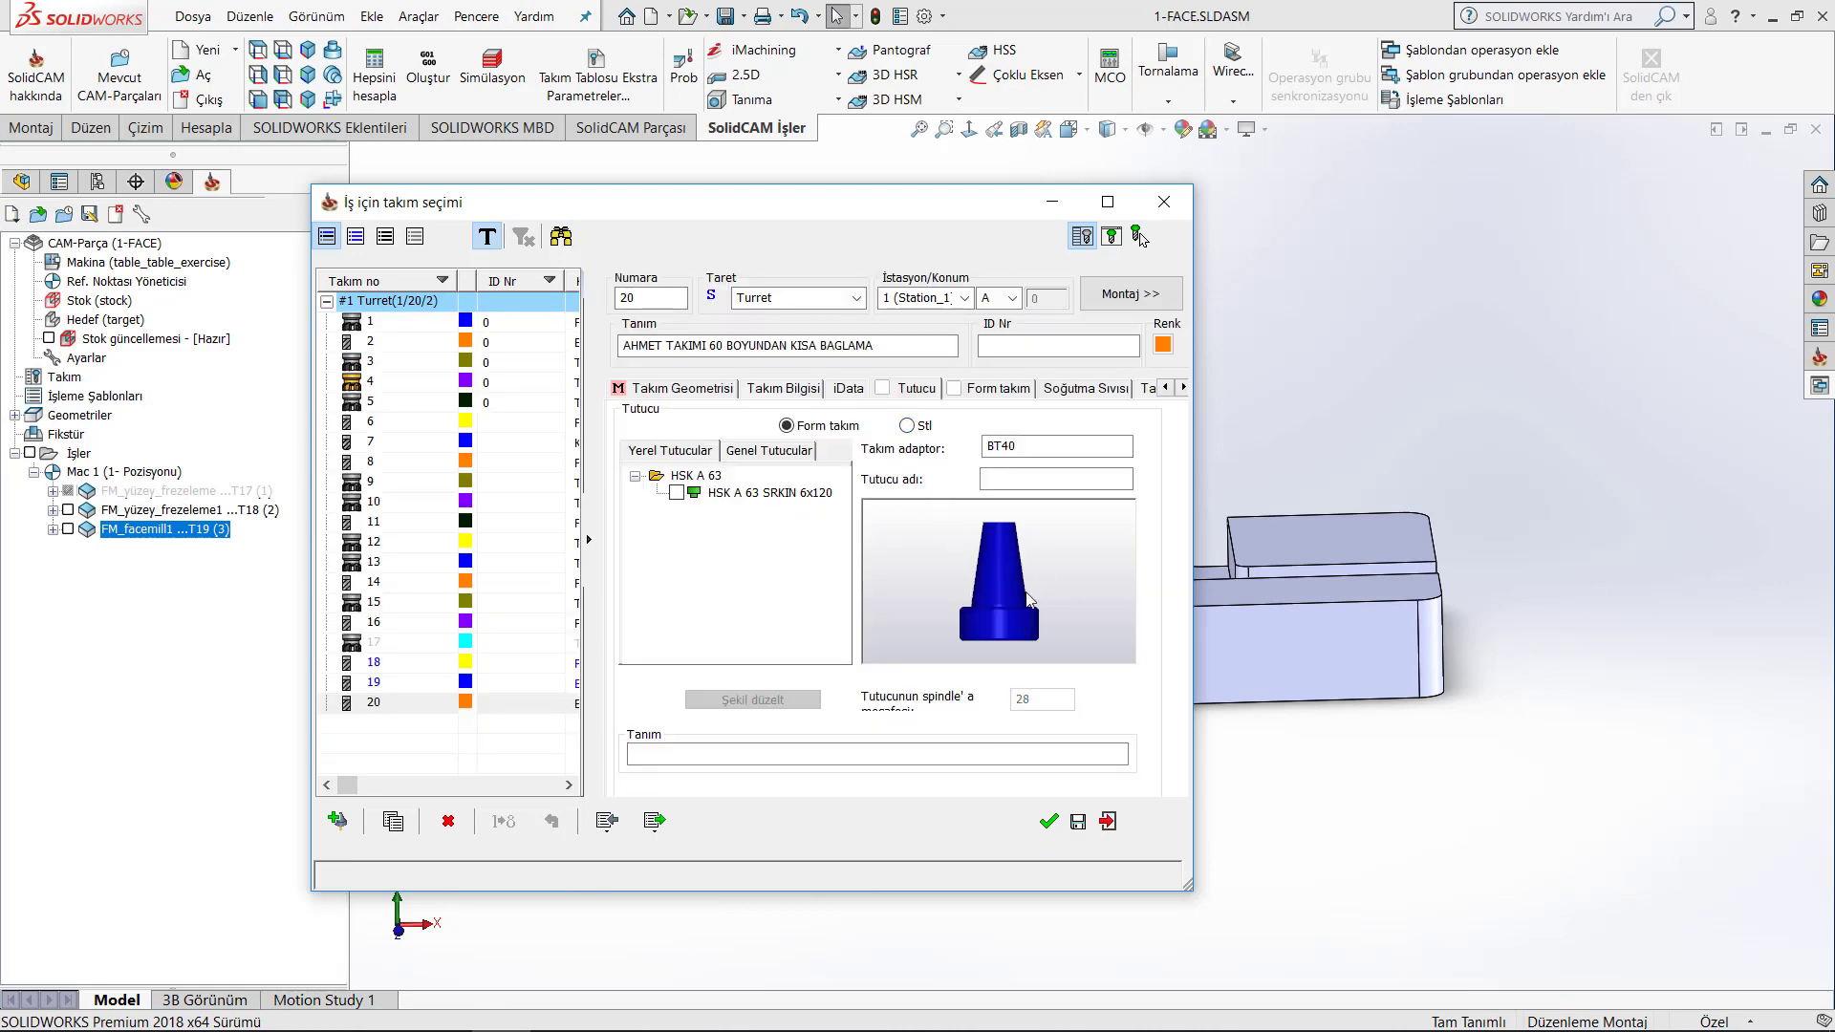
{"action": "left_click_drag", "start_coordinate": [1003, 599], "coordinate": [1032, 597]}
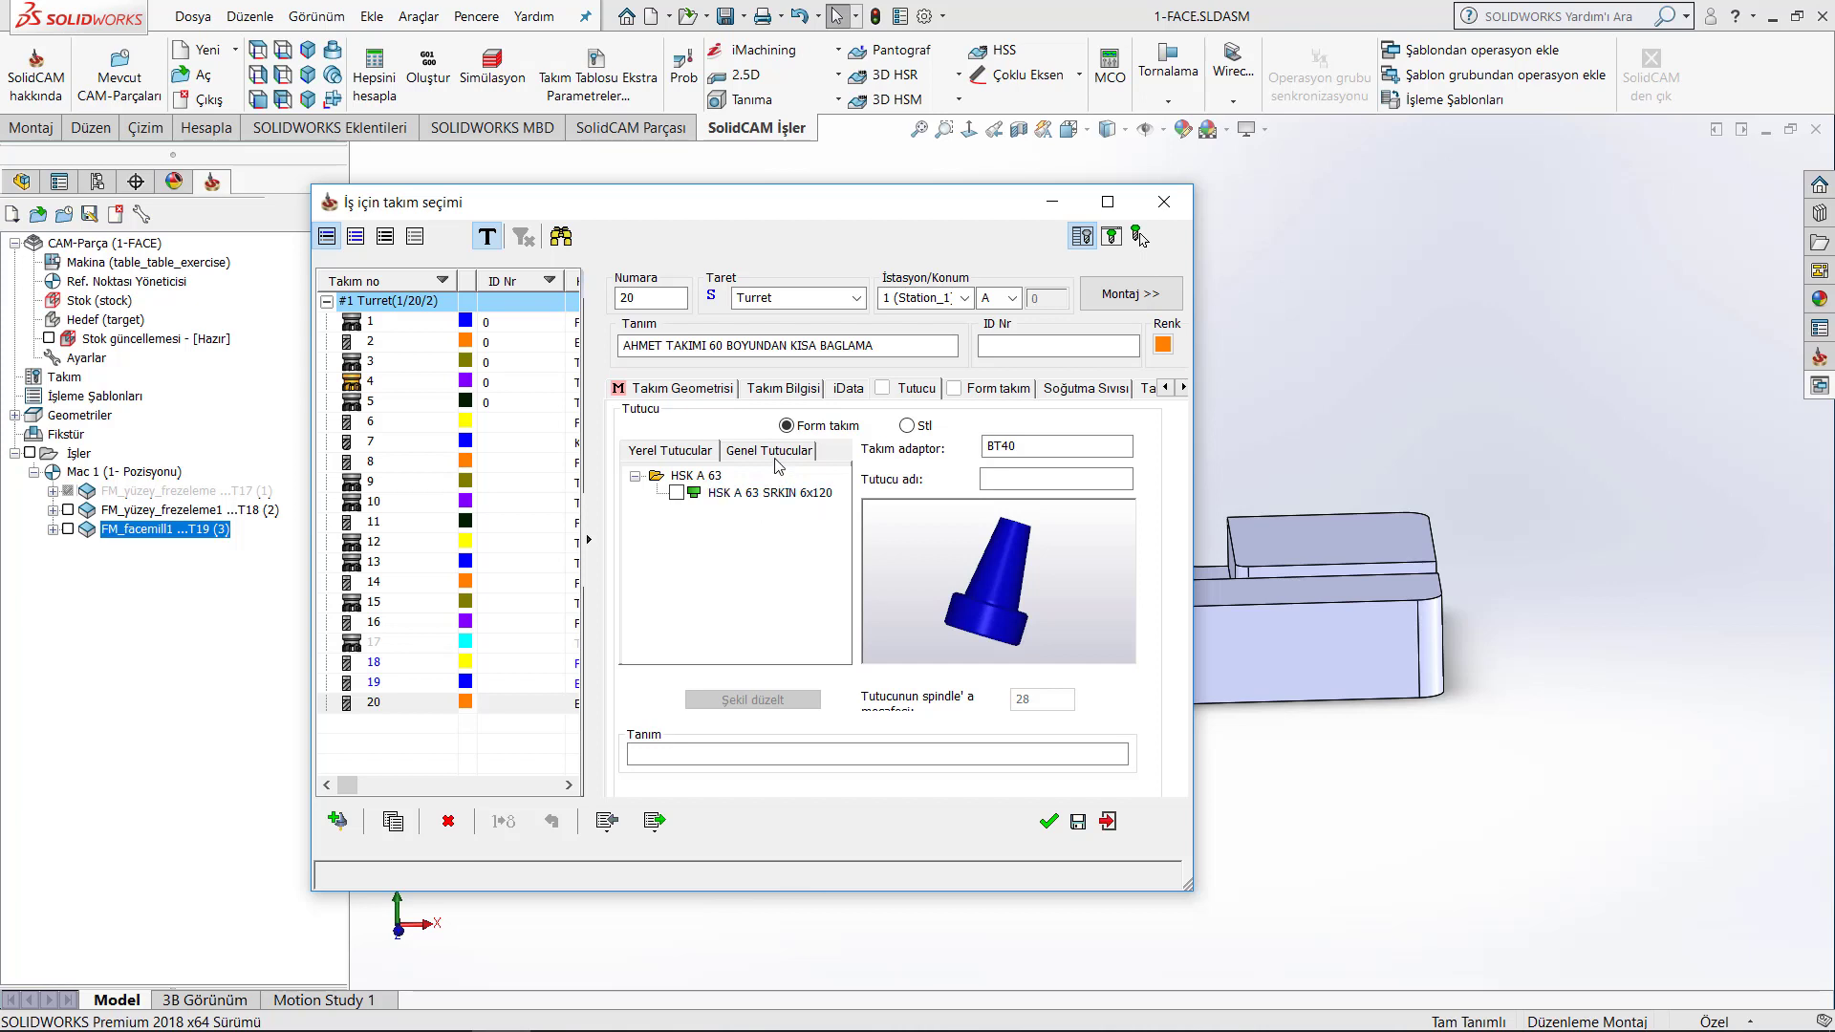
{"action": "left_click", "coordinate": [777, 464]}
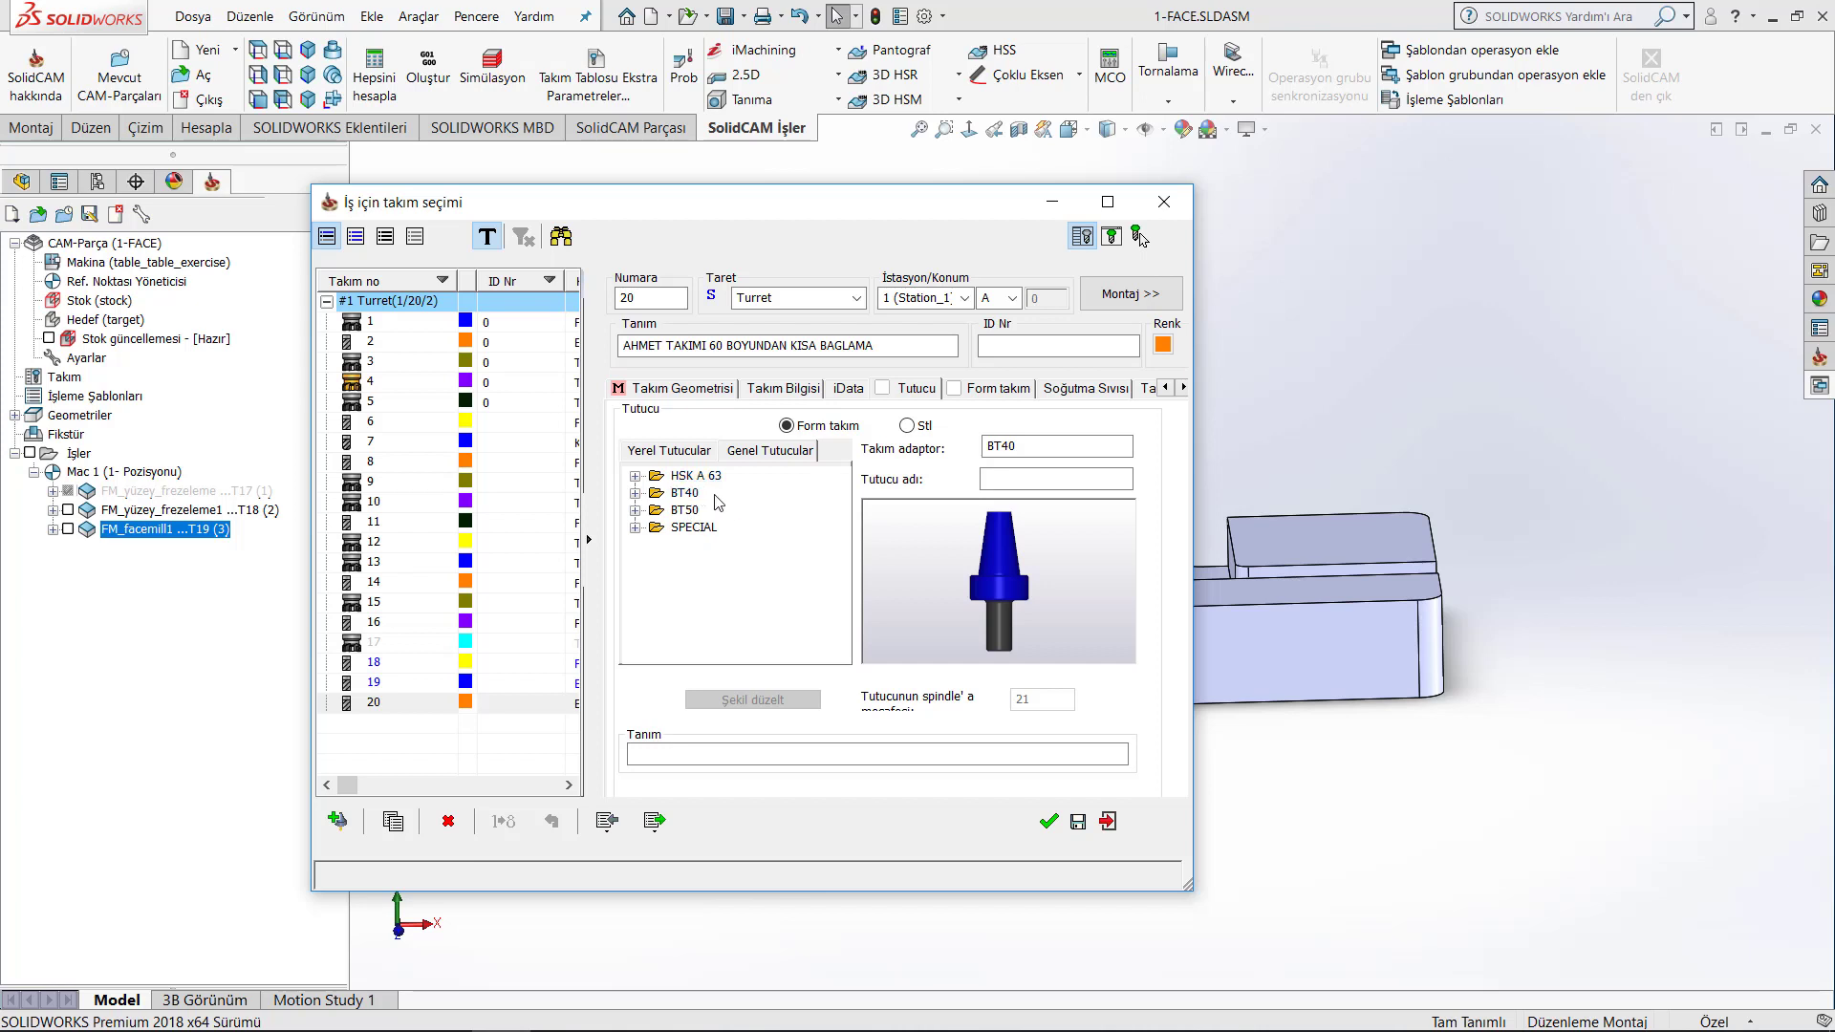
{"action": "left_click", "coordinate": [635, 510]}
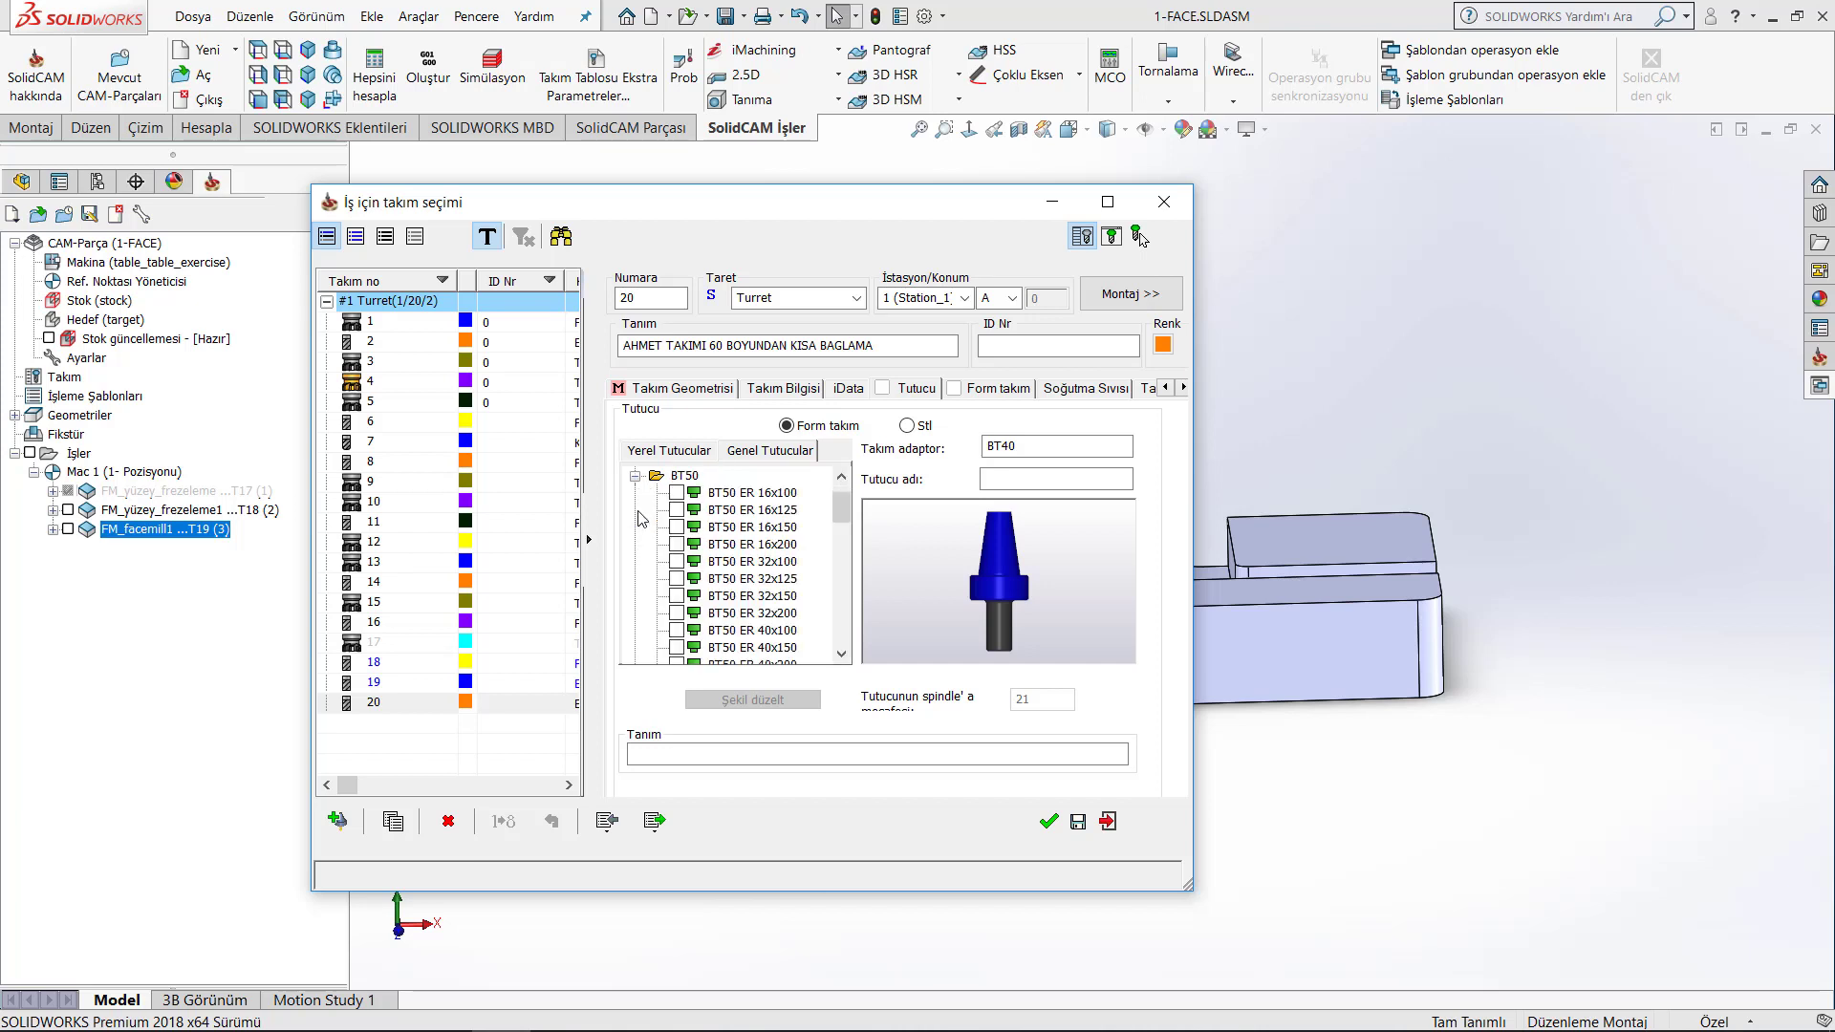
{"action": "left_click", "coordinate": [751, 527]}
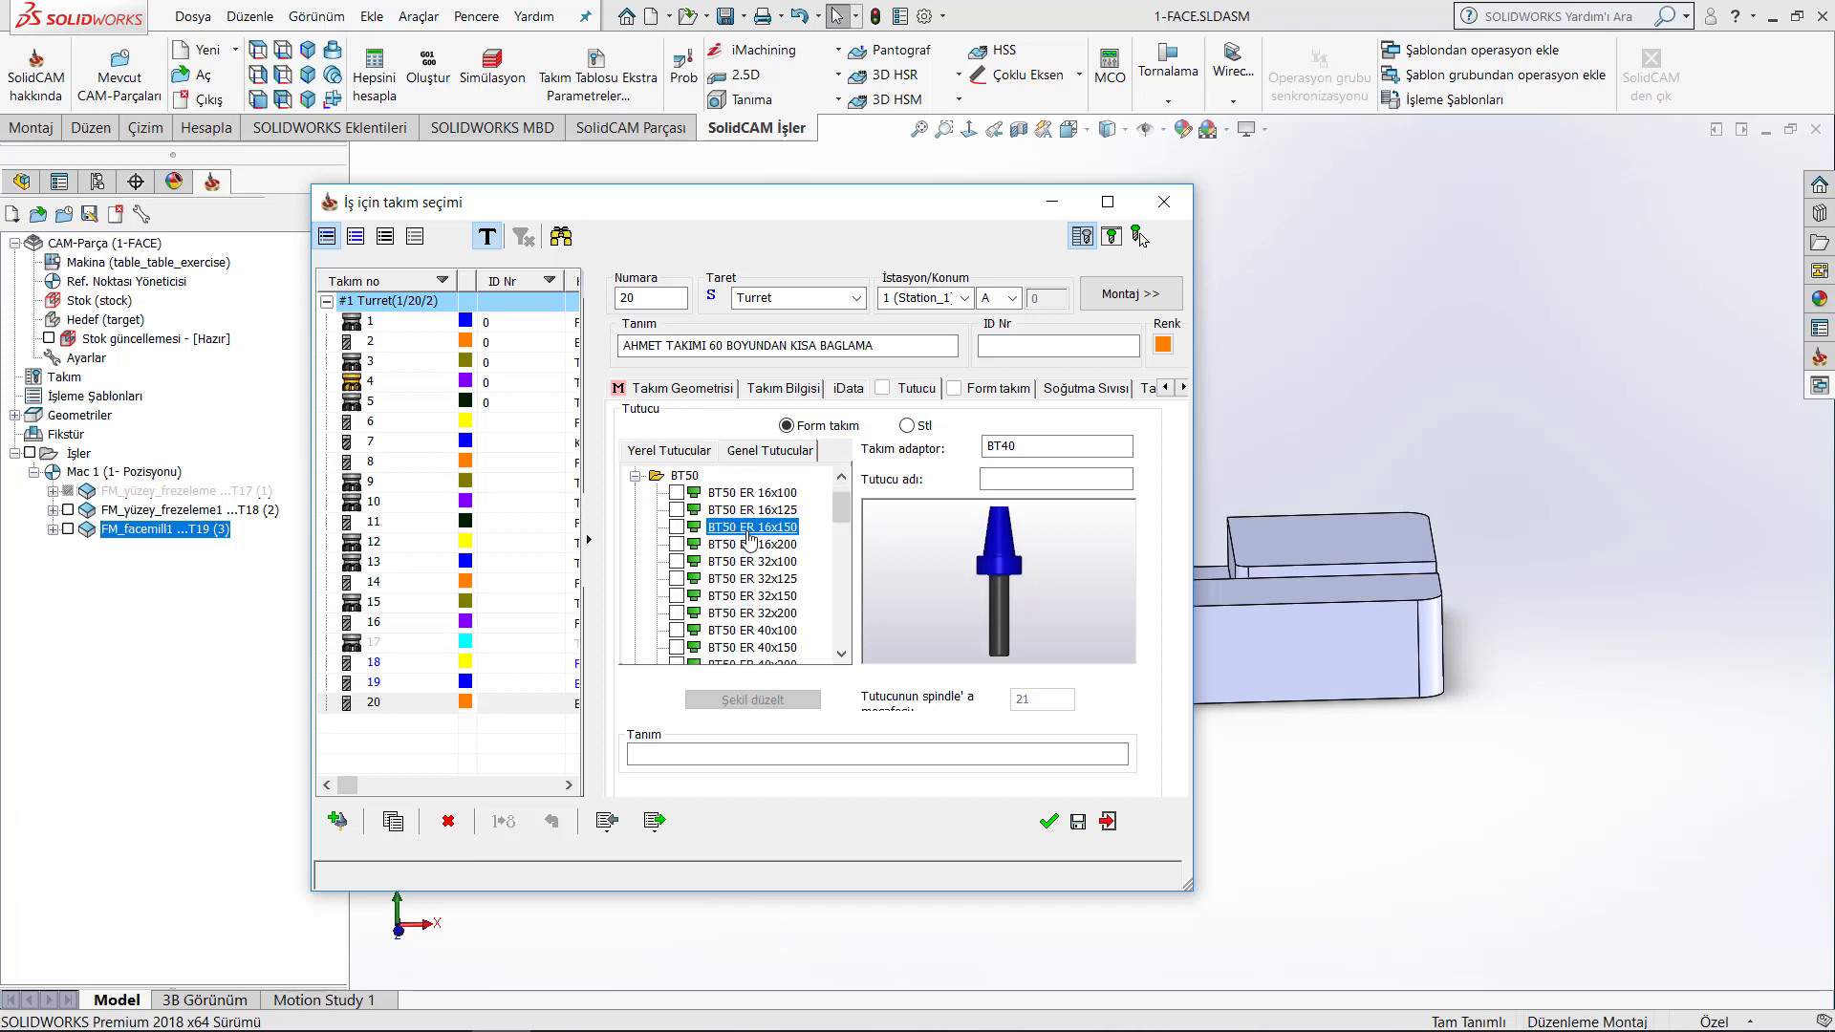
{"action": "key", "text": "Down"}
{"action": "key", "text": "Down"}
{"action": "key", "text": "Down"}
{"action": "key", "text": "Down"}
{"action": "key", "text": "Down"}
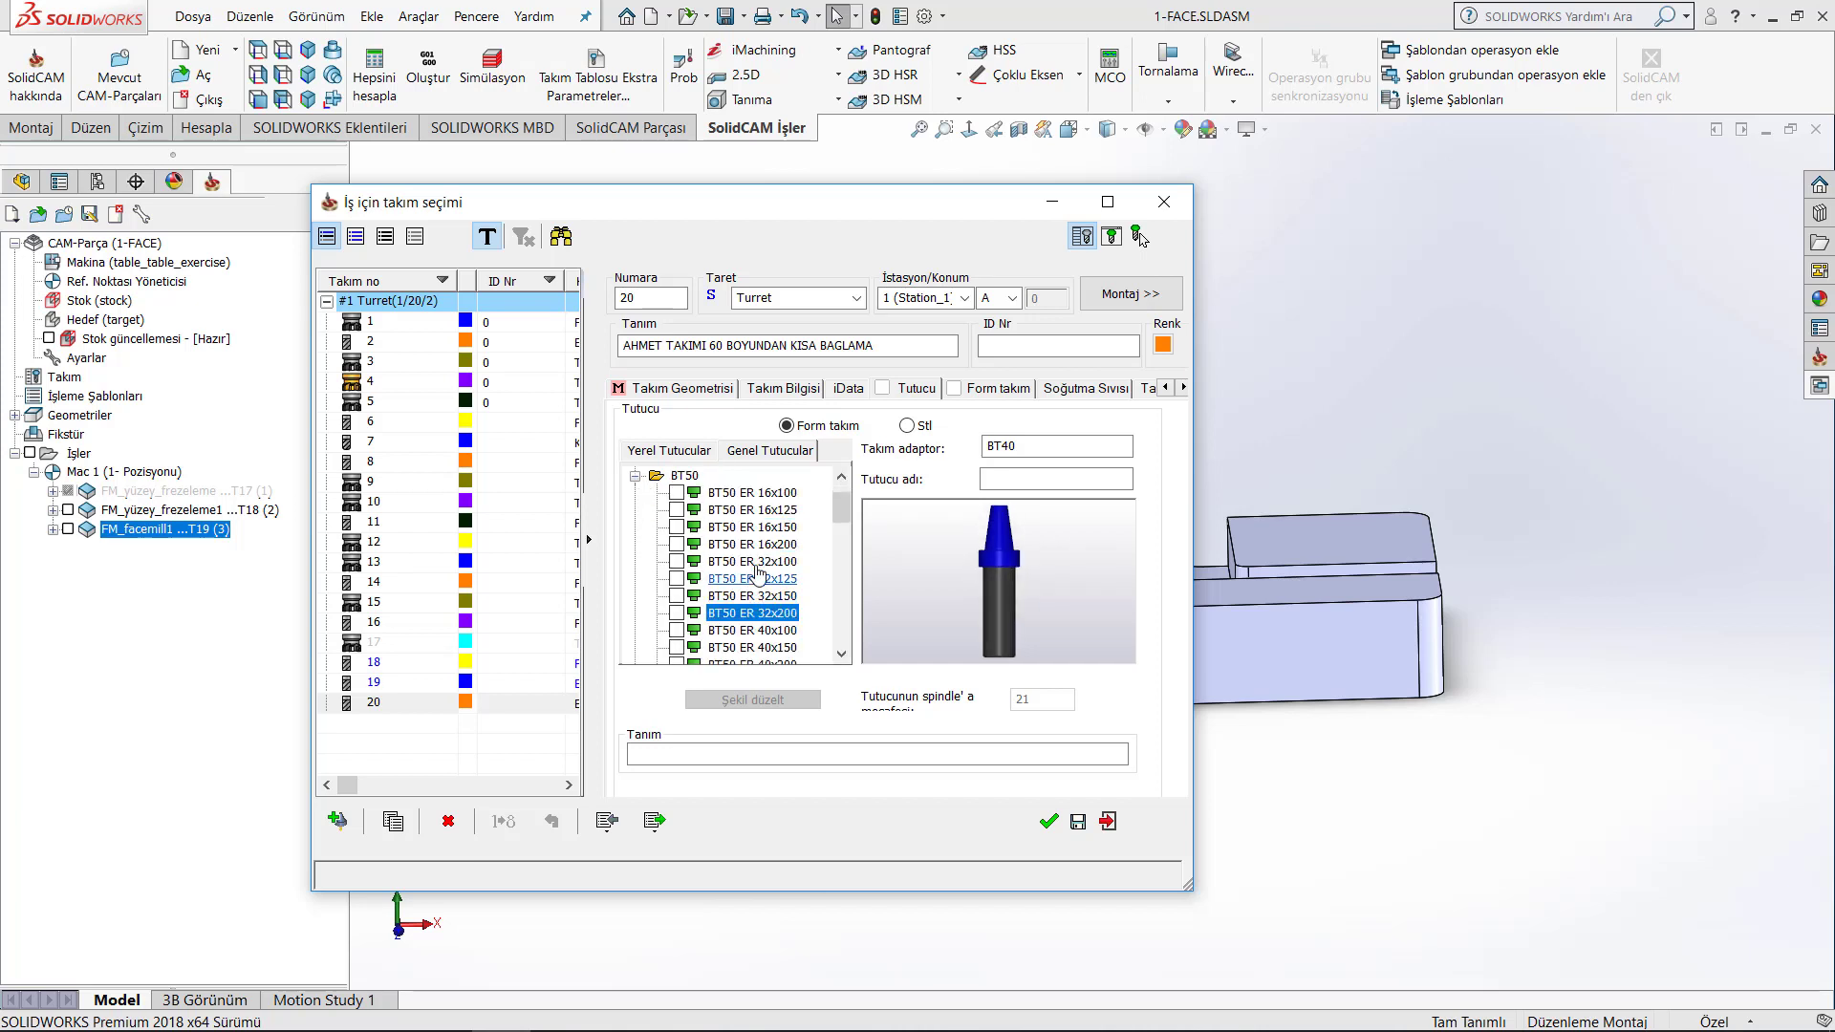
{"action": "left_click", "coordinate": [770, 493]}
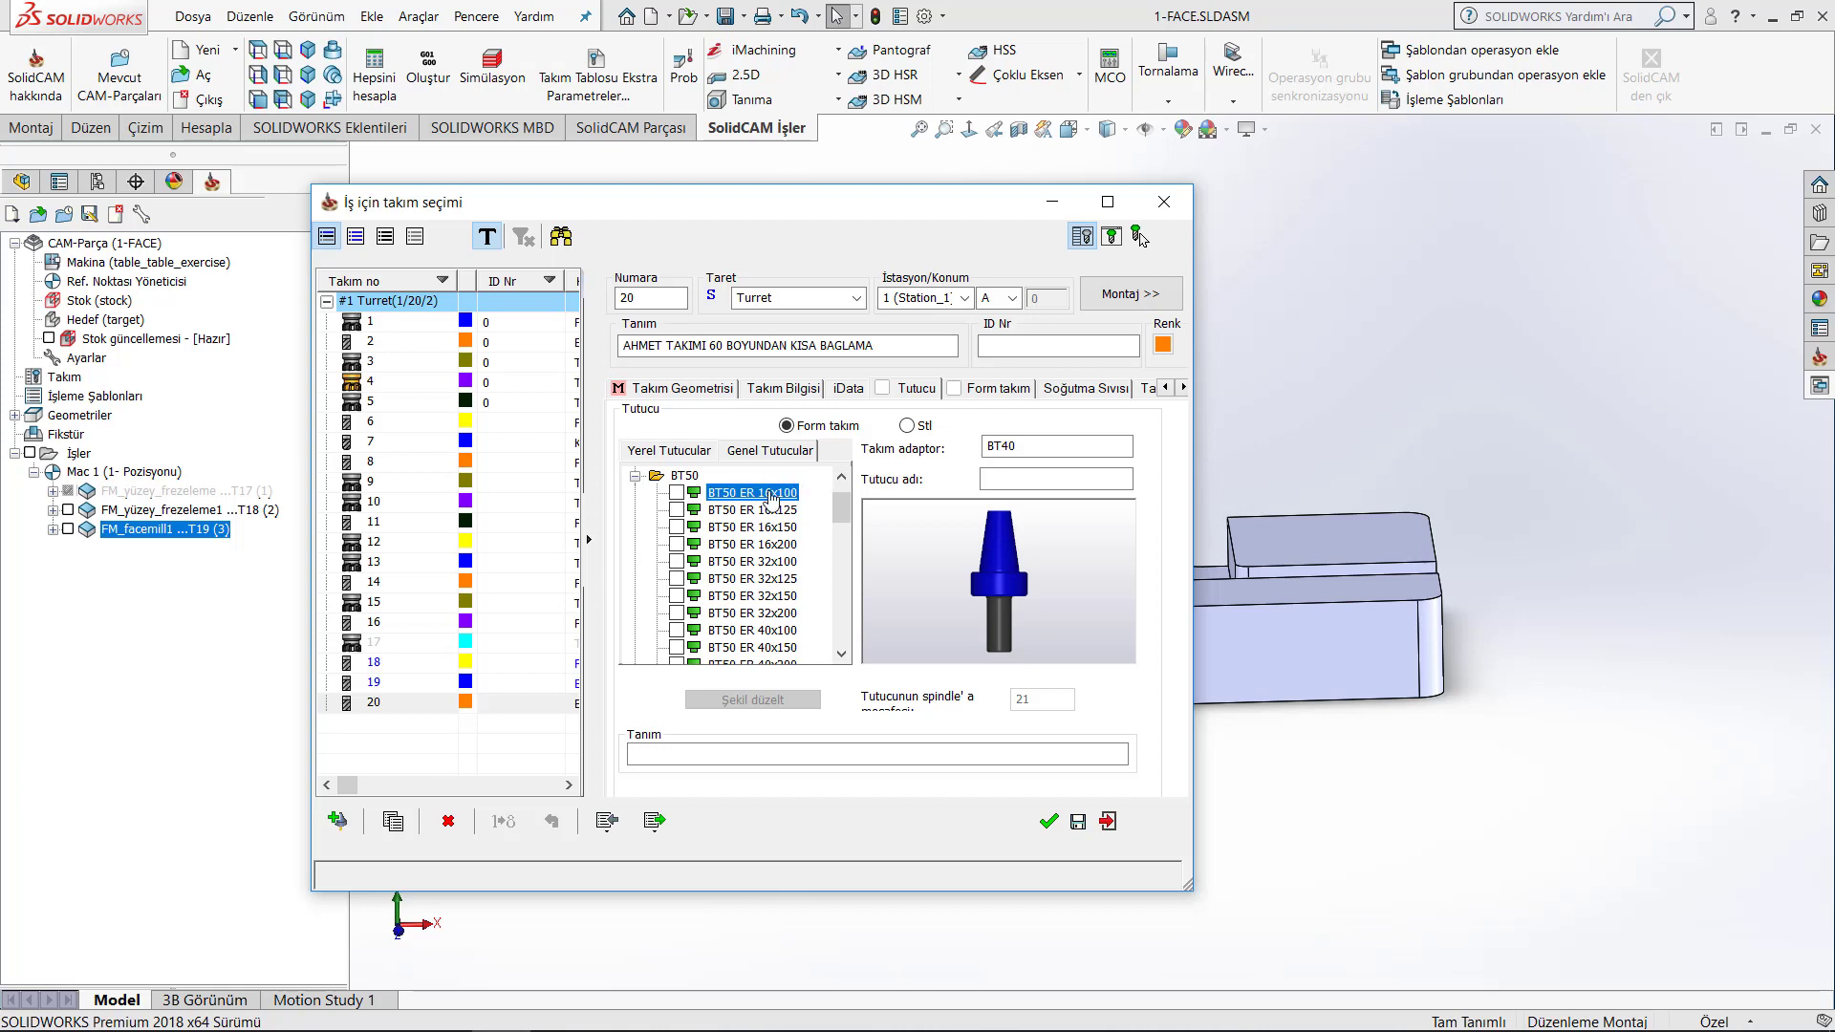
{"action": "left_click", "coordinate": [677, 494]}
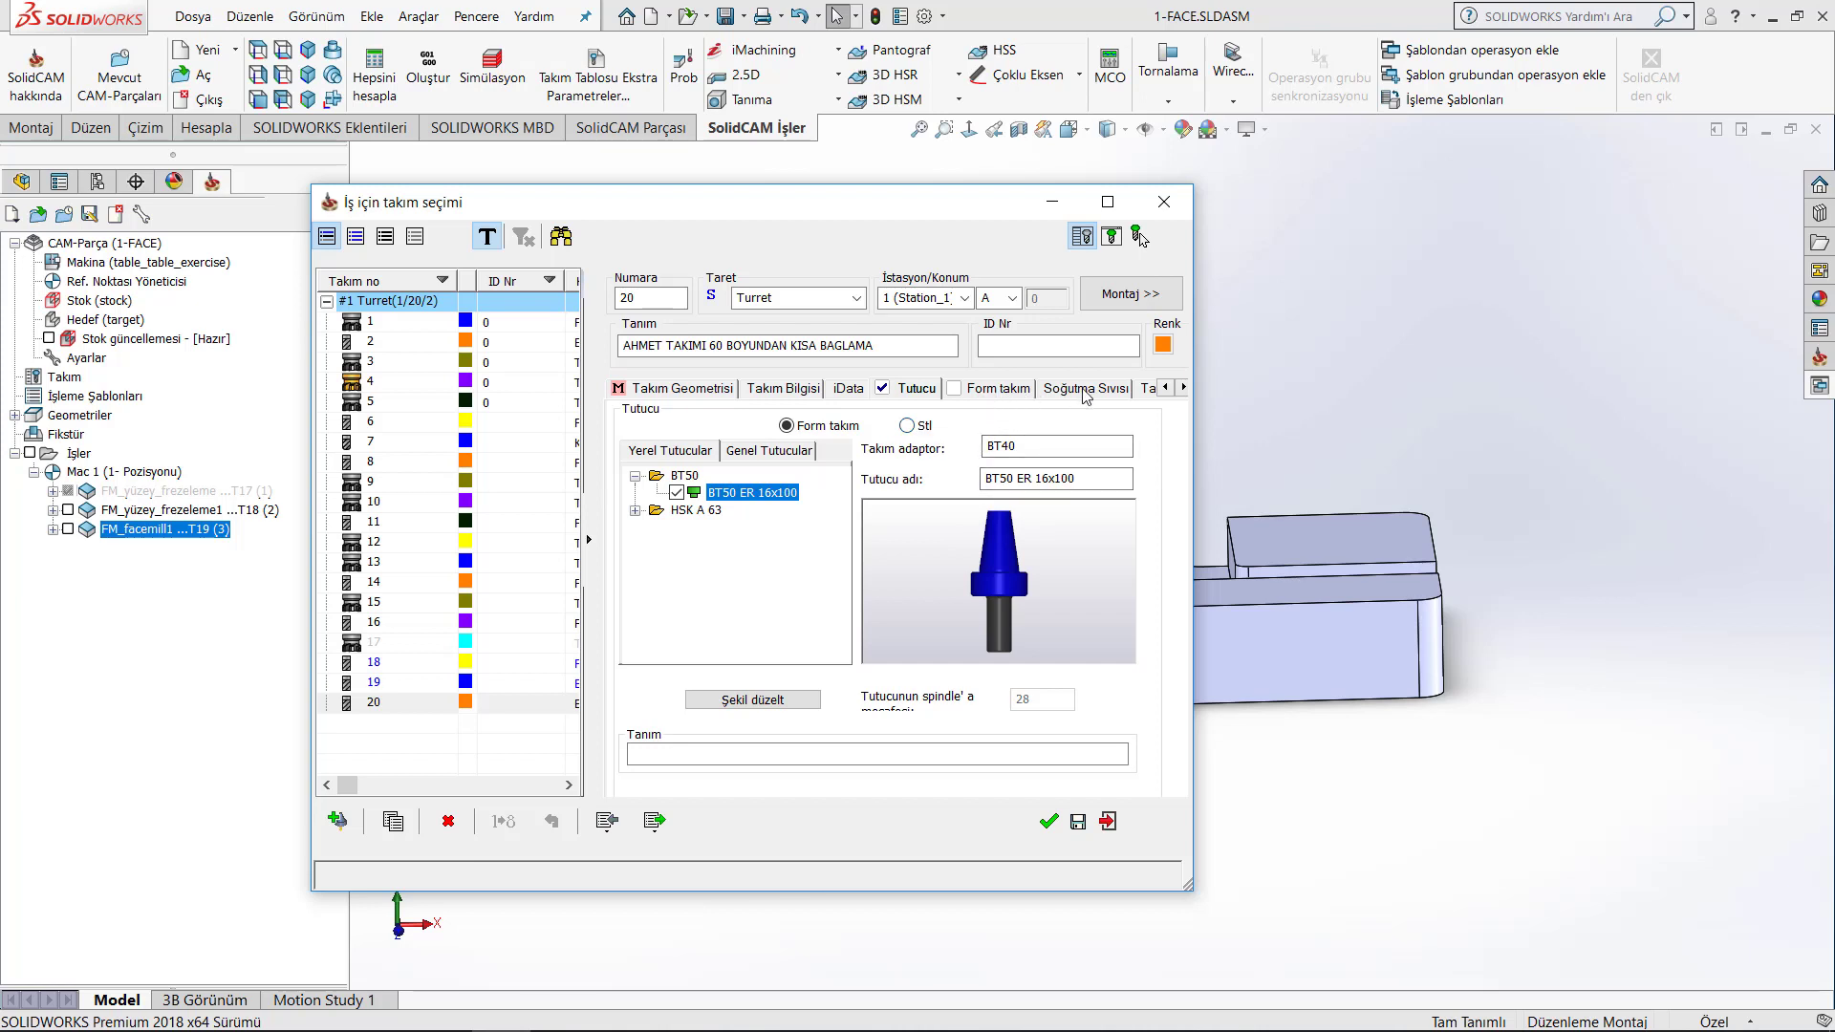
- Show tool 20's Soğutma Sıvısı settings, glancing at Makina Soğutma before returning to Taret Soğutma
{"action": "left_click", "coordinate": [997, 389]}
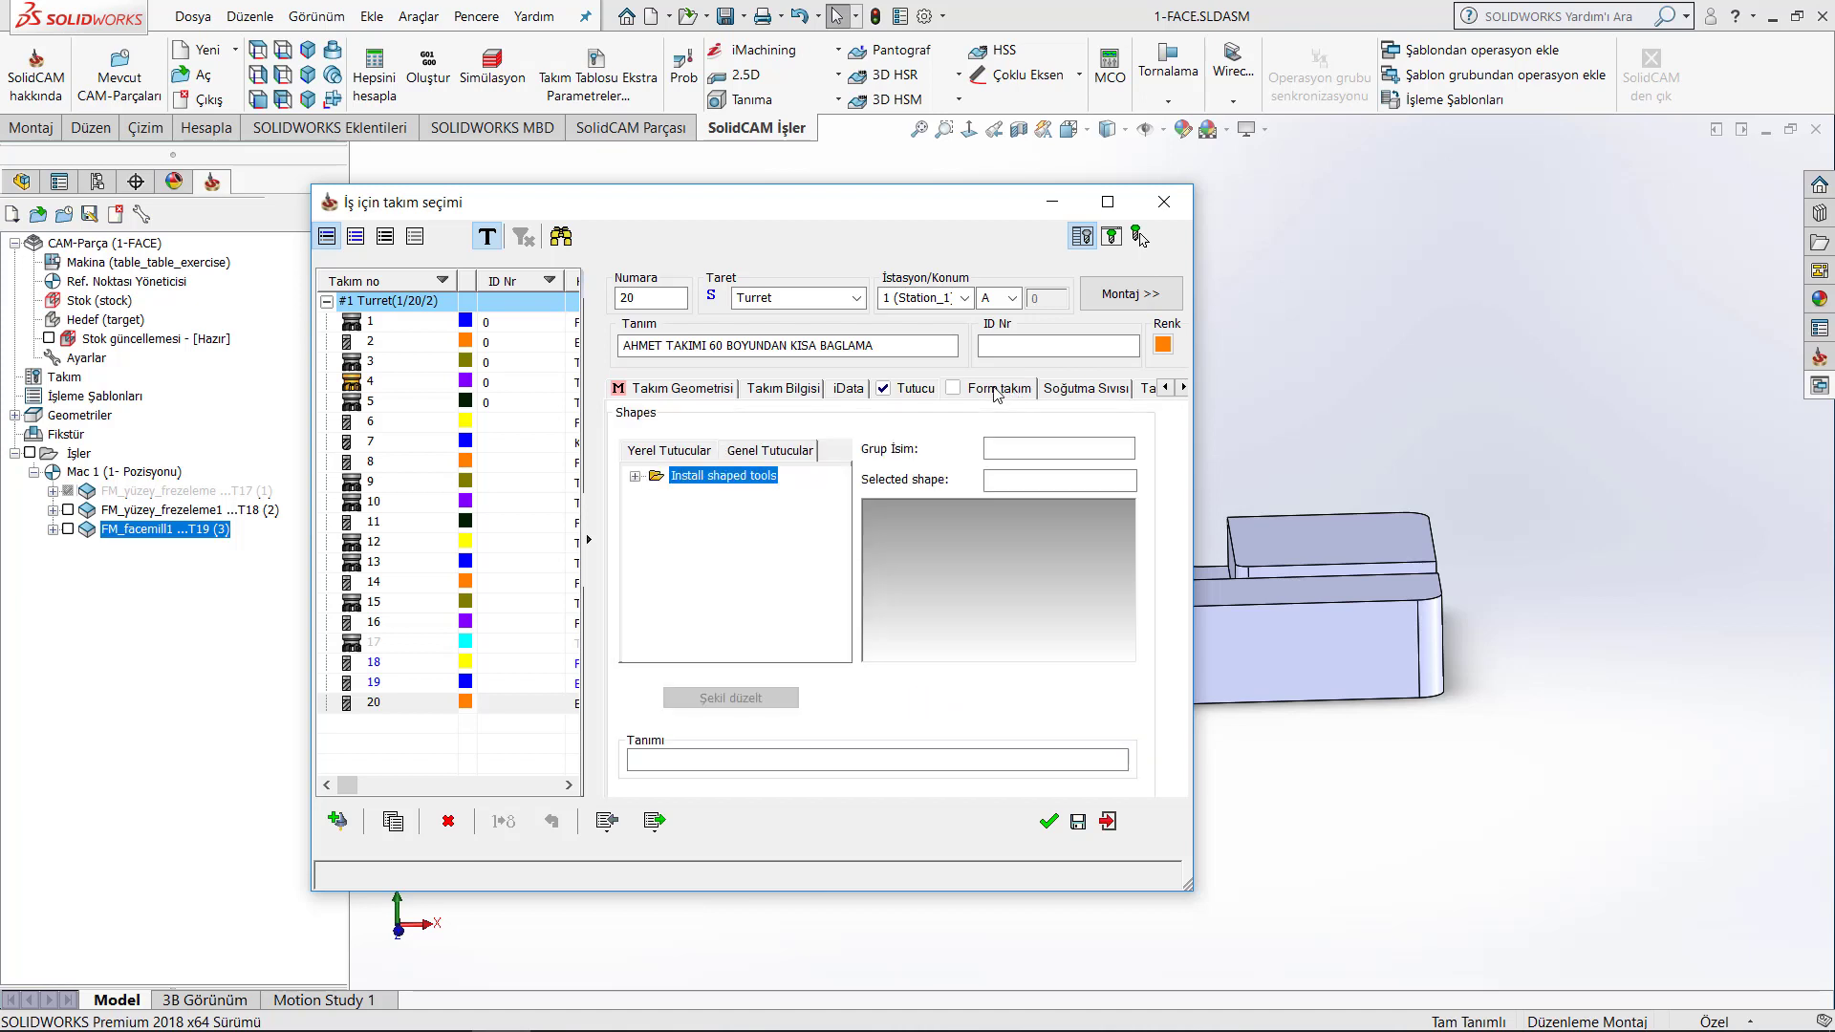
{"action": "left_click", "coordinate": [1090, 388]}
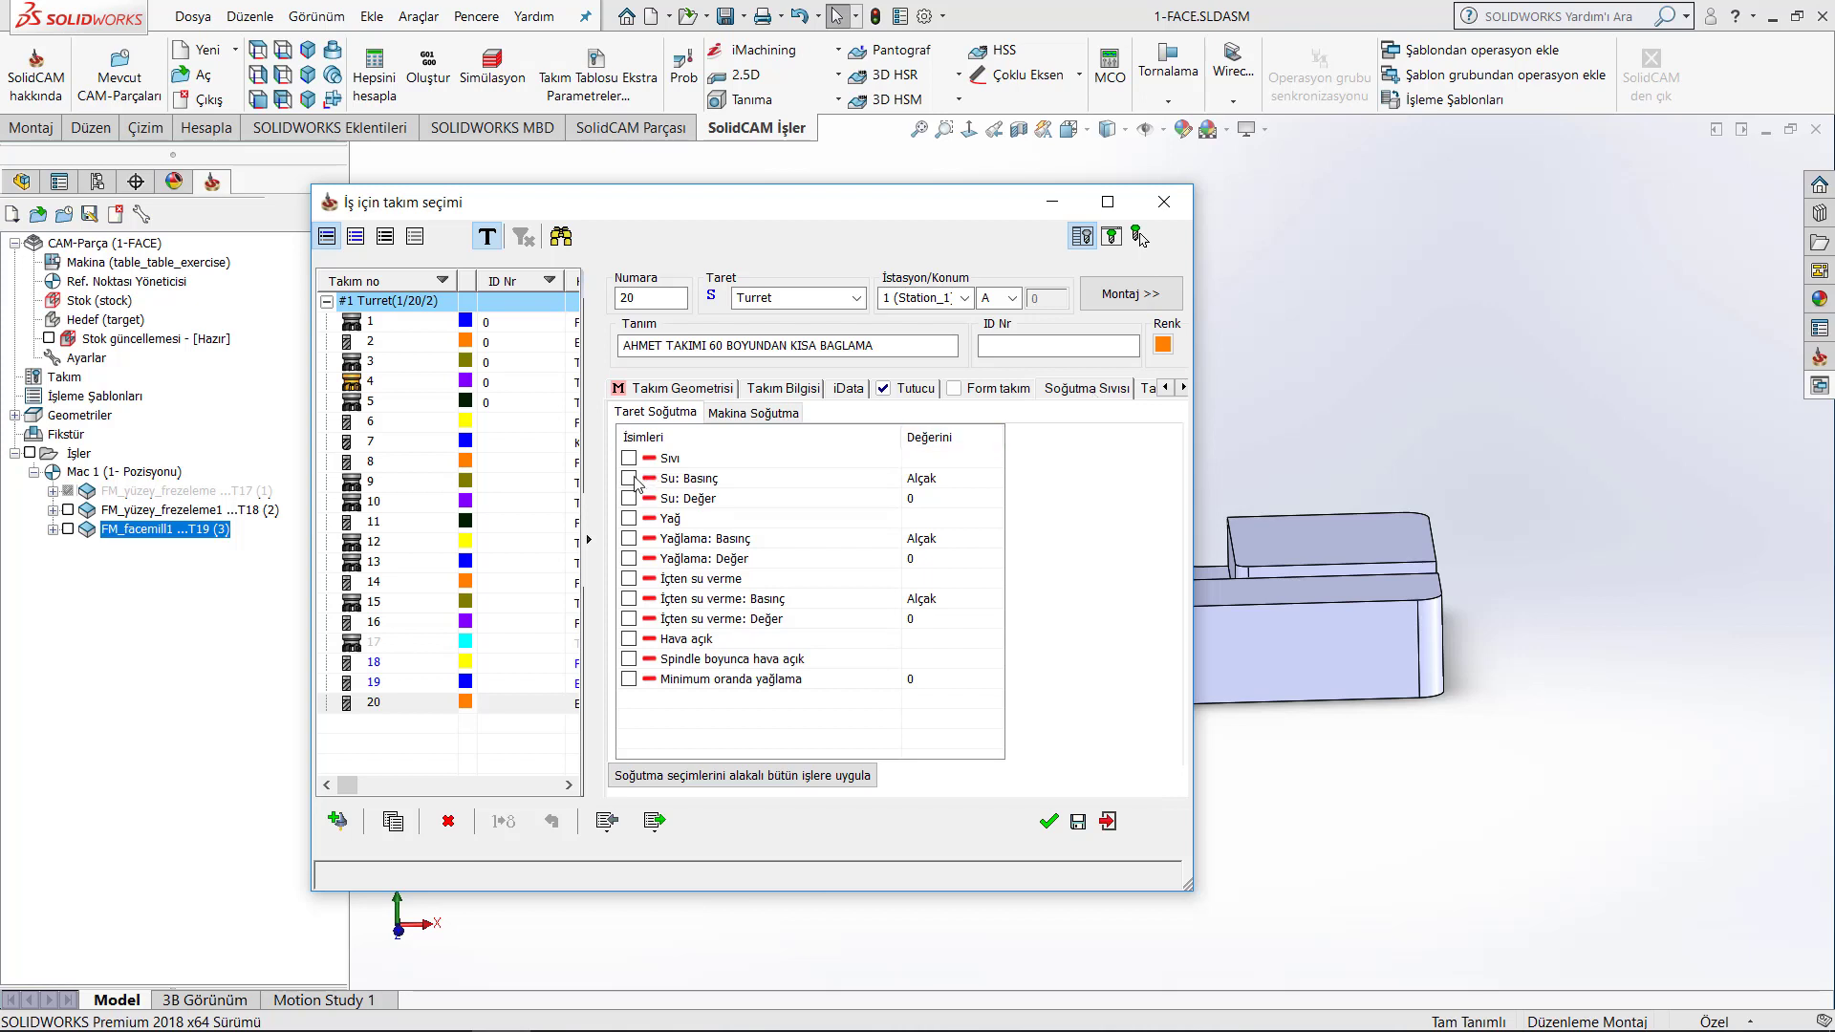
{"action": "left_click", "coordinate": [753, 412]}
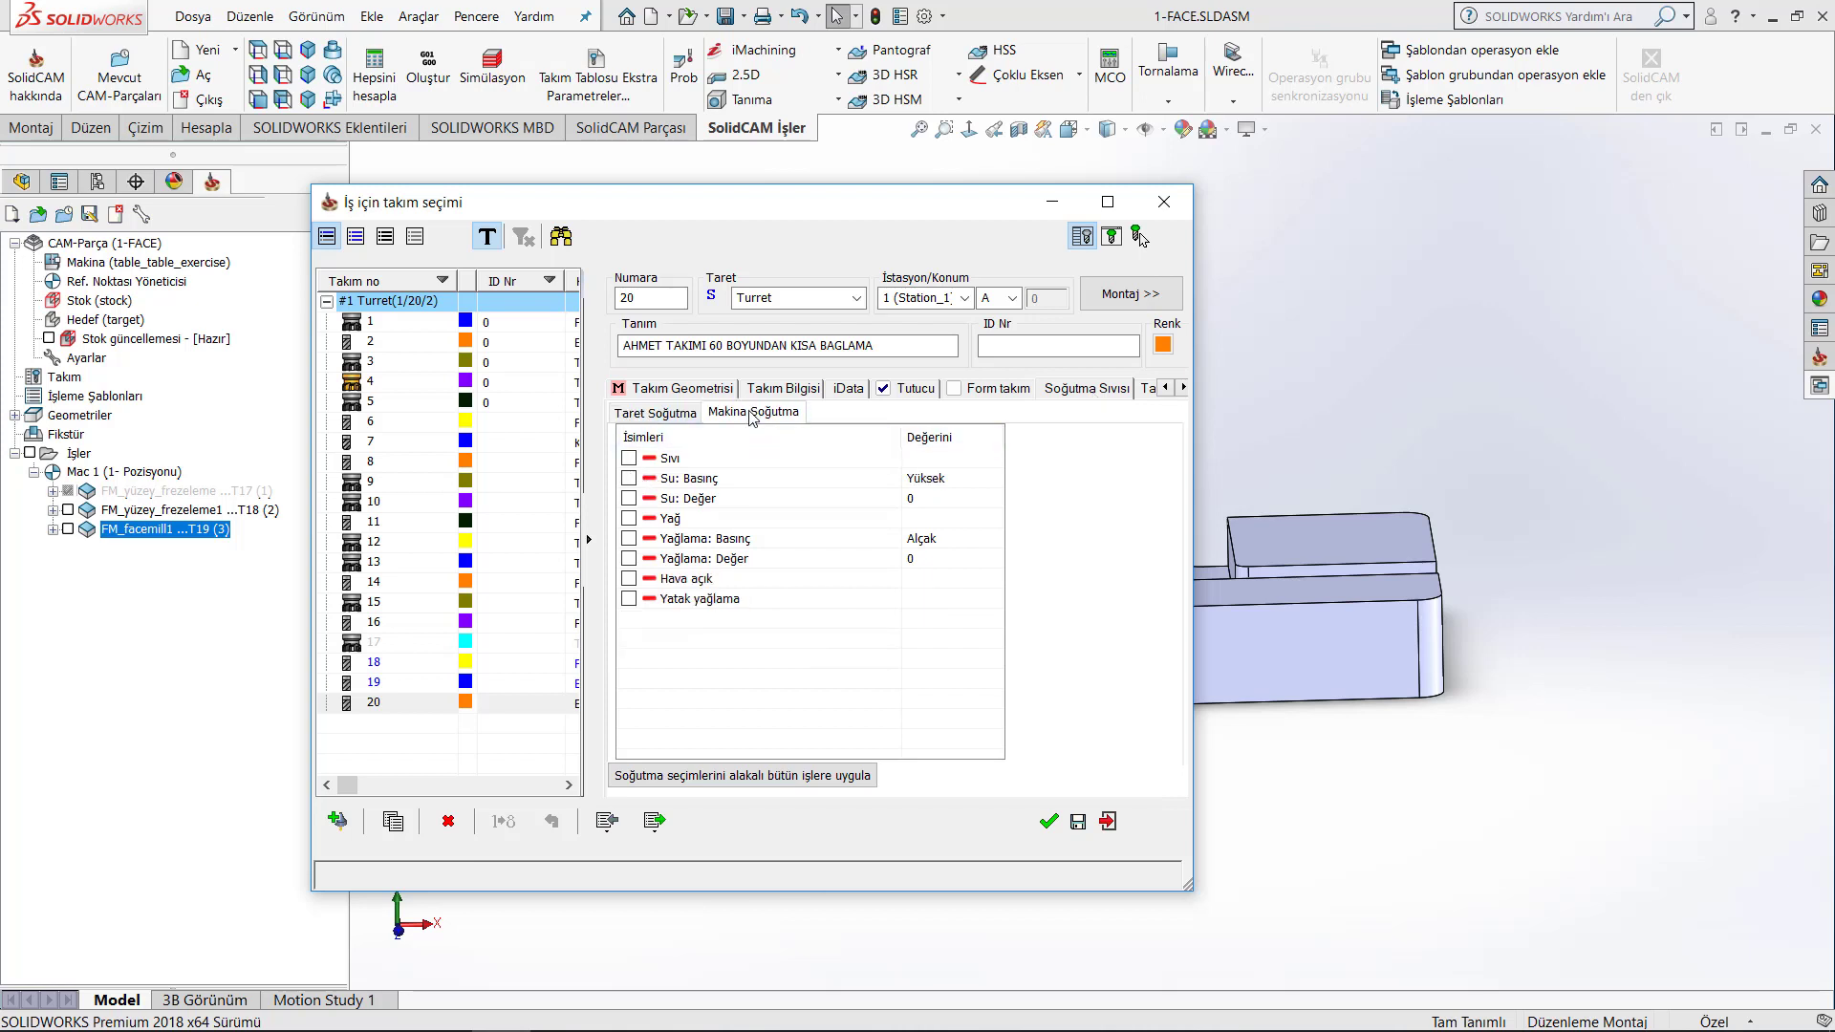
{"action": "left_click", "coordinate": [667, 414]}
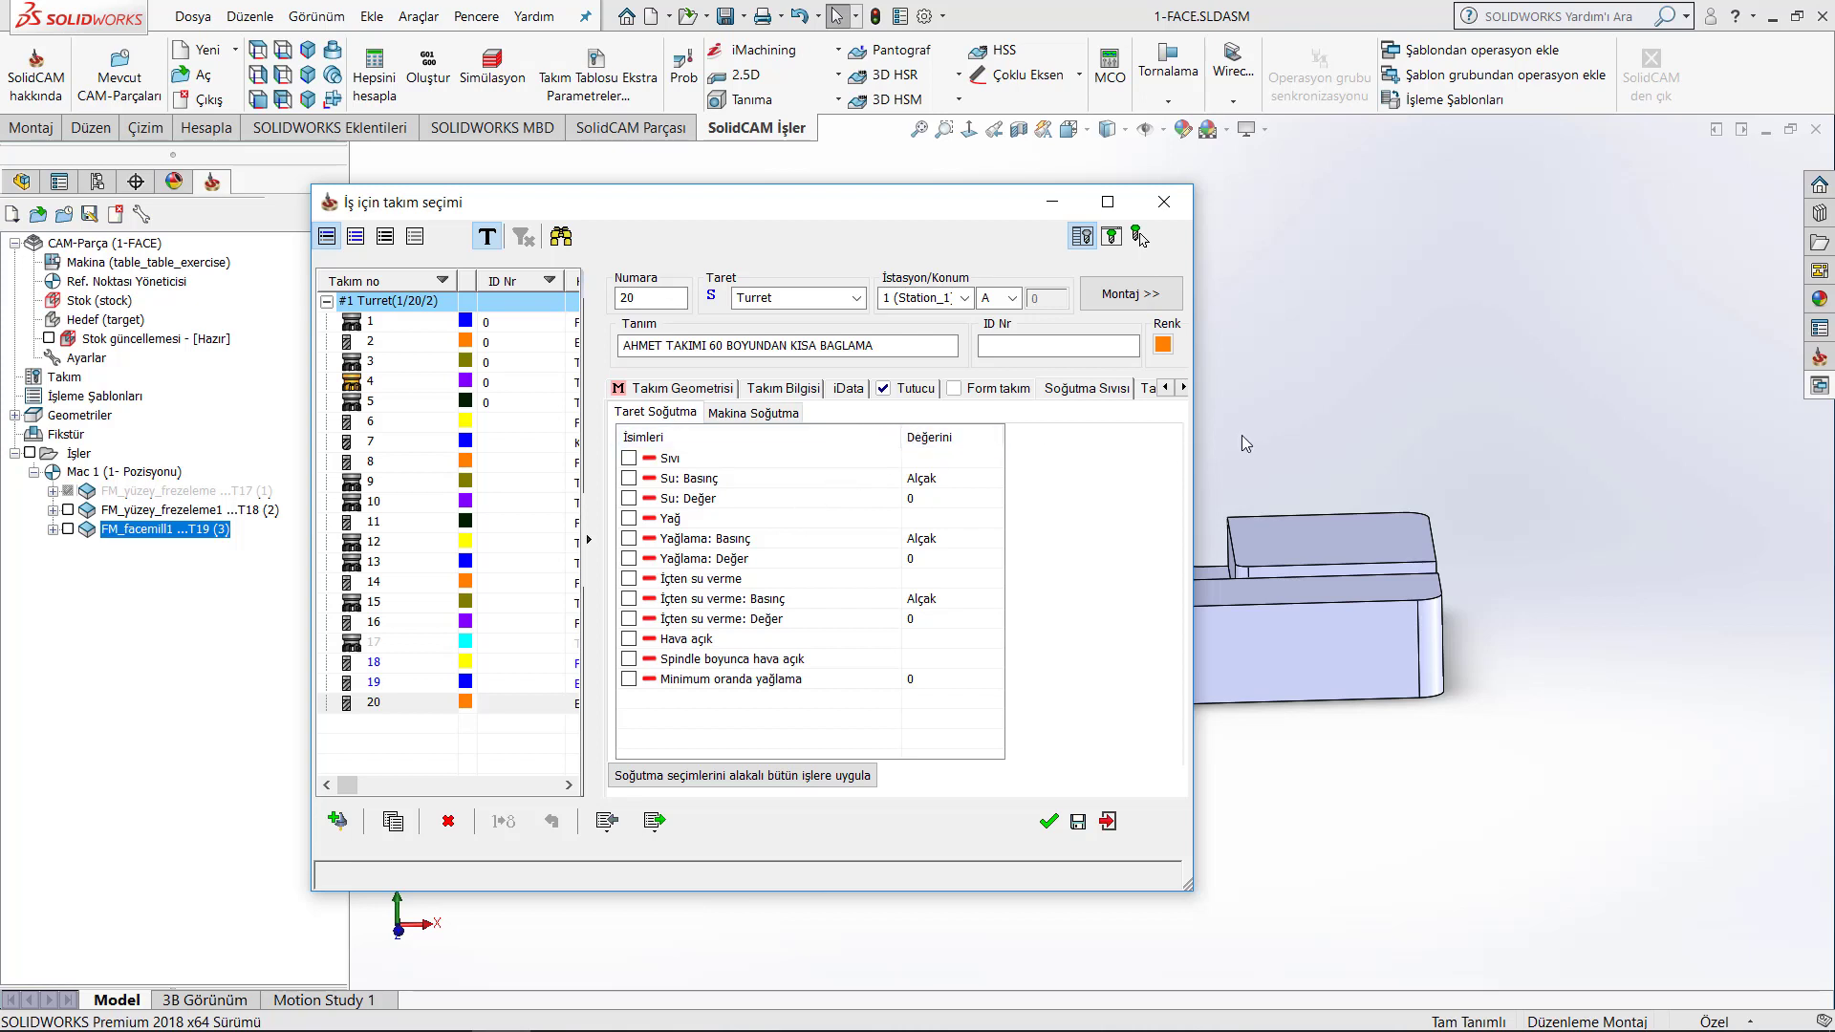
- Open tool 20's Mesaj page under Takım hazırlama and step through fields Mesaj 1–4
{"action": "left_click", "coordinate": [1185, 388]}
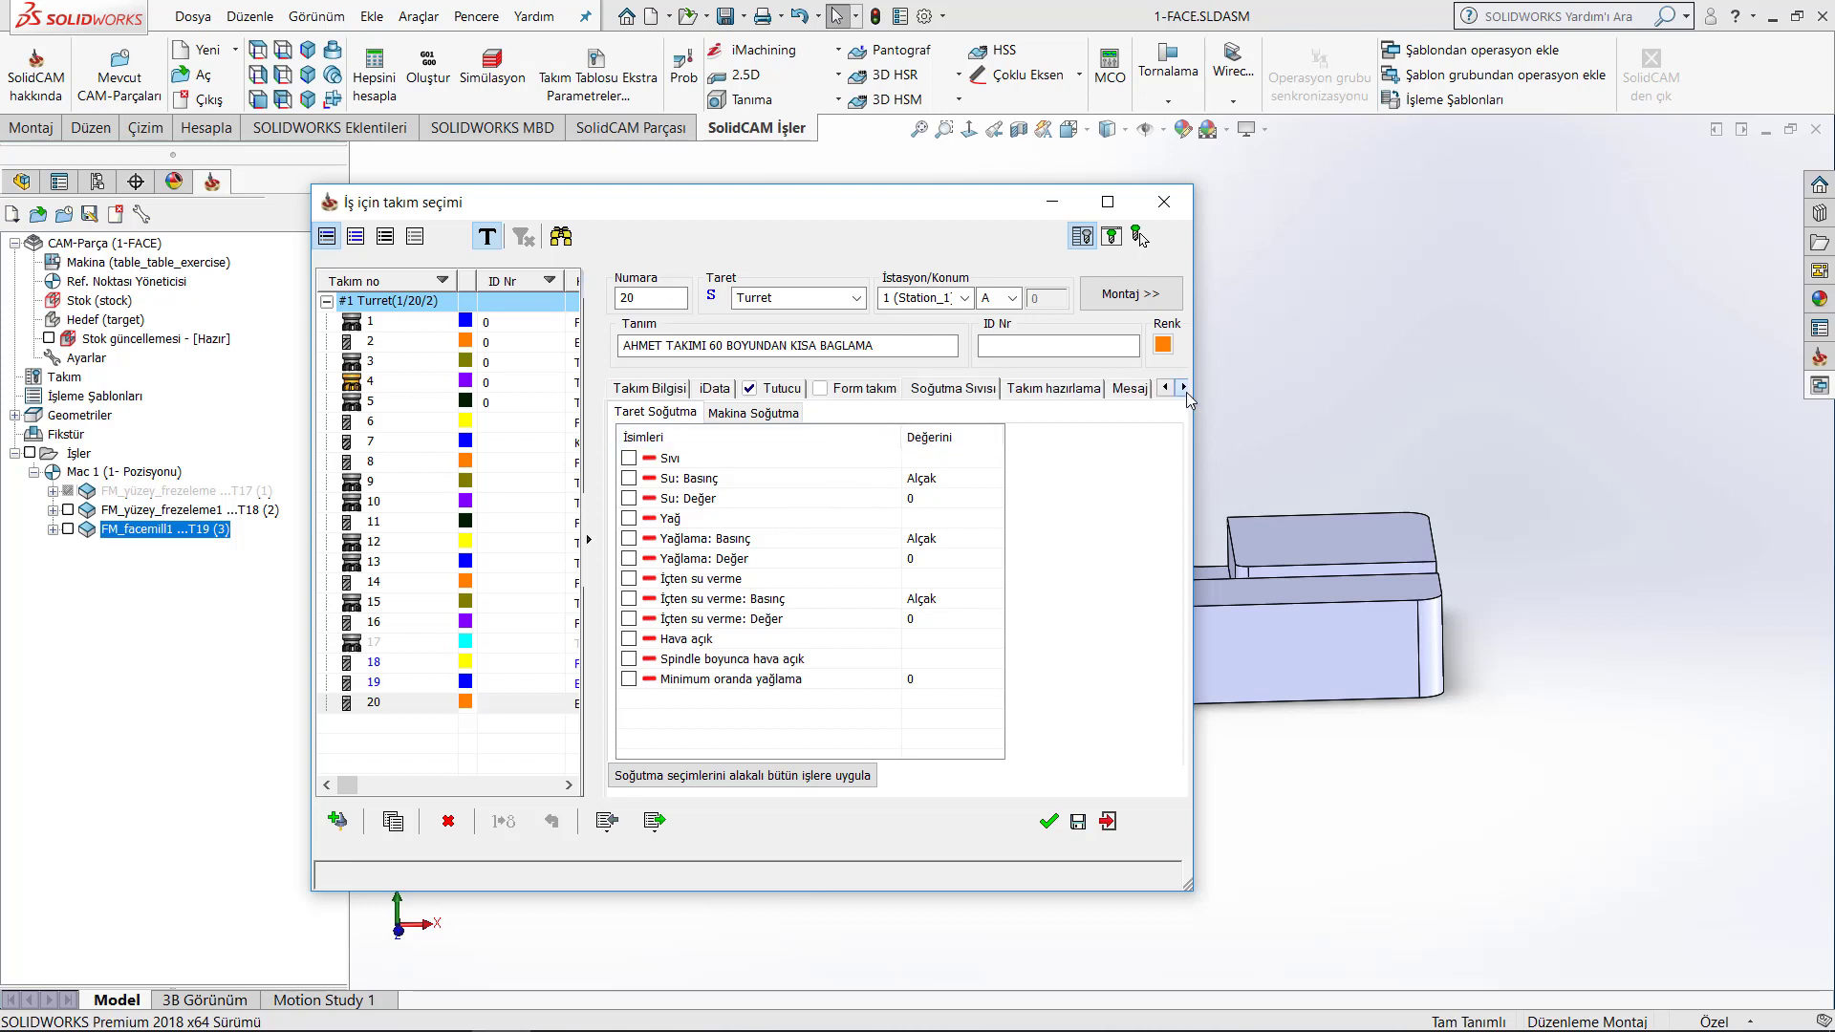
{"action": "left_click", "coordinate": [1067, 401]}
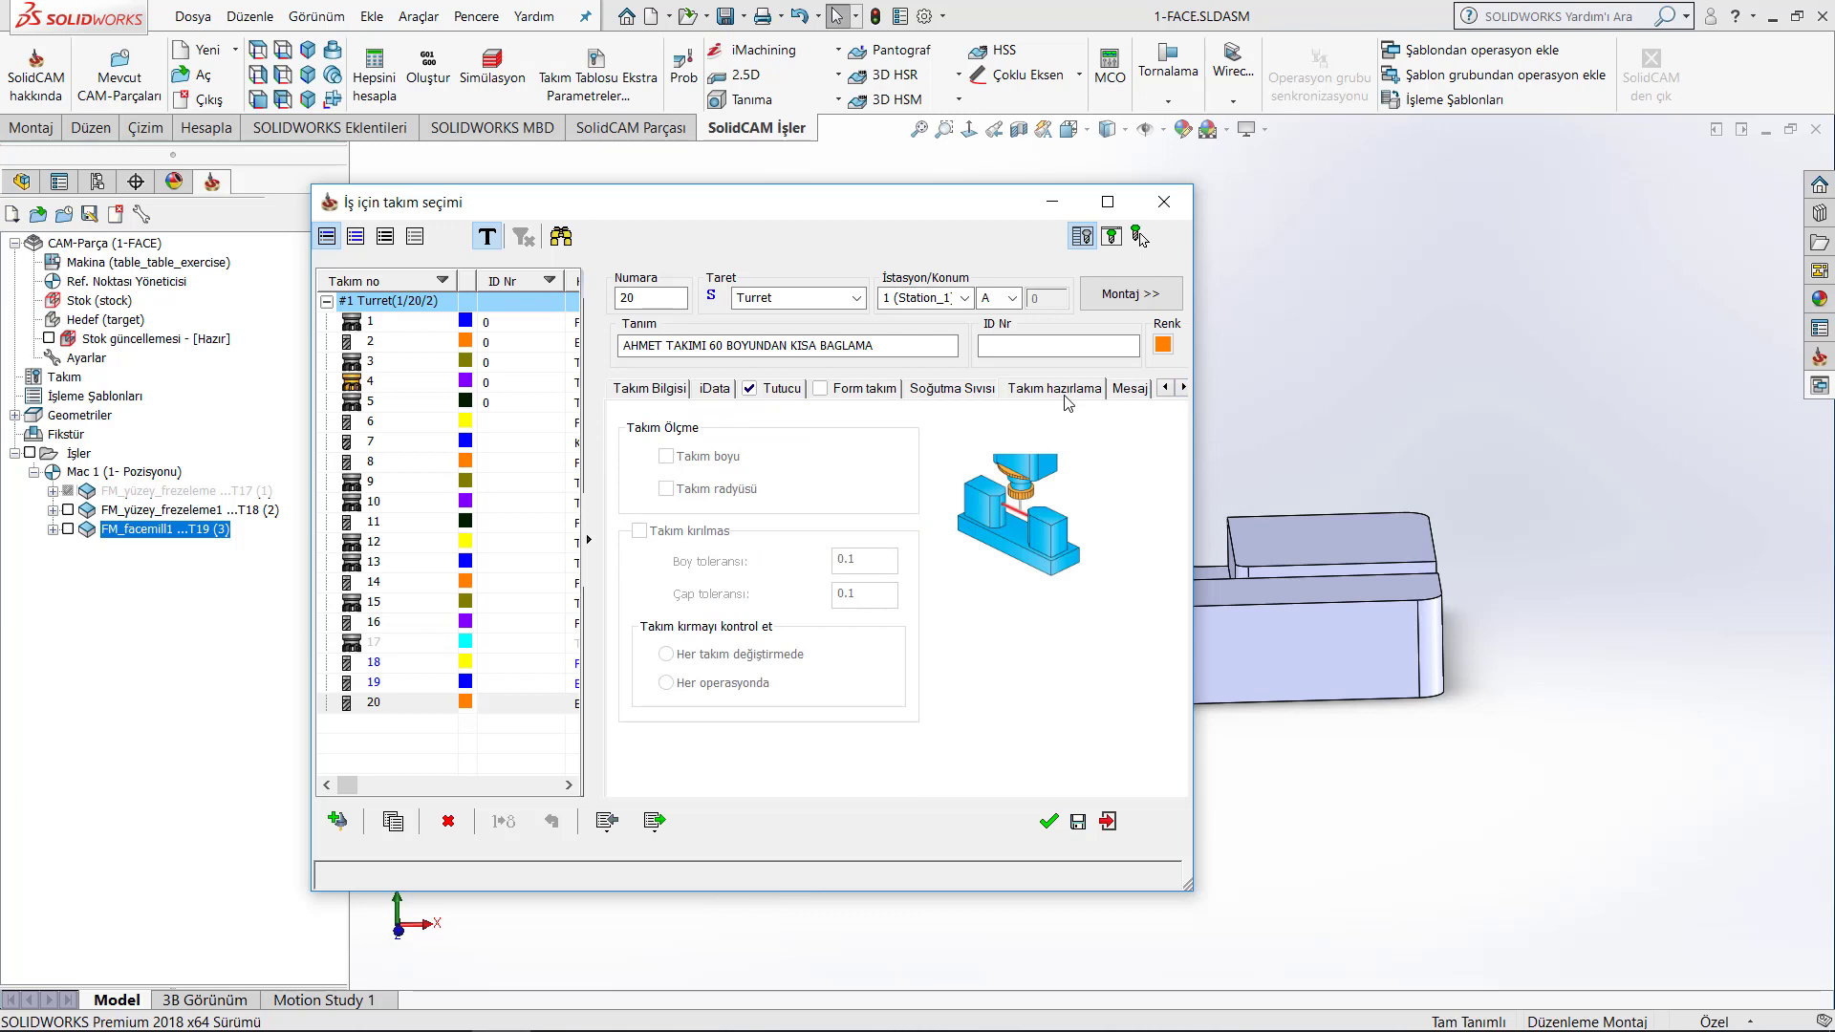
{"action": "left_click", "coordinate": [1125, 388]}
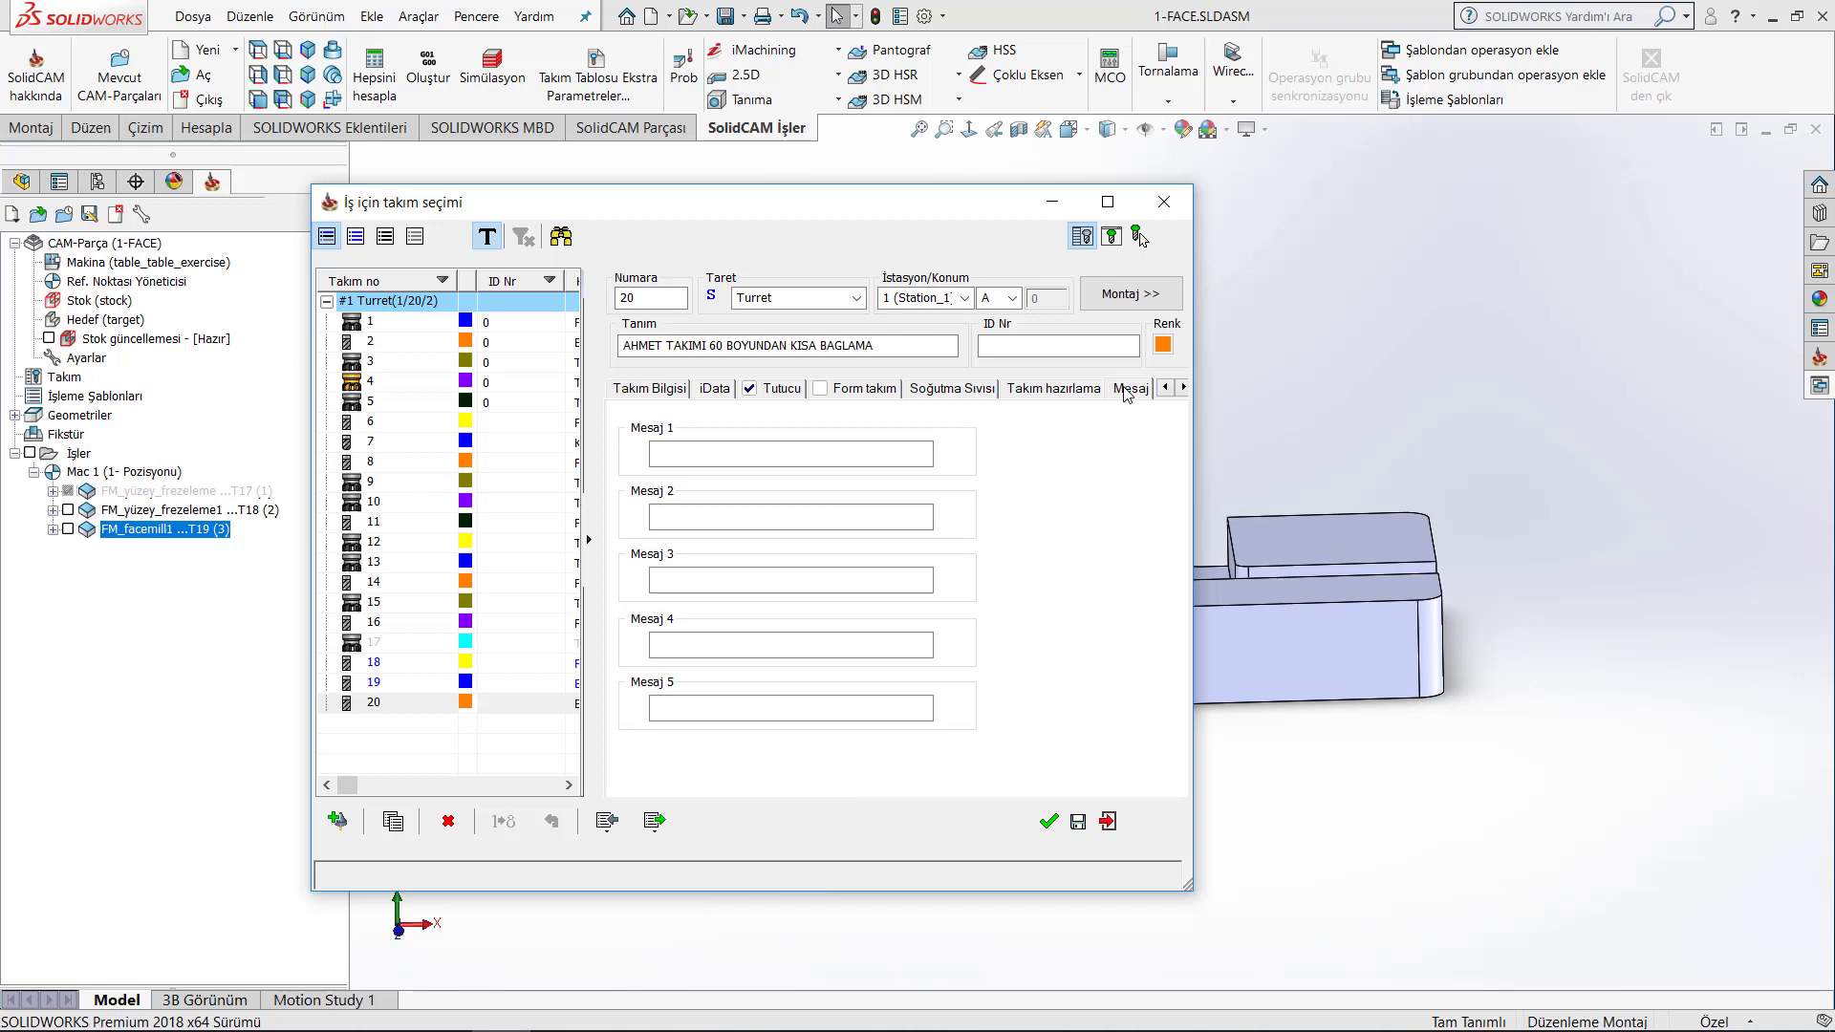
{"action": "left_click", "coordinate": [819, 456]}
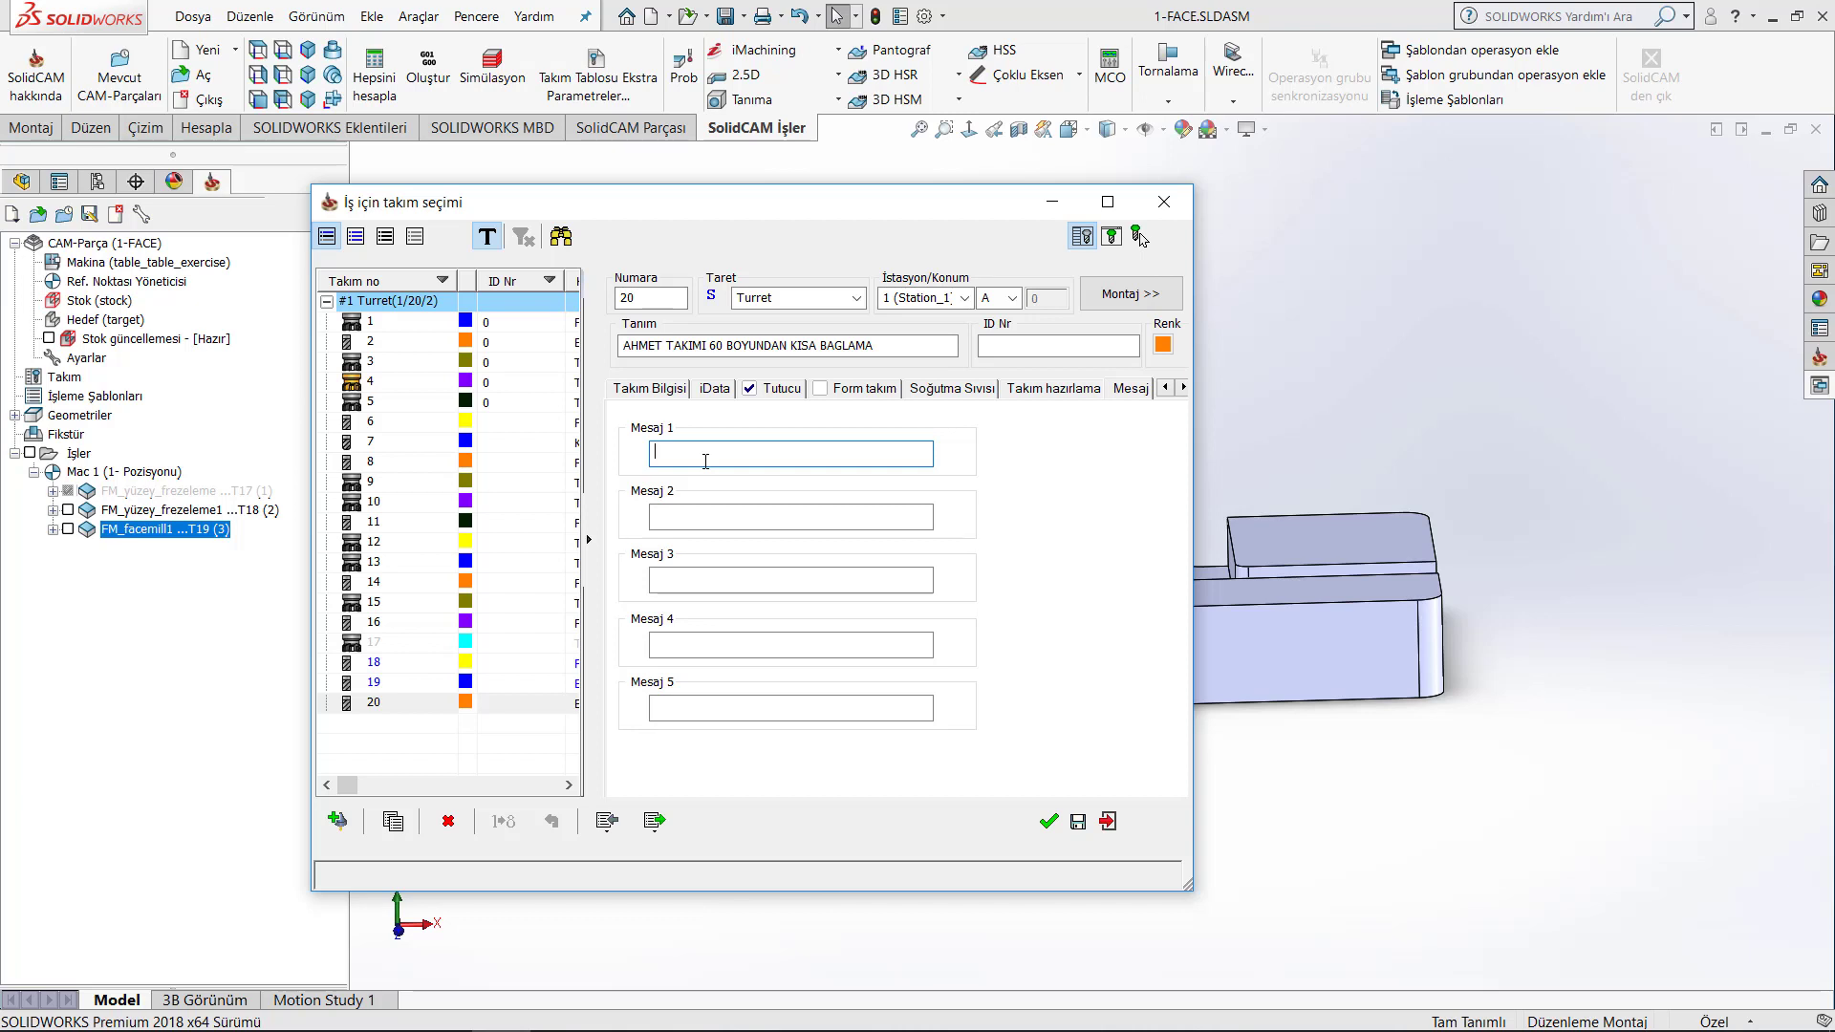
{"action": "left_click", "coordinate": [698, 519]}
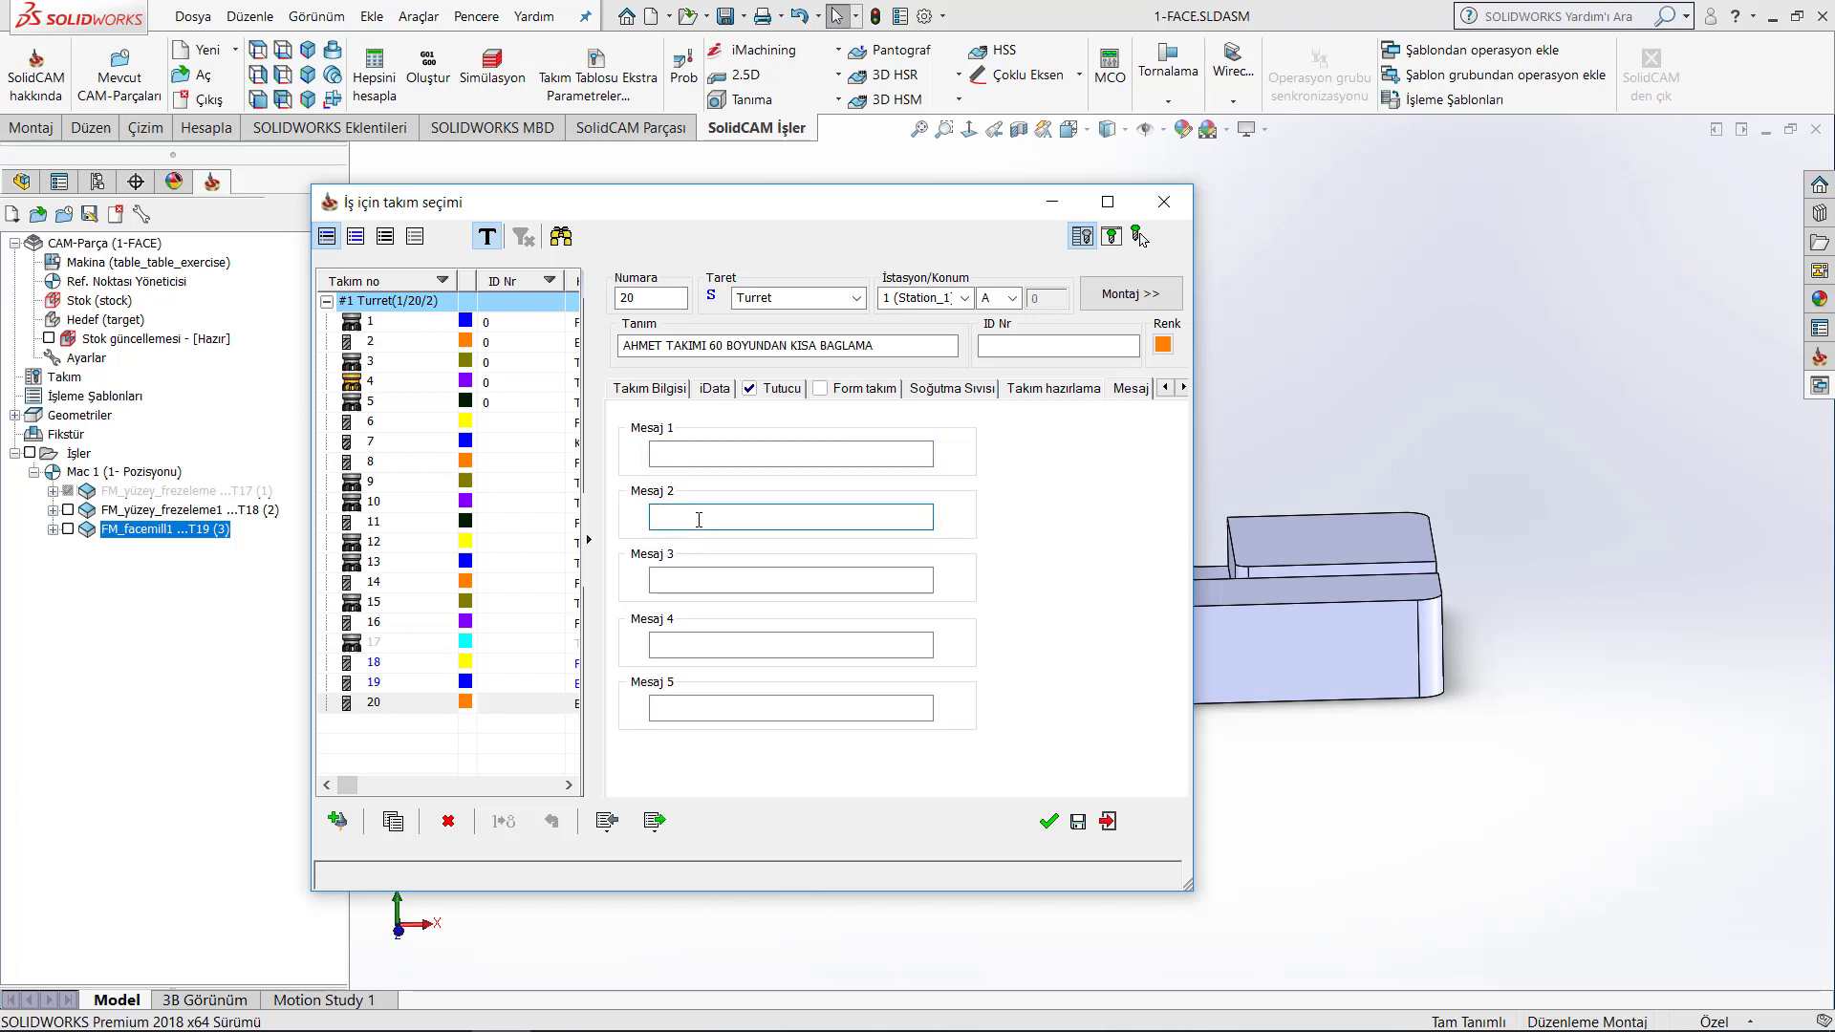
{"action": "left_click", "coordinate": [704, 585]}
{"action": "left_click", "coordinate": [719, 645]}
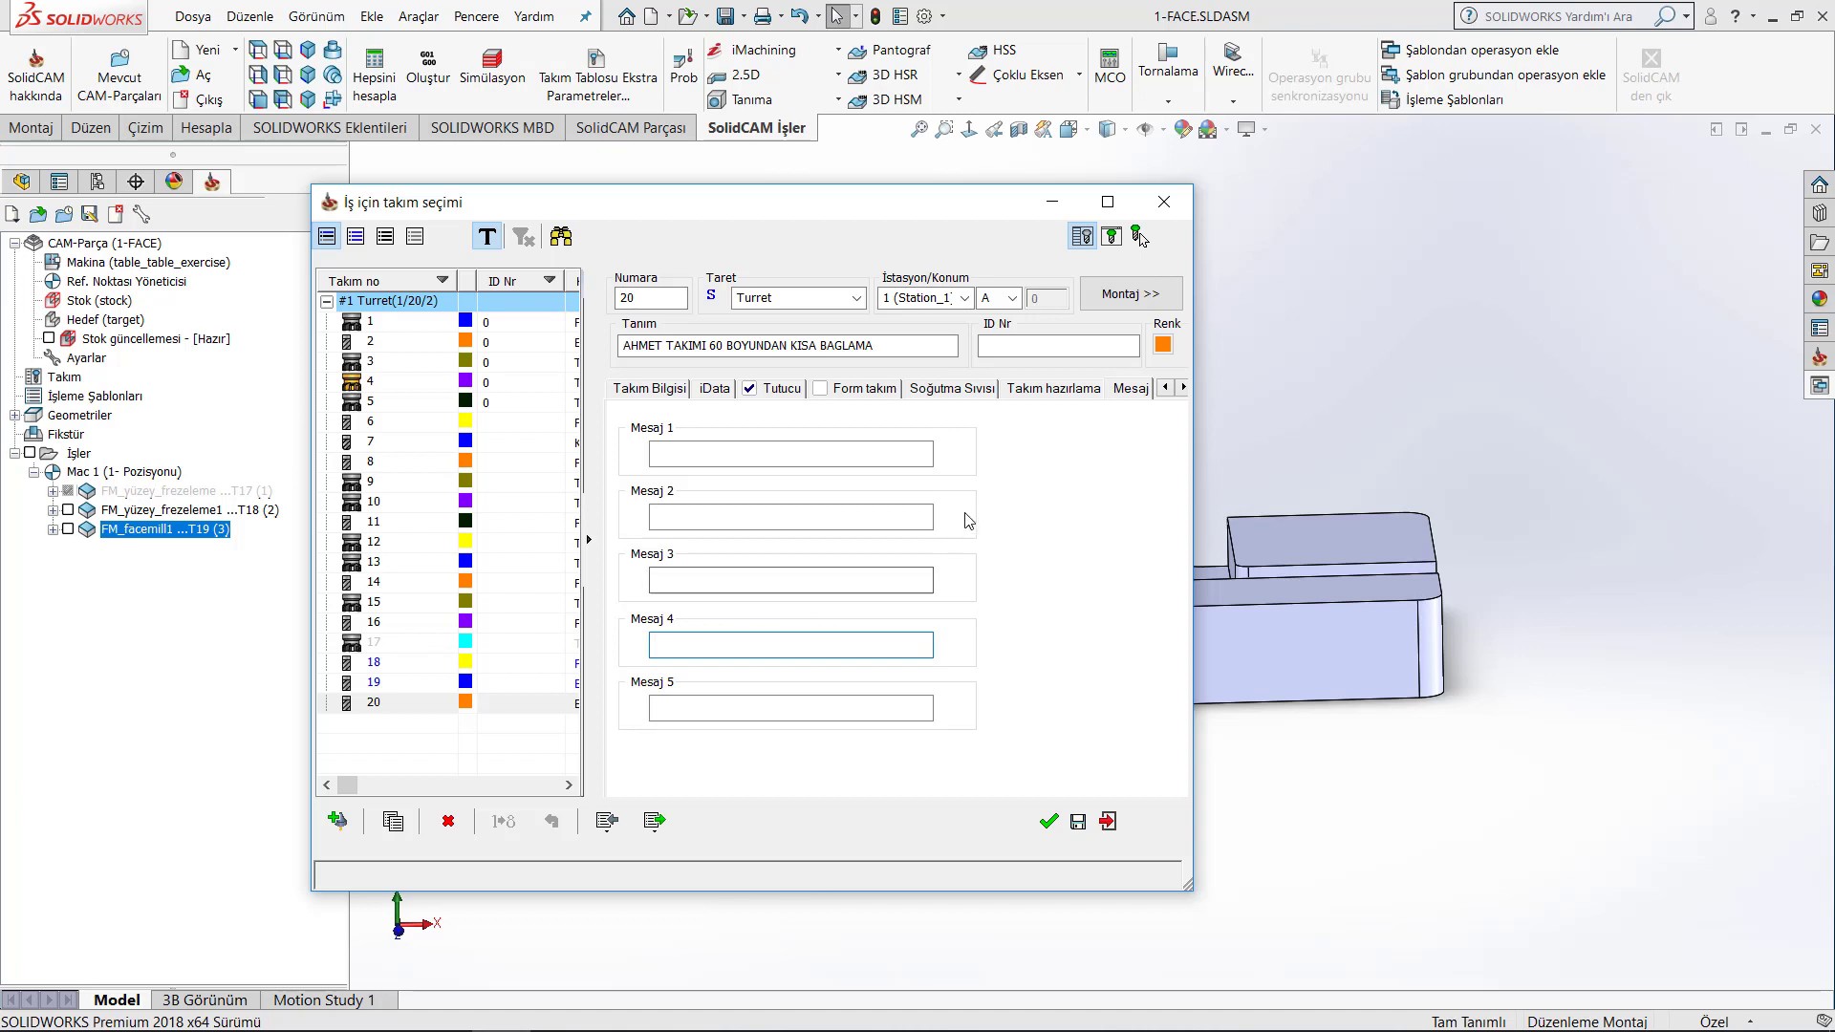
- Select tool 20 for the Profil İşlemi and rotate its preview on the part to inspect it
{"action": "left_click", "coordinate": [1048, 820]}
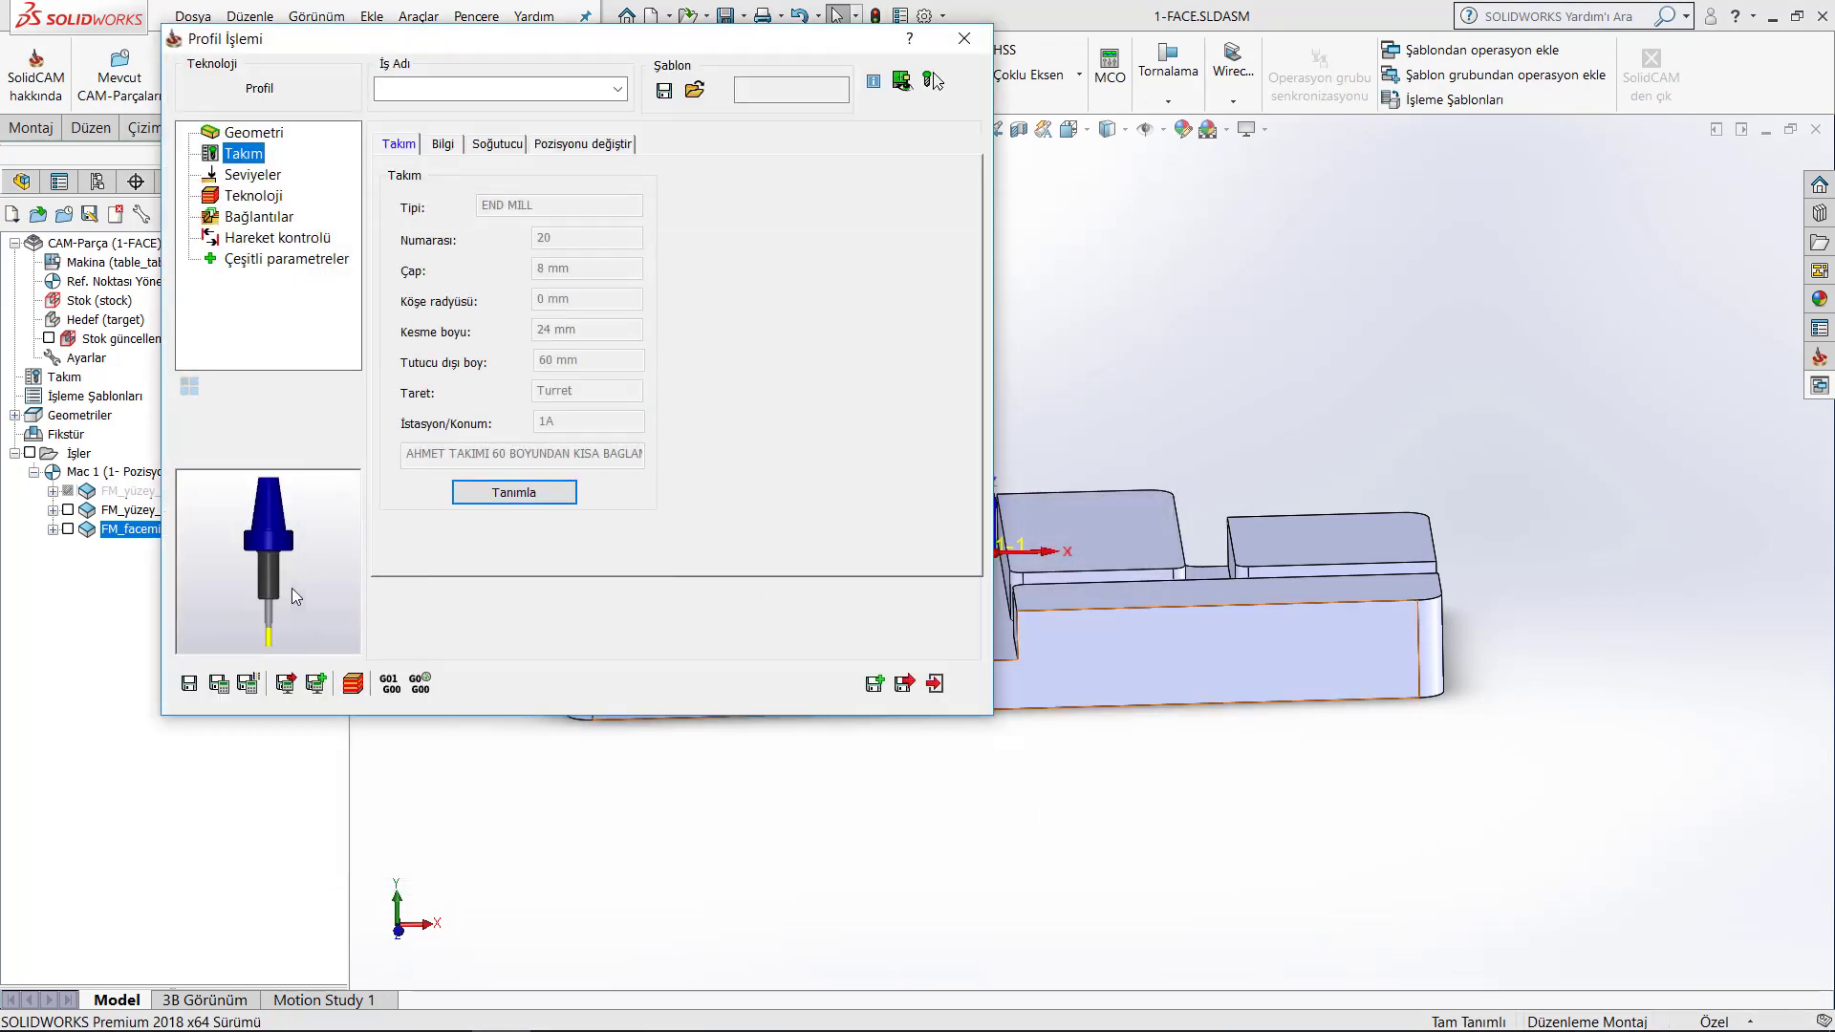
{"action": "mouse_move", "coordinate": [272, 589]}
{"action": "left_mouse_down"}
{"action": "mouse_move", "coordinate": [266, 544]}
{"action": "mouse_move", "coordinate": [180, 607]}
{"action": "mouse_move", "coordinate": [247, 616]}
{"action": "left_mouse_up"}
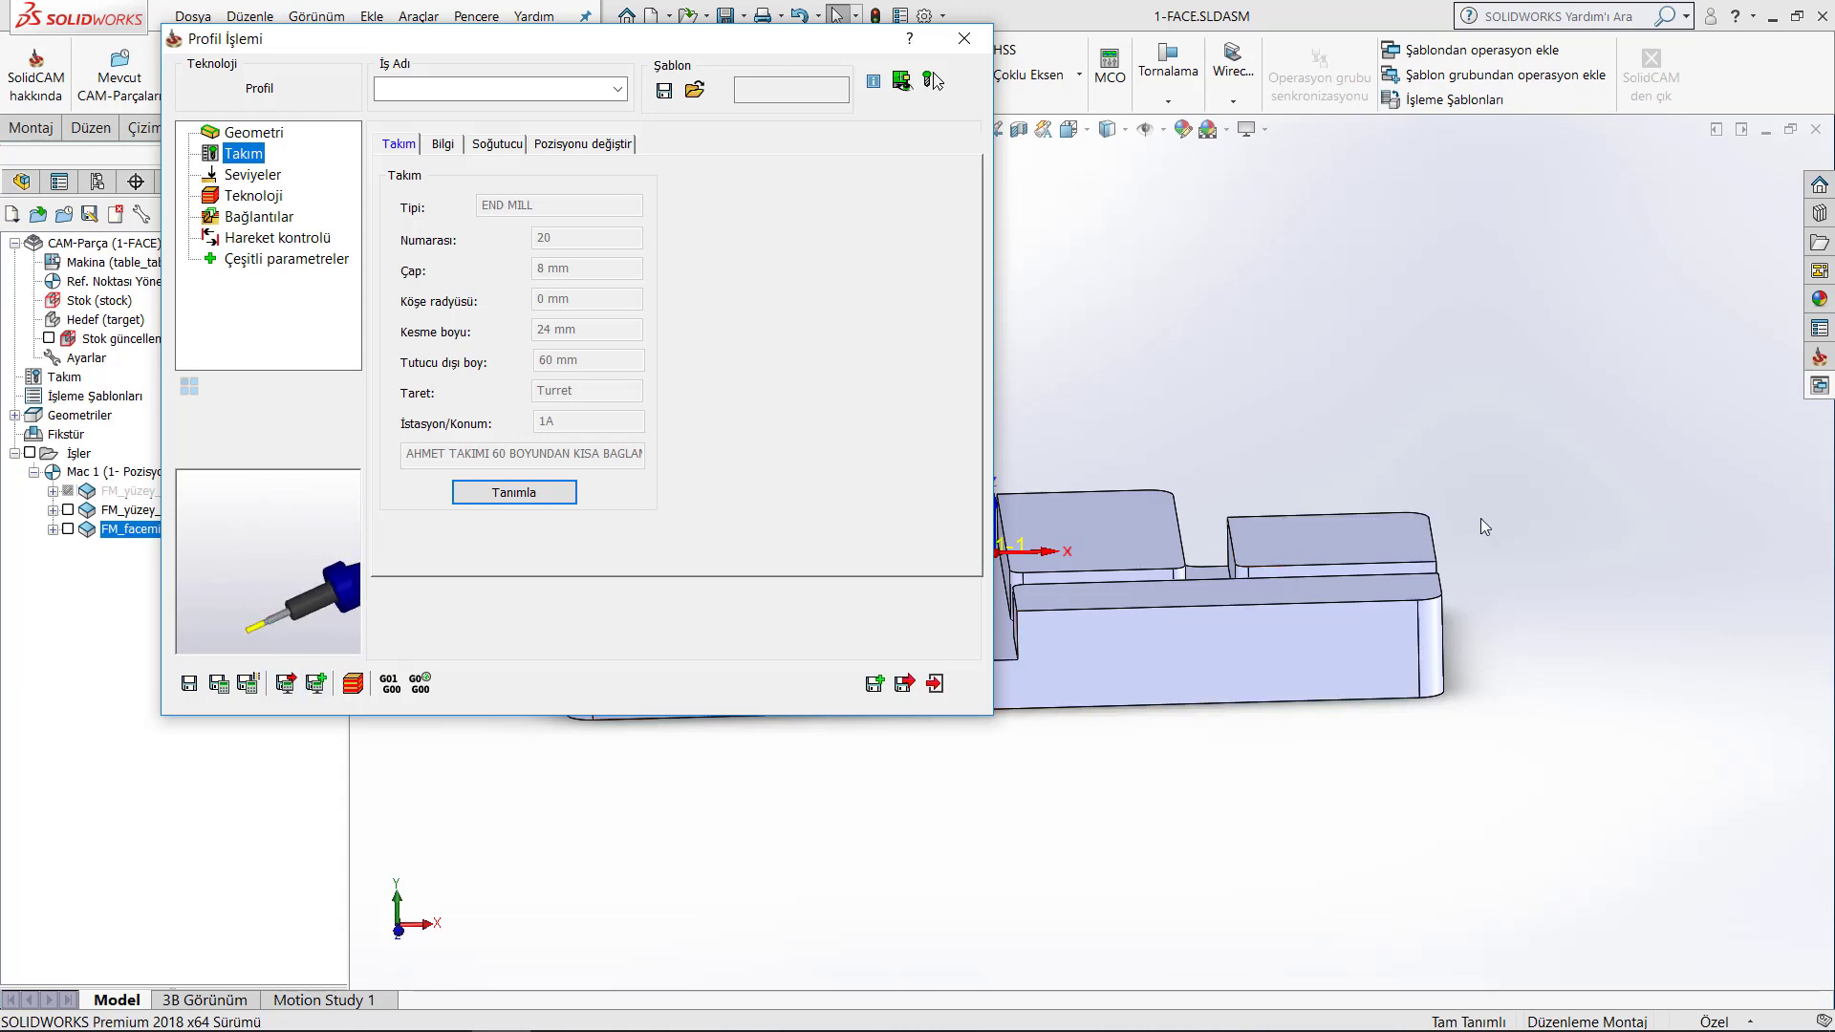
{"action": "left_click", "coordinate": [932, 82]}
{"action": "left_click_drag", "start_coordinate": [275, 631], "coordinate": [275, 642]}
{"action": "scroll", "coordinate": [317, 605], "scroll_direction": "up", "scroll_amount": 5}
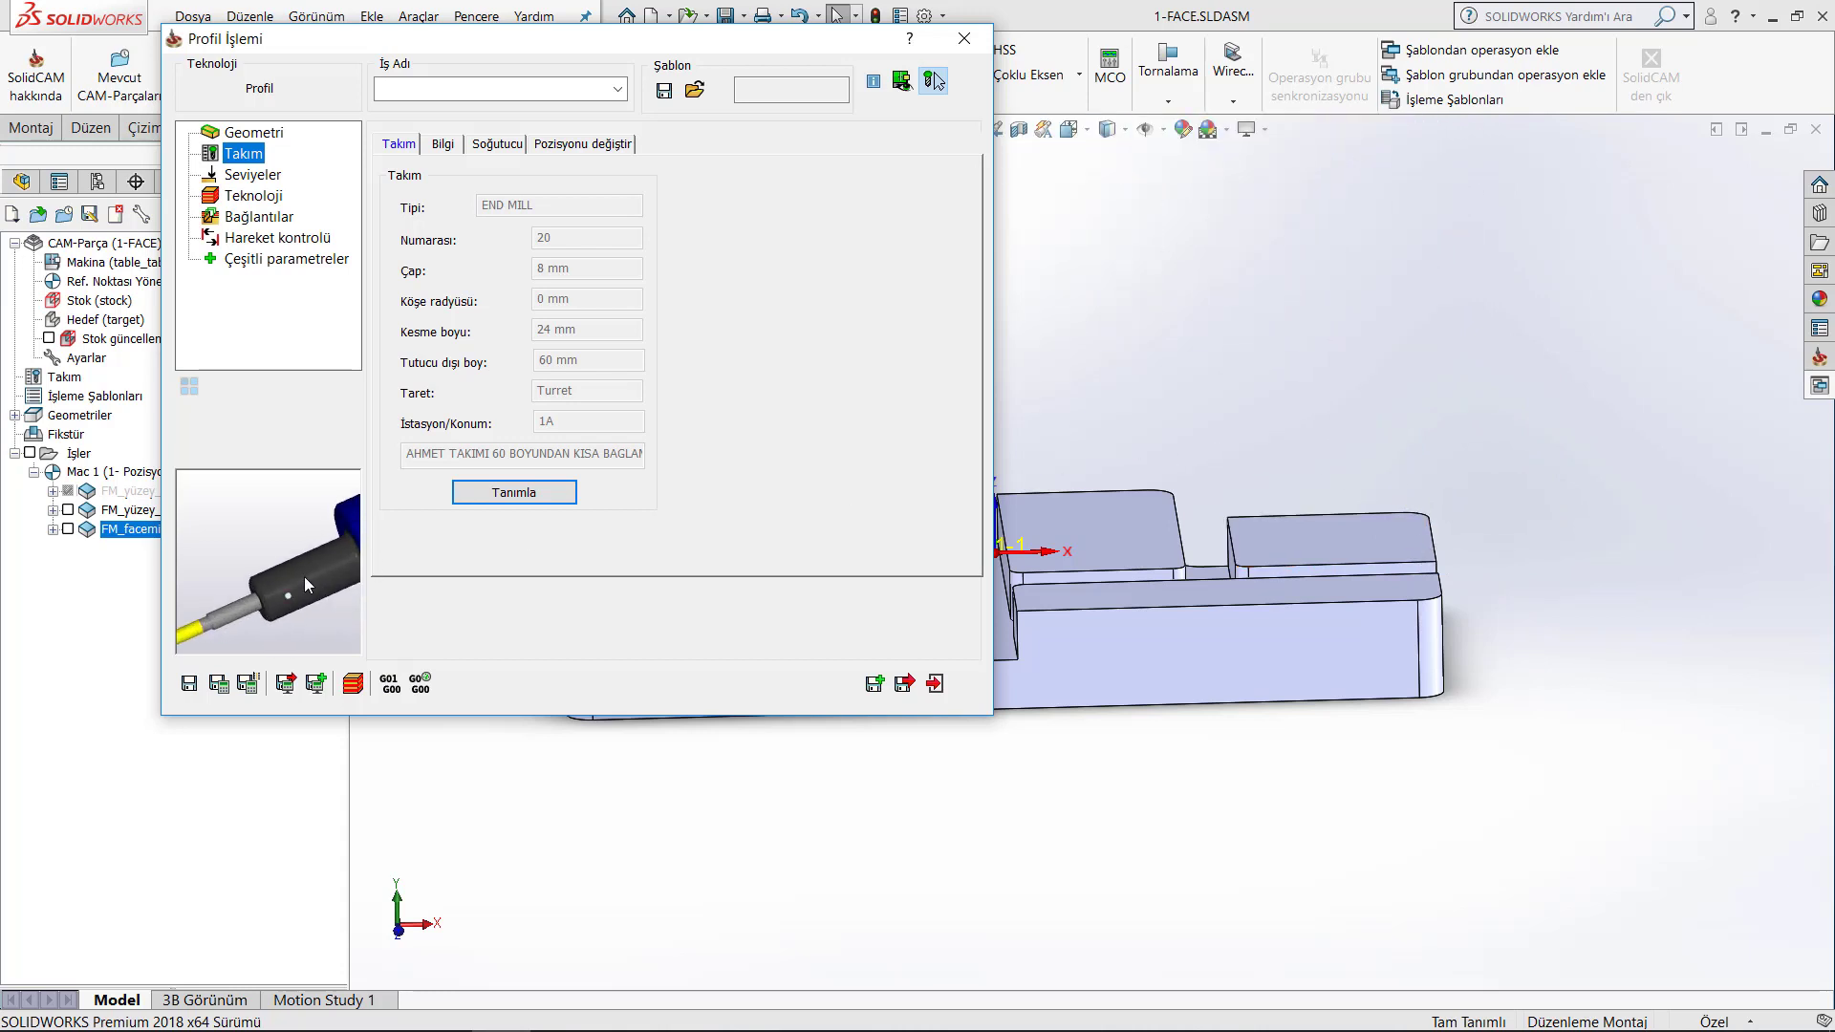
{"action": "mouse_move", "coordinate": [335, 551]}
{"action": "left_mouse_down"}
{"action": "mouse_move", "coordinate": [191, 639]}
{"action": "mouse_move", "coordinate": [225, 622]}
{"action": "left_mouse_up"}
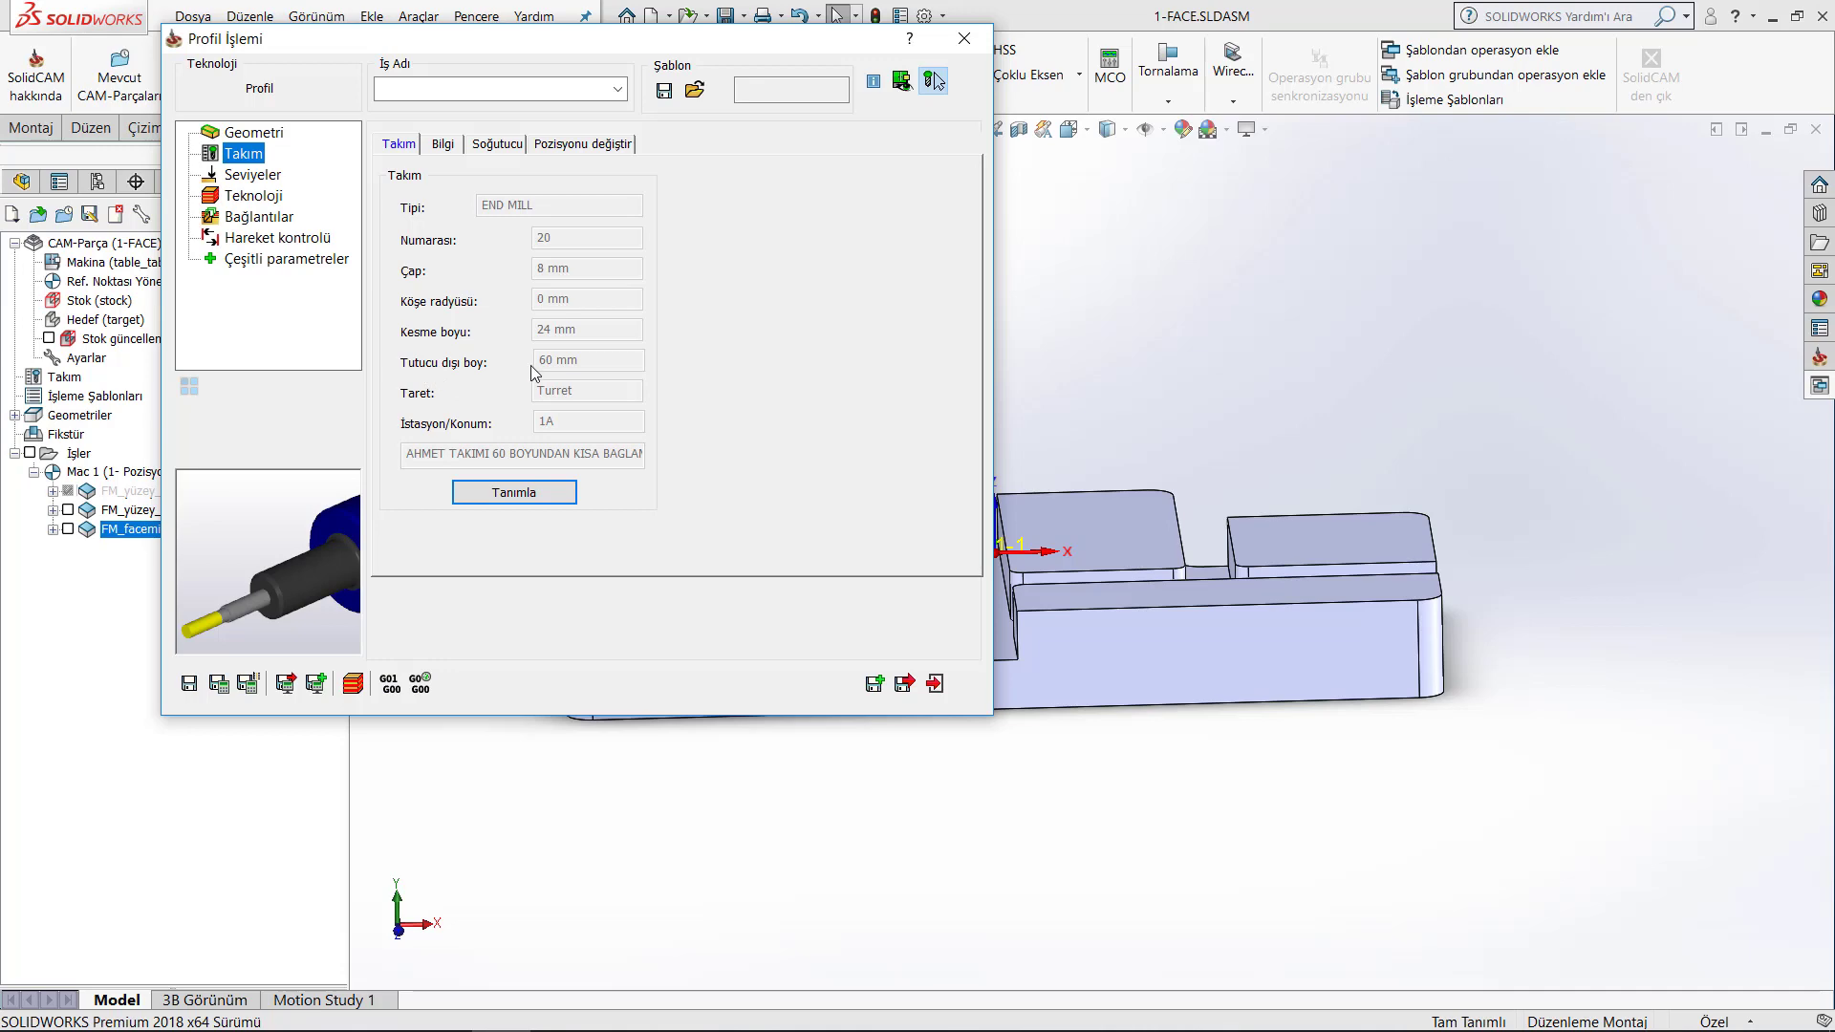
{"action": "left_click", "coordinate": [553, 490]}
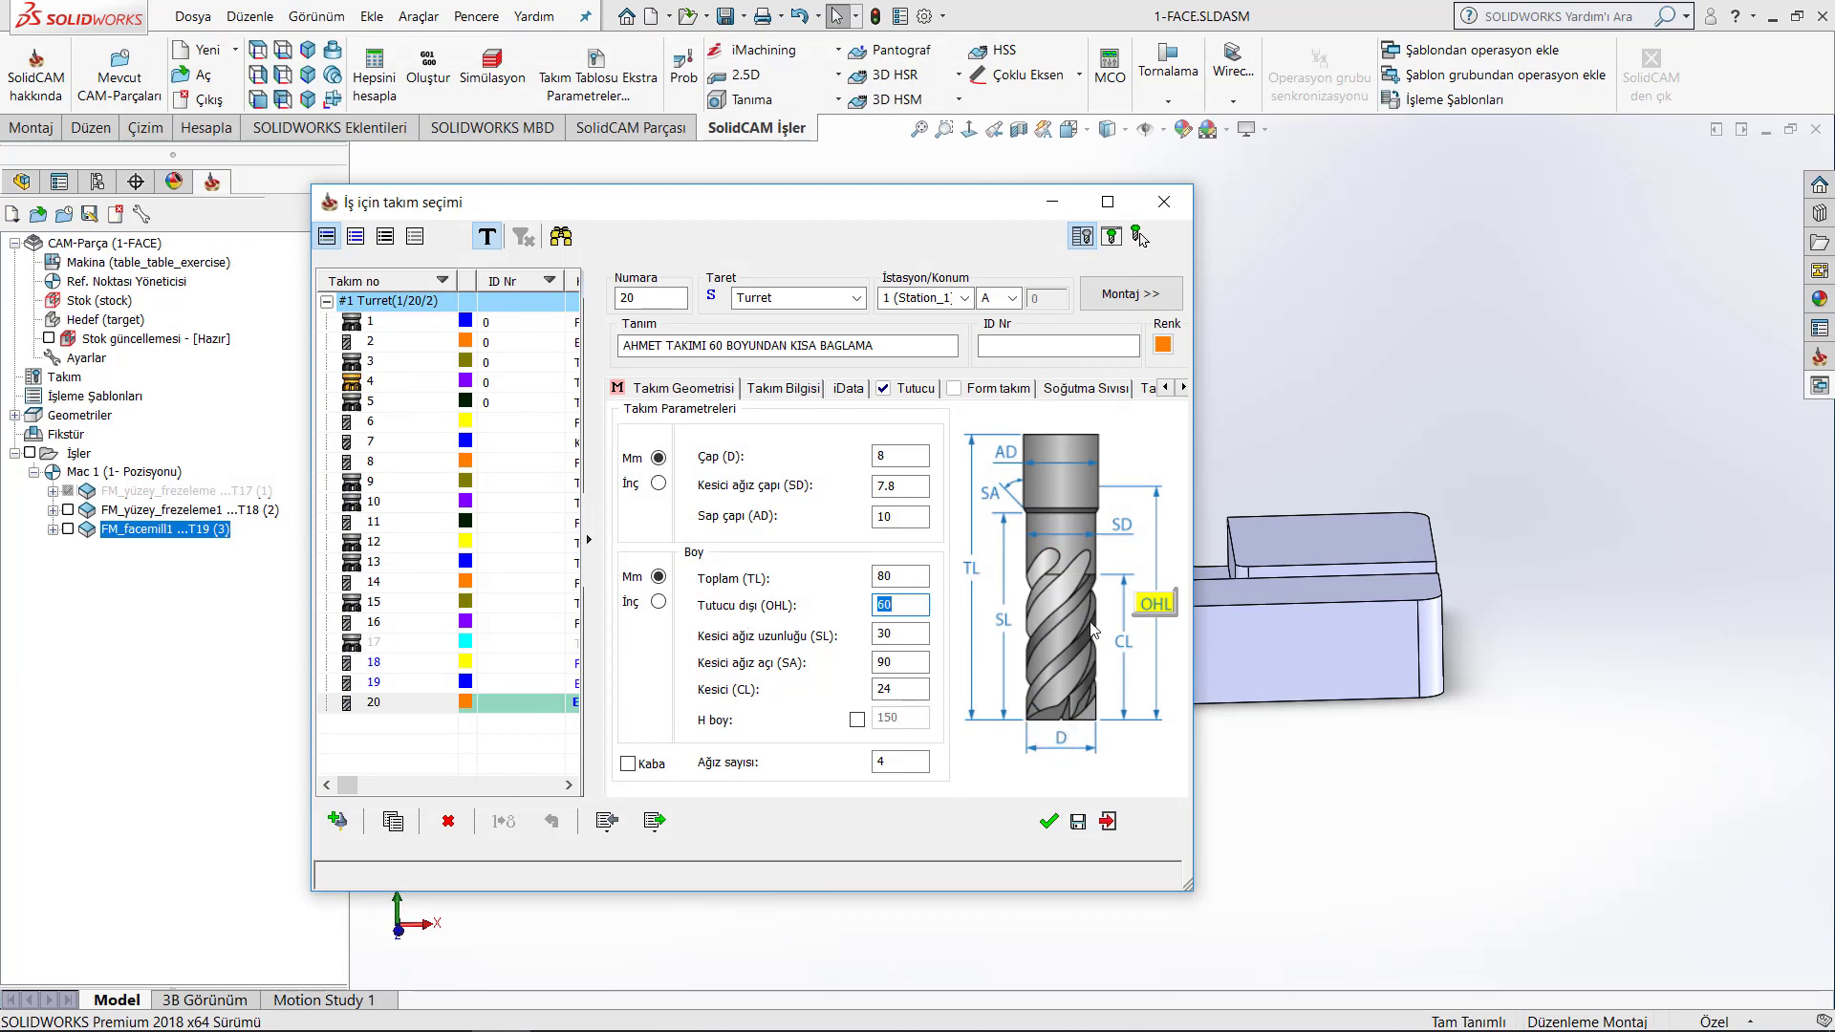
{"action": "left_click", "coordinate": [1108, 821]}
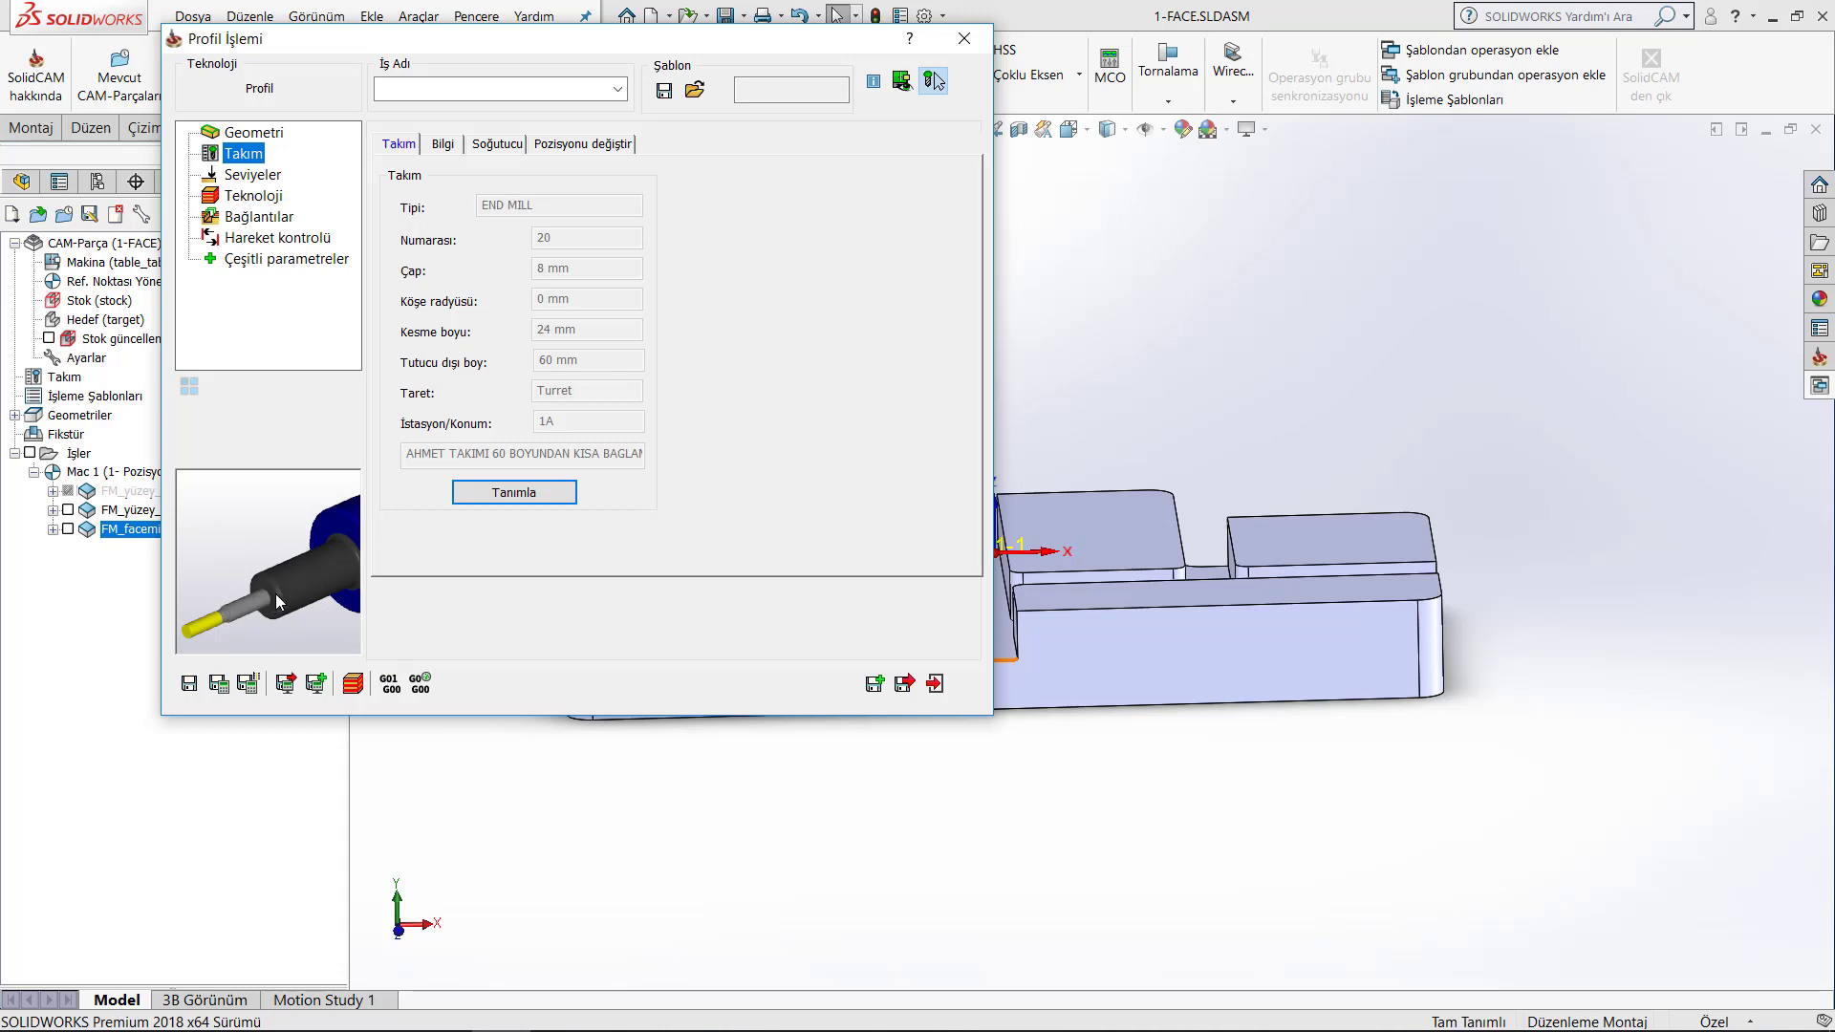
- Move through the Bilgi and Soğutucu pages to the Pozisyonu değiştir settings
{"action": "left_click", "coordinate": [455, 148]}
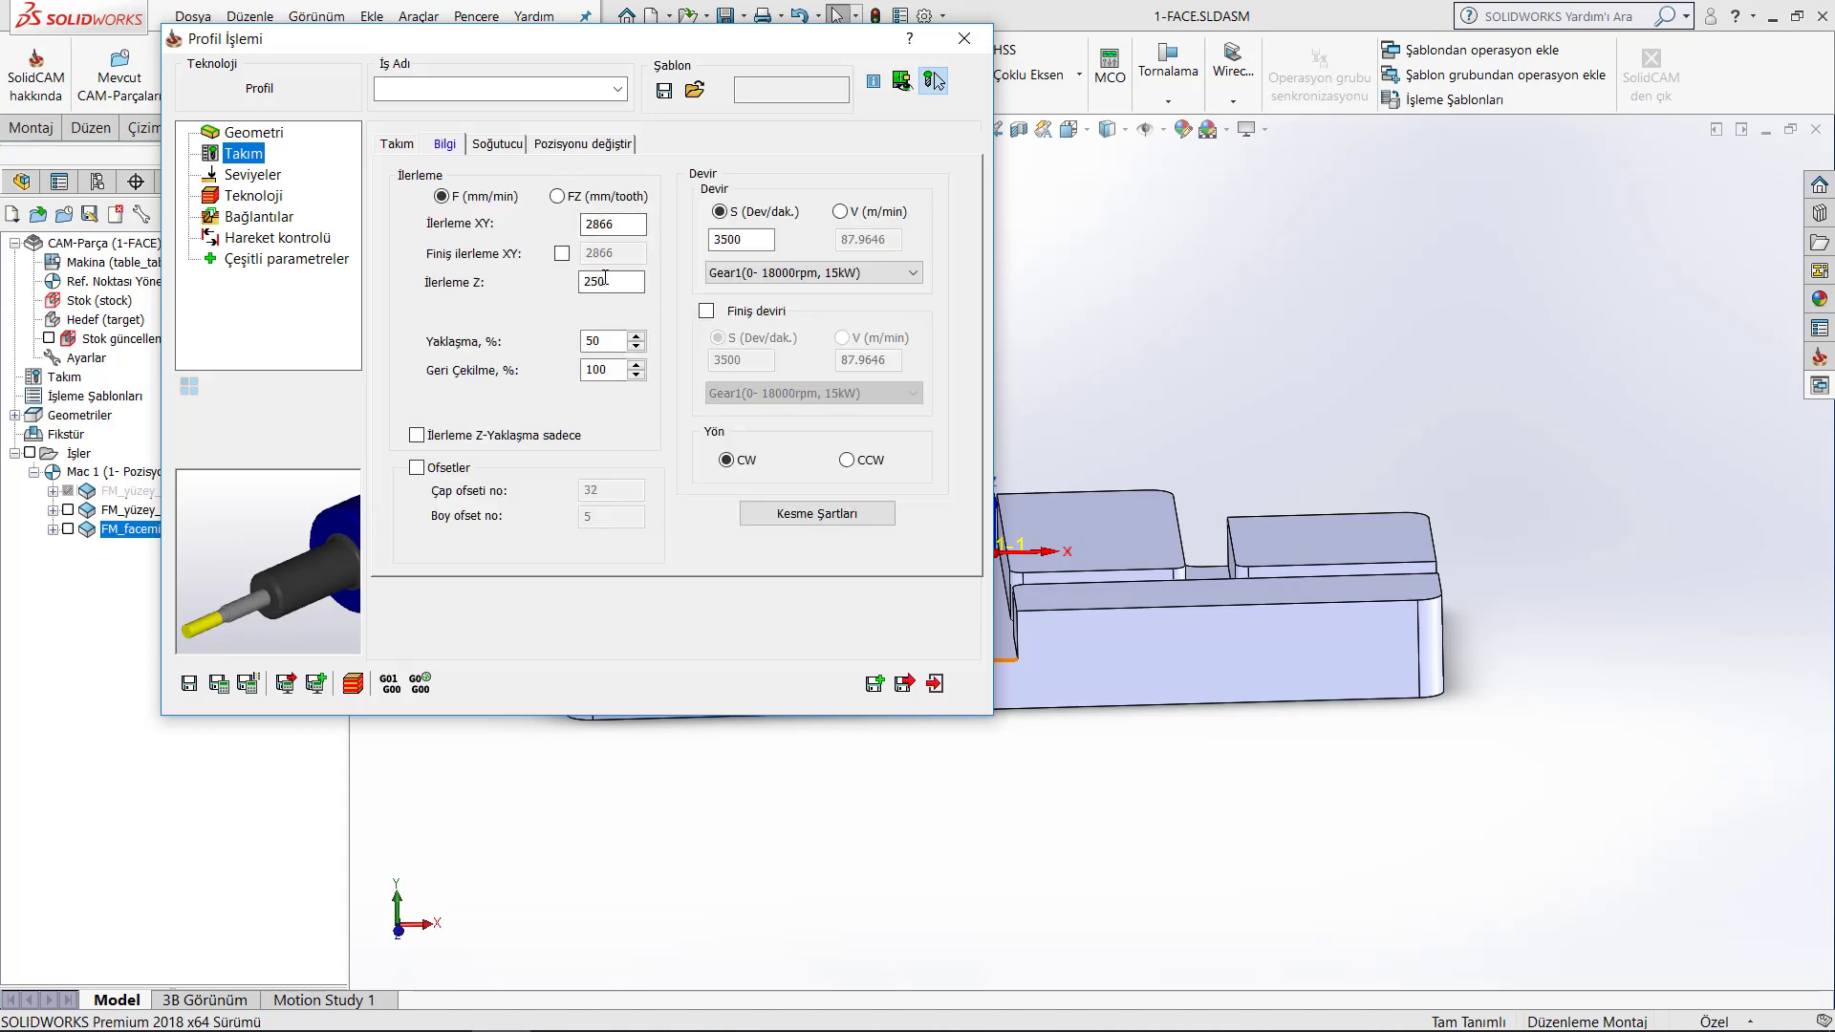
{"action": "left_click", "coordinate": [498, 145]}
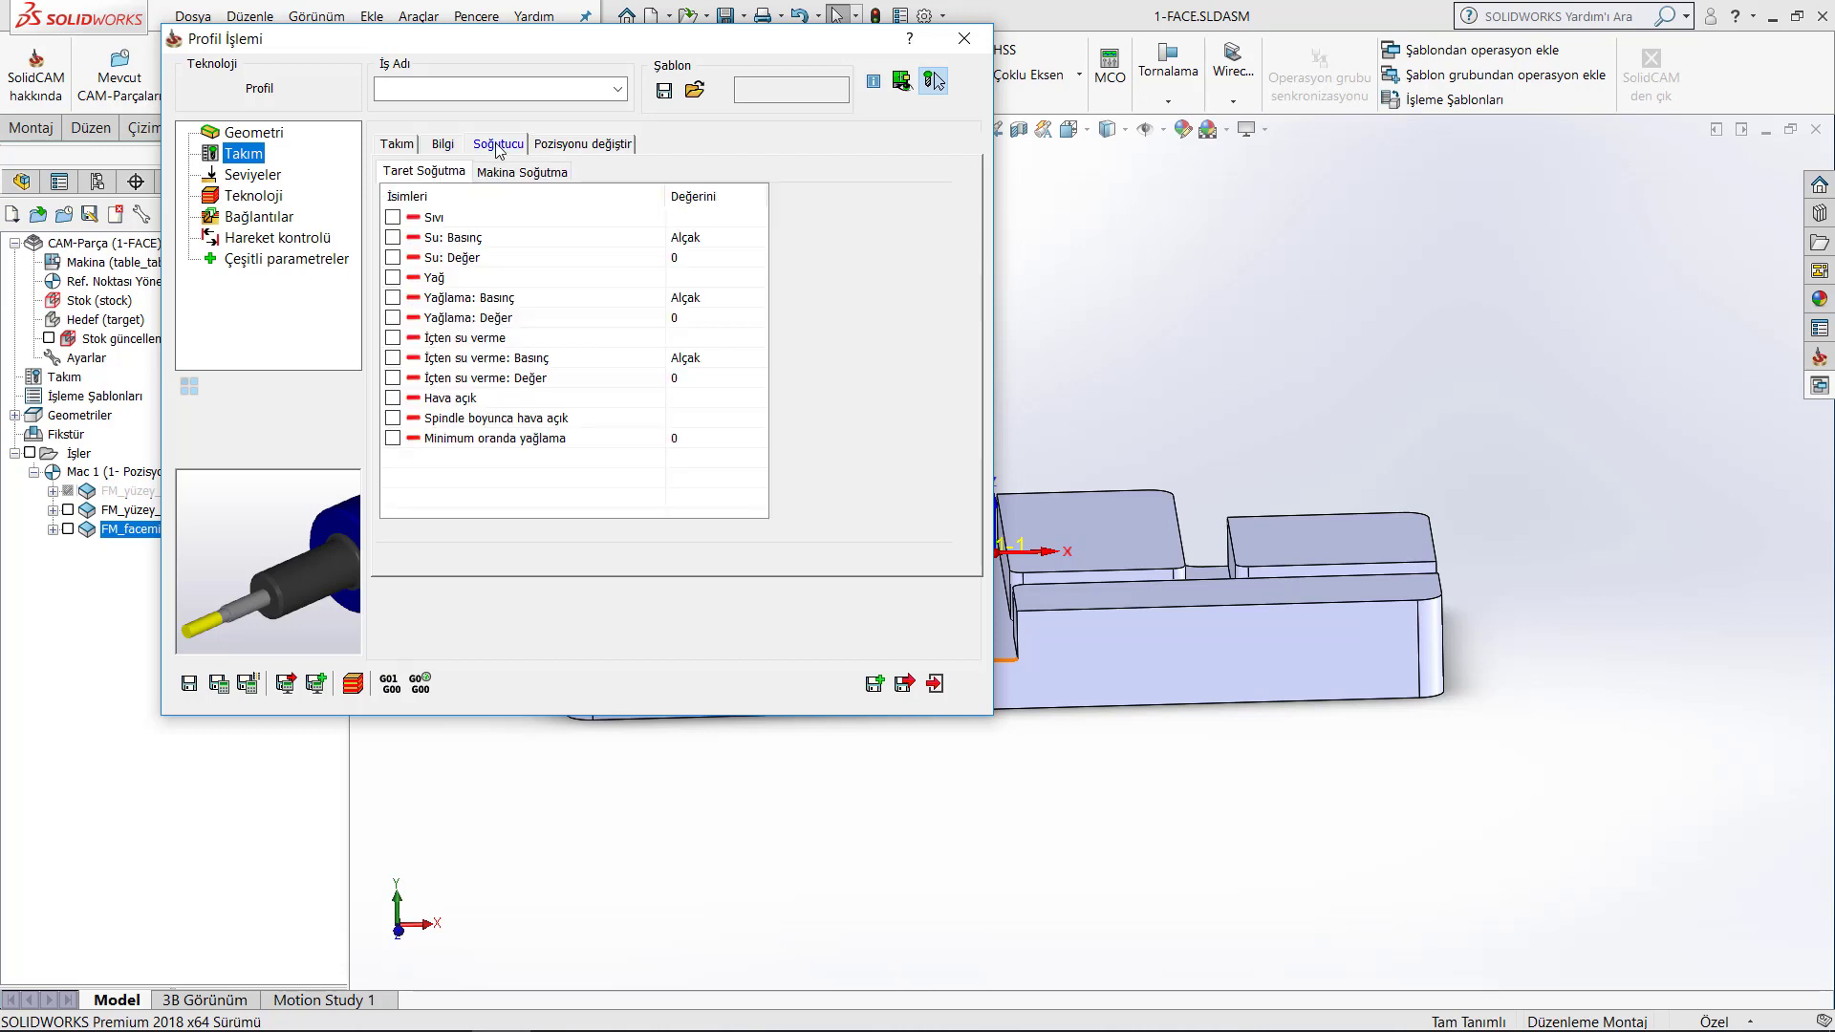
{"action": "left_click", "coordinate": [562, 148]}
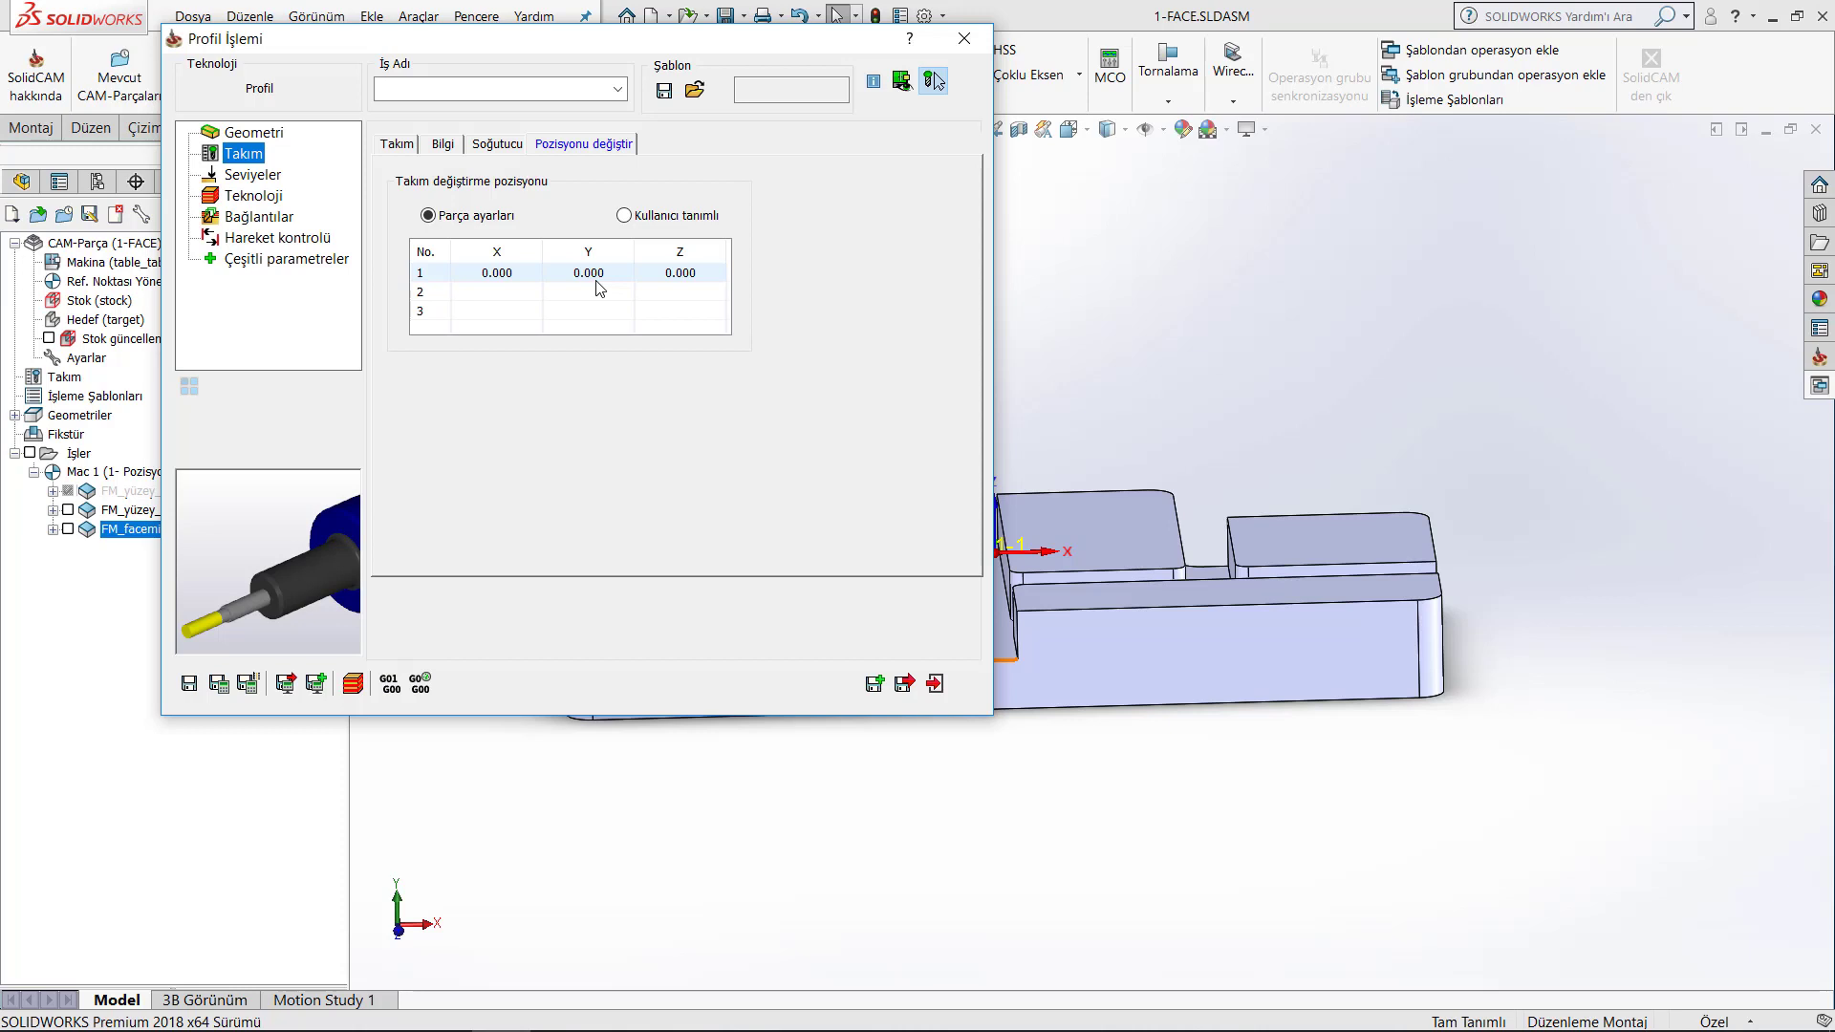
- Try a Kullanıcı tanımlı tool change position with row 1's X set to -150
{"action": "left_click", "coordinate": [497, 274]}
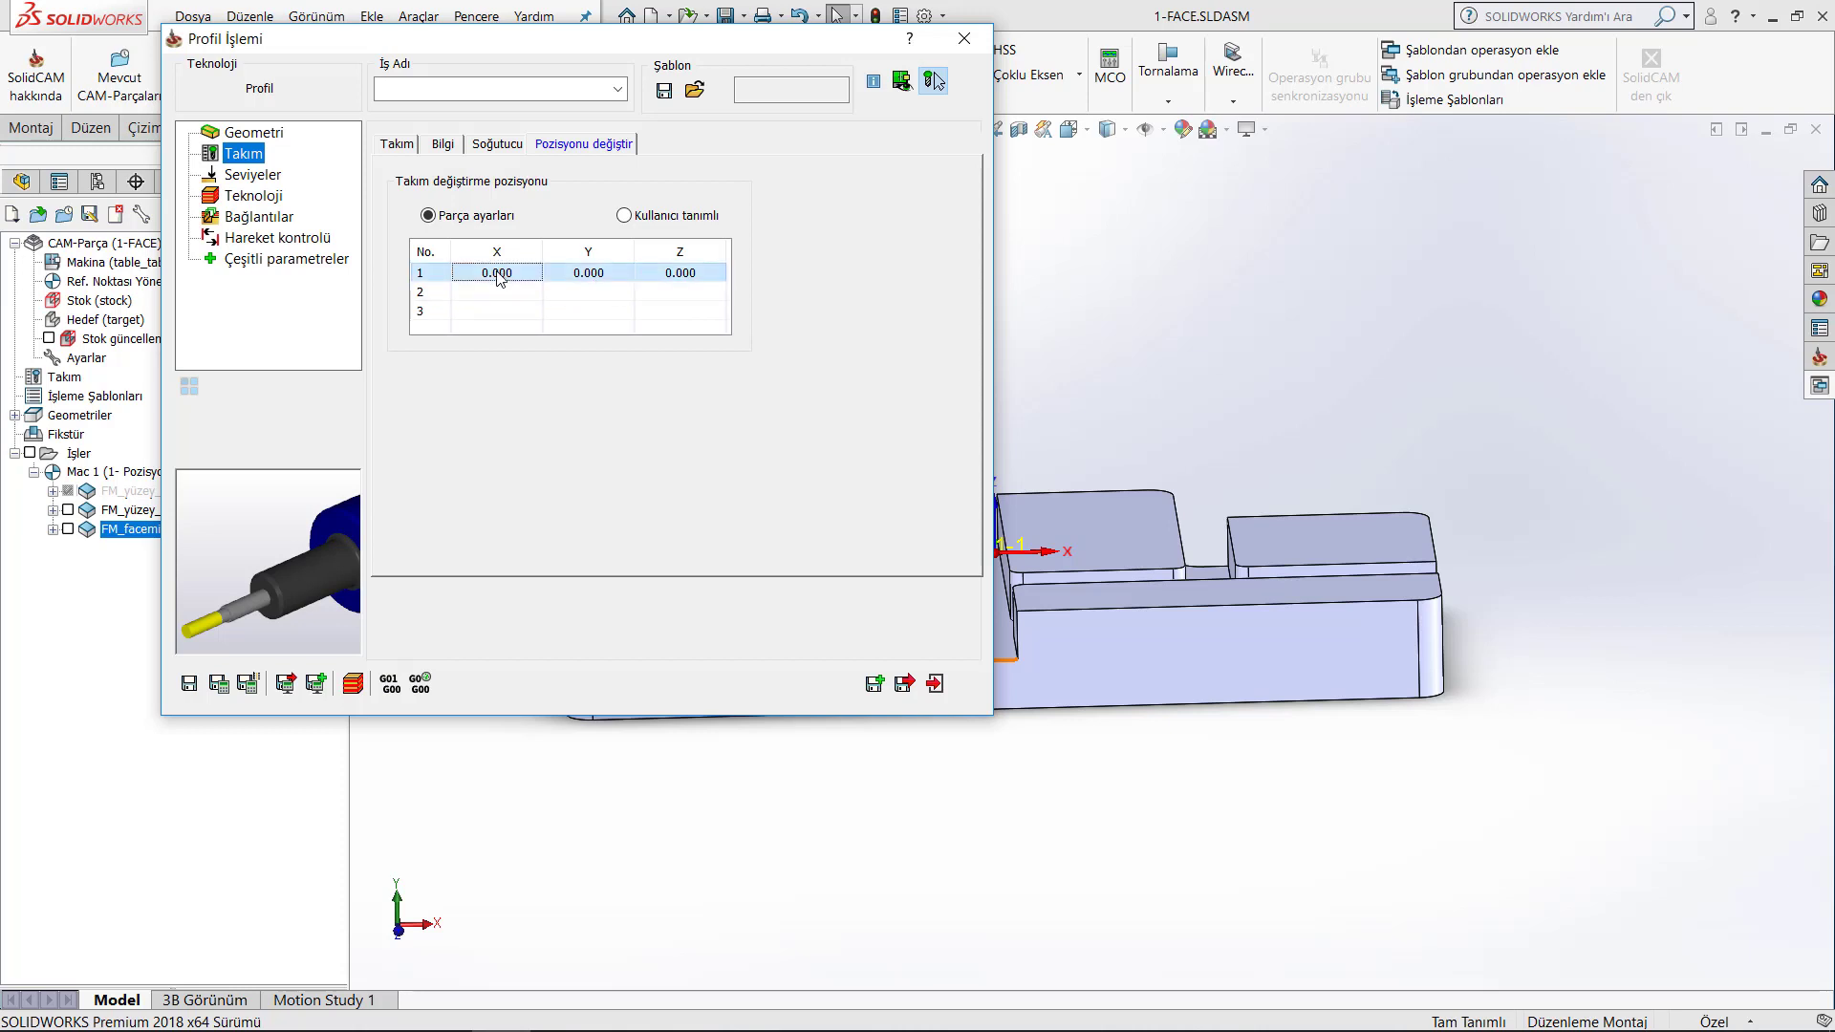
{"action": "left_click", "coordinate": [626, 216]}
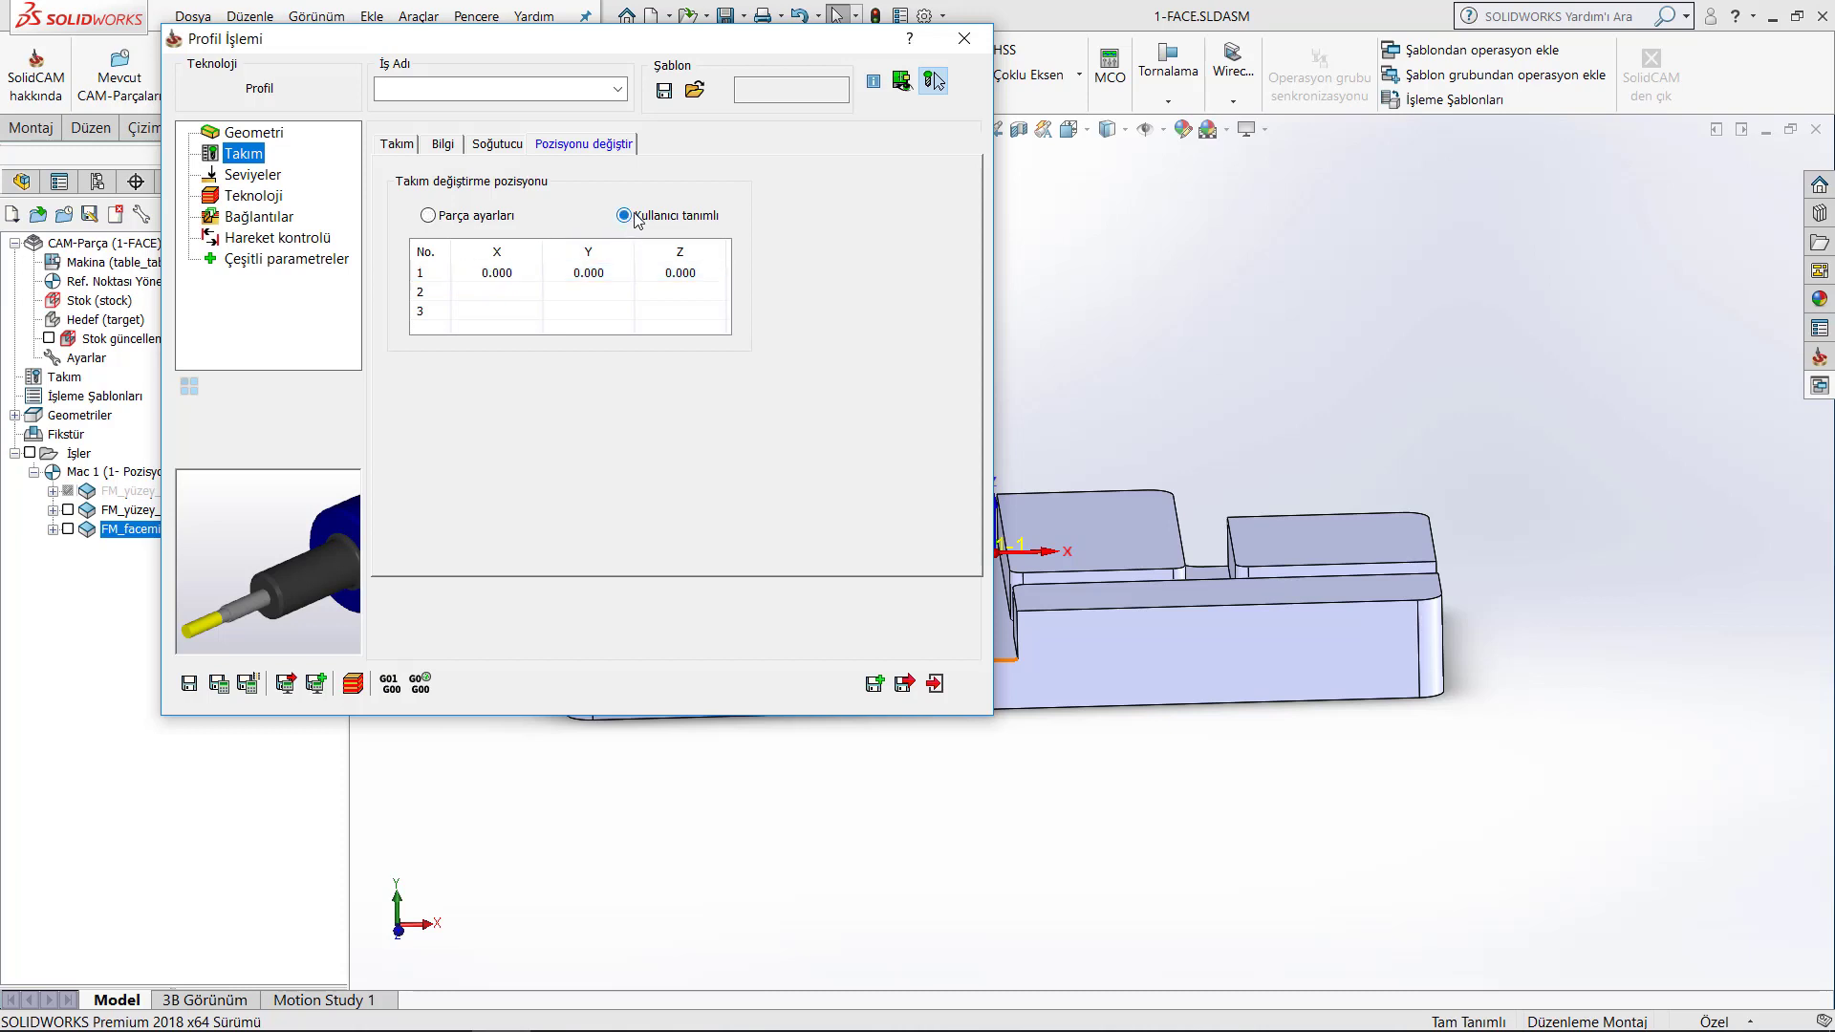
{"action": "left_click", "coordinate": [491, 276]}
{"action": "left_click_drag", "start_coordinate": [484, 274], "coordinate": [452, 274]}
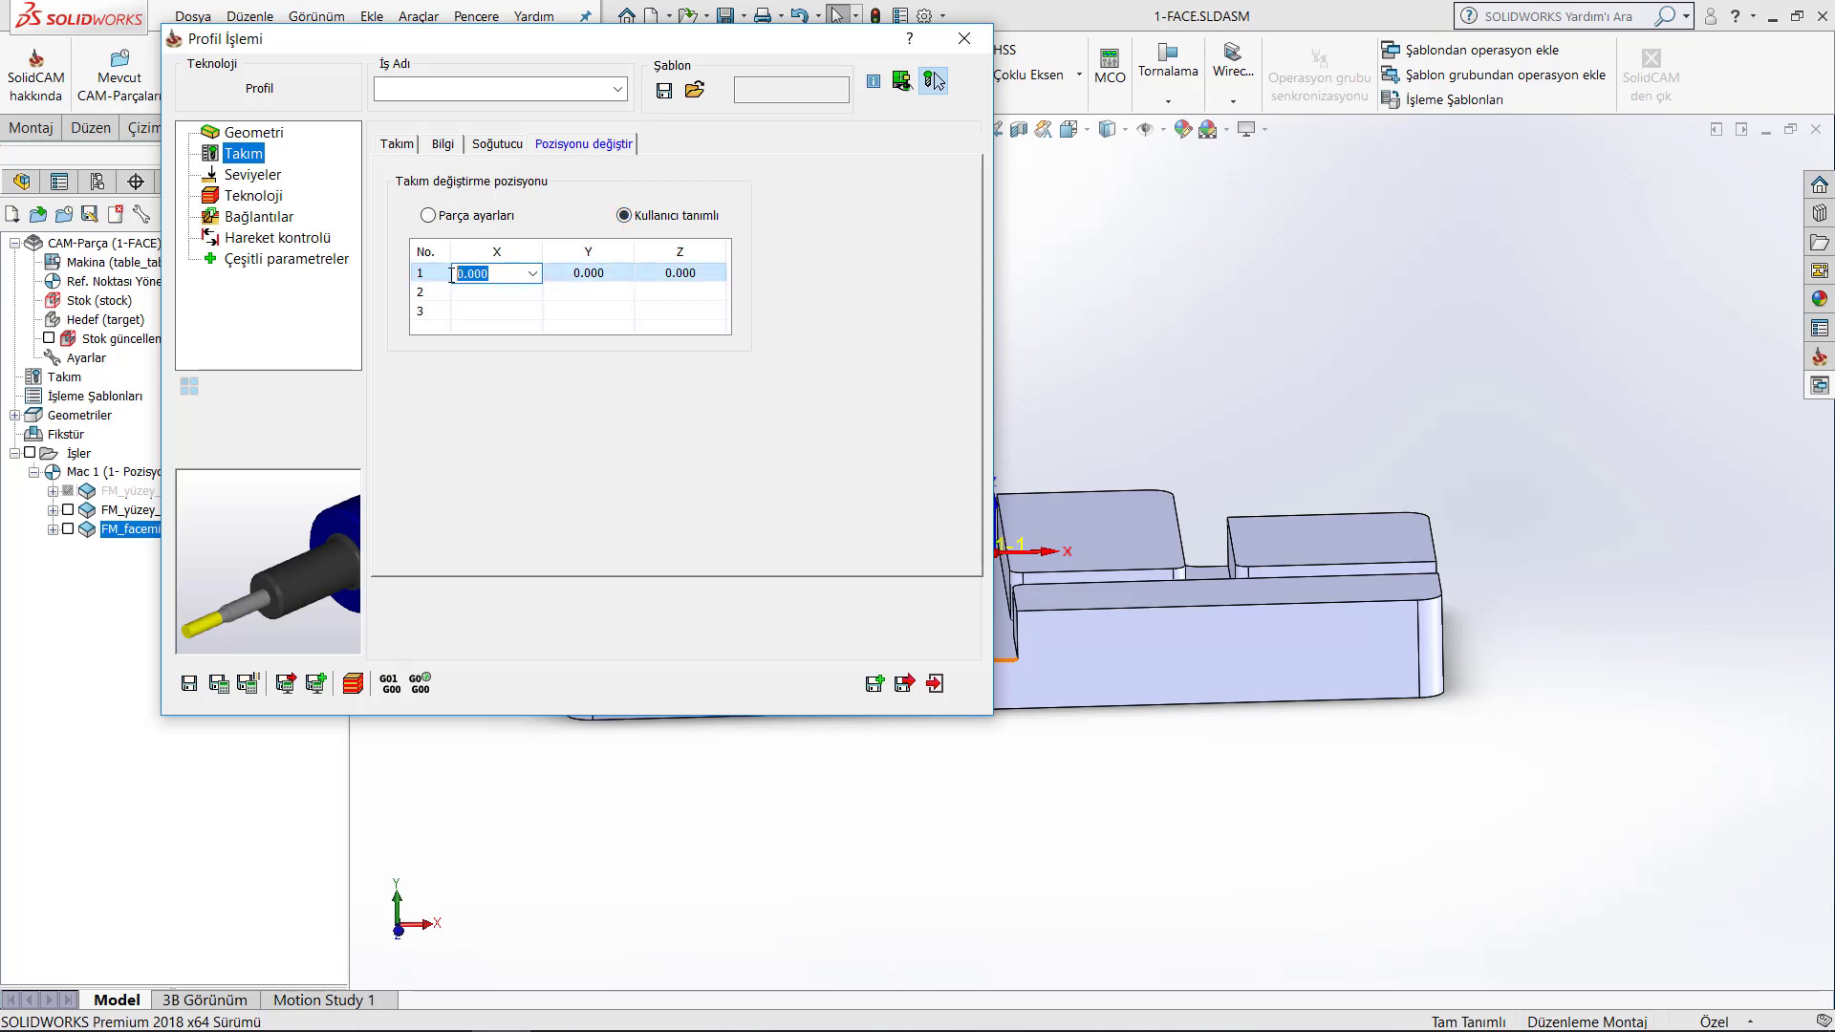
{"action": "type", "text": "-150"}
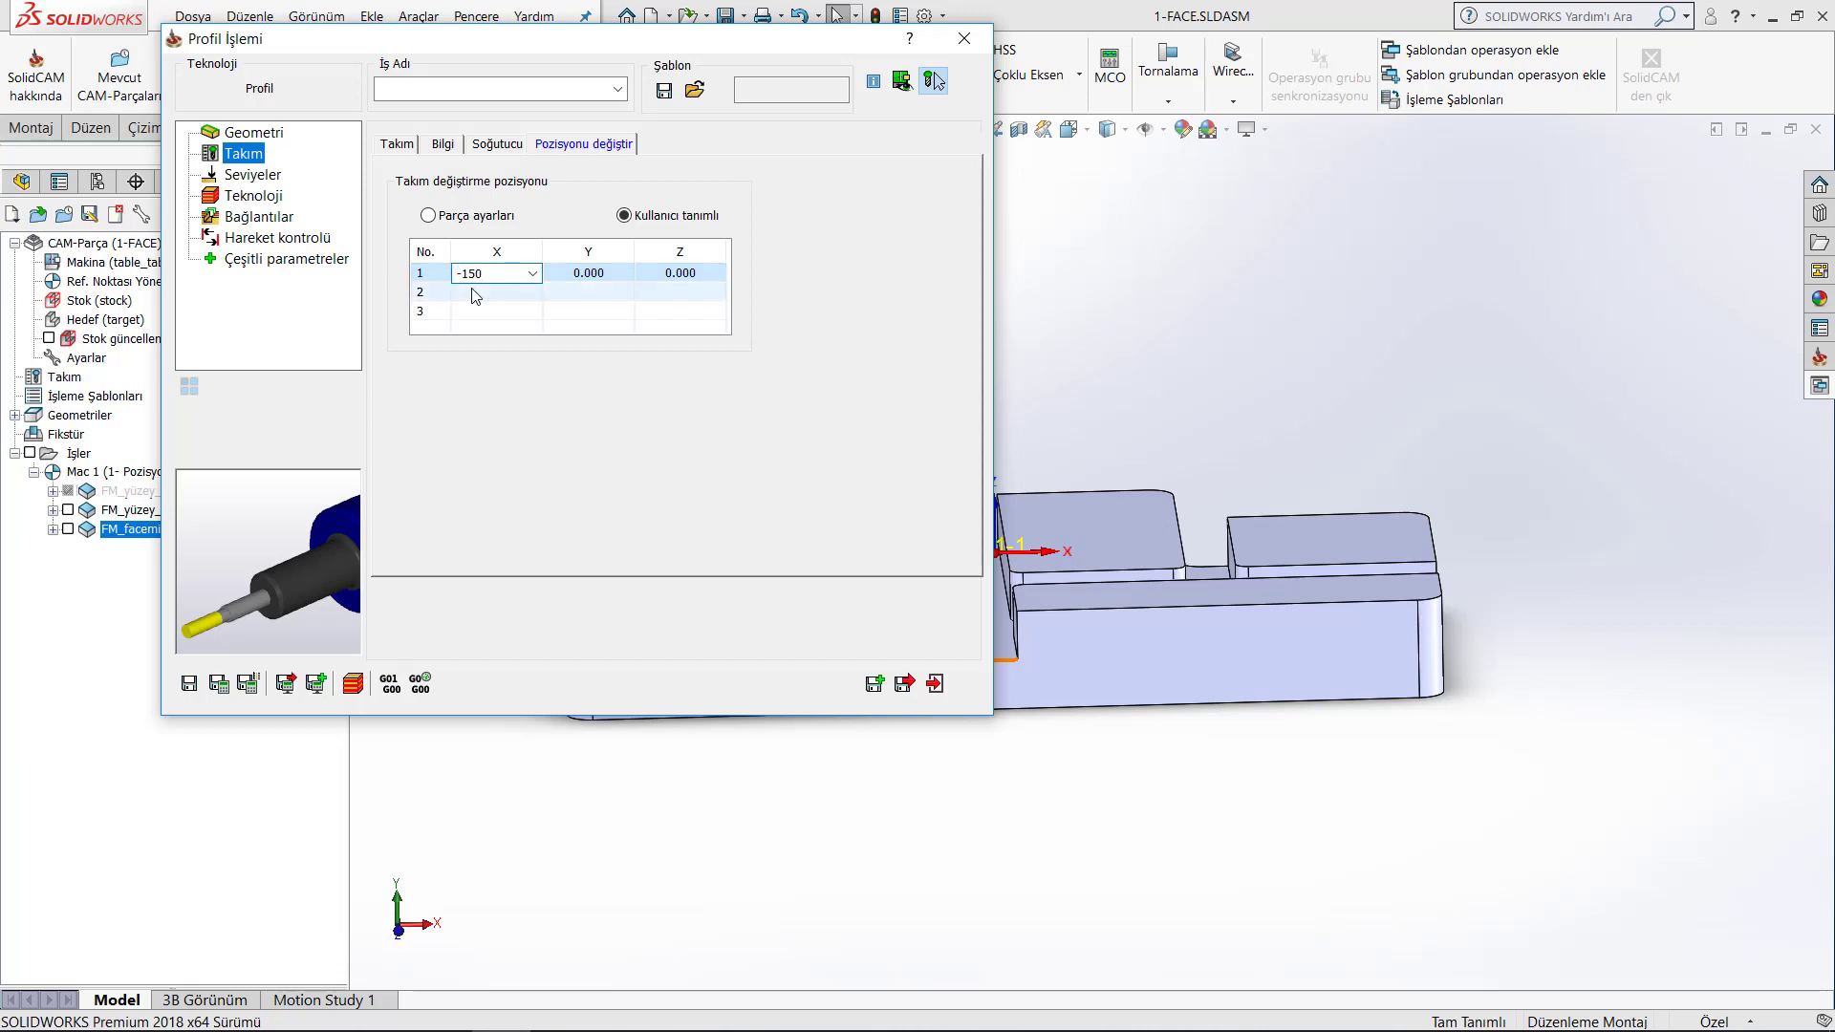
{"action": "left_click", "coordinate": [502, 296]}
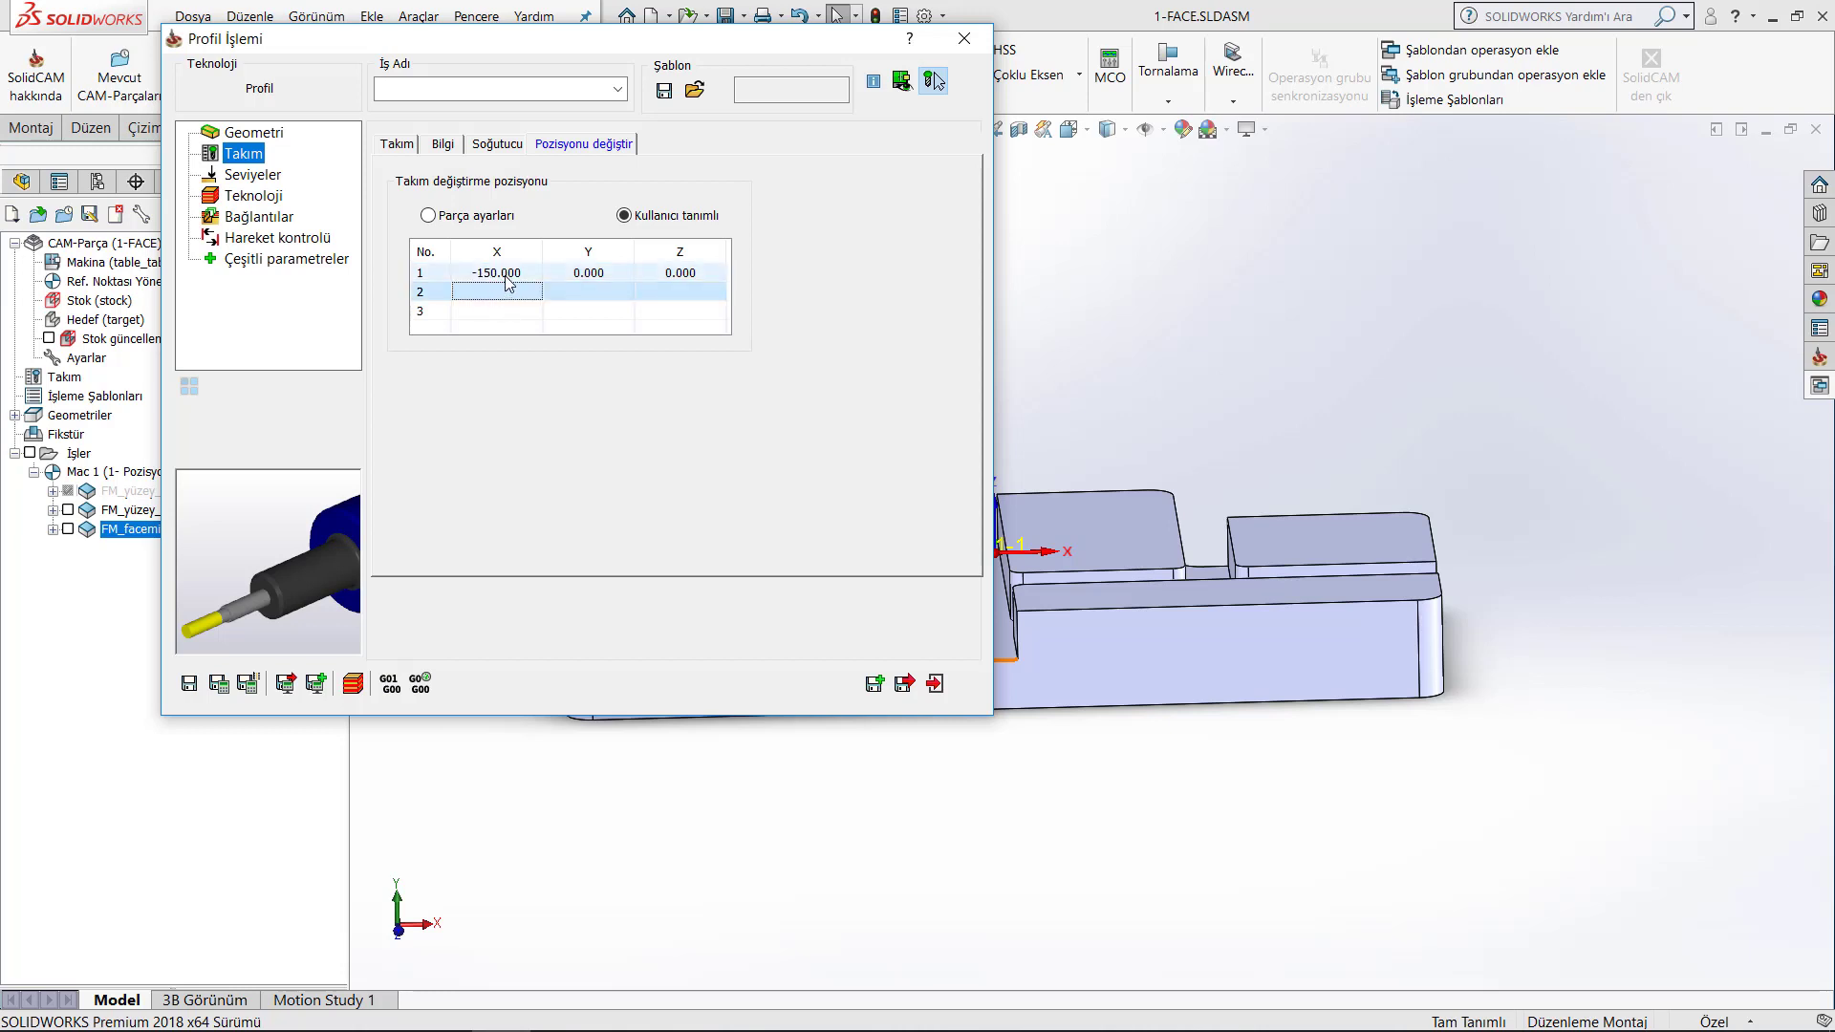
{"action": "left_click", "coordinate": [506, 276]}
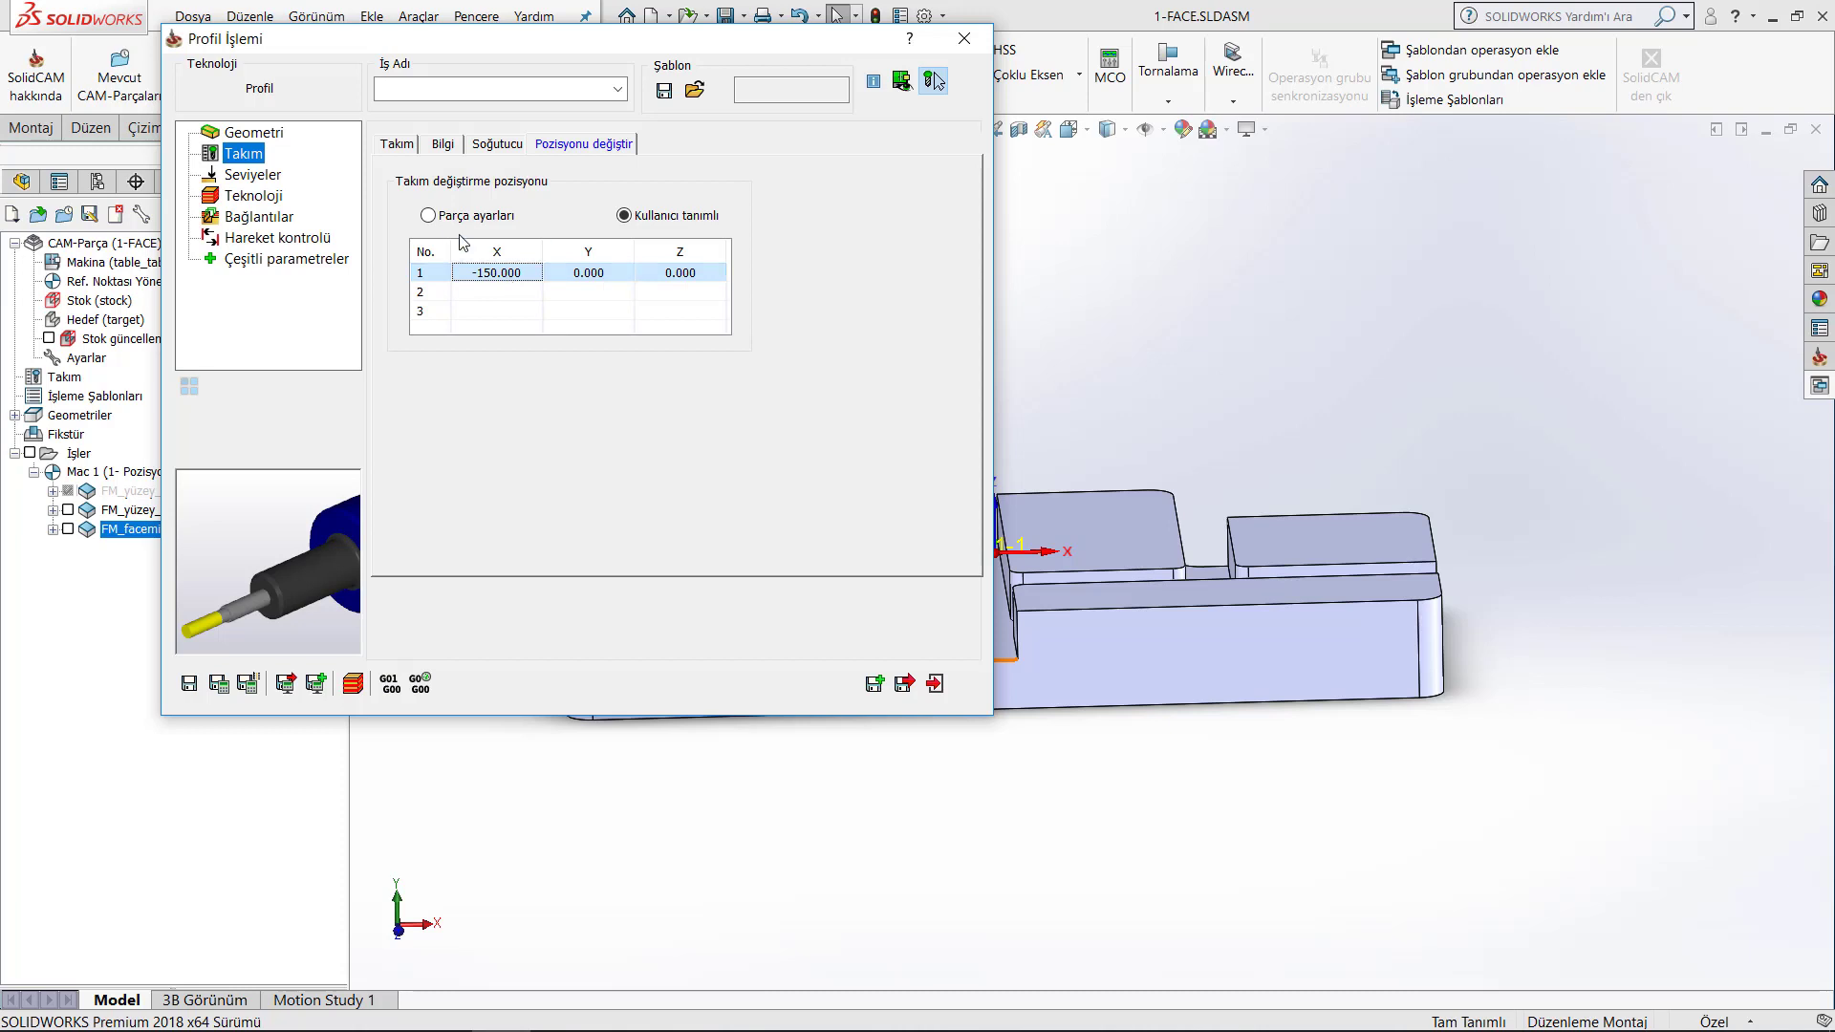
- Revert to Parça ayarları and exit the profile operation without saving
{"action": "left_click", "coordinate": [429, 216]}
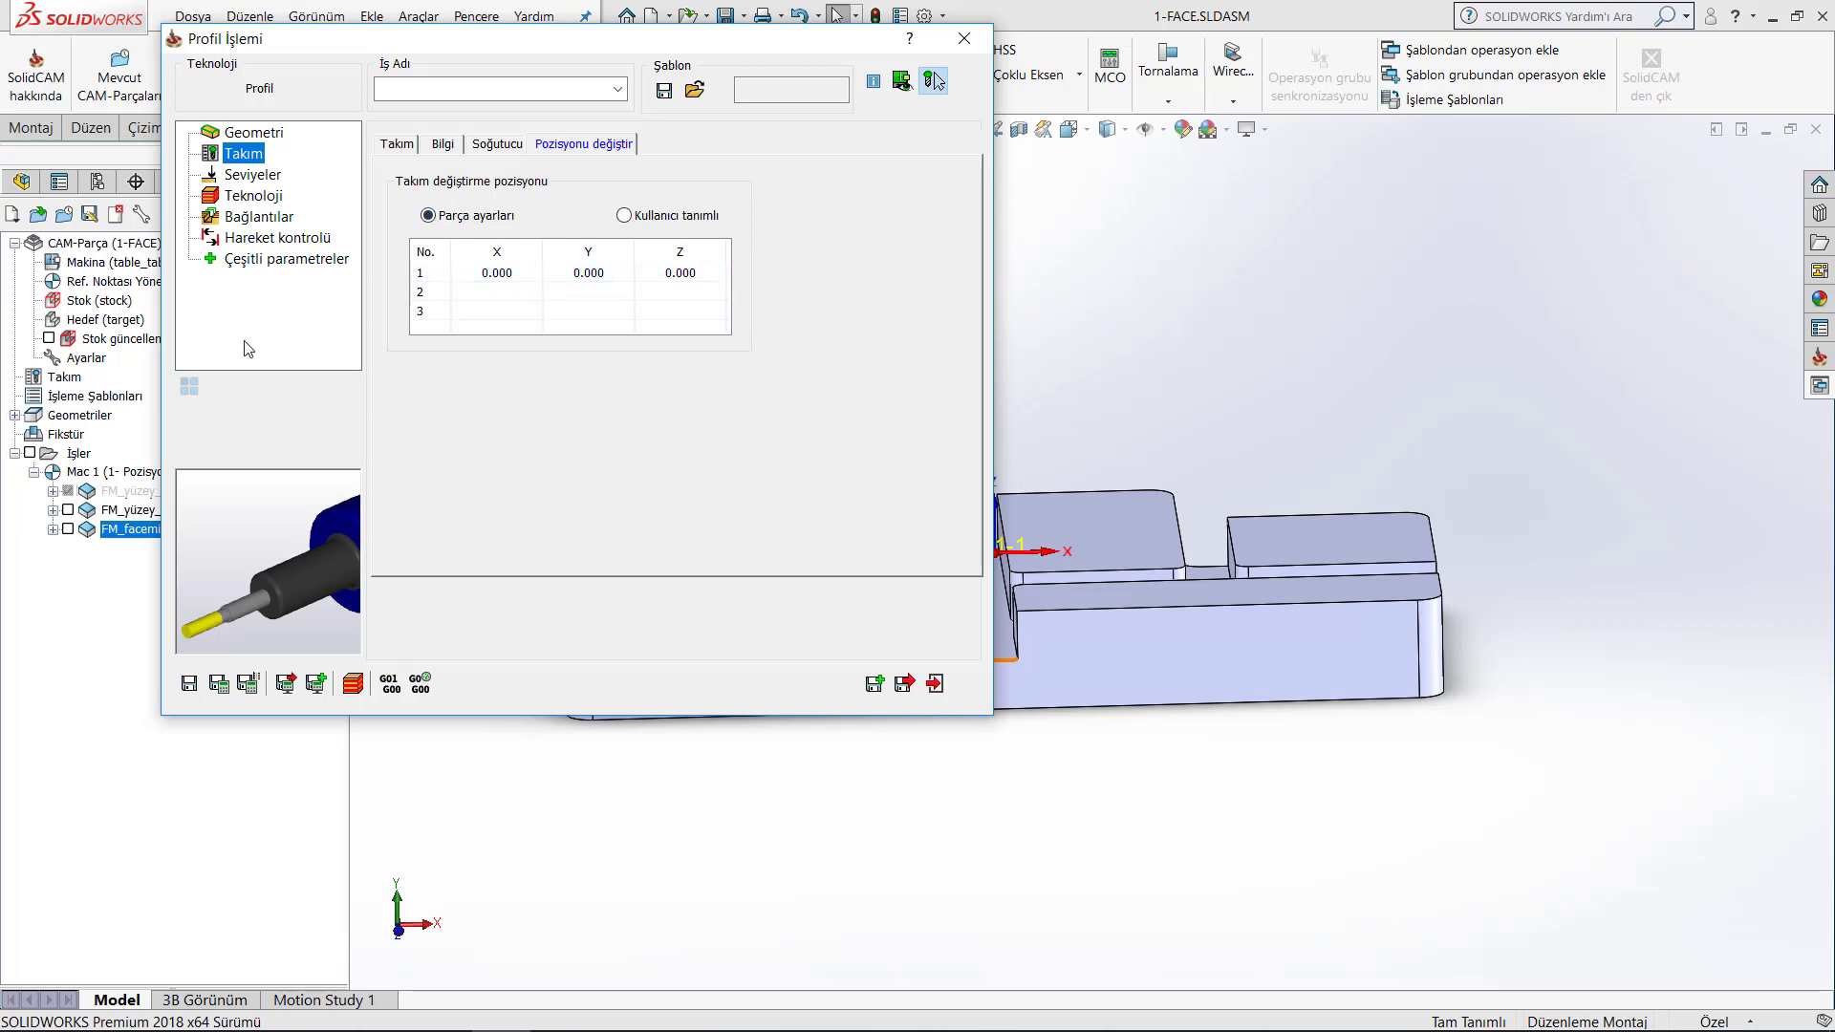
{"action": "left_click", "coordinate": [936, 685]}
{"action": "left_click", "coordinate": [663, 529]}
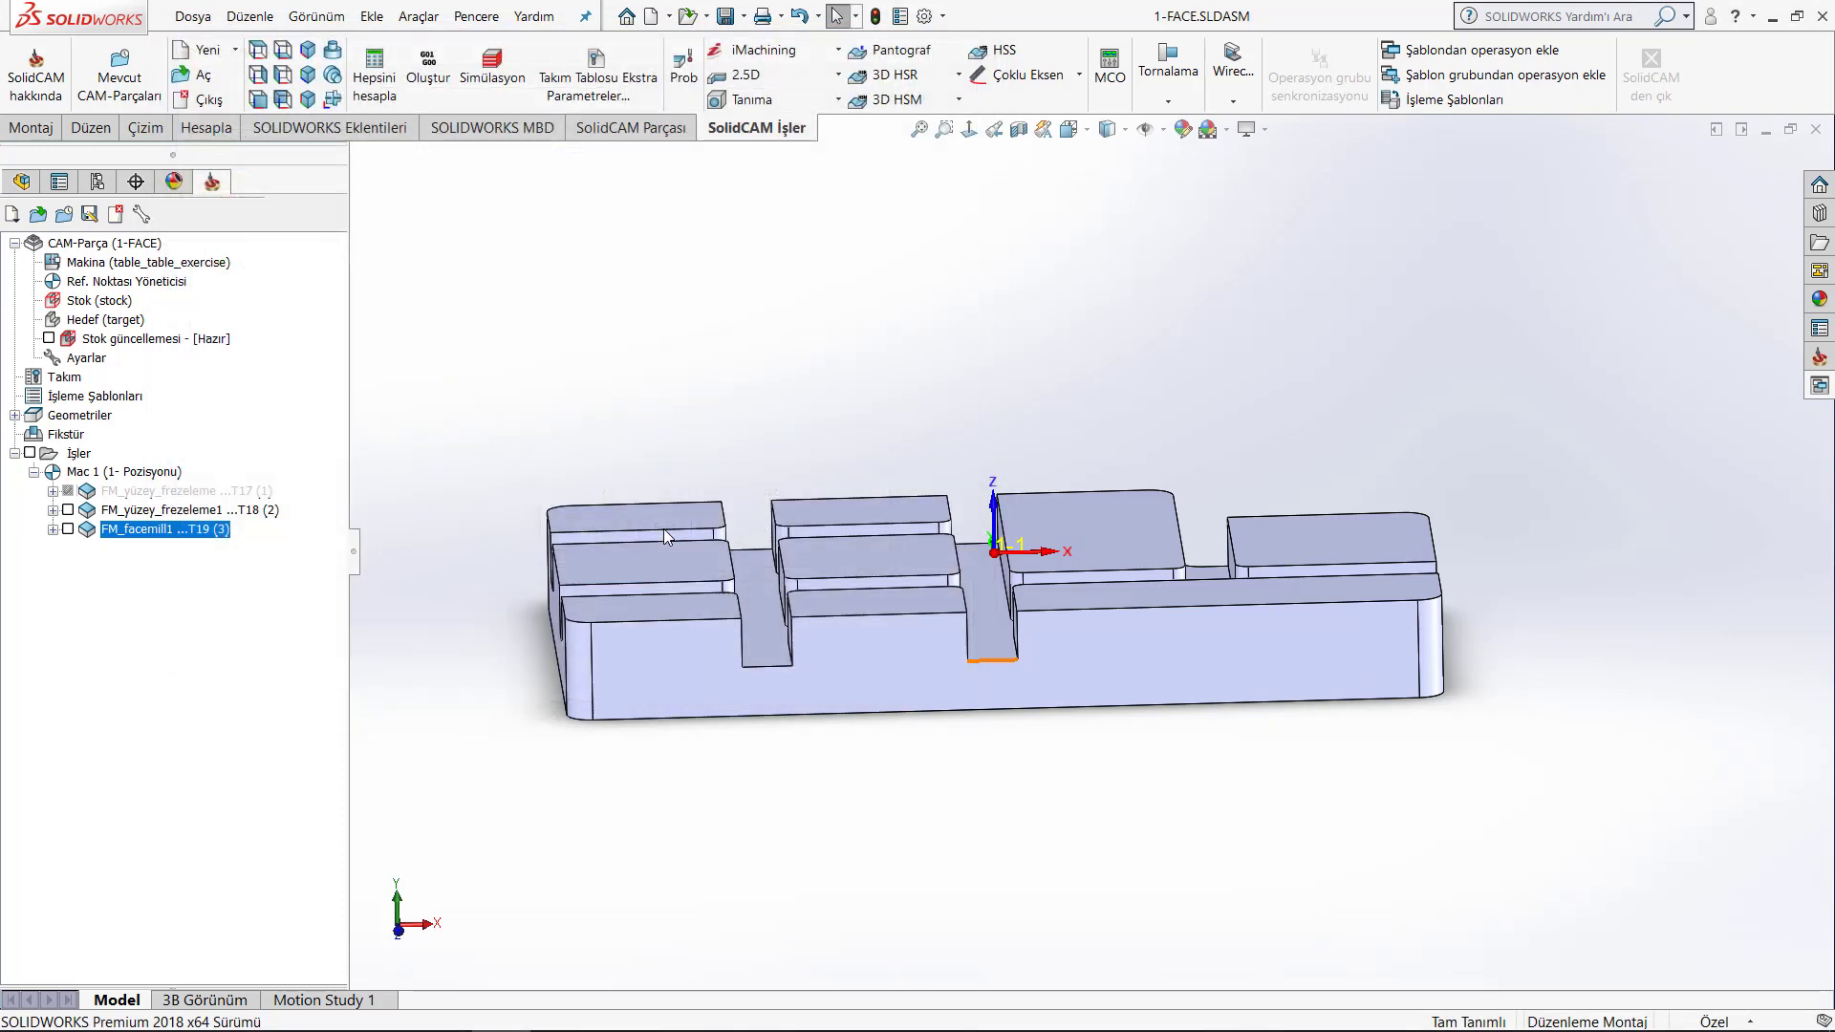